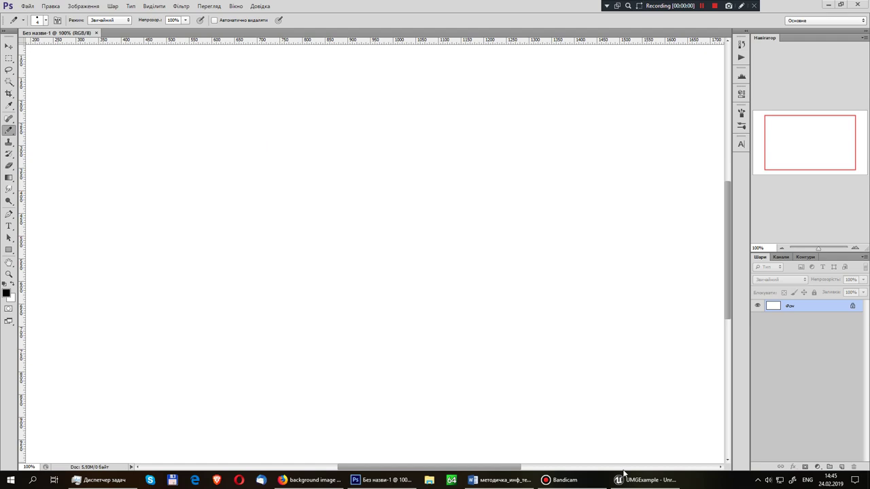
# Step: Import the changed istockphoto background image and open the Images folder that holds it
pyautogui.click(652, 479)
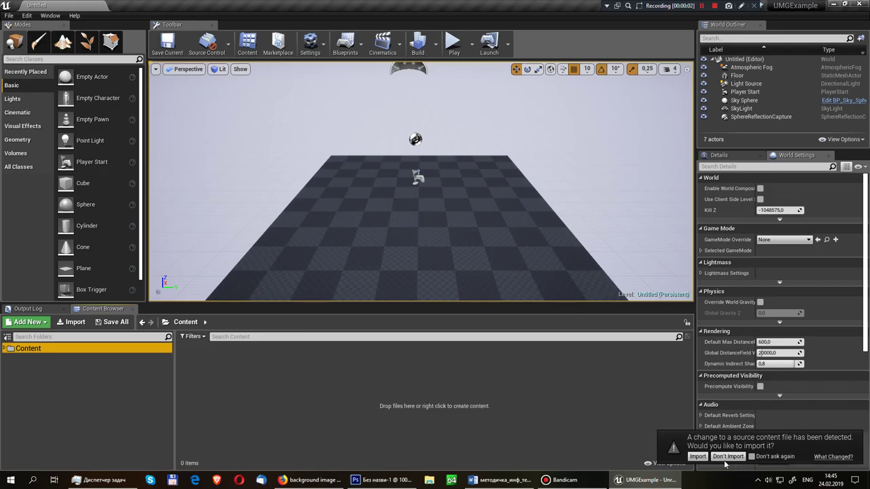
pyautogui.click(697, 456)
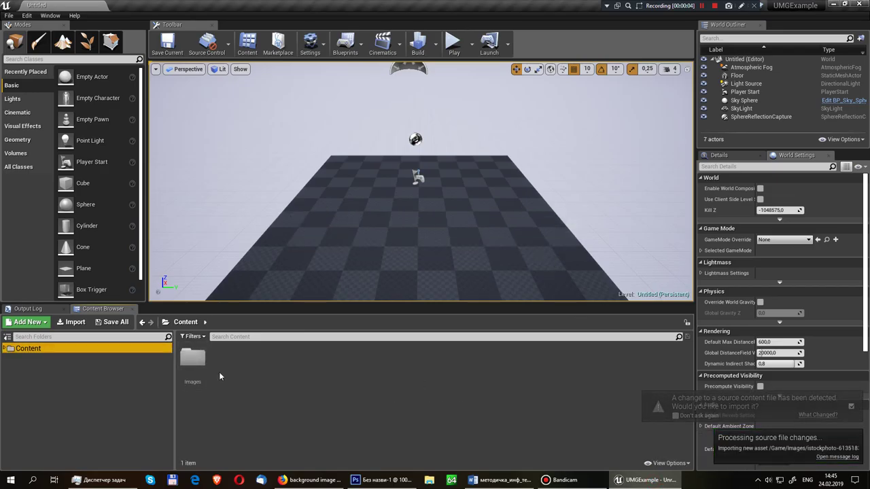
pyautogui.doubleClick(193, 359)
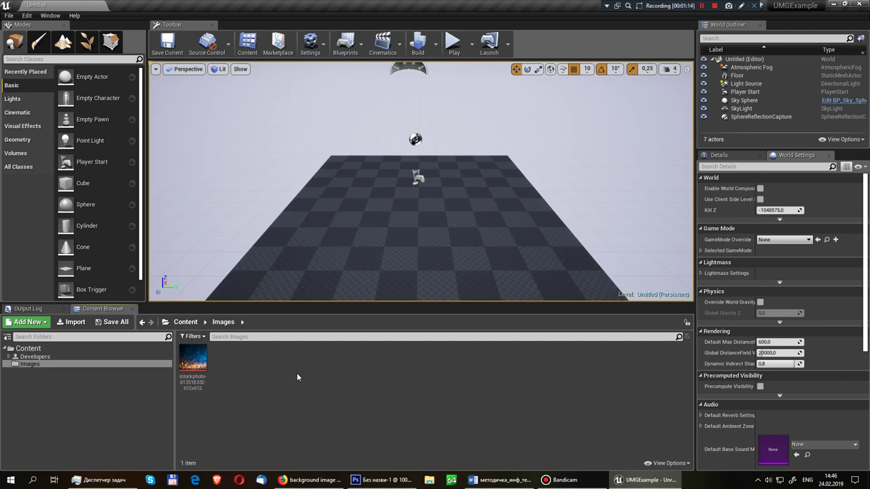
# Step: Create a new level from the Empty Level template
pyautogui.click(9, 15)
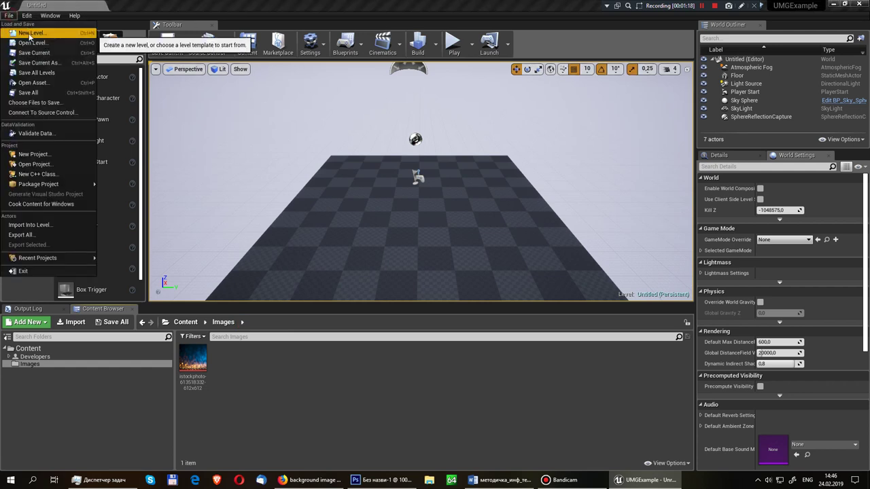
pyautogui.click(30, 33)
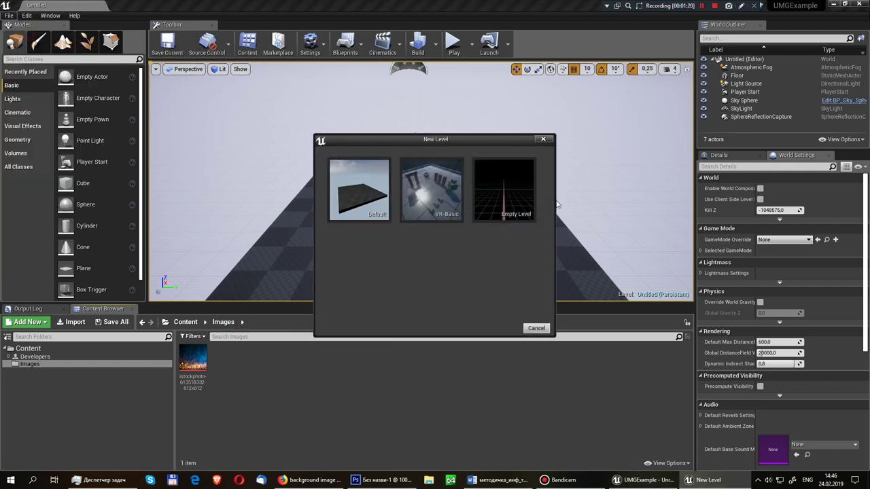
pyautogui.click(518, 184)
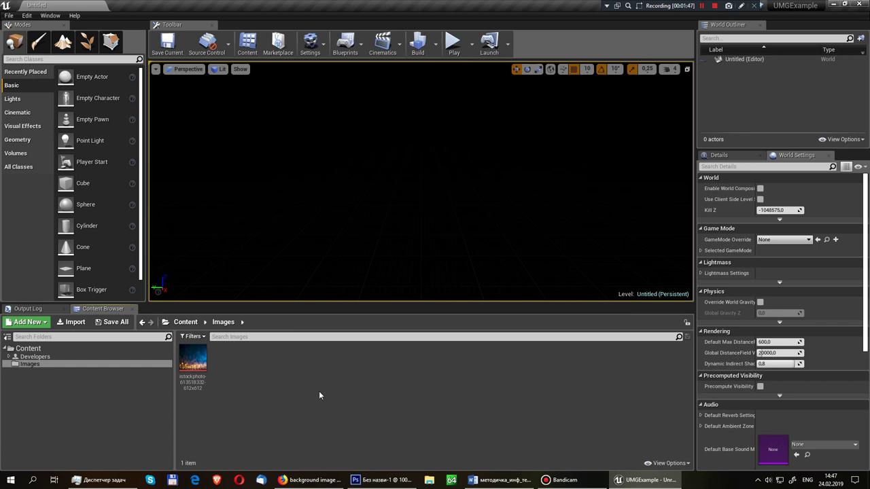
# Step: Create a widget blueprint named main_menu and duplicate it as settings
pyautogui.rightClick(289, 408)
pyautogui.moveTo(329, 399)
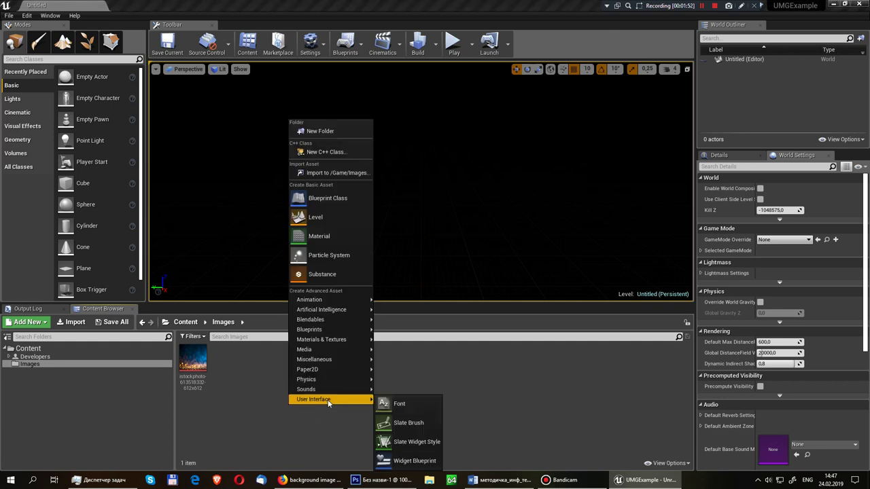
pyautogui.click(407, 460)
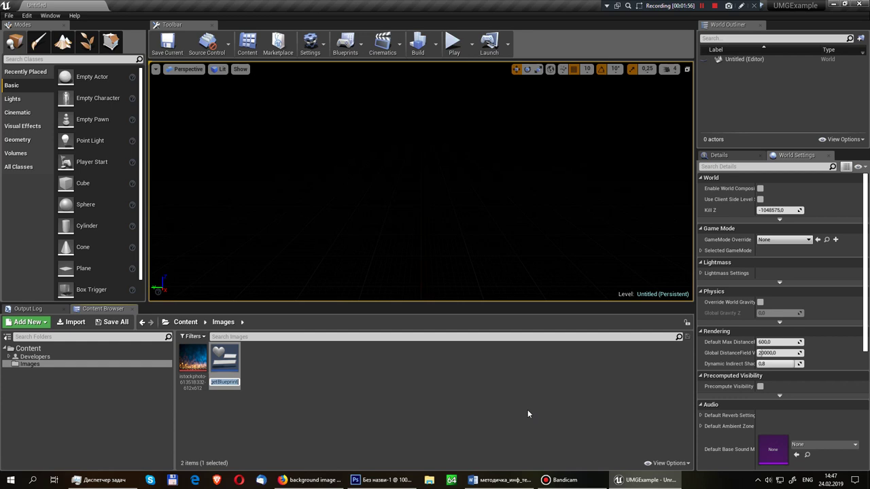
pyautogui.write('main_menu')
pyautogui.press('Return')
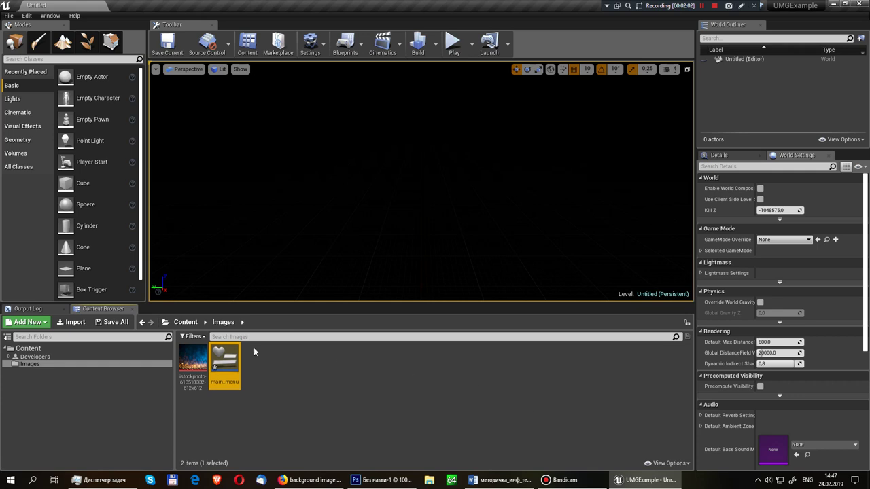
pyautogui.rightClick(230, 356)
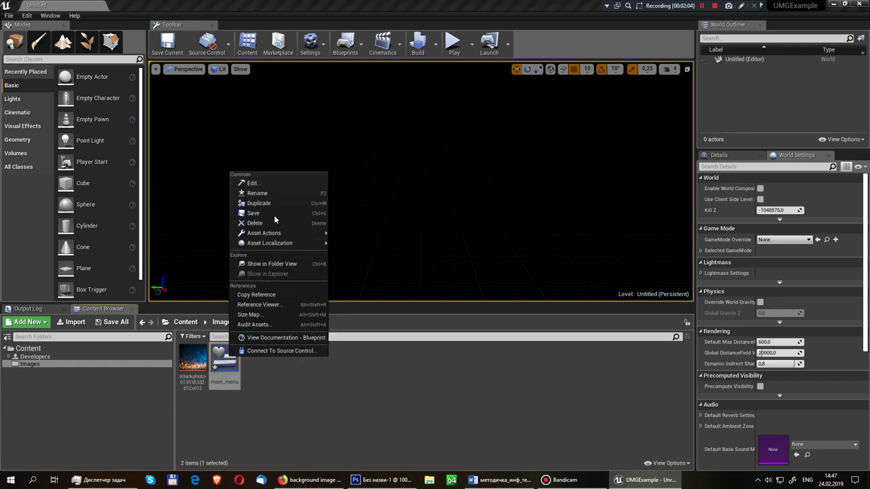
pyautogui.click(274, 203)
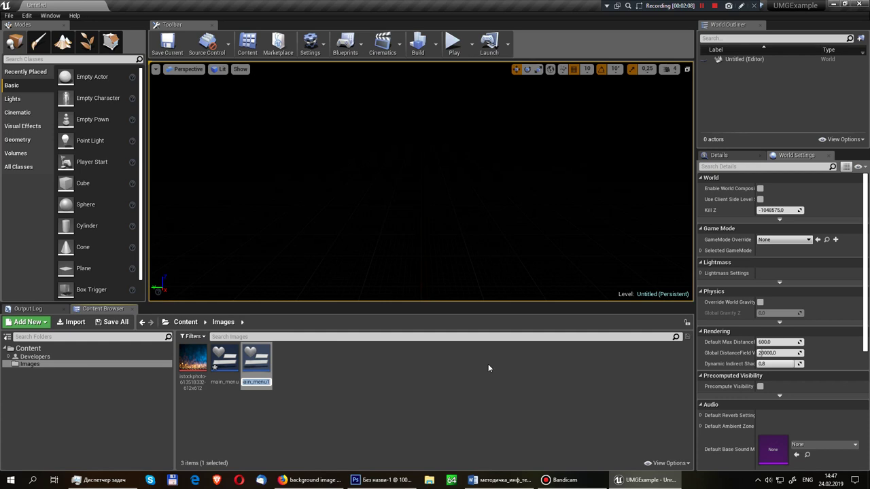
pyautogui.write('settings')
pyautogui.press('Return')
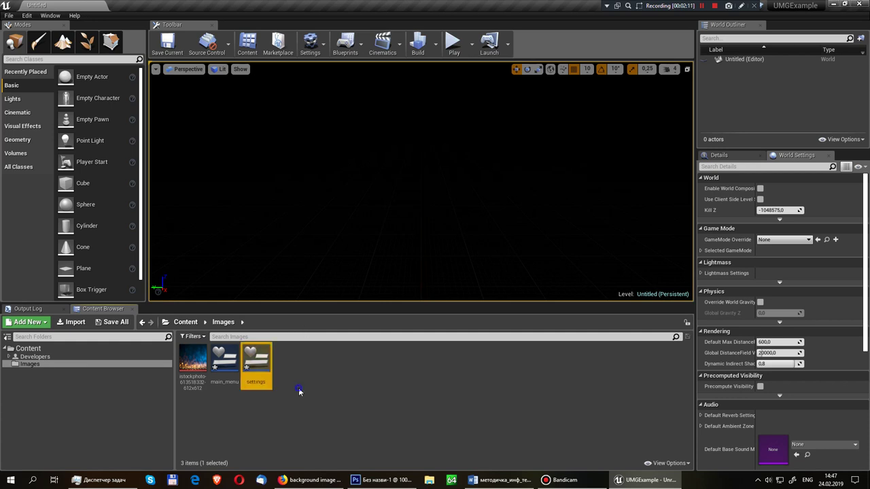
# Step: Add two more widget blueprints named main_ui and pause_menu
pyautogui.rightClick(299, 390)
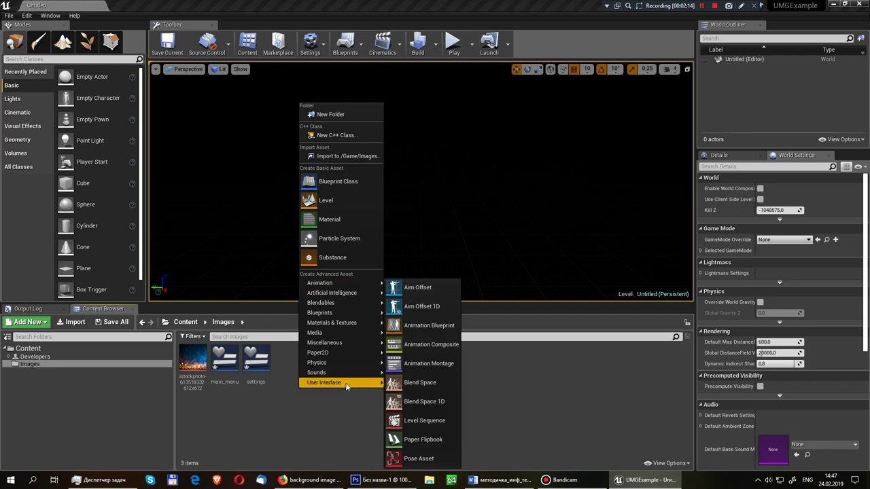
pyautogui.moveTo(339, 382)
pyautogui.click(426, 390)
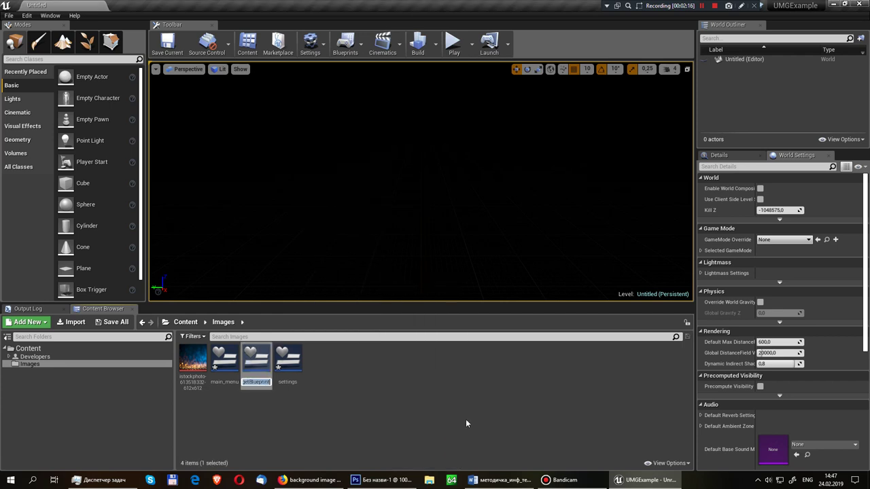
pyautogui.write('main_ui')
pyautogui.press('Return')
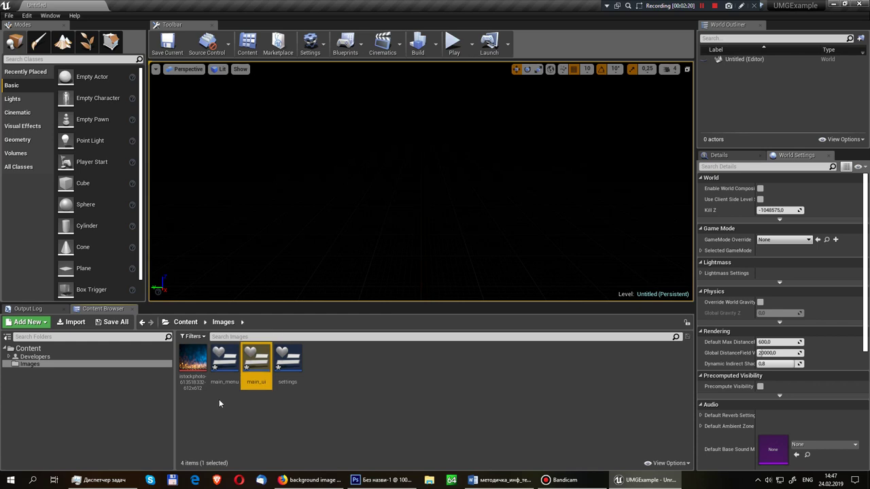
pyautogui.click(223, 356)
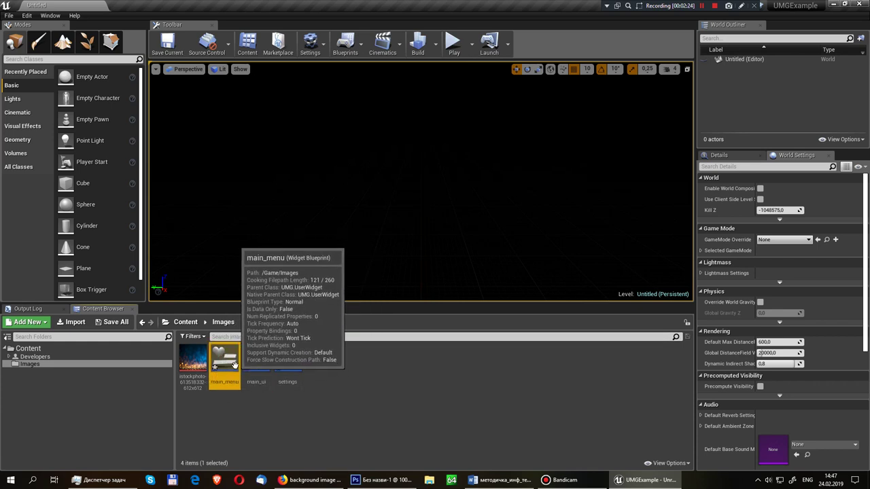
pyautogui.click(286, 373)
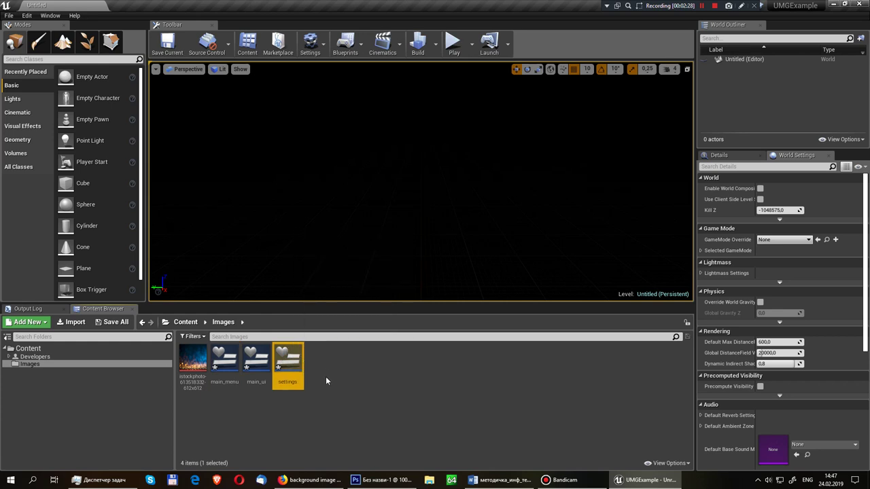
pyautogui.rightClick(332, 375)
pyautogui.moveTo(380, 369)
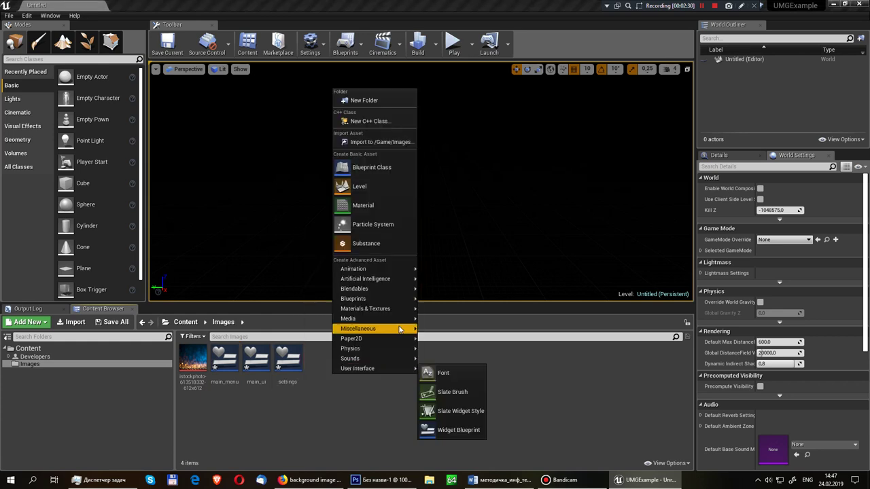
pyautogui.click(467, 431)
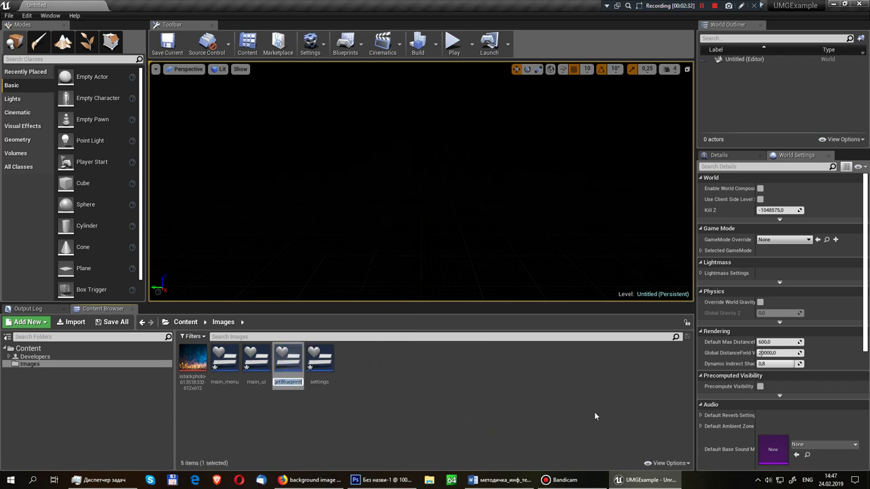
pyautogui.write('p')
pyautogui.write('ause_me')
pyautogui.write('nu')
pyautogui.press('Return')
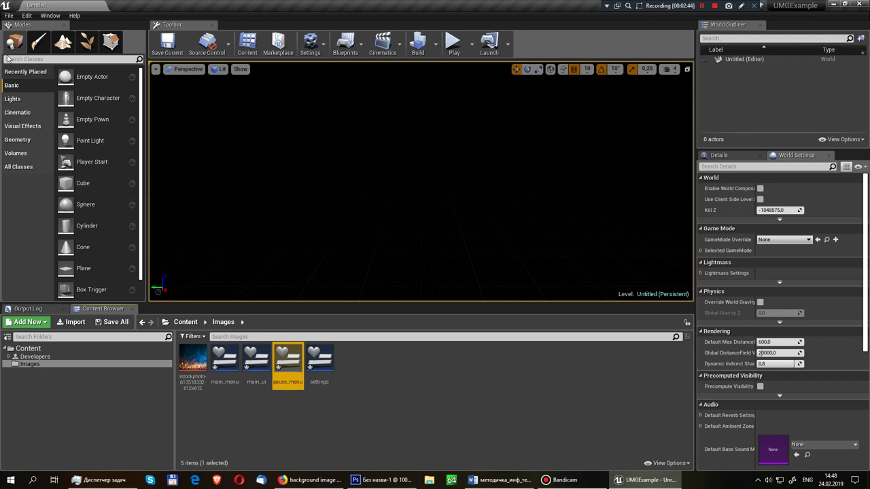
pyautogui.click(111, 42)
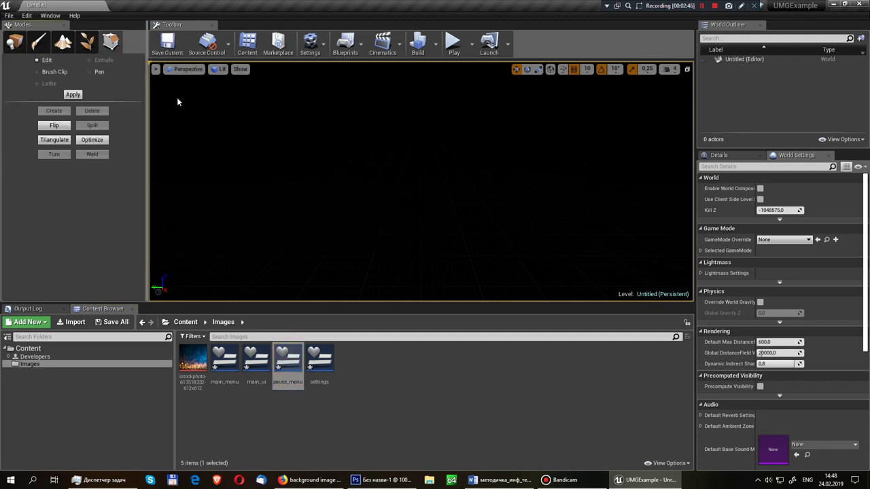
# Step: Place a Box brush in the level and set its X and Y size to 1000
pyautogui.hotkey('shift', '1')
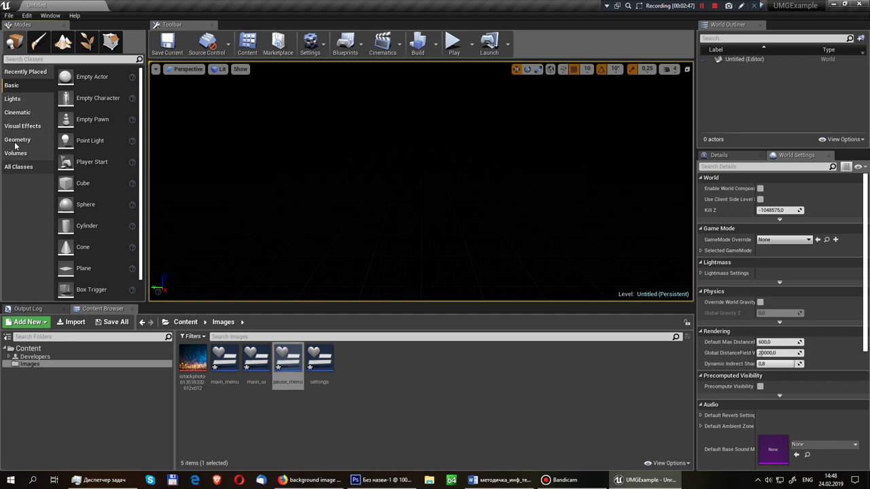
pyautogui.click(20, 140)
pyautogui.click(83, 76)
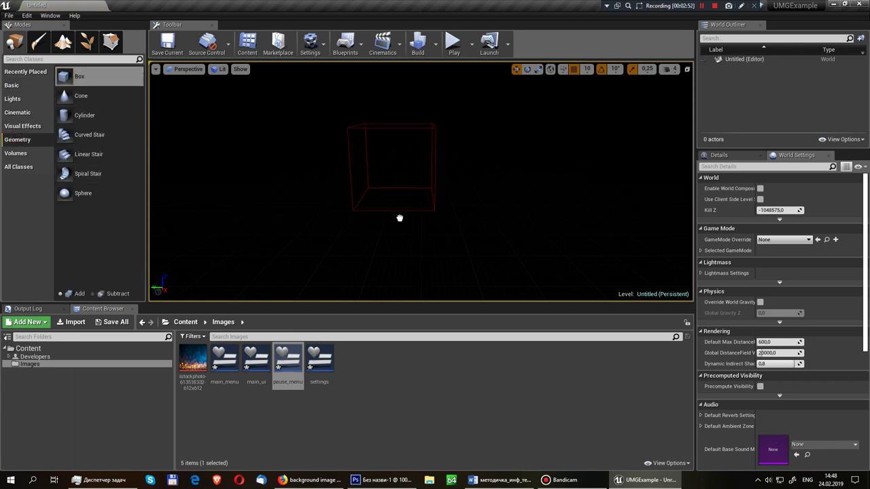
pyautogui.moveTo(208, 132); pyautogui.dragTo(398, 227)
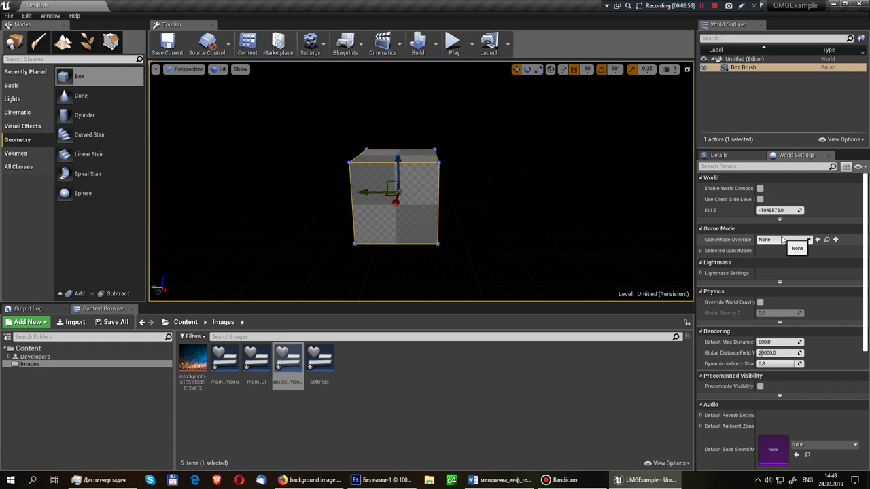
pyautogui.click(723, 159)
pyautogui.click(779, 267)
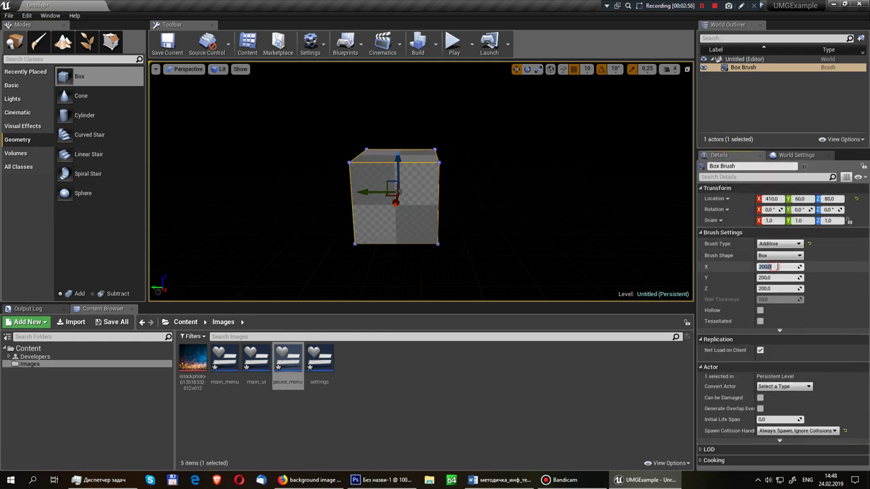
pyautogui.write('1000')
pyautogui.press('Tab')
pyautogui.write('1000')
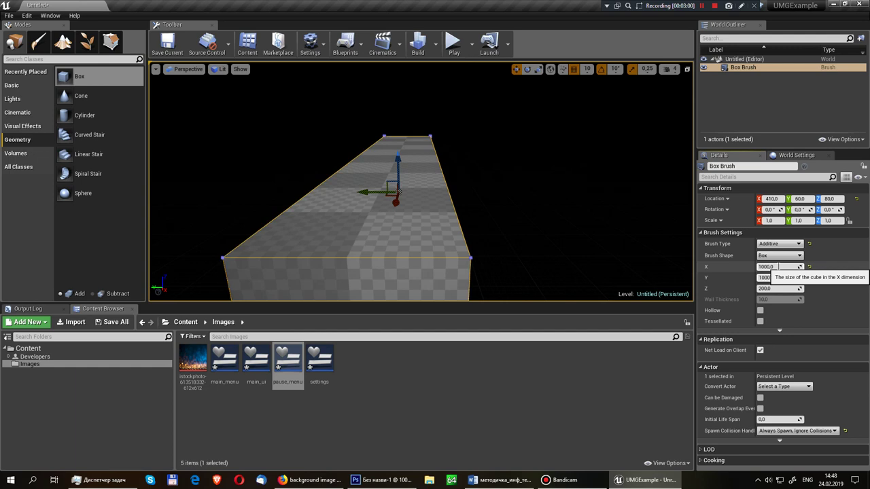
pyautogui.press('Return')
# Step: Place a Point Light above the box floor
pyautogui.scroll(-2, 479, 235)
pyautogui.scroll(-2, 476, 217)
pyautogui.scroll(-2, 472, 193)
pyautogui.scroll(-2, 472, 193)
pyautogui.scroll(2, 478, 189)
pyautogui.scroll(2, 478, 188)
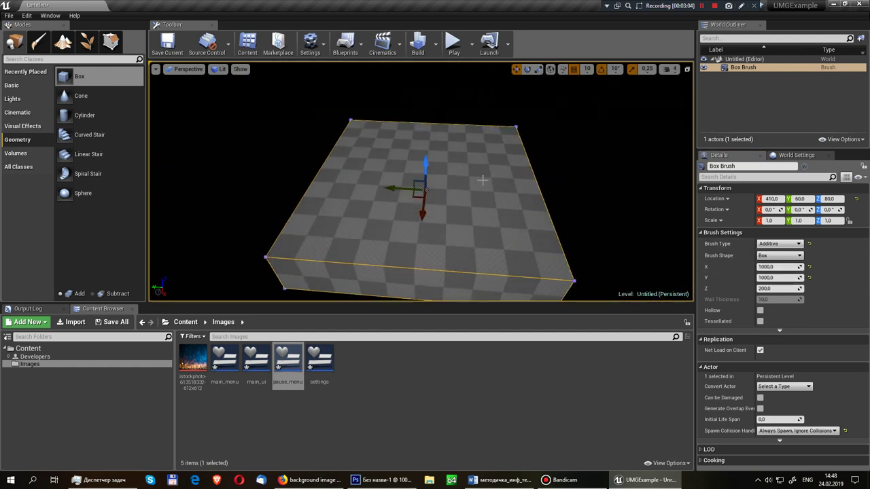
pyautogui.click(14, 99)
pyautogui.moveTo(88, 97)
pyautogui.mouseDown()
pyautogui.moveTo(427, 174)
pyautogui.moveTo(427, 70)
pyautogui.moveTo(428, 109)
pyautogui.mouseUp()
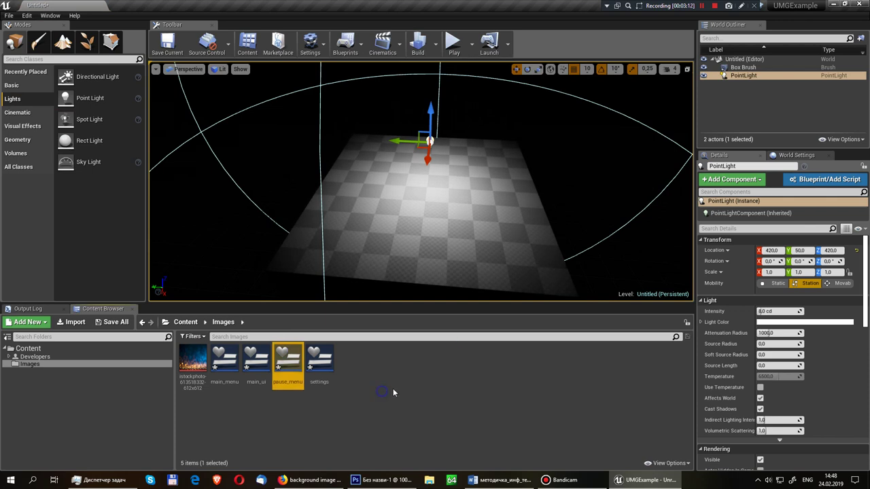
# Step: Create two blueprint classes, one based on Character and one on Player Controller
pyautogui.rightClick(393, 388)
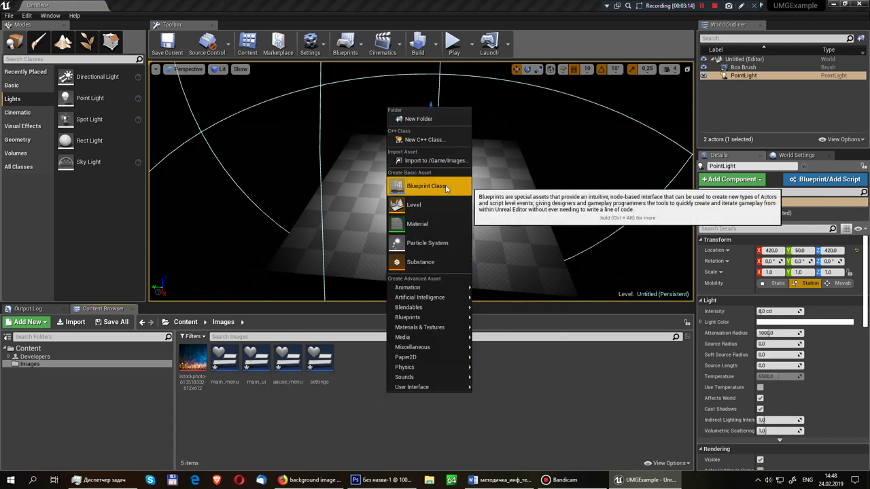
pyautogui.click(446, 188)
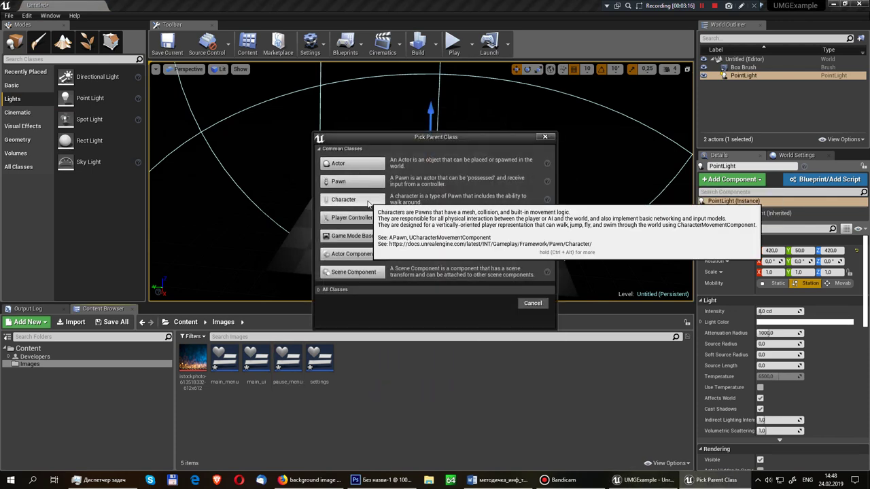
pyautogui.click(365, 201)
pyautogui.rightClick(455, 381)
pyautogui.click(508, 172)
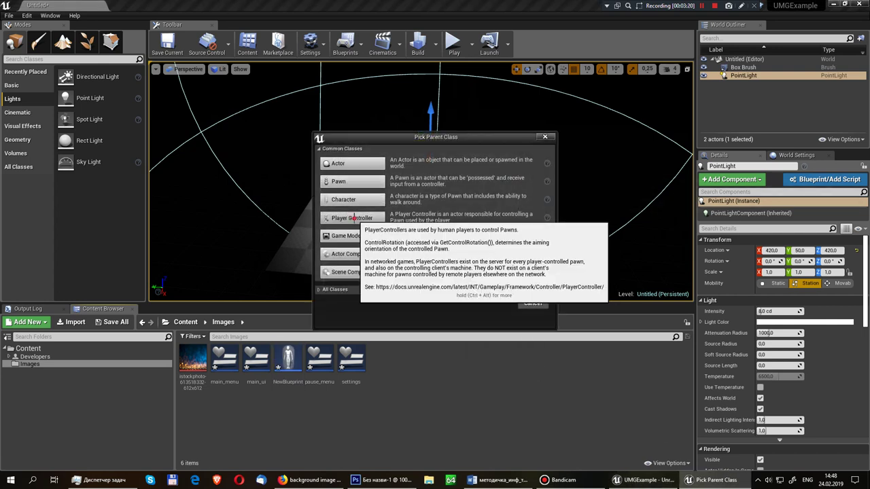
pyautogui.click(357, 222)
# Step: Rename the Player Controller blueprint pc_controller and the Character blueprint pc_character
pyautogui.rightClick(456, 365)
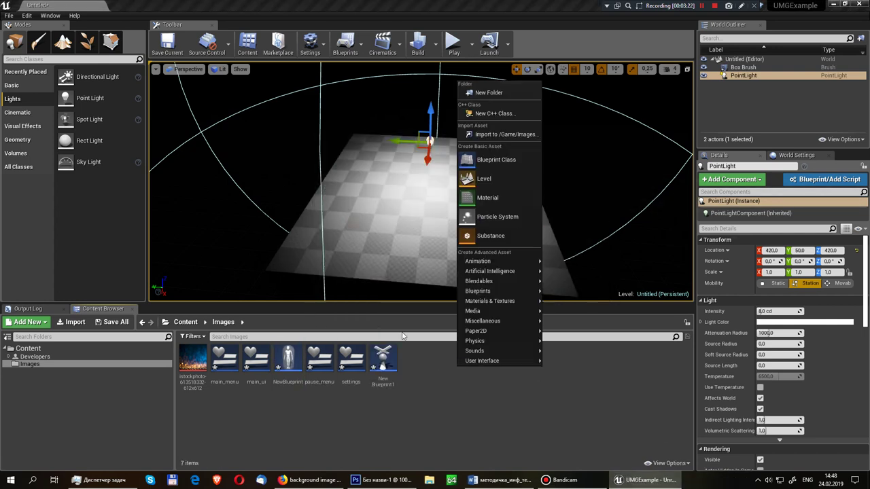
pyautogui.click(383, 360)
pyautogui.press('F2')
pyautogui.write('pc_control')
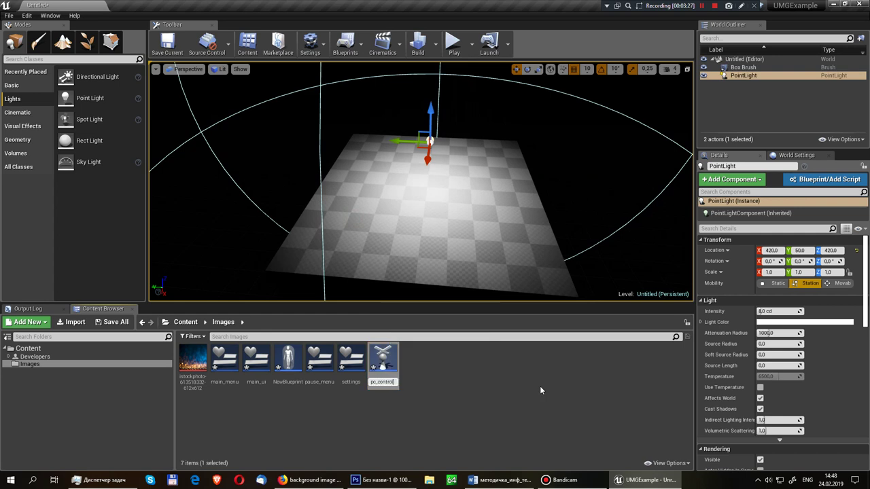
pyautogui.press('Return')
pyautogui.click(288, 364)
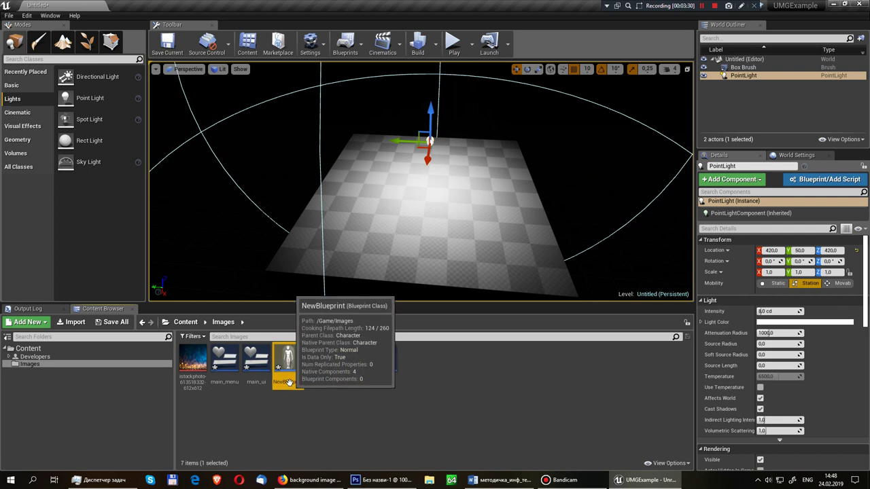
pyautogui.press('F2')
pyautogui.write('pc')
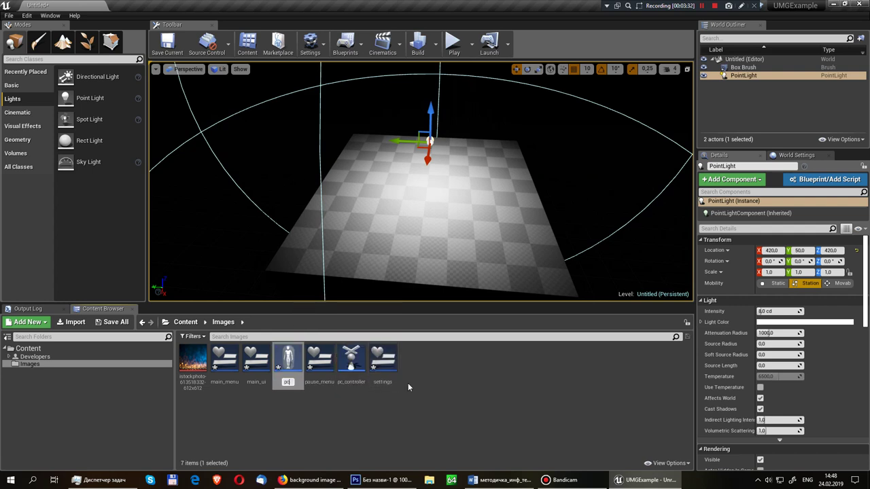
pyautogui.write('_character')
pyautogui.press('Return')
pyautogui.rightClick(445, 362)
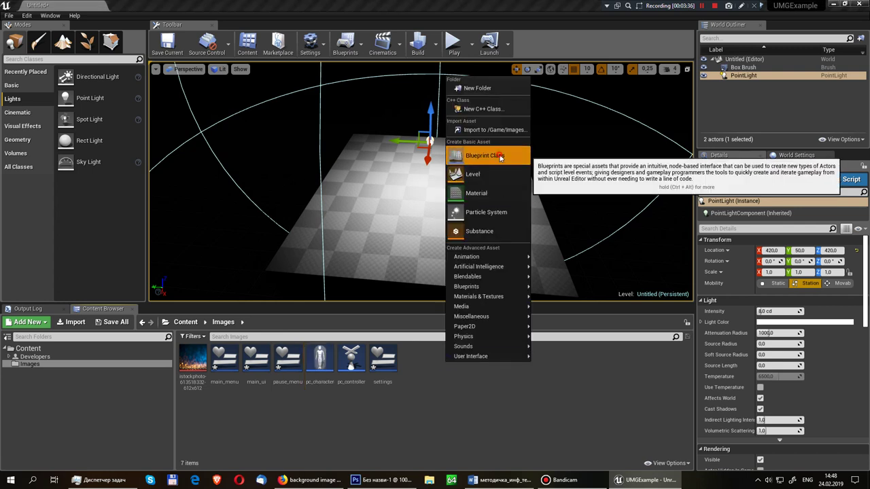
# Step: Create a new blueprint class with GameInstance as its parent
pyautogui.click(500, 156)
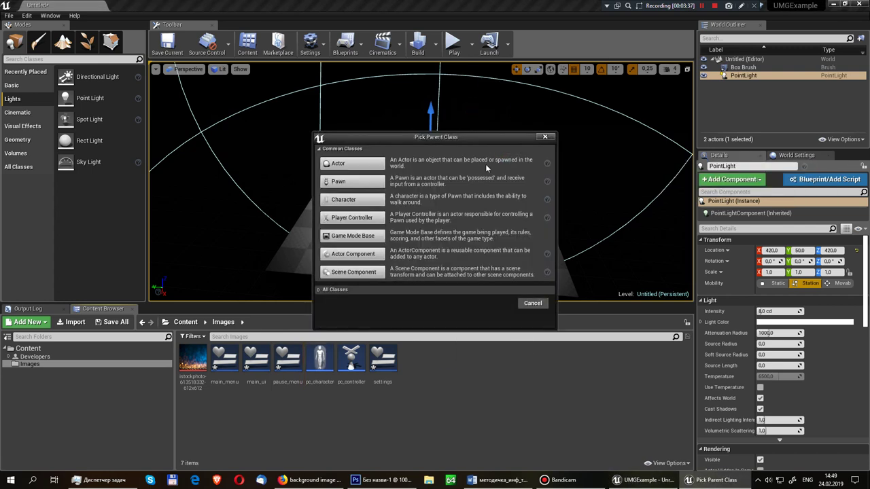
pyautogui.moveTo(460, 145); pyautogui.dragTo(432, 81)
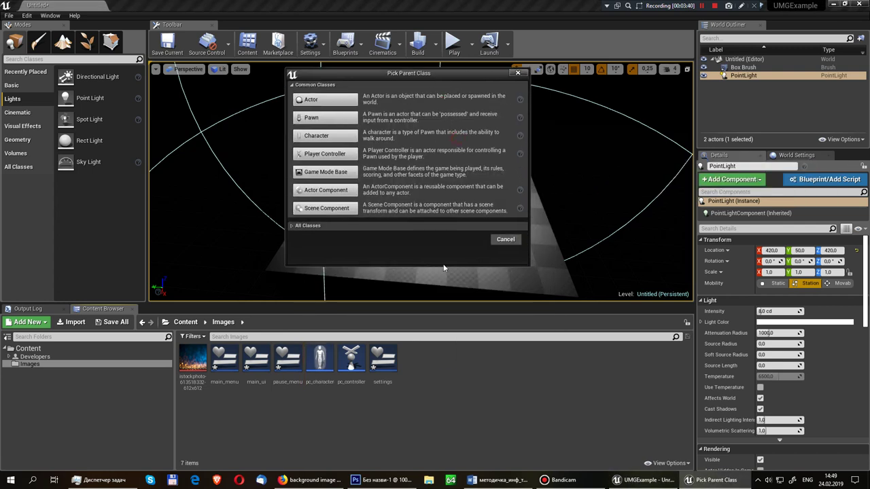
pyautogui.click(308, 226)
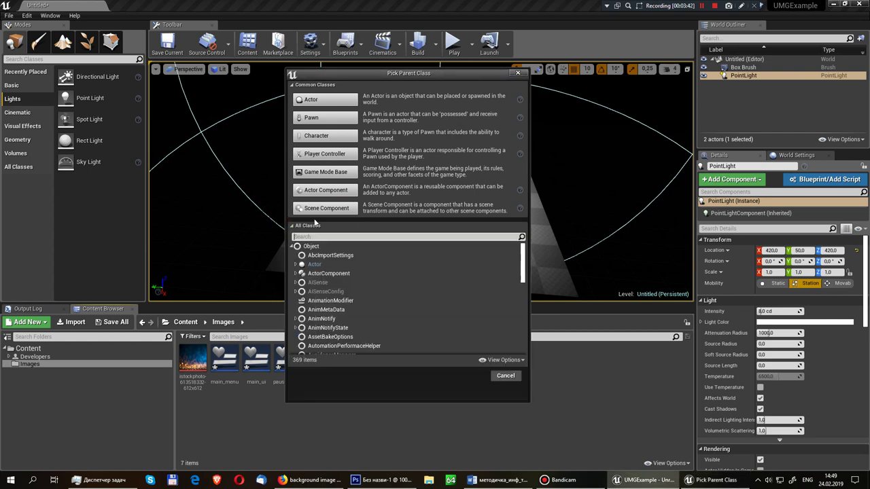
pyautogui.write('gamei')
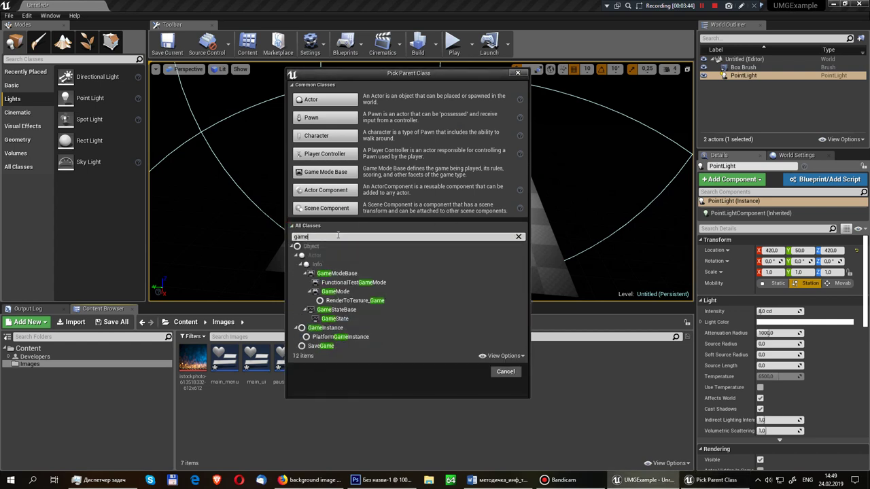
pyautogui.click(352, 258)
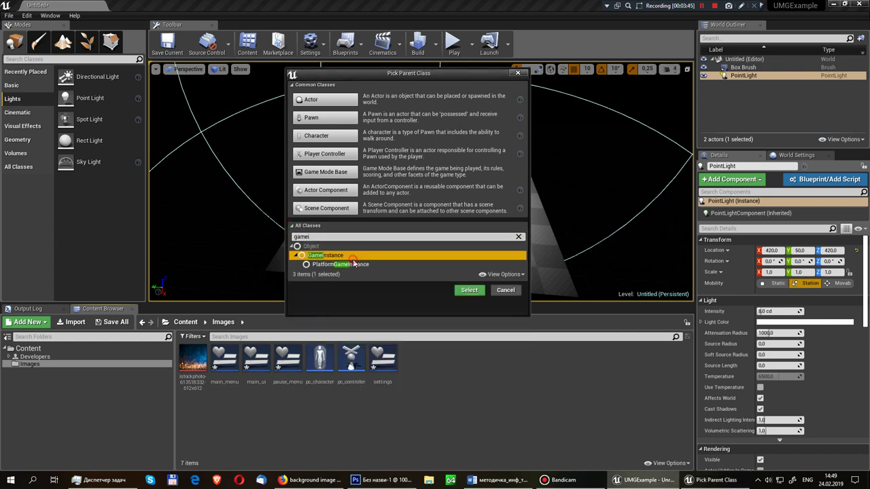
pyautogui.click(469, 291)
pyautogui.write('gamein')
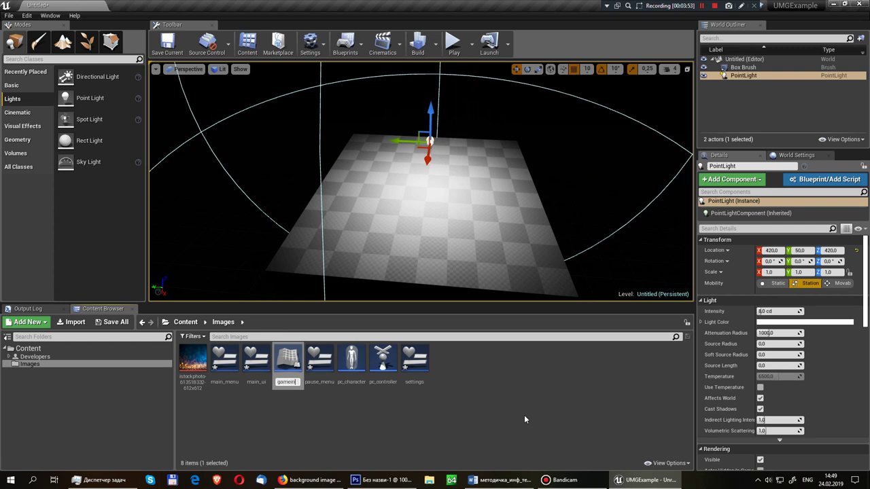
# Step: Name it gameinst, correcting the gameints typo, and save all selected items
pyautogui.write('ts')
pyautogui.press('Return')
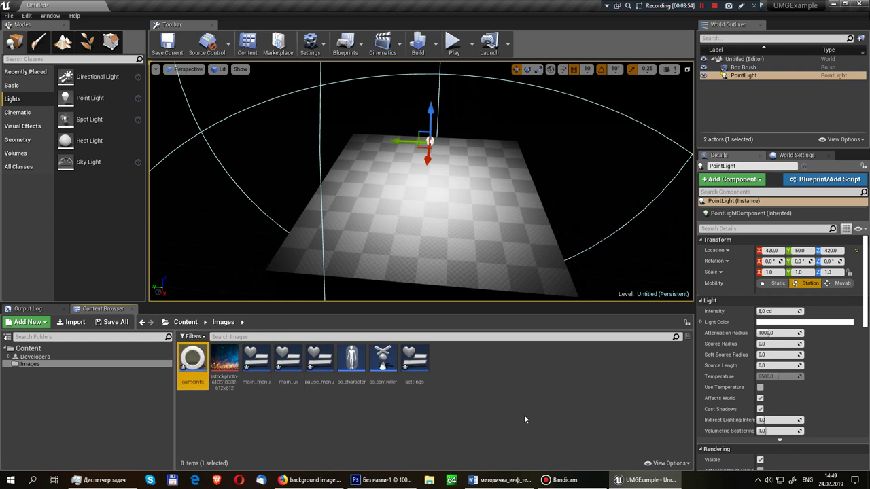
pyautogui.click(192, 383)
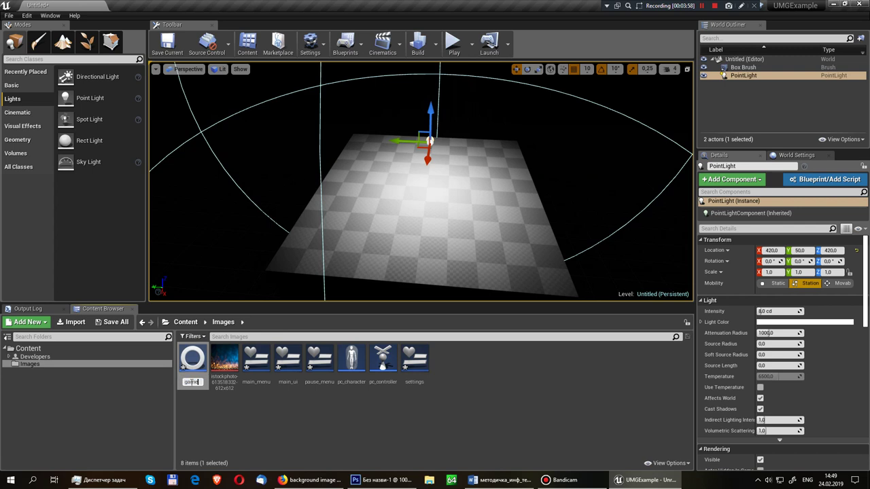
pyautogui.press('Return')
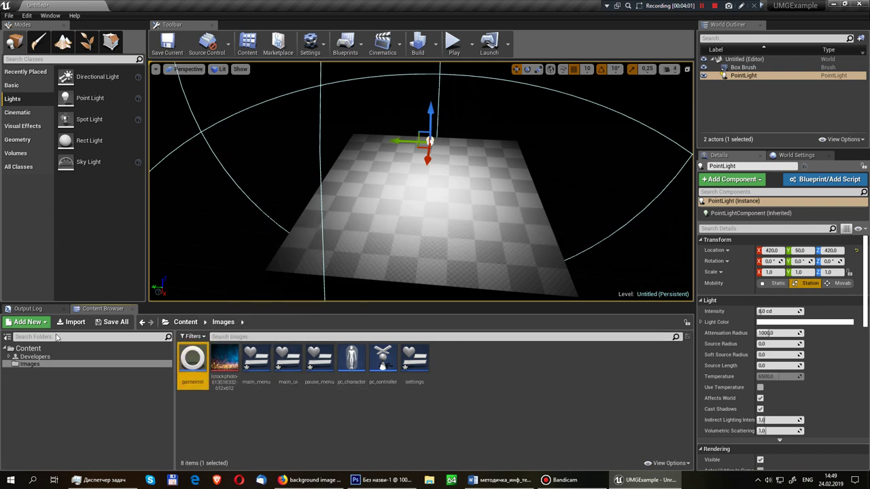
pyautogui.click(111, 322)
pyautogui.click(516, 325)
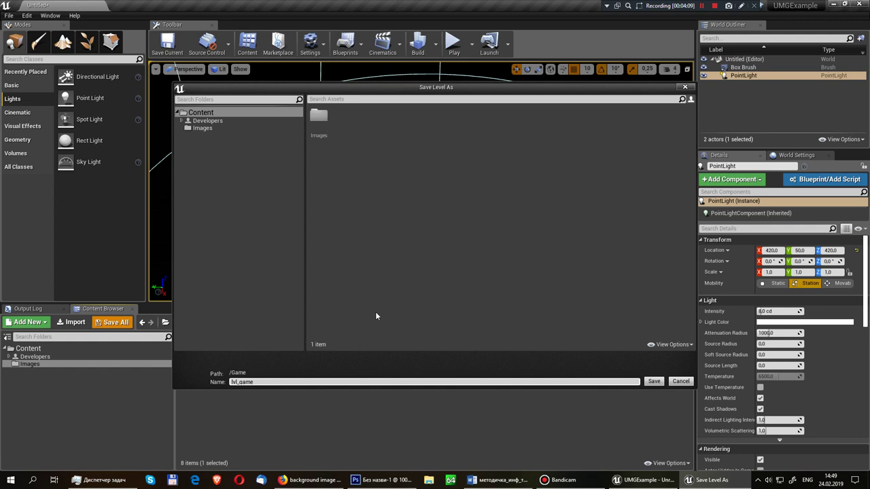
# Step: Save the new level as lvl_game under /Game
pyautogui.press('Return')
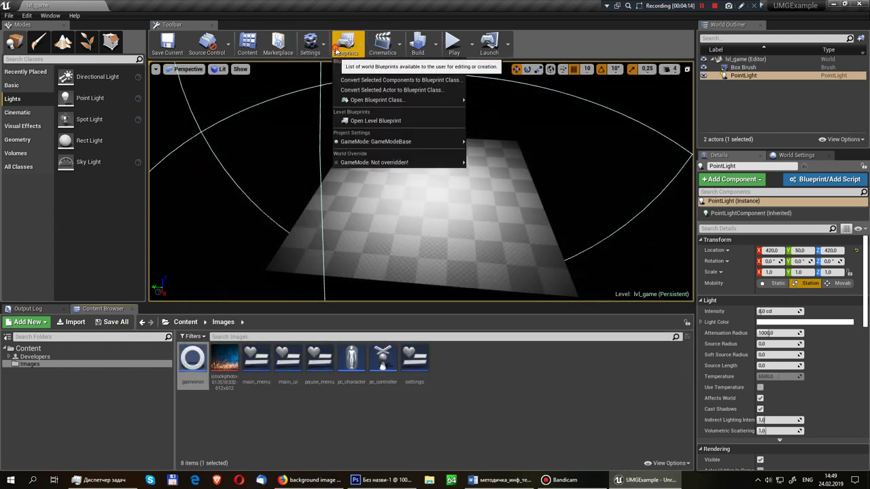
# Step: Create a Game Mode Base blueprint named gm_game in the Images folder
pyautogui.click(310, 43)
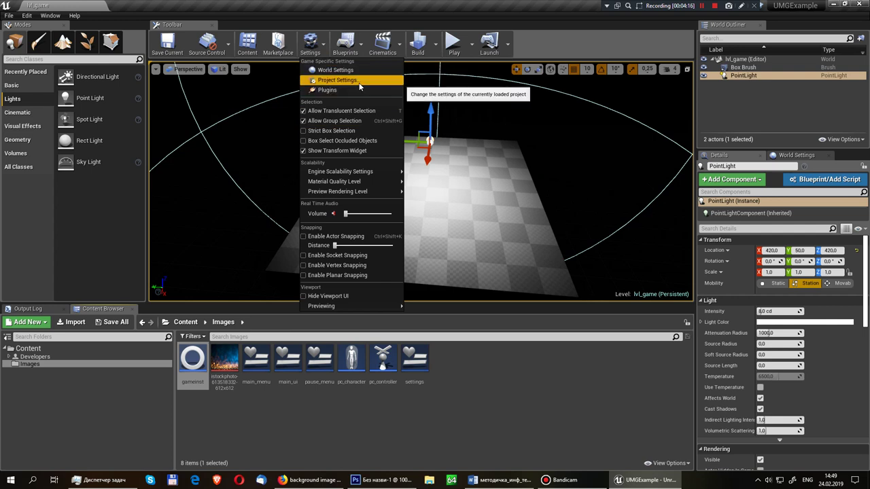
pyautogui.rightClick(488, 345)
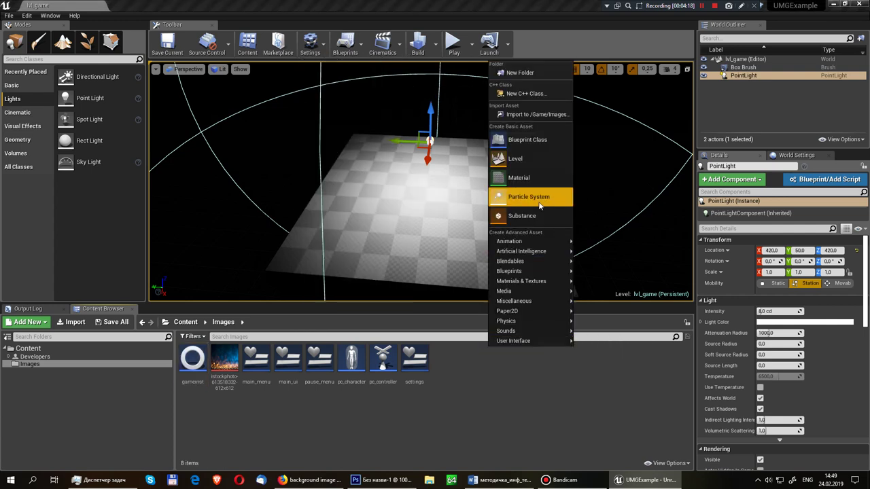
pyautogui.click(527, 140)
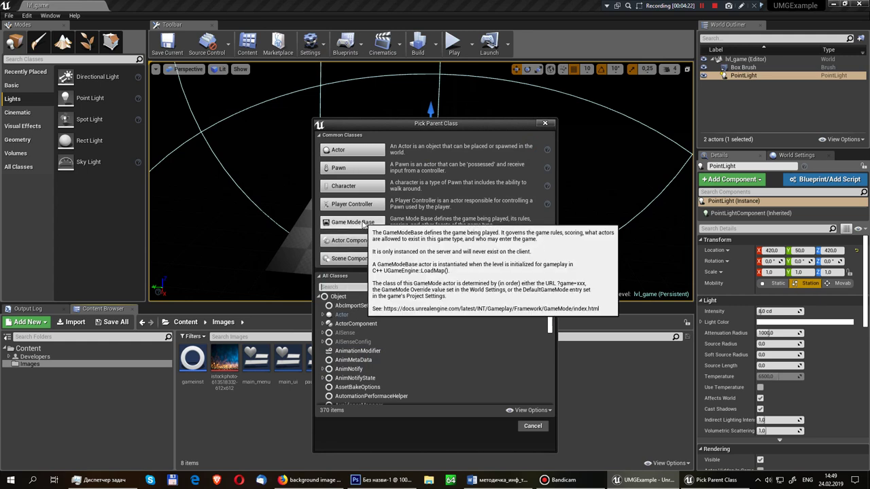
pyautogui.click(363, 226)
pyautogui.write('gm_g')
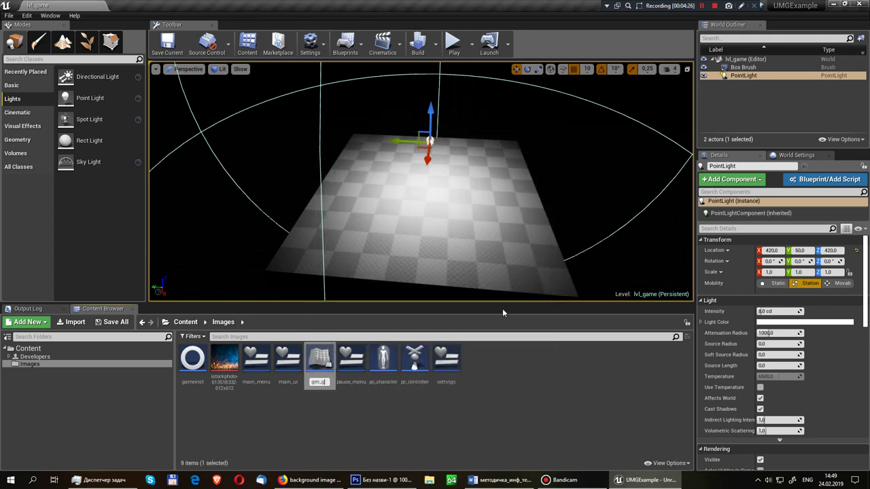
pyautogui.write('ame')
pyautogui.press('Return')
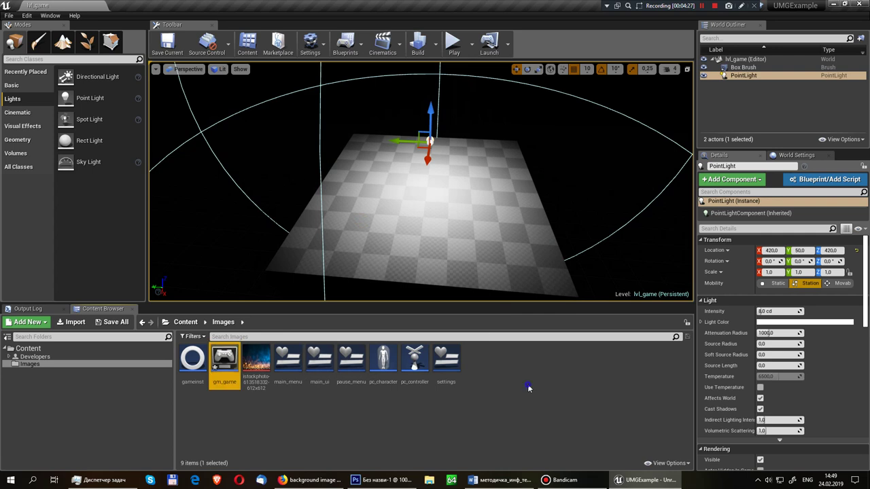
pyautogui.rightClick(530, 384)
pyautogui.click(569, 178)
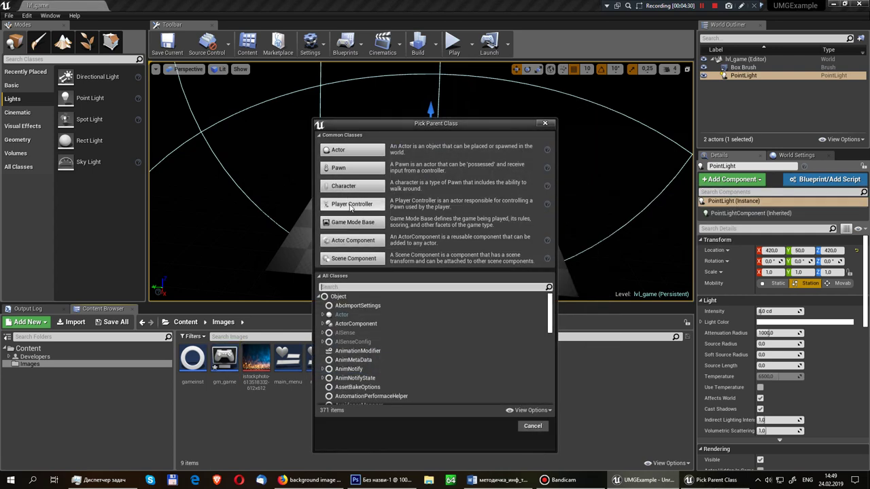
# Step: Make a Game Mode Base blueprint named gm_menu, save it, and open gm_game
pyautogui.click(355, 222)
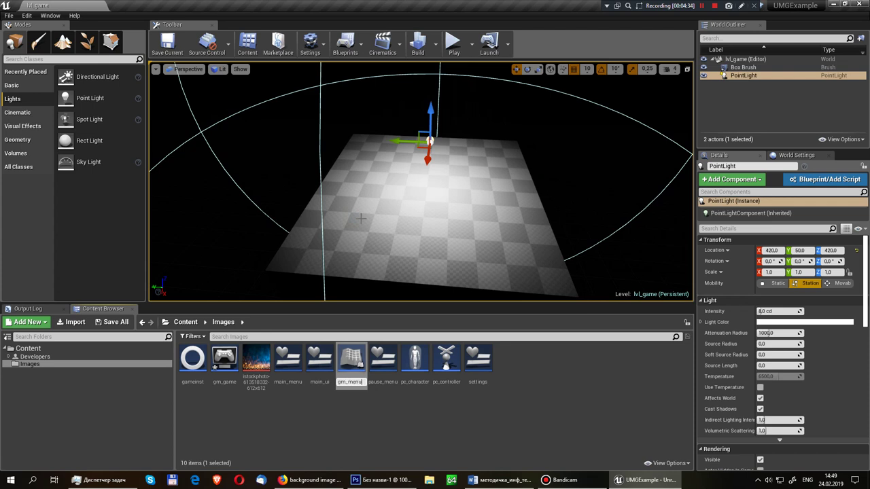
pyautogui.press('Return')
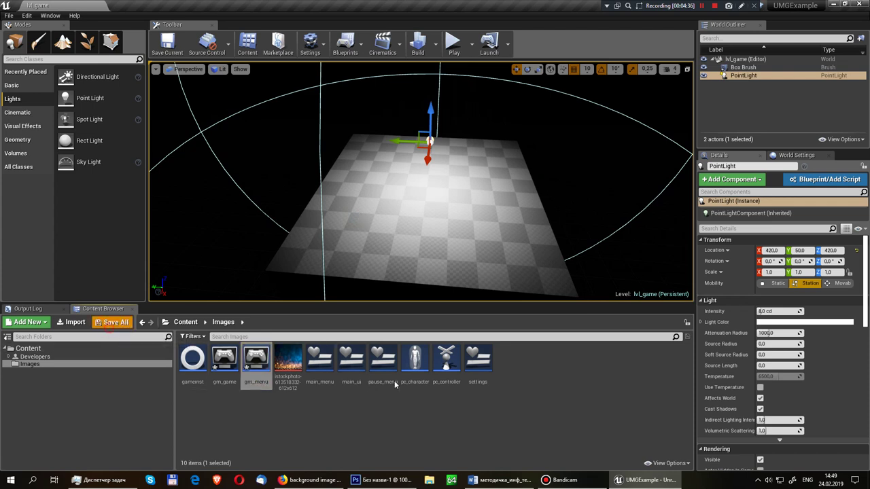
pyautogui.click(514, 325)
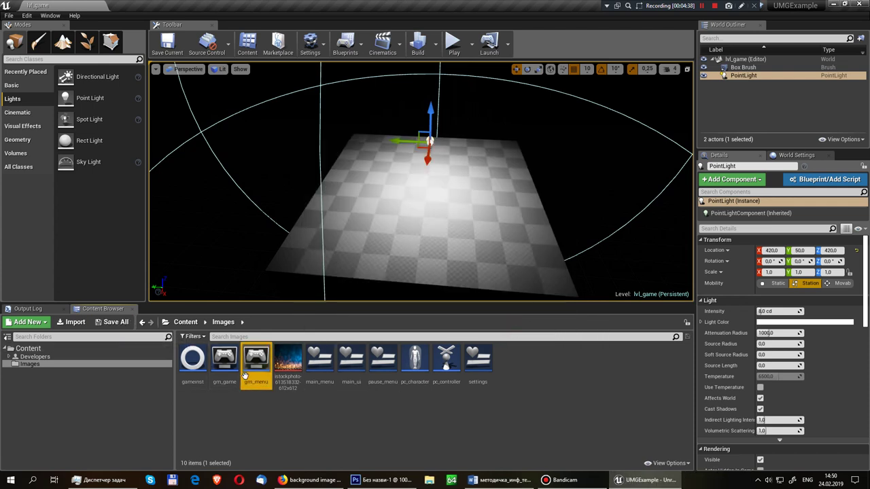
pyautogui.doubleClick(225, 360)
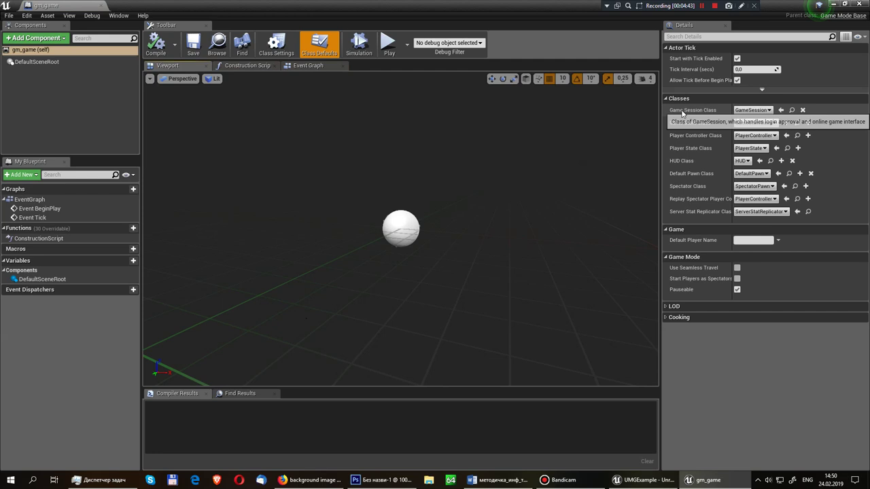
# Step: Set gm_game's controller to pc_controller and pawn to pc_character, then compile and close it
pyautogui.click(754, 135)
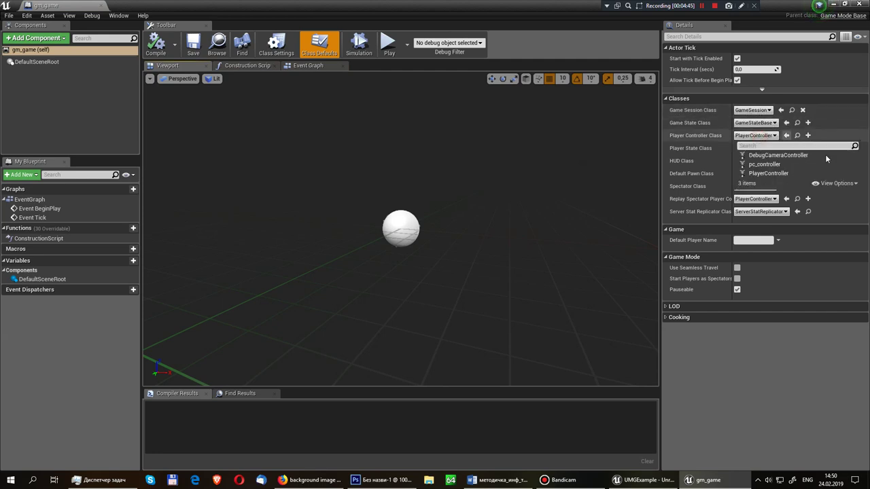
pyautogui.click(765, 165)
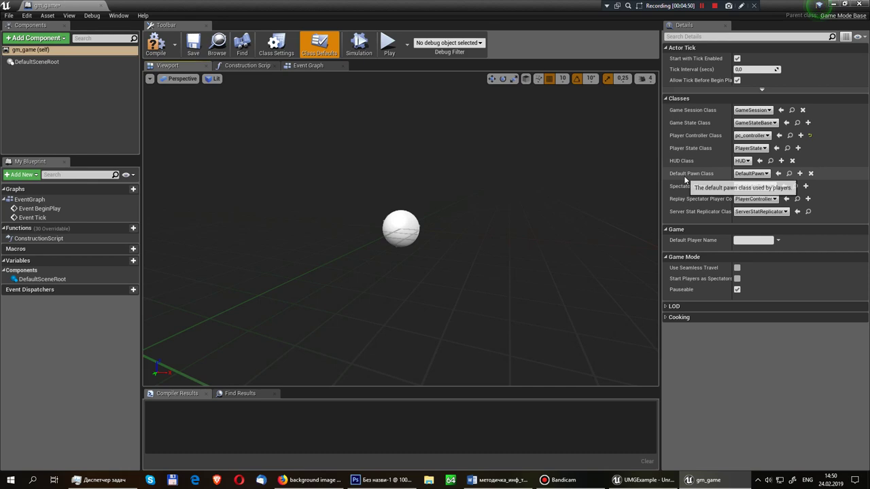
pyautogui.click(753, 174)
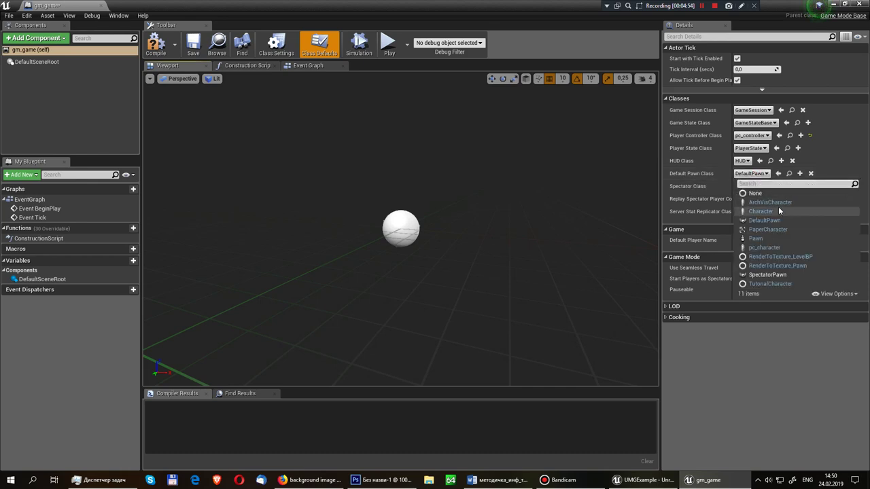
pyautogui.click(798, 250)
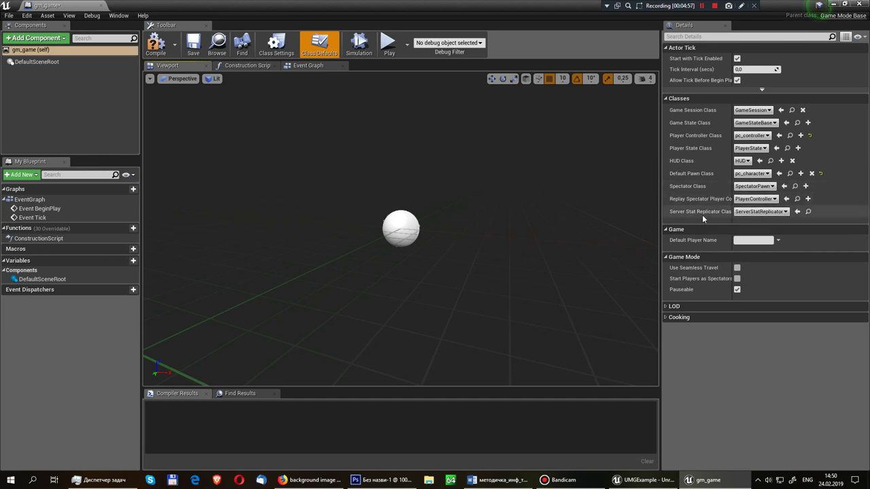
pyautogui.click(156, 42)
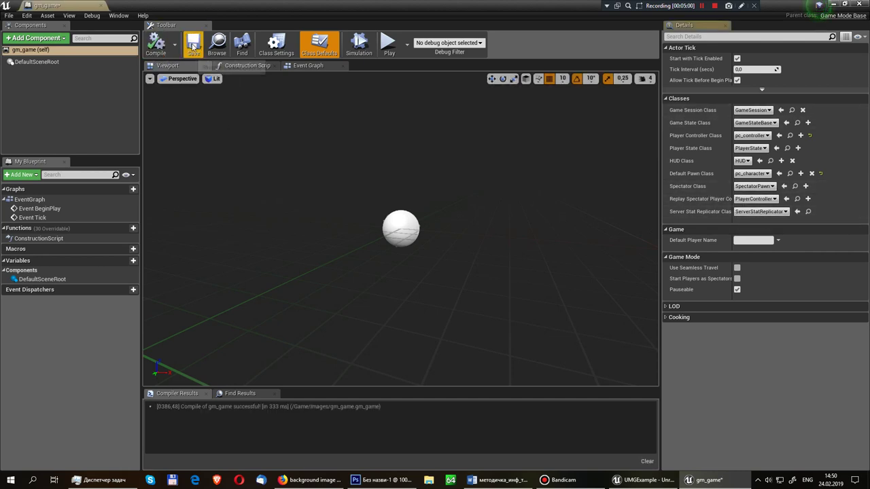
pyautogui.hotkey('alt', 'F4')
pyautogui.doubleClick(257, 358)
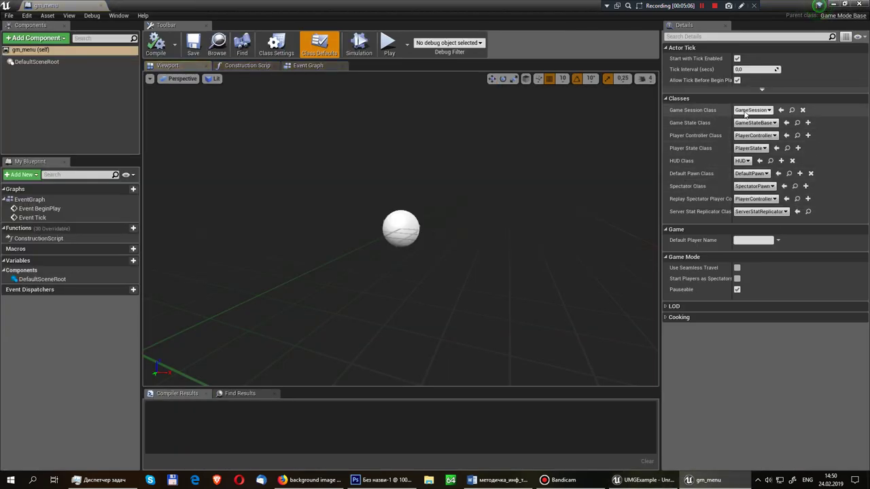
# Step: Set gm_menu's Player Controller to pc_controller and Default Pawn to None, compile, and close it
pyautogui.click(754, 135)
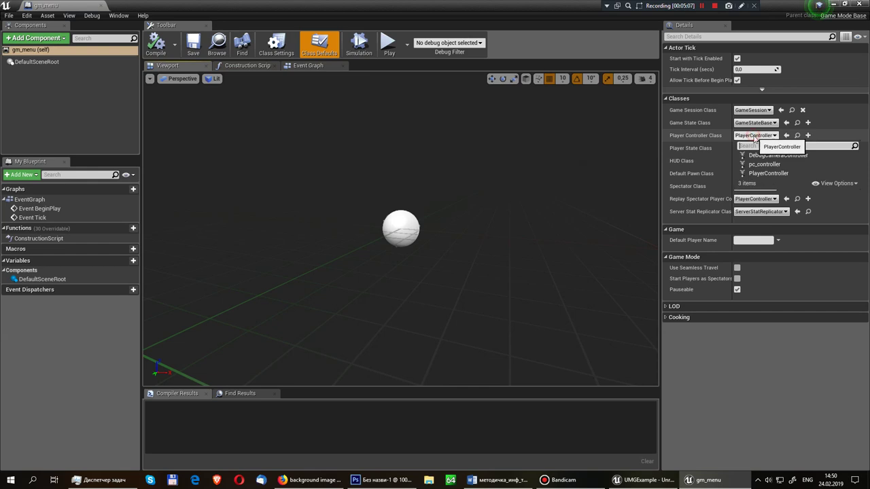
pyautogui.click(781, 163)
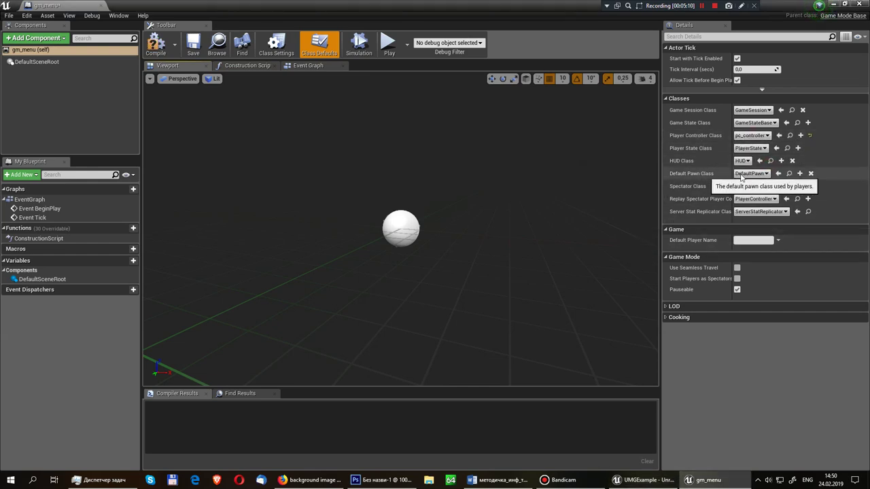
pyautogui.click(751, 173)
pyautogui.click(755, 194)
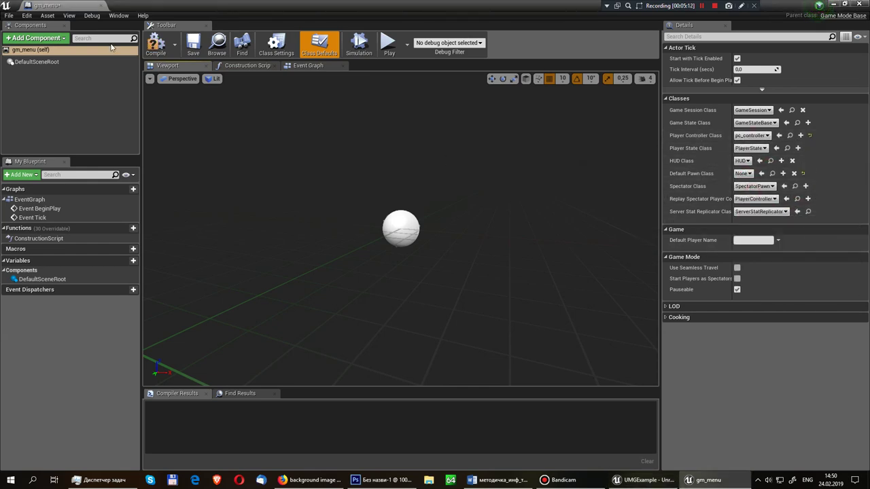
pyautogui.click(155, 46)
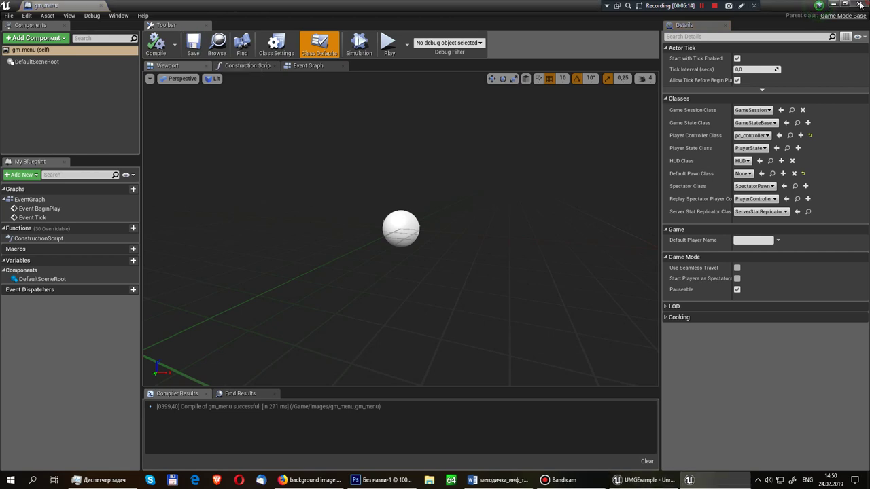
pyautogui.click(858, 4)
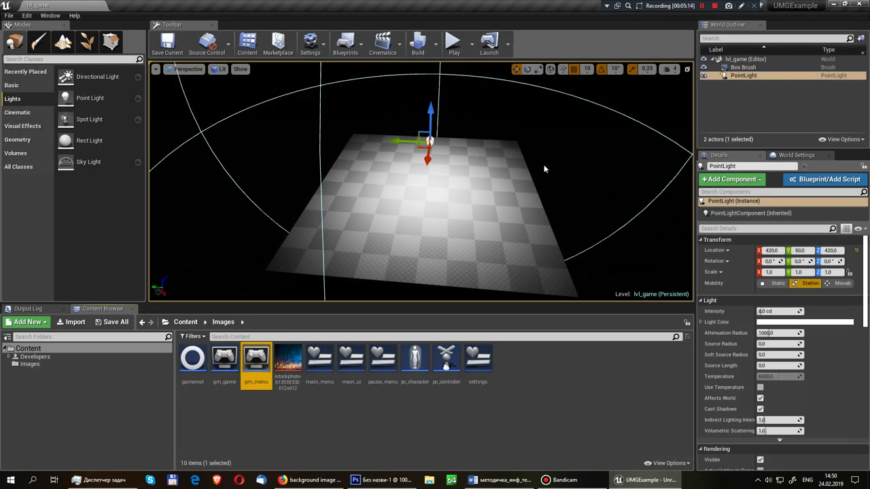
# Step: Drag a Player Start from the Basic actors onto lvl_game's checkered floor
pyautogui.click(25, 71)
pyautogui.click(16, 153)
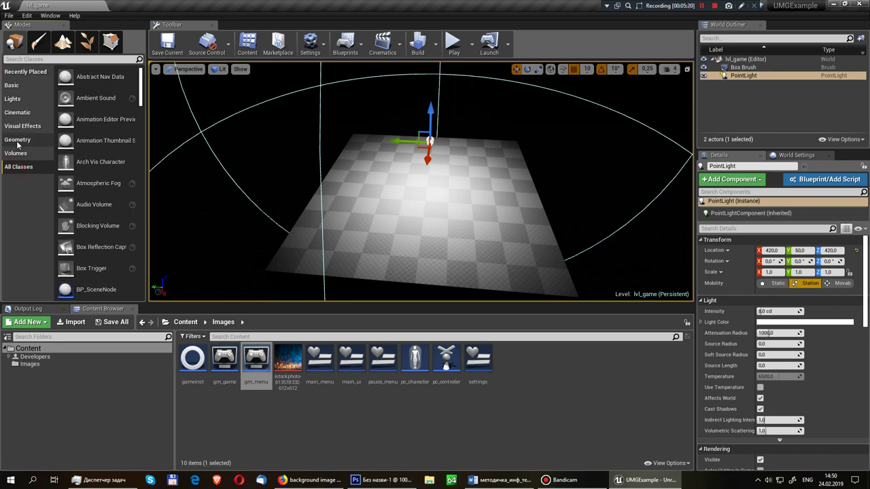
pyautogui.click(21, 139)
pyautogui.click(21, 127)
pyautogui.click(19, 113)
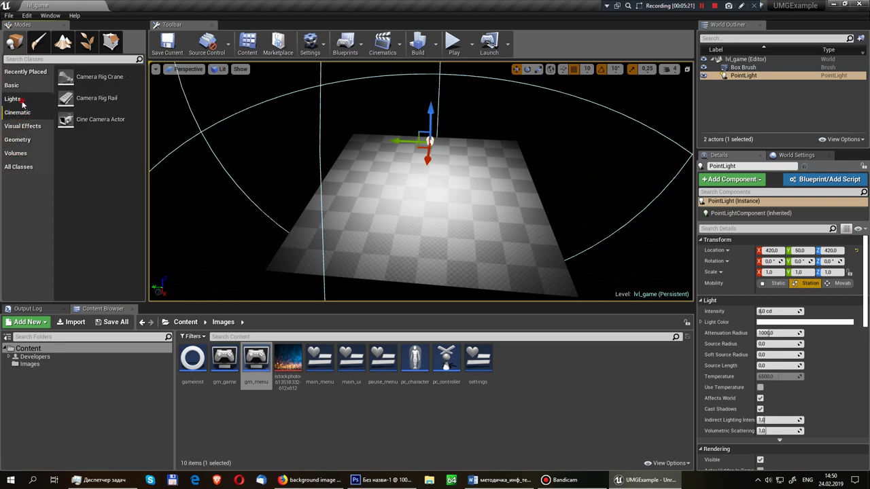
pyautogui.click(23, 87)
pyautogui.moveTo(92, 162)
pyautogui.mouseDown()
pyautogui.moveTo(431, 195)
pyautogui.moveTo(431, 176)
pyautogui.mouseUp()
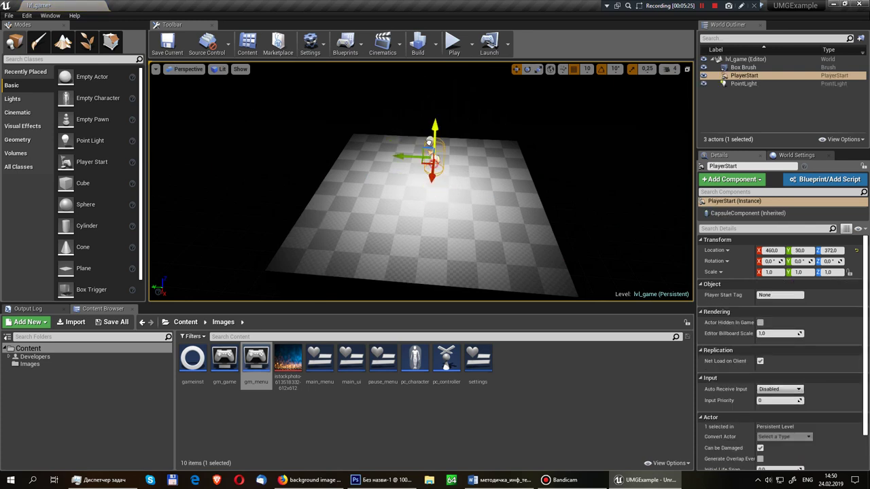
# Step: Move the Player Start along Y to 460, 50, 322 and open Project Settings
pyautogui.moveTo(412, 157)
pyautogui.mouseDown()
pyautogui.moveTo(416, 165)
pyautogui.moveTo(435, 150)
pyautogui.mouseUp()
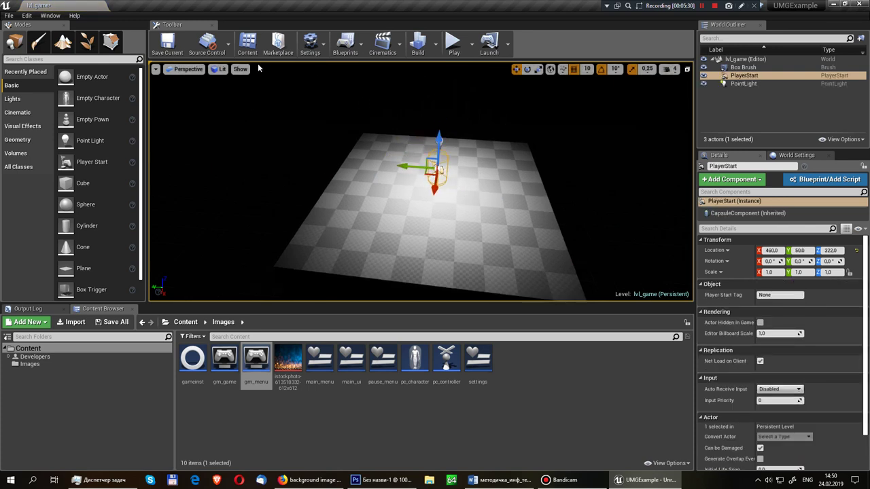
pyautogui.click(317, 51)
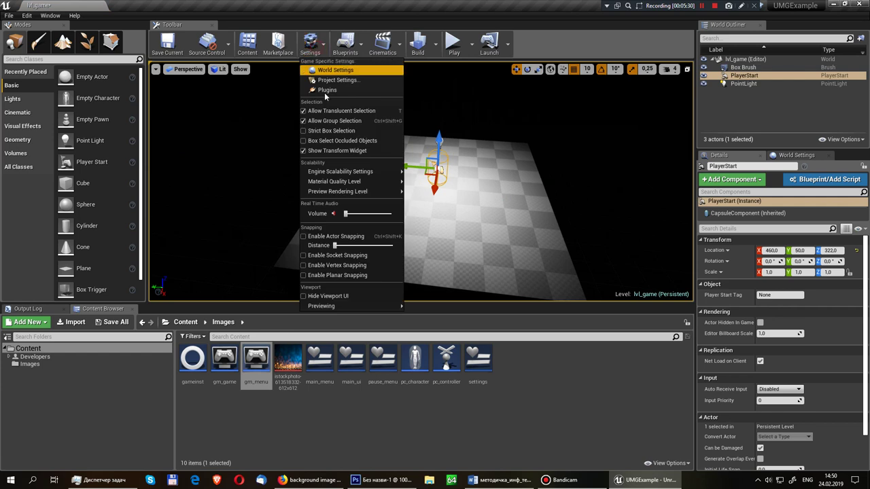
pyautogui.click(361, 81)
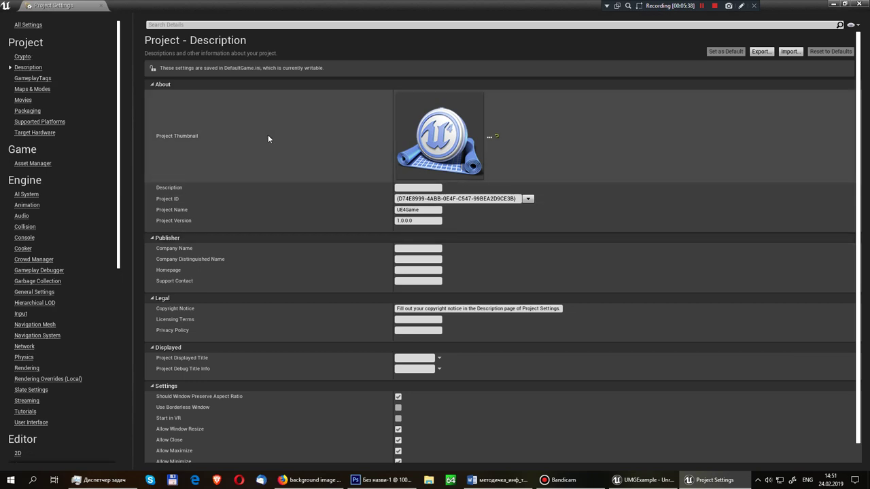
# Step: Create an 'ax' axis mapping bound to the A key with scale -1.0
pyautogui.click(20, 315)
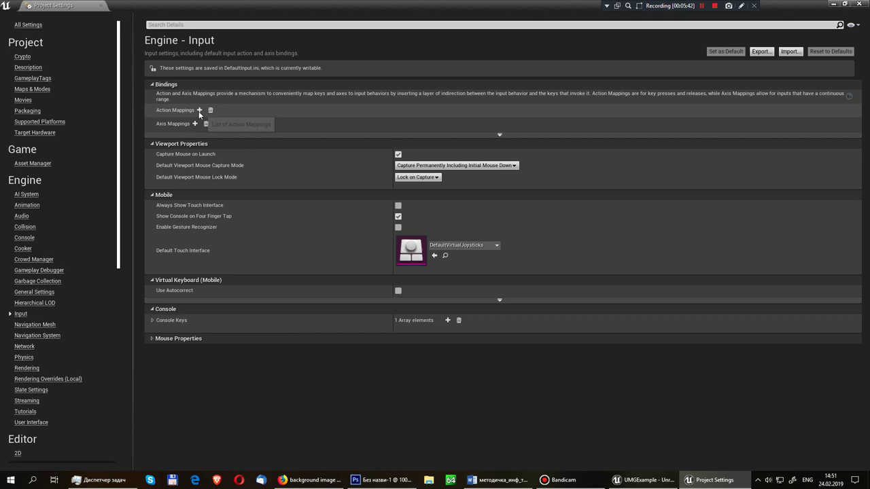
pyautogui.click(195, 124)
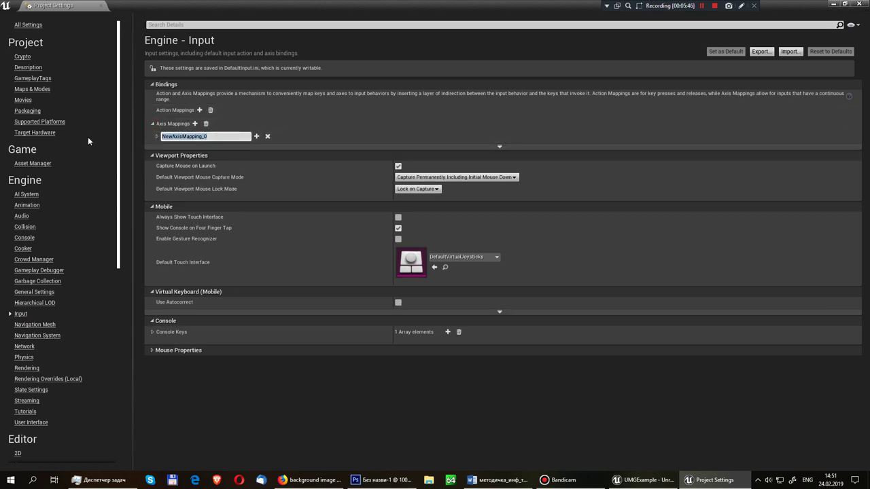
pyautogui.hotkey('ctrl', 'a')
pyautogui.write('ax')
pyautogui.click(256, 136)
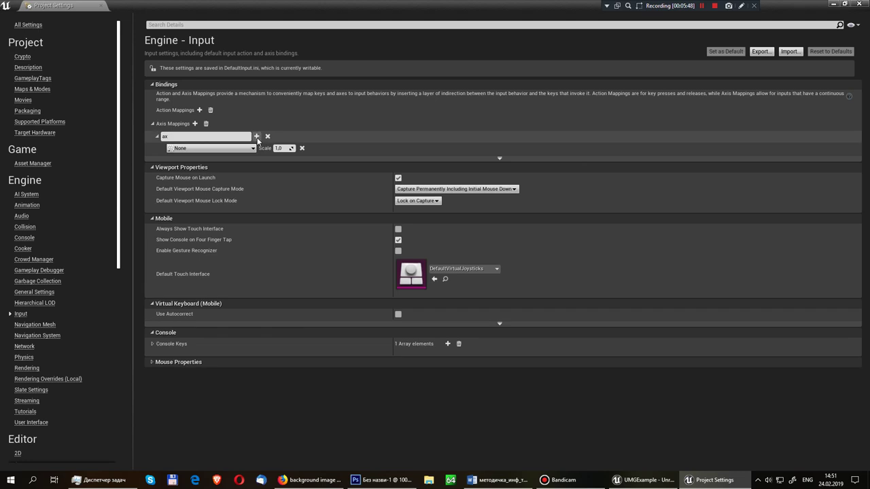
pyautogui.click(181, 148)
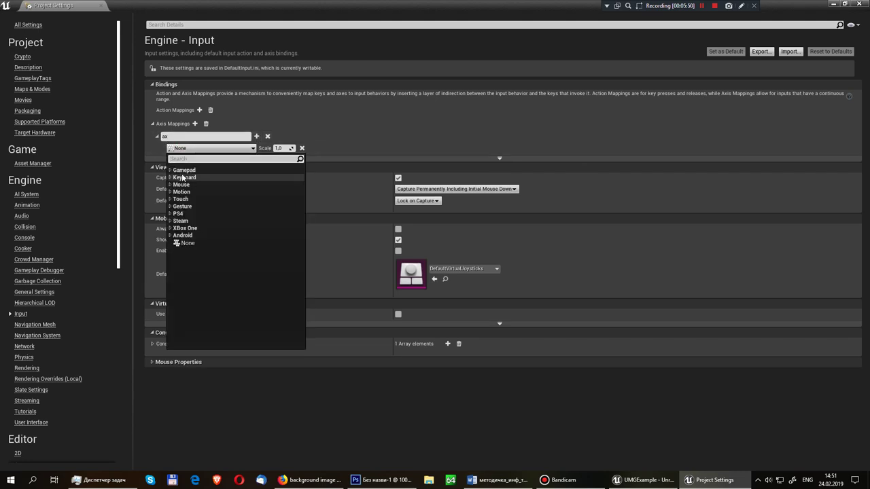
pyautogui.click(184, 178)
pyautogui.scroll(-3, 252, 204)
pyautogui.scroll(-5, 249, 224)
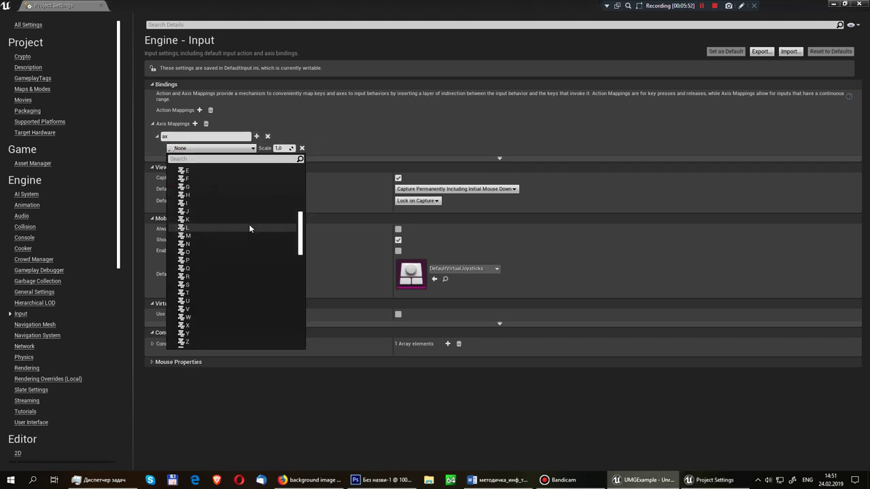
pyautogui.scroll(1, 233, 178)
pyautogui.click(200, 178)
pyautogui.click(280, 148)
pyautogui.write('-1')
pyautogui.press('Return')
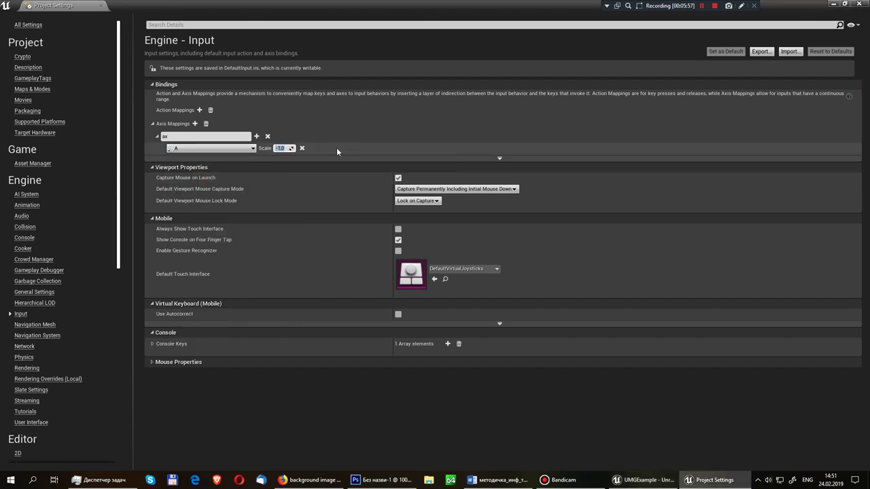
# Step: Bind the D key to the ax axis at scale 1.0
pyautogui.click(257, 136)
pyautogui.click(204, 160)
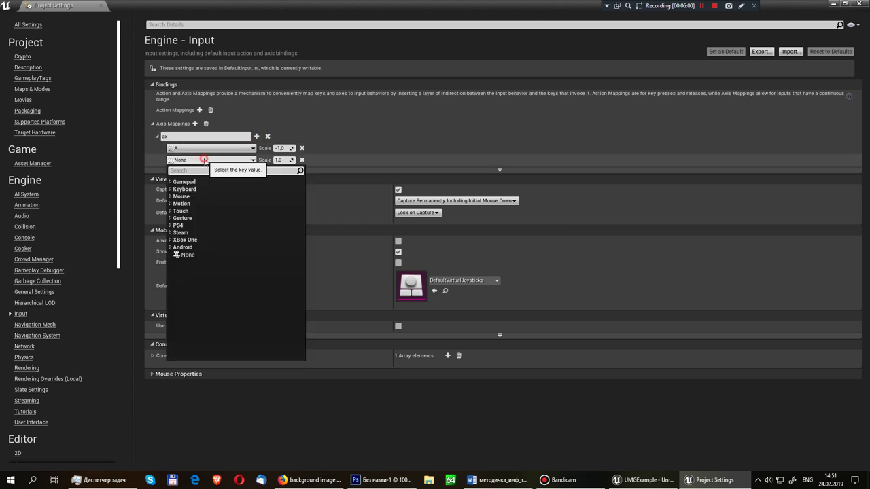
pyautogui.write('D')
pyautogui.scroll(-5, 205, 250)
pyautogui.scroll(-5, 205, 250)
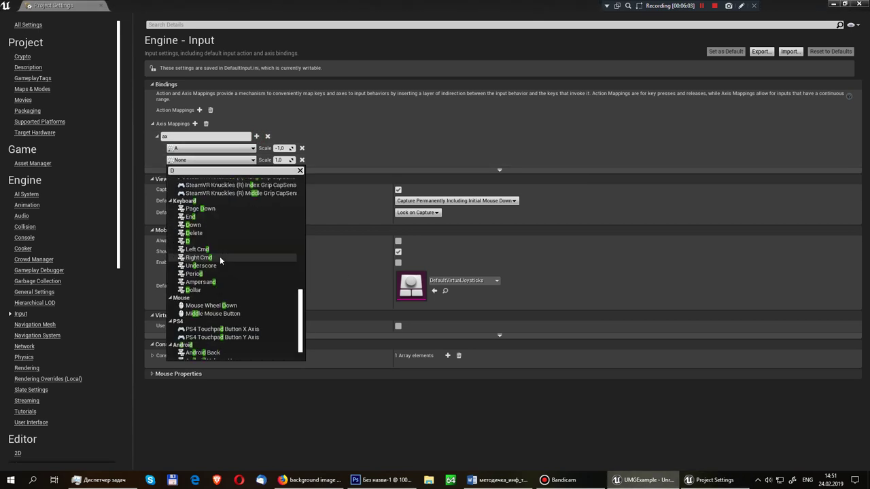
pyautogui.click(189, 240)
# Step: Add an ay axis mapping bound to the W key at scale 1.0
pyautogui.click(195, 123)
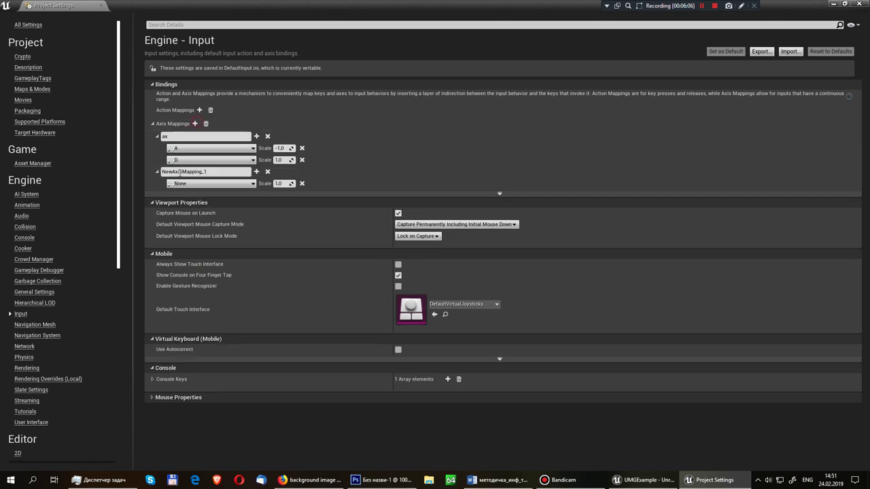
pyautogui.click(224, 183)
pyautogui.write('w')
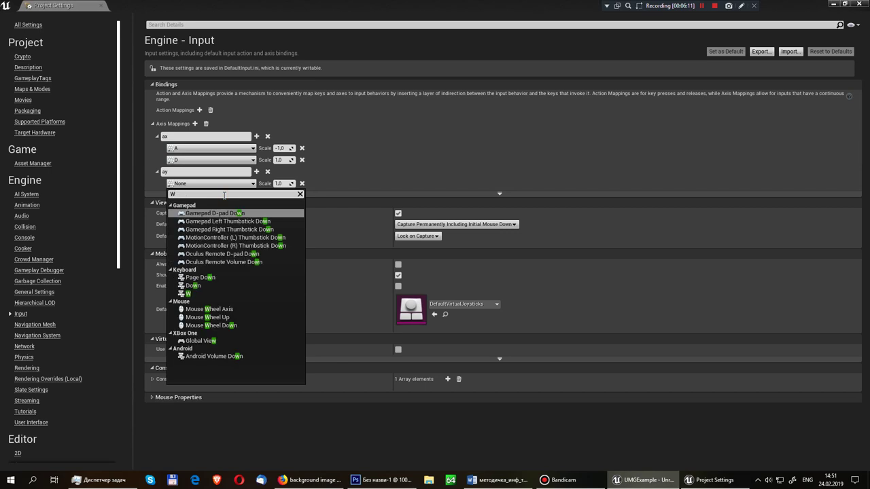
pyautogui.click(203, 289)
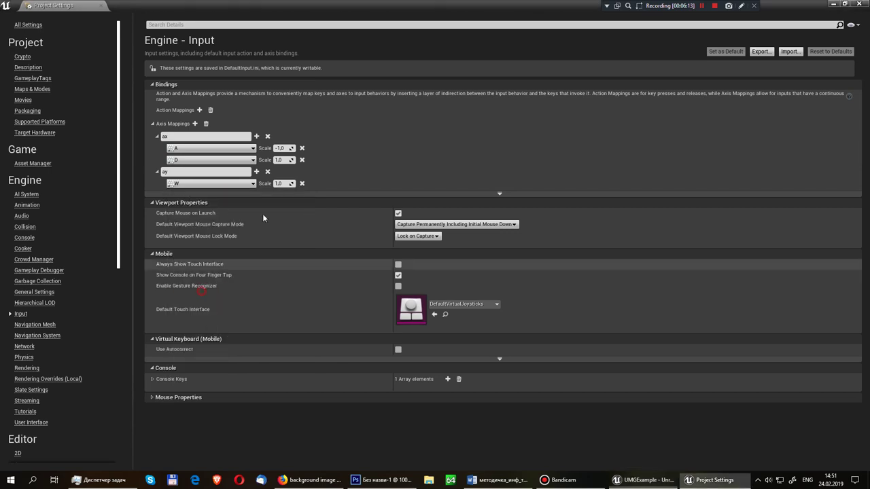
# Step: Bind the S key to the ay axis at scale -1.0 and close Project Settings
pyautogui.click(256, 171)
pyautogui.click(210, 196)
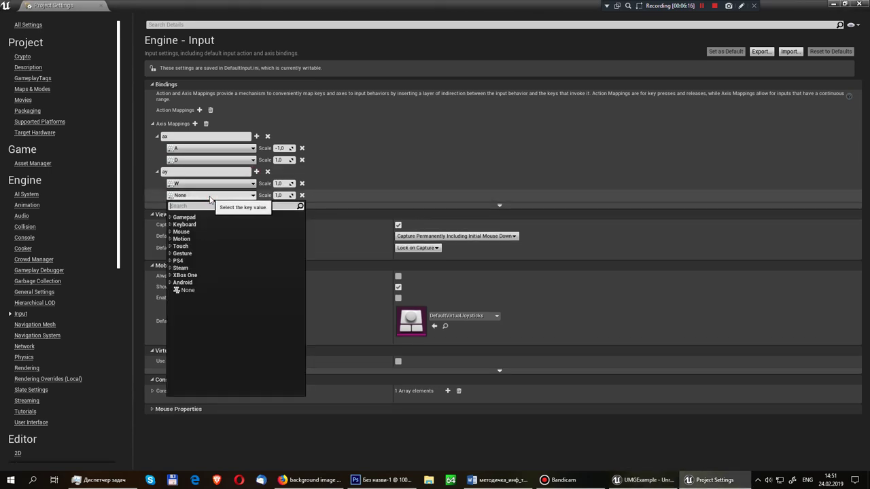
pyautogui.write('S')
pyautogui.scroll(-5, 233, 299)
pyautogui.scroll(-5, 232, 299)
pyautogui.scroll(-5, 233, 300)
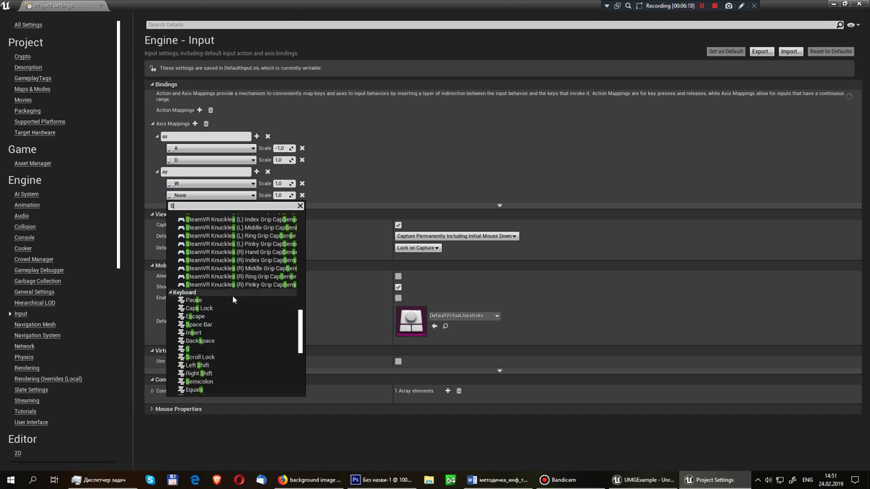
pyautogui.scroll(-5, 233, 296)
pyautogui.click(215, 234)
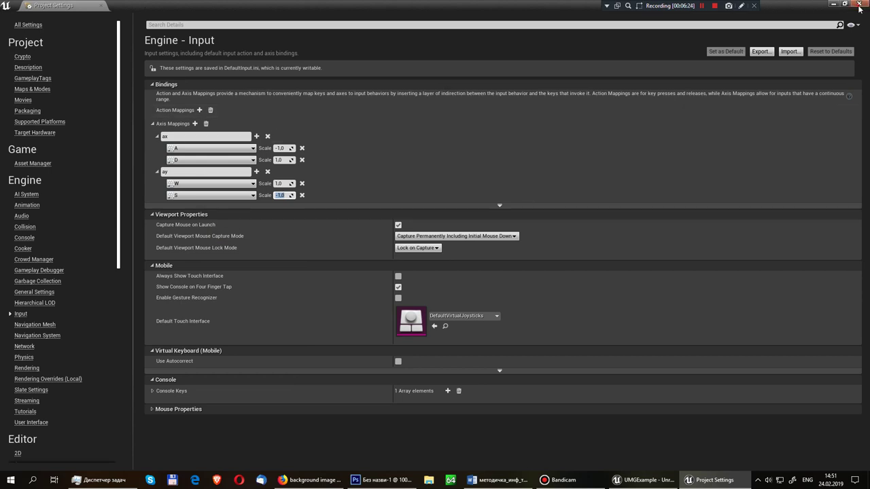
pyautogui.click(102, 6)
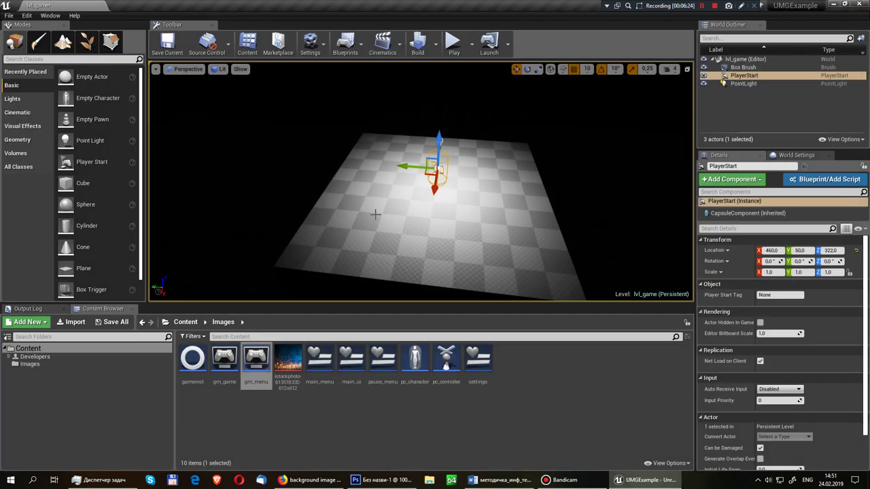
# Step: Add a Sphere component with NoCollision preset to pc_character and compile
pyautogui.doubleClick(416, 373)
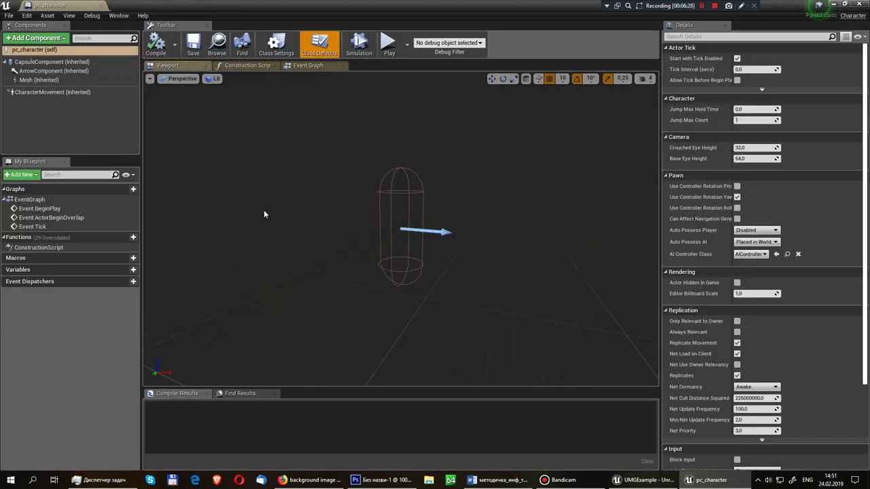
pyautogui.click(42, 93)
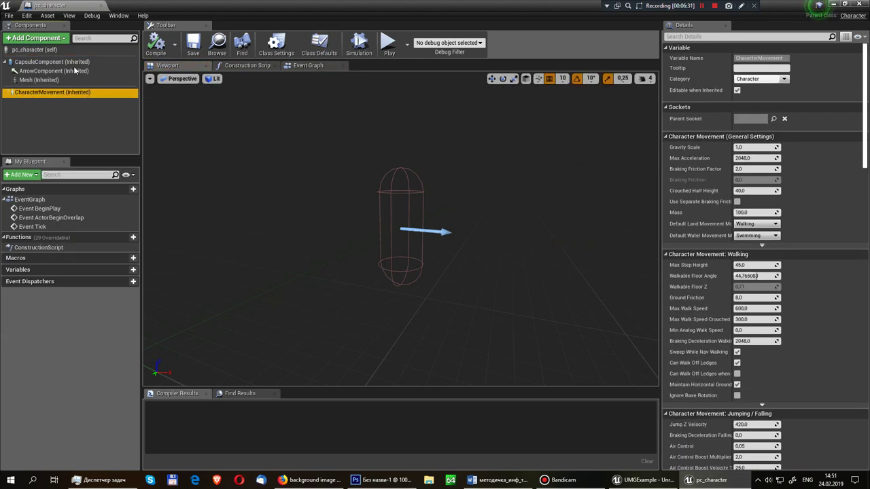
pyautogui.click(48, 38)
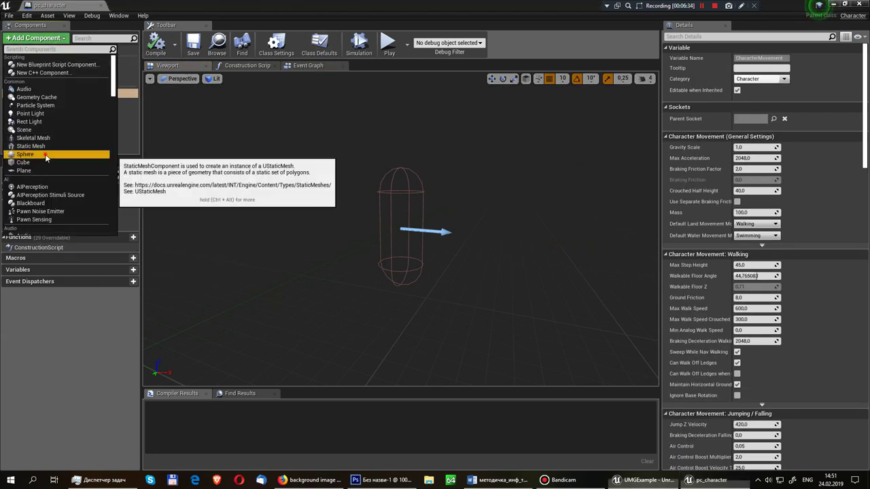
pyautogui.click(45, 155)
pyautogui.scroll(-2, 761, 272)
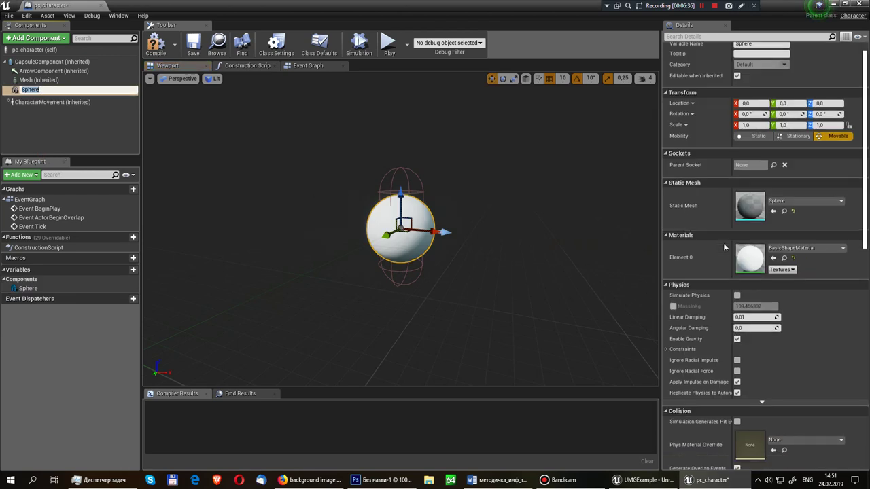
pyautogui.scroll(-3, 761, 272)
pyautogui.click(760, 298)
pyautogui.click(759, 289)
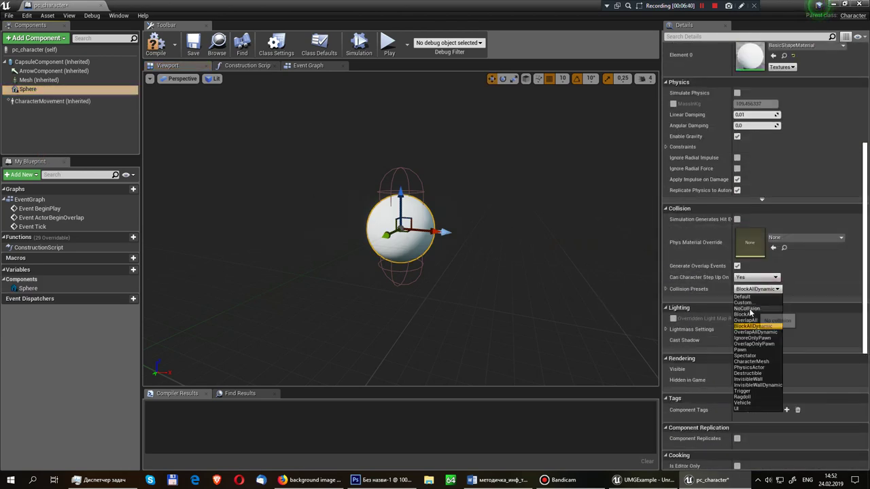
pyautogui.click(747, 309)
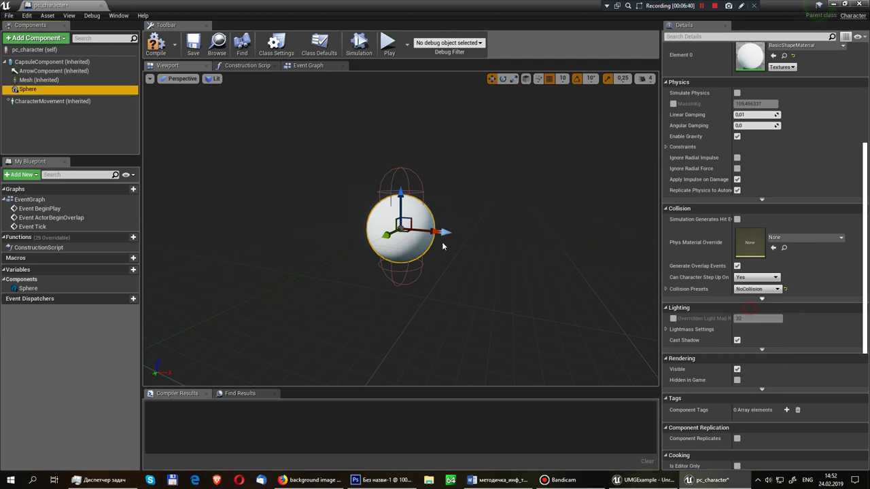
pyautogui.click(156, 43)
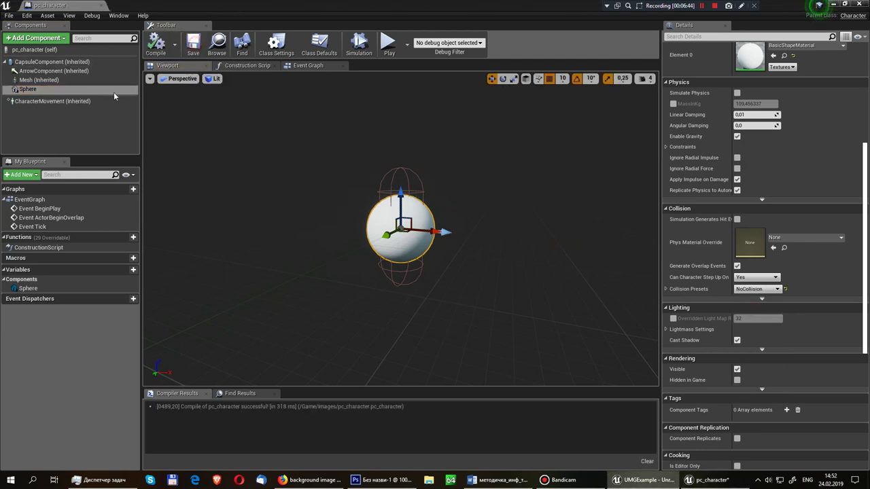
# Step: Review the character movement settings and select the Event BeginPlay event
pyautogui.click(85, 104)
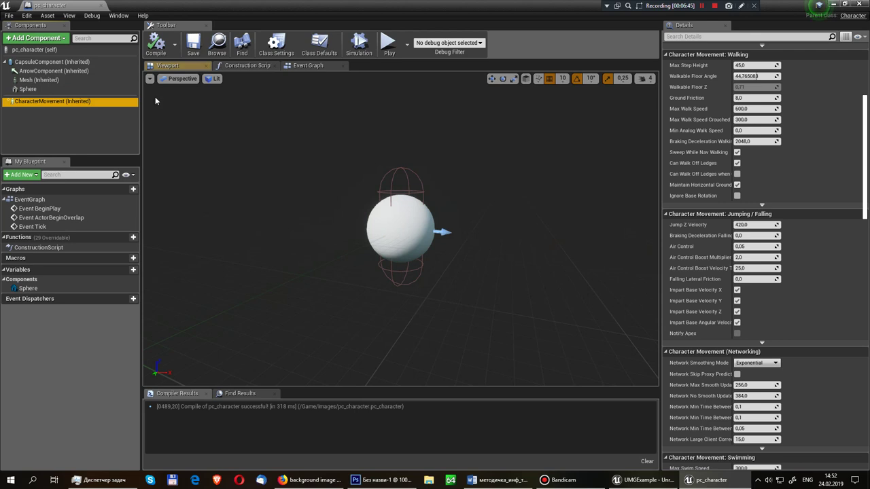
pyautogui.scroll(-3, 745, 102)
pyautogui.scroll(-8, 740, 170)
pyautogui.scroll(-6, 738, 224)
pyautogui.scroll(6, 732, 258)
pyautogui.scroll(4, 732, 258)
pyautogui.scroll(4, 733, 258)
pyautogui.scroll(4, 733, 258)
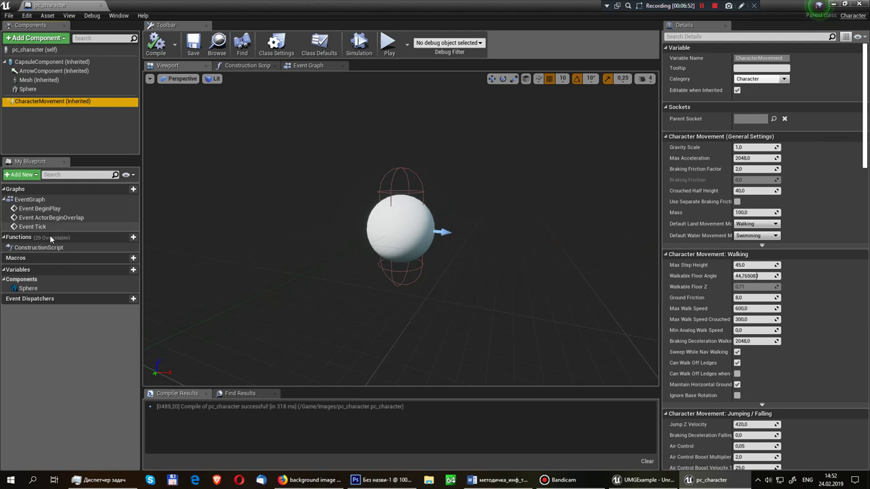
pyautogui.click(57, 210)
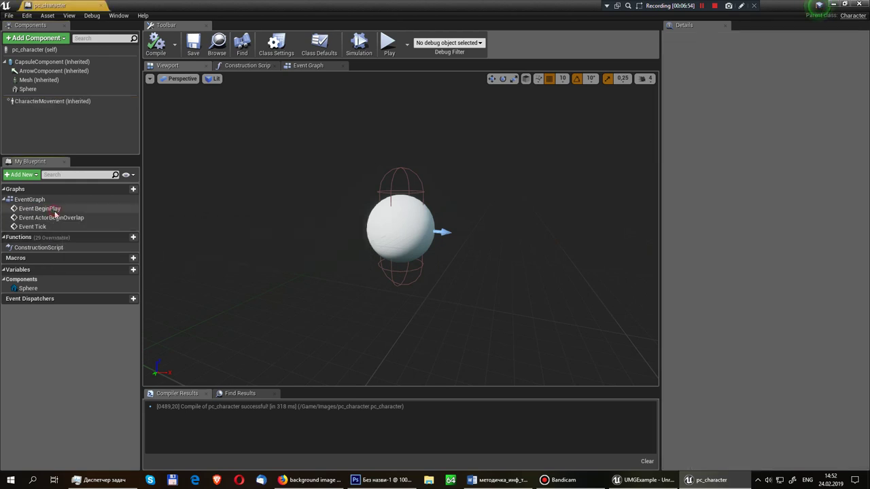
# Step: Wire BeginPlay into a Cast To gameinst node fed by Get Game Instance
pyautogui.click(303, 66)
pyautogui.moveTo(318, 209); pyautogui.dragTo(502, 215)
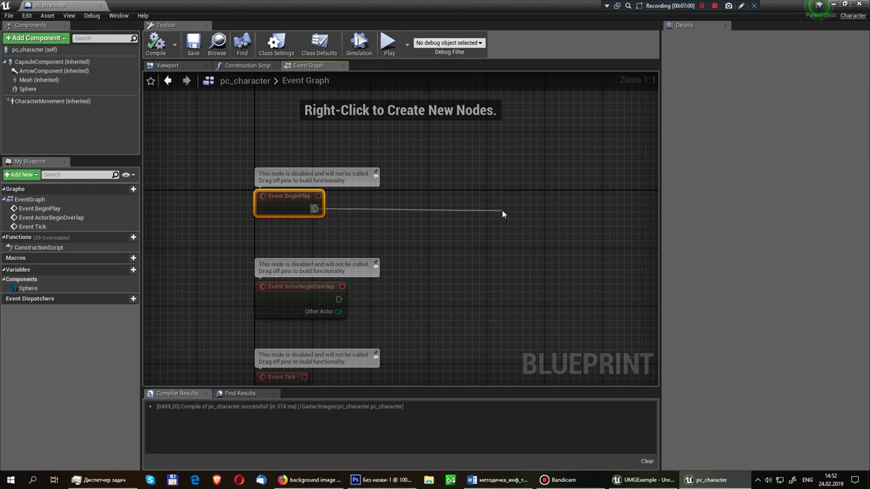
pyautogui.moveTo(315, 208); pyautogui.dragTo(494, 214)
pyautogui.write('casttogamei')
pyautogui.press('Up')
pyautogui.press('Return')
pyautogui.moveTo(535, 239)
pyautogui.mouseDown()
pyautogui.moveTo(527, 217)
pyautogui.moveTo(356, 128)
pyautogui.mouseUp()
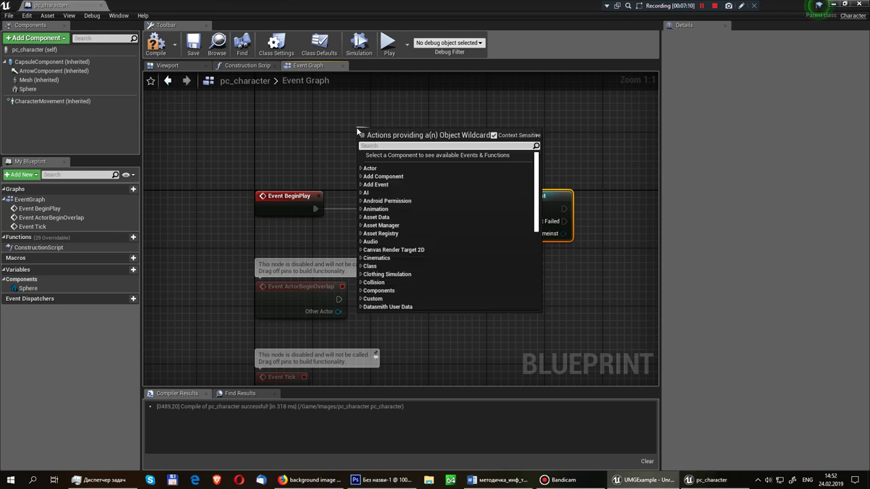
pyautogui.write('getgameins')
pyautogui.press('Return')
# Step: Store the As Gameinst result in a new variable gi, then compile and save pc_character
pyautogui.moveTo(566, 208); pyautogui.dragTo(405, 234, button='right')
pyautogui.moveTo(402, 259); pyautogui.dragTo(497, 243)
pyautogui.click(542, 295)
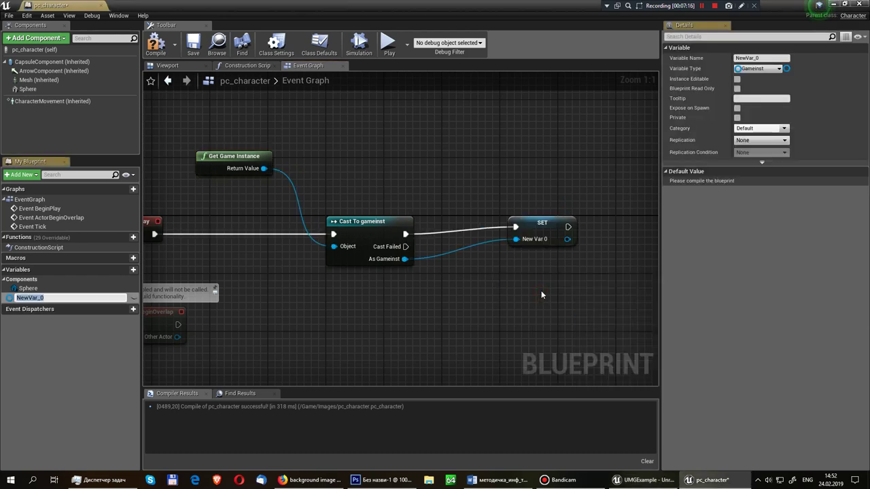
pyautogui.write('gi')
pyautogui.press('Return')
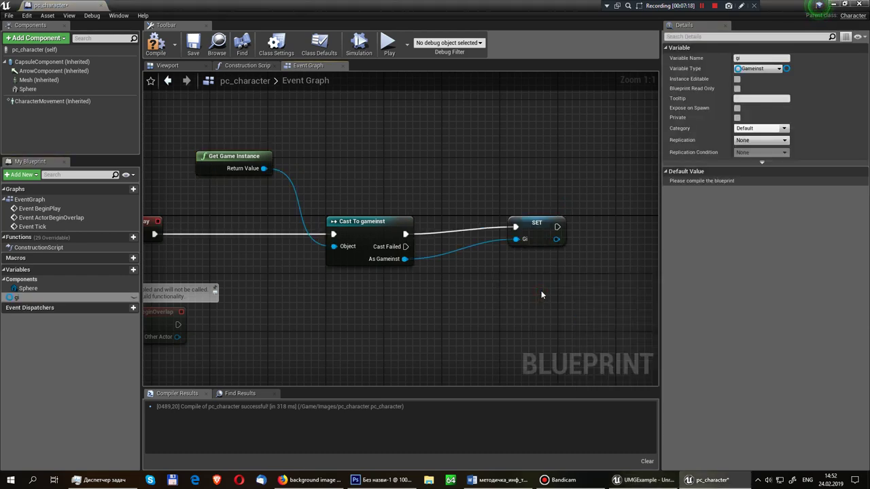
pyautogui.moveTo(531, 229); pyautogui.dragTo(475, 237)
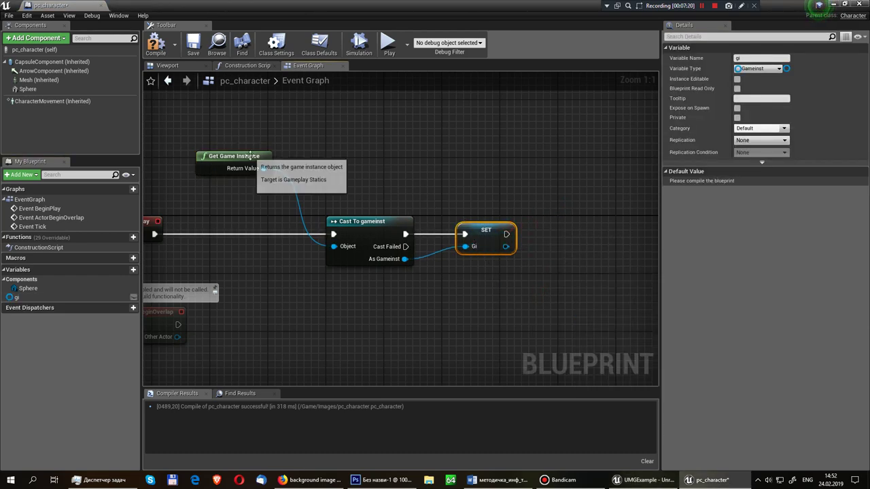
pyautogui.moveTo(238, 158); pyautogui.dragTo(252, 186)
pyautogui.click(156, 42)
pyautogui.click(193, 42)
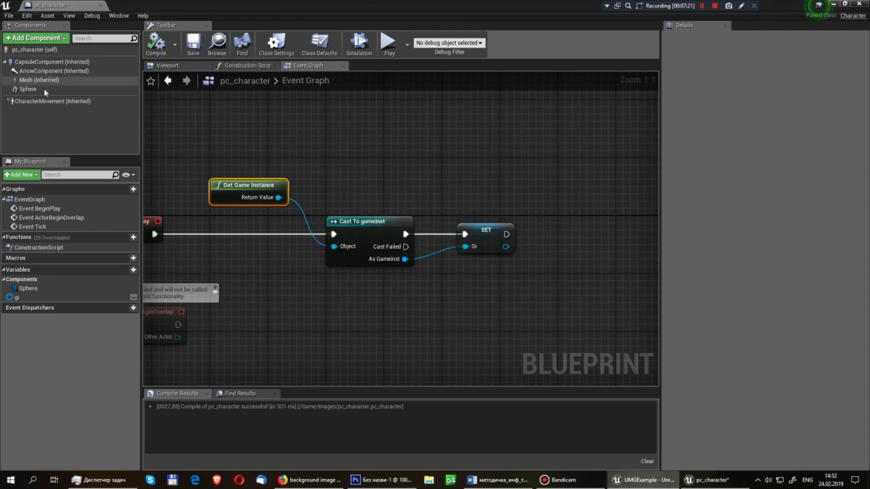
pyautogui.click(28, 89)
pyautogui.click(31, 62)
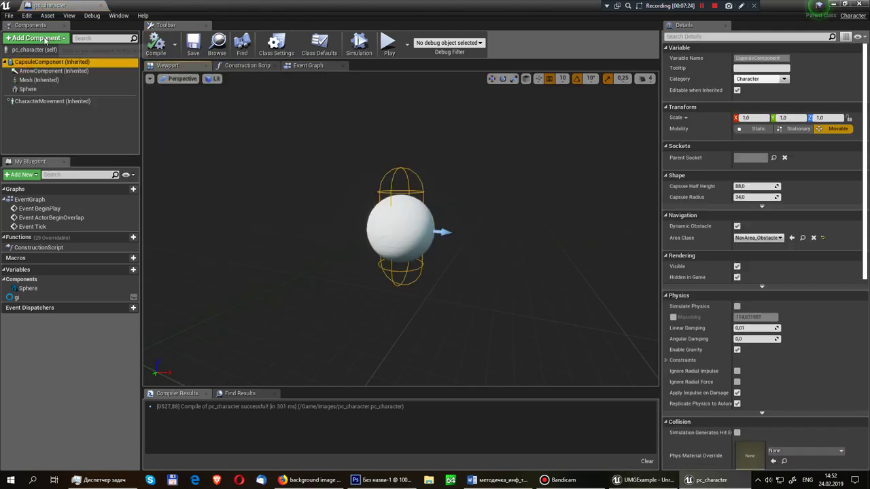
# Step: Add a Spring Arm under the capsule and a Camera under the SpringArm
pyautogui.click(42, 39)
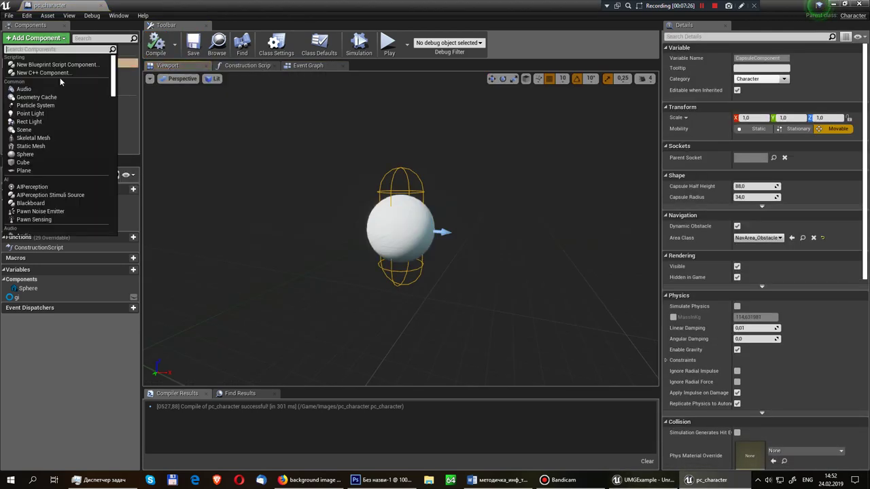
pyautogui.scroll(-3, 71, 136)
pyautogui.scroll(-4, 64, 189)
pyautogui.scroll(-1, 62, 136)
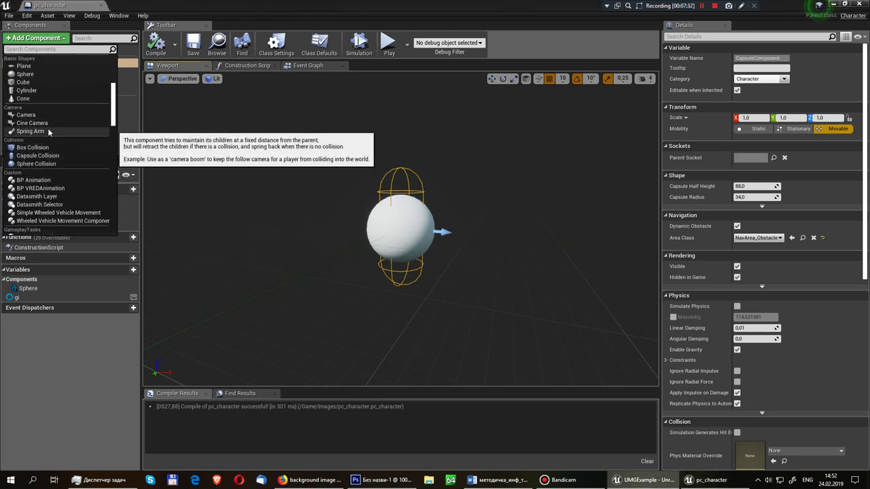
pyautogui.click(48, 131)
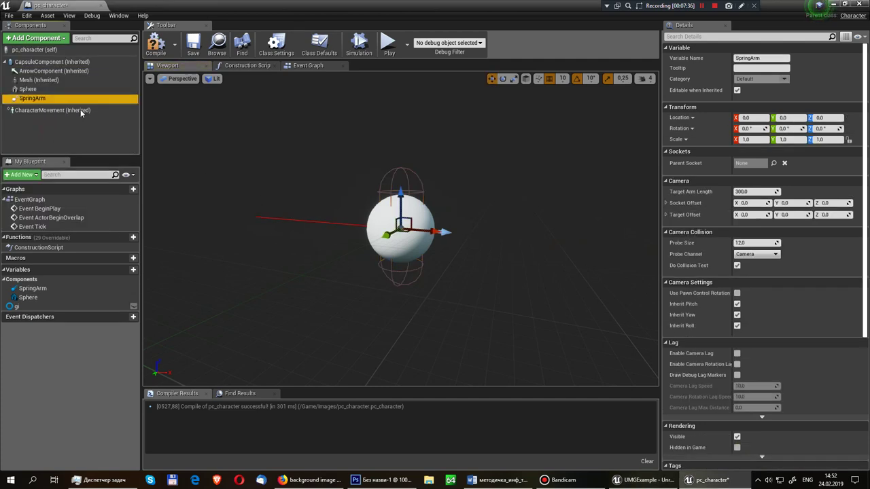
pyautogui.click(37, 39)
pyautogui.scroll(-2, 48, 139)
pyautogui.scroll(2, 47, 139)
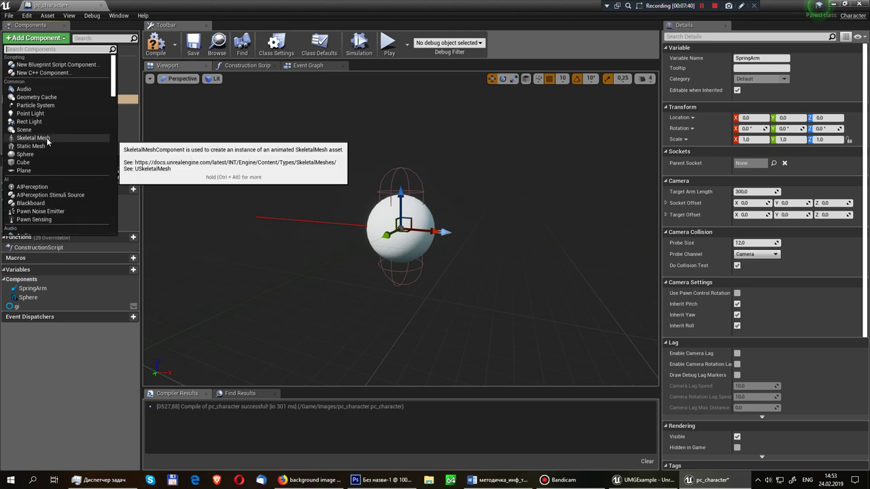
pyautogui.scroll(-3, 55, 140)
pyautogui.scroll(-3, 57, 140)
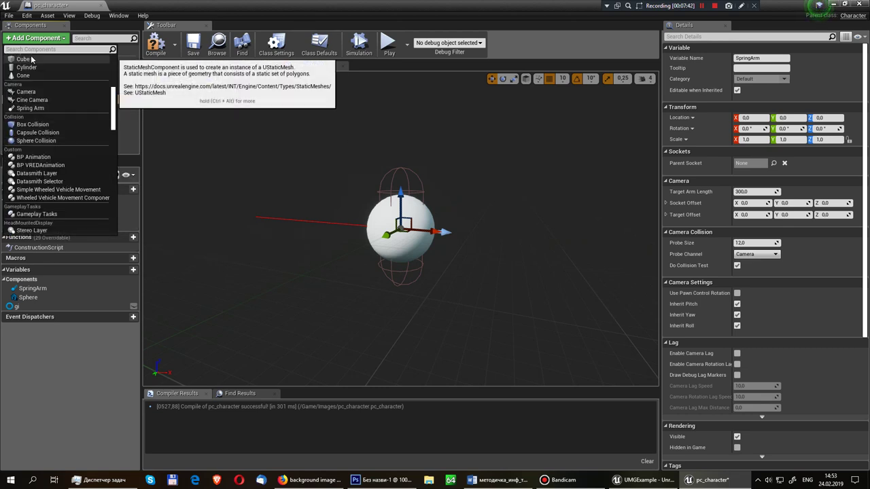
pyautogui.write('came')
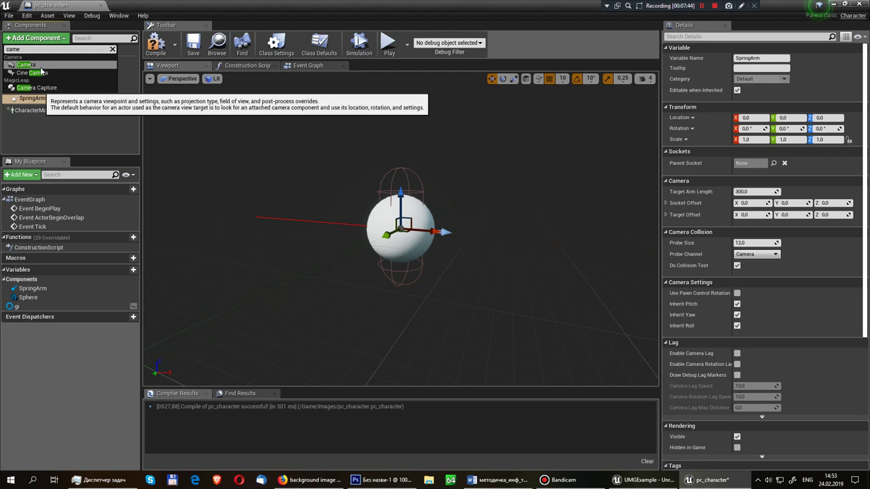
pyautogui.click(28, 64)
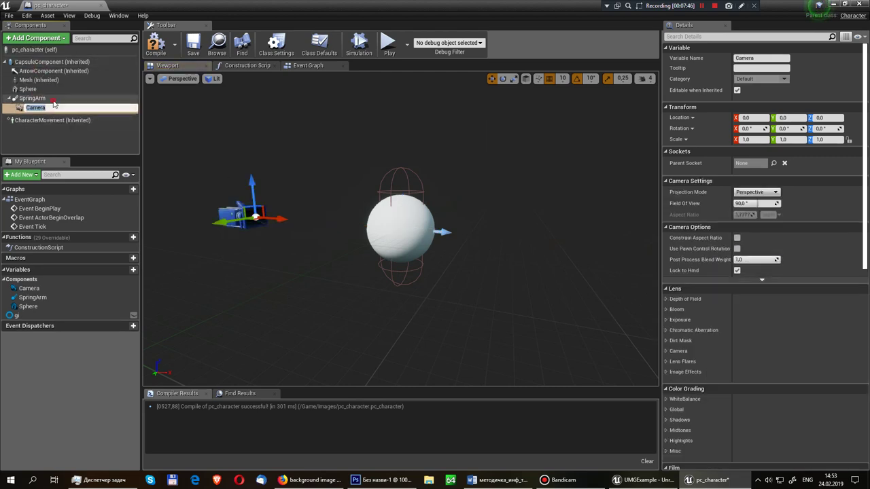
# Step: Attach the Camera to the SpringArm's SpringEndpoint socket
pyautogui.click(53, 98)
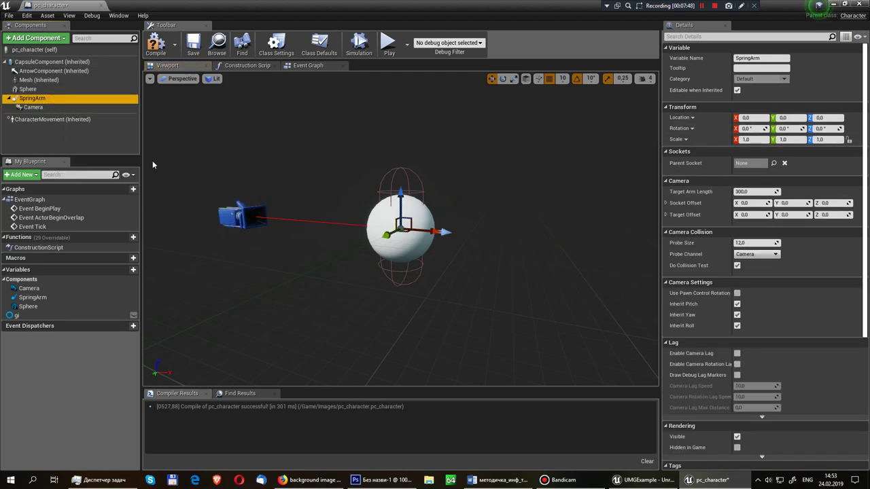
pyautogui.click(33, 107)
pyautogui.click(745, 164)
pyautogui.click(774, 163)
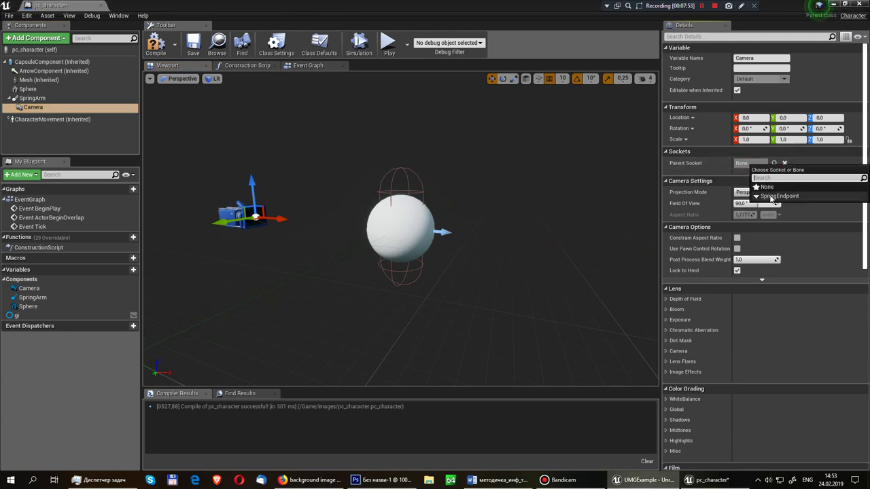
pyautogui.click(771, 196)
# Step: Set the SpringArm's Target Arm Length to 400 and pitch to about 284.4, then compile
pyautogui.click(34, 99)
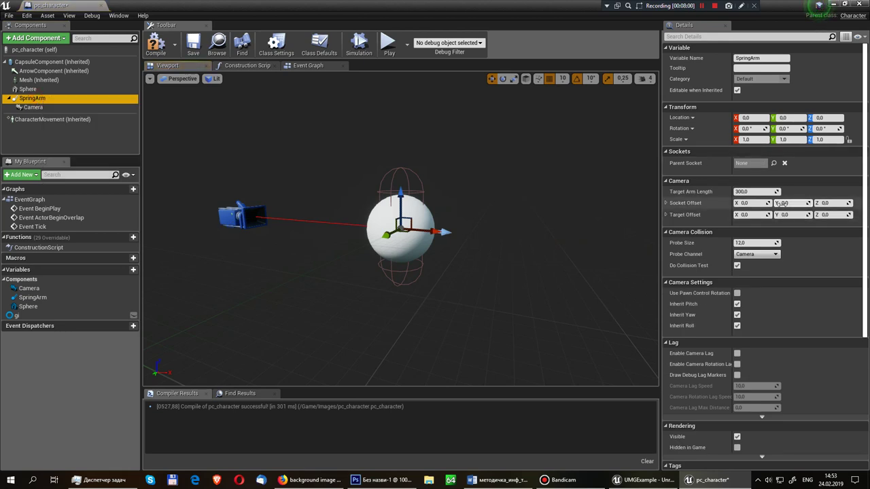
pyautogui.moveTo(754, 192)
pyautogui.mouseDown()
pyautogui.moveTo(788, 191)
pyautogui.moveTo(775, 192)
pyautogui.mouseUp()
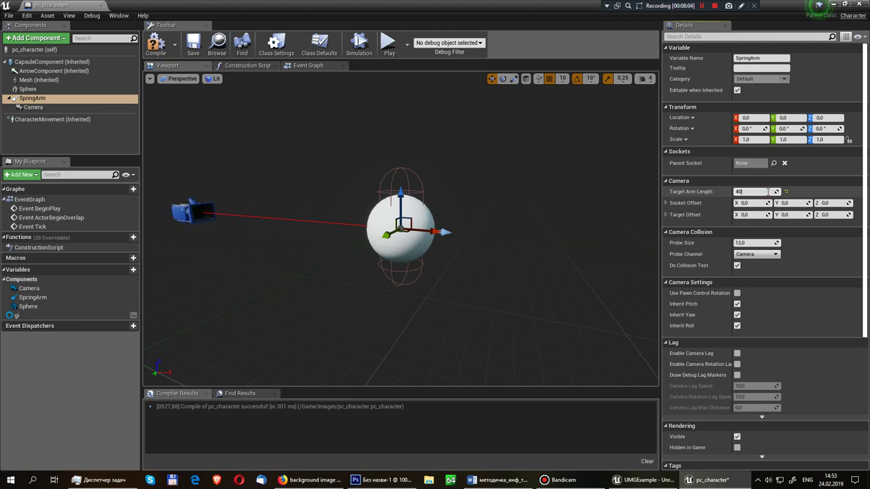
pyautogui.write('0')
pyautogui.press('Return')
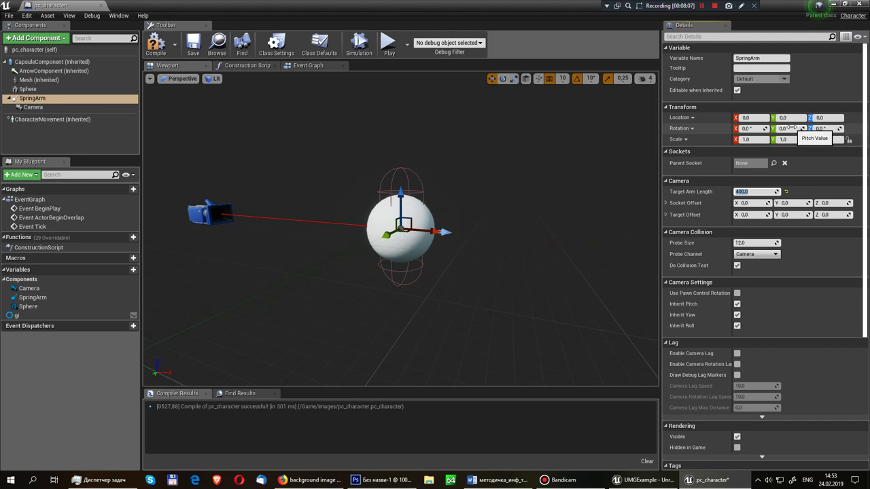
pyautogui.moveTo(792, 128); pyautogui.dragTo(792, 128)
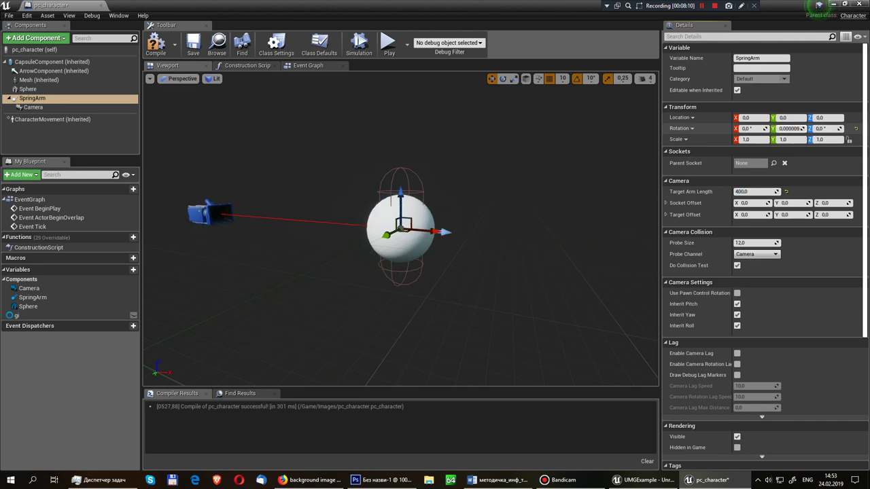
pyautogui.moveTo(791, 128); pyautogui.dragTo(792, 127)
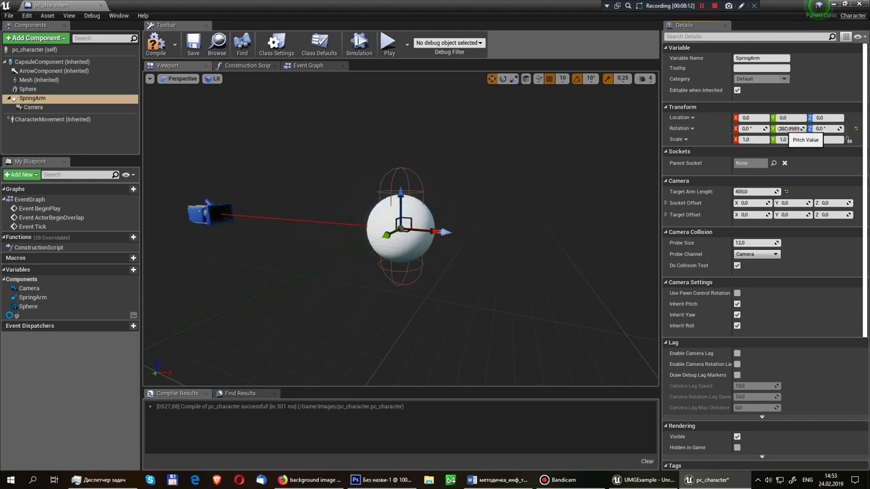
pyautogui.moveTo(792, 128); pyautogui.dragTo(802, 128)
pyautogui.moveTo(503, 197); pyautogui.dragTo(516, 193, button='right')
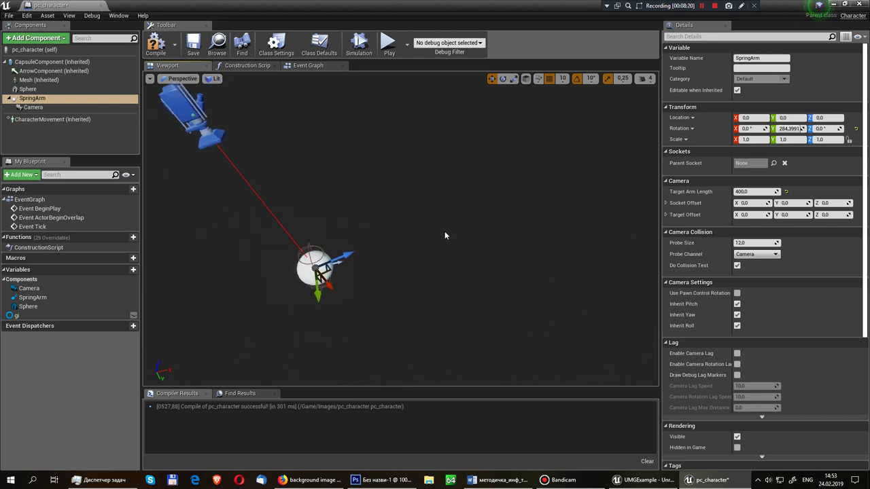
pyautogui.moveTo(444, 233); pyautogui.dragTo(445, 236, button='right')
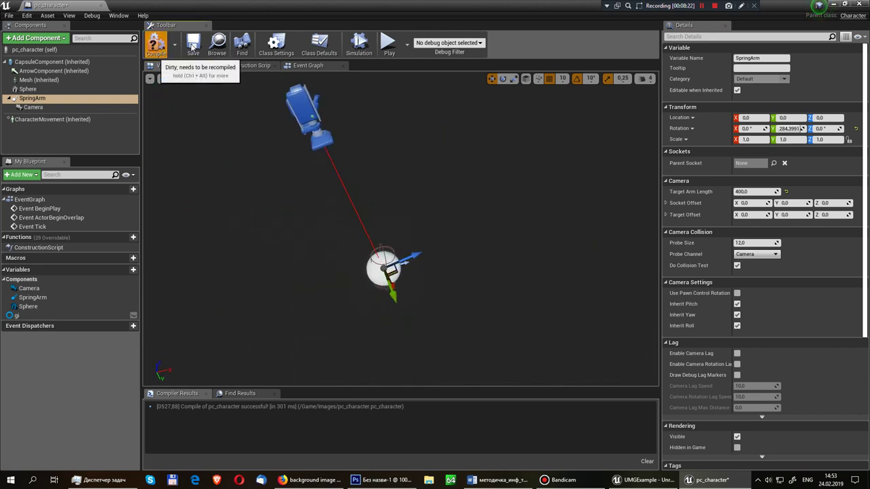
pyautogui.click(156, 52)
# Step: Open pc_character's Event Graph and look over the blueprint actions list
pyautogui.click(293, 65)
pyautogui.scroll(-5, 319, 123)
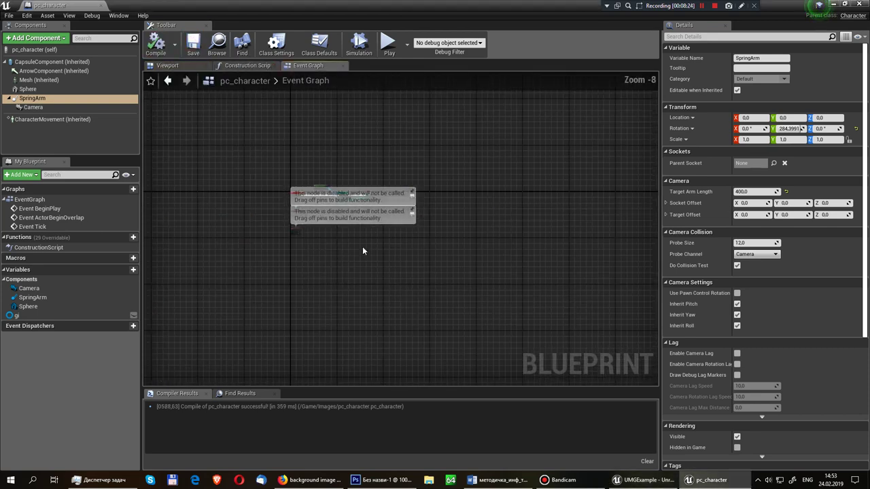
pyautogui.scroll(2, 301, 293)
pyautogui.moveTo(228, 251)
pyautogui.mouseDown(button='right')
pyautogui.moveTo(217, 304)
pyautogui.moveTo(230, 280)
pyautogui.mouseUp(button='right')
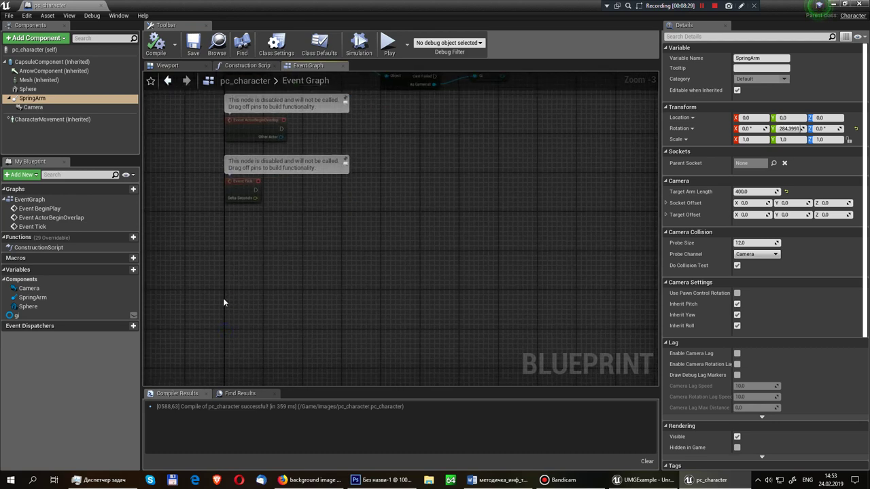
pyautogui.rightClick(228, 290)
pyautogui.click(181, 286)
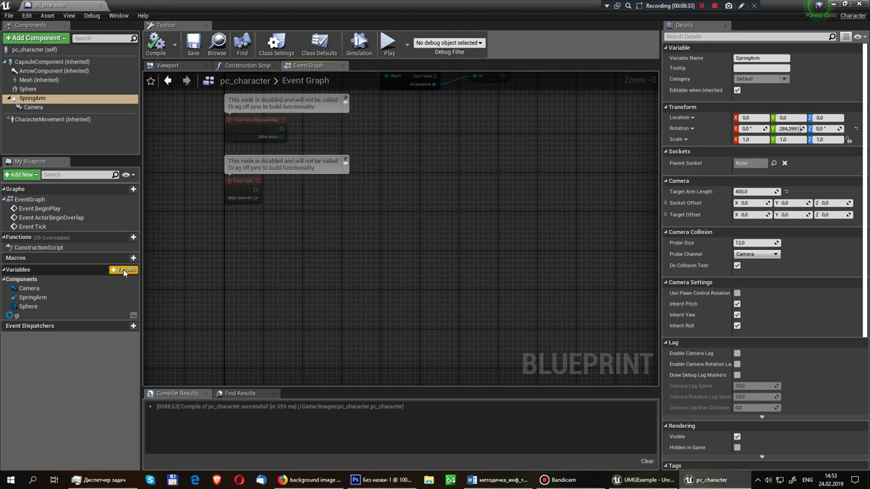
# Step: Add a Float variable named max_x
pyautogui.click(124, 271)
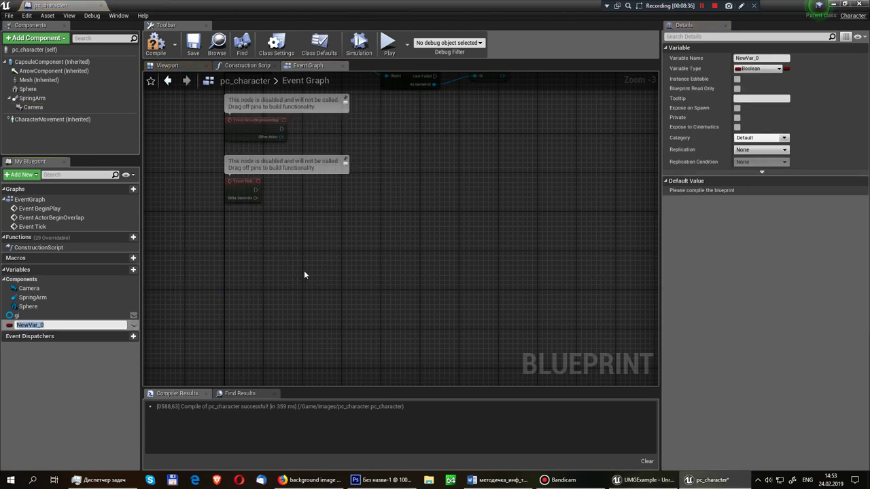
pyautogui.write('max')
pyautogui.press('BackSpace')
pyautogui.press('BackSpace')
pyautogui.press('BackSpace')
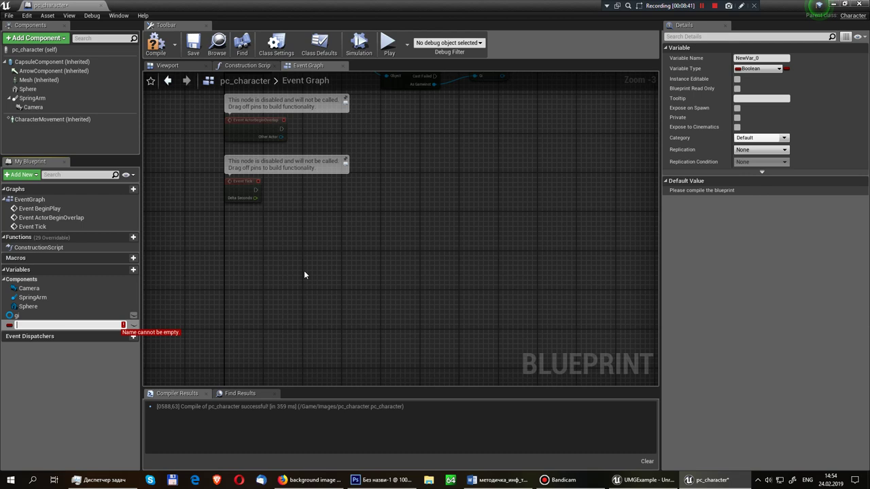
pyautogui.write('max_')
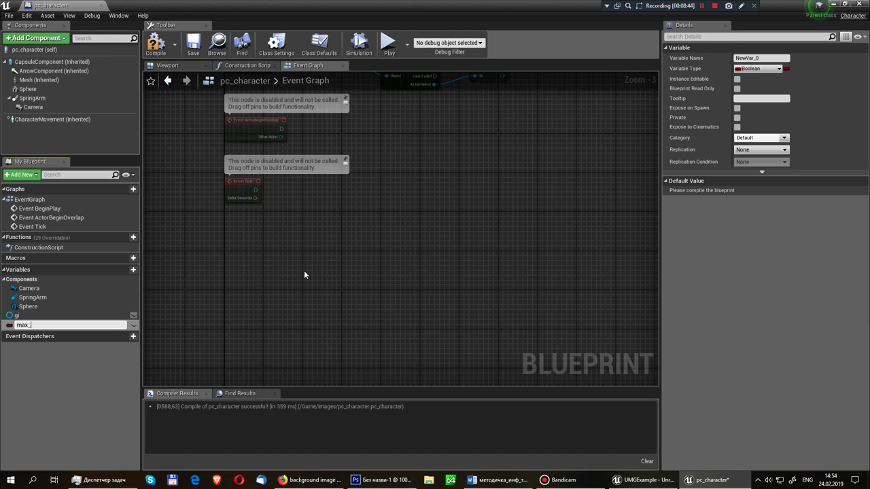
pyautogui.write('x')
pyautogui.press('Return')
pyautogui.click(757, 68)
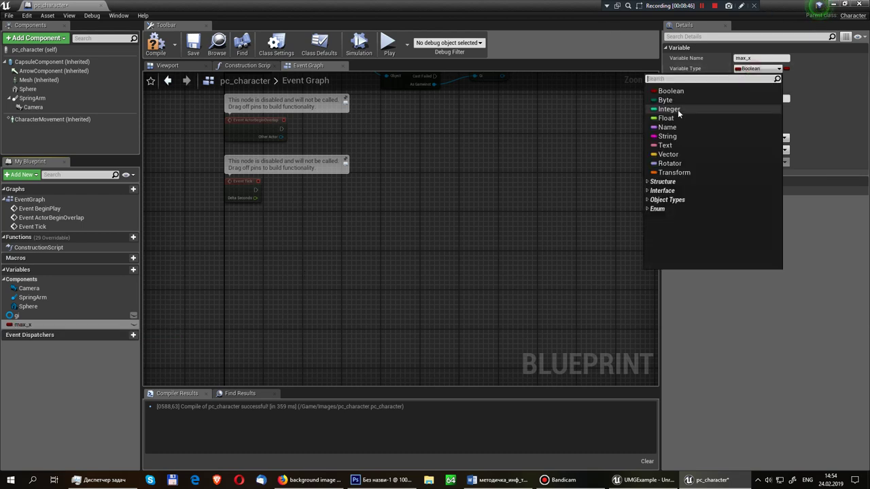
pyautogui.click(683, 120)
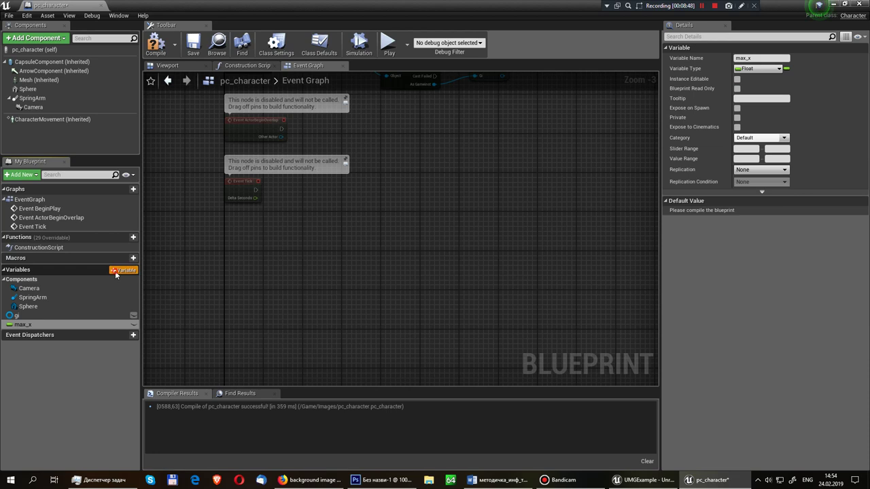
# Step: Add a second variable named max_y
pyautogui.click(115, 271)
pyautogui.write('max')
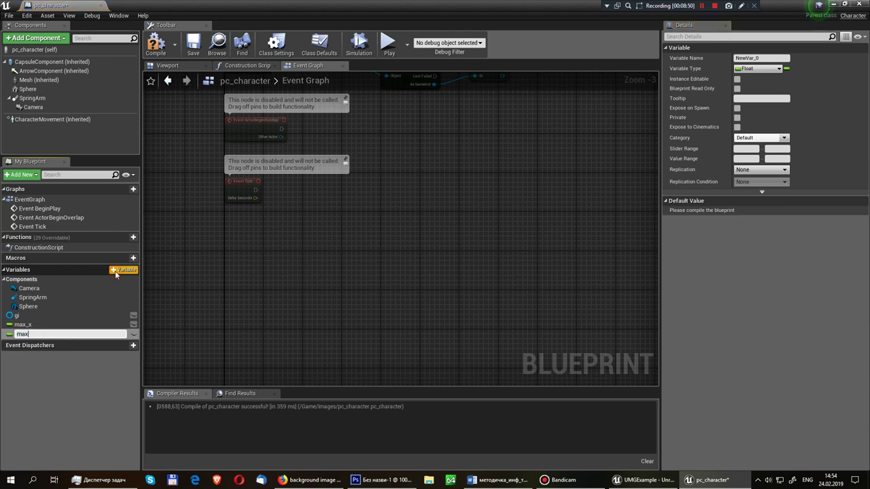
pyautogui.write('_y')
pyautogui.press('Return')
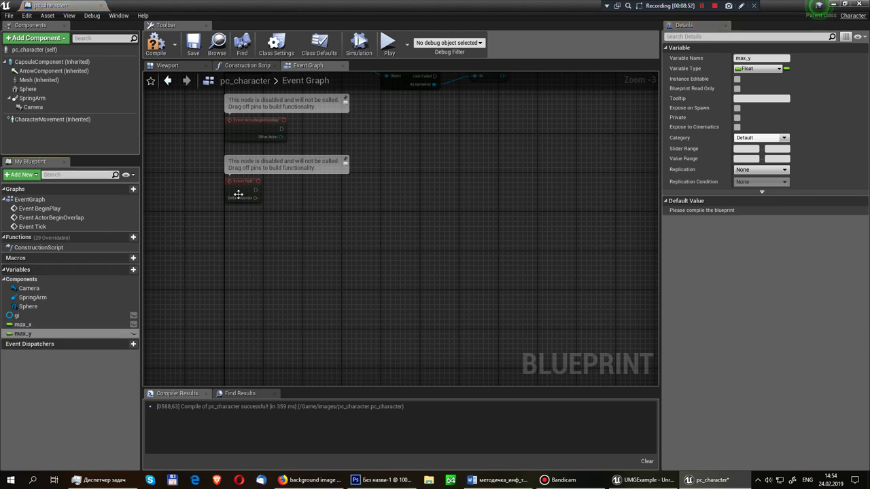
# Step: Add InputAxis ax and InputAxis ay event nodes to the graph
pyautogui.rightClick(227, 288)
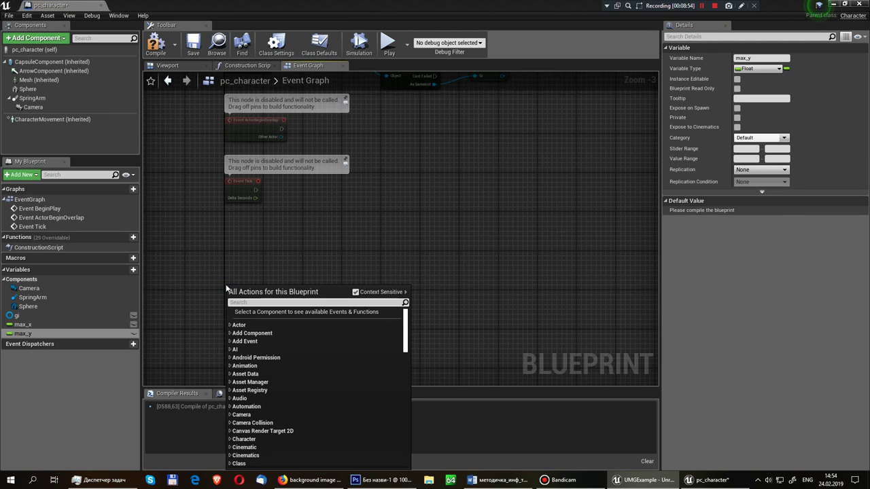
pyautogui.write('ax')
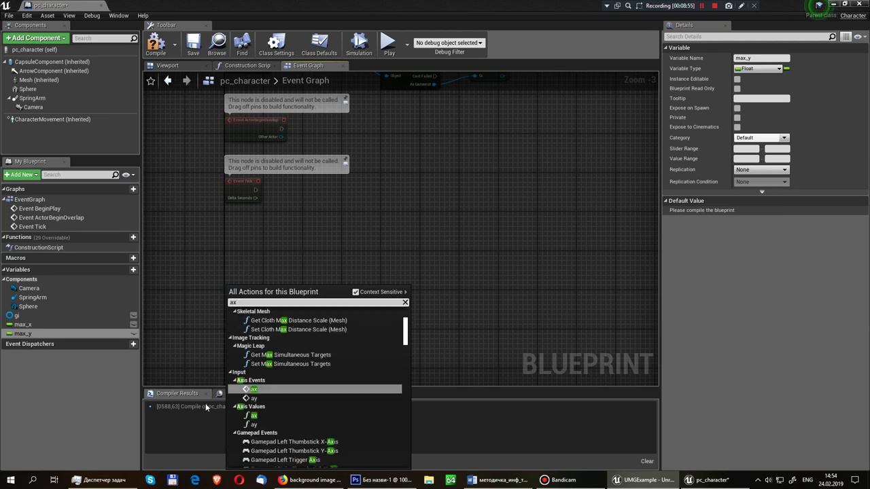
pyautogui.click(248, 389)
pyautogui.press('Return')
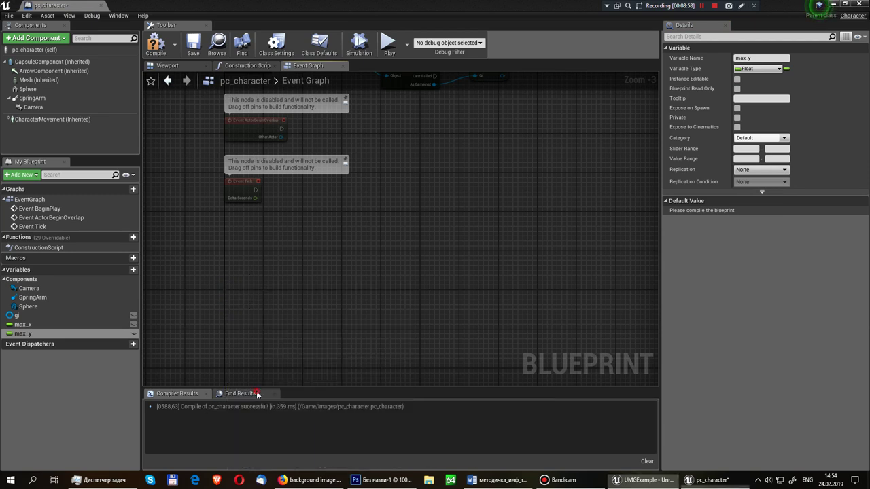
pyautogui.rightClick(226, 353)
pyautogui.write('ay')
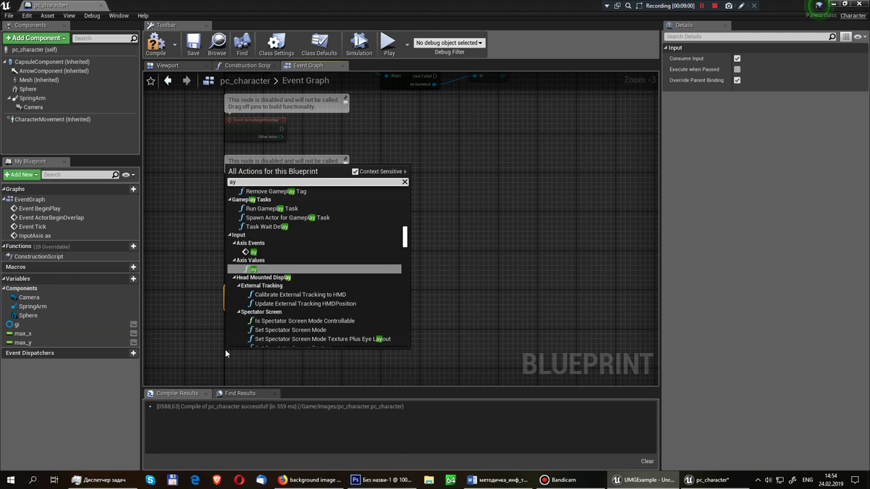
pyautogui.click(252, 253)
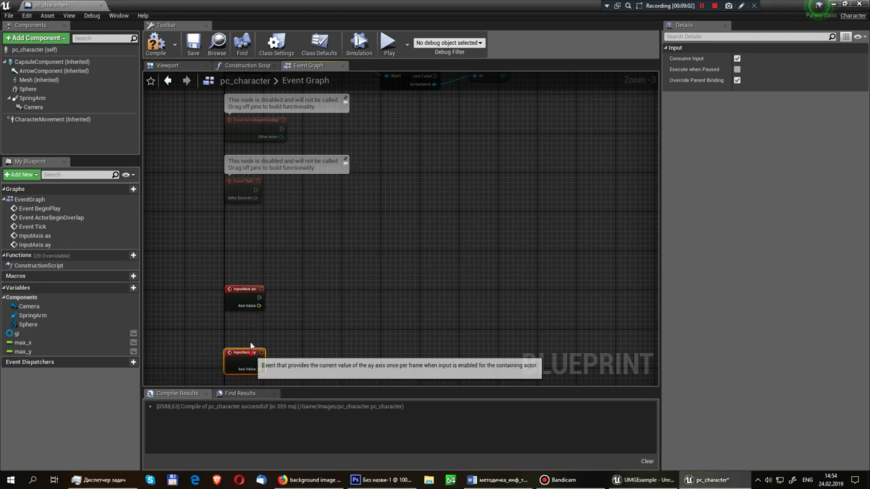
# Step: Add SET max_x and SET max_y nodes, wiring ax and ay execution and Axis Value into them
pyautogui.moveTo(301, 286); pyautogui.dragTo(301, 230, button='right')
pyautogui.moveTo(48, 343); pyautogui.dragTo(312, 227)
pyautogui.click(315, 253)
pyautogui.scroll(3, 286, 257)
pyautogui.moveTo(245, 246); pyautogui.dragTo(330, 235)
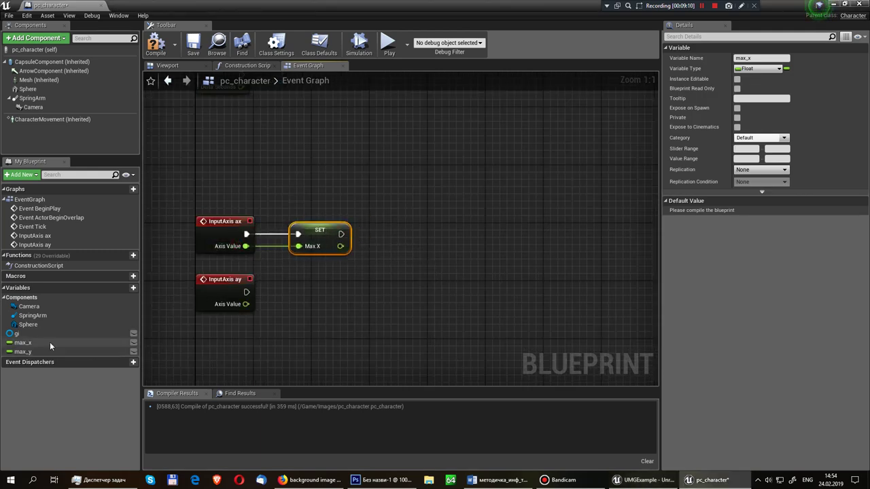
pyautogui.keyDown('ctrl'); pyautogui.moveTo(47, 352); pyautogui.dragTo(320, 320); pyautogui.keyUp('ctrl')
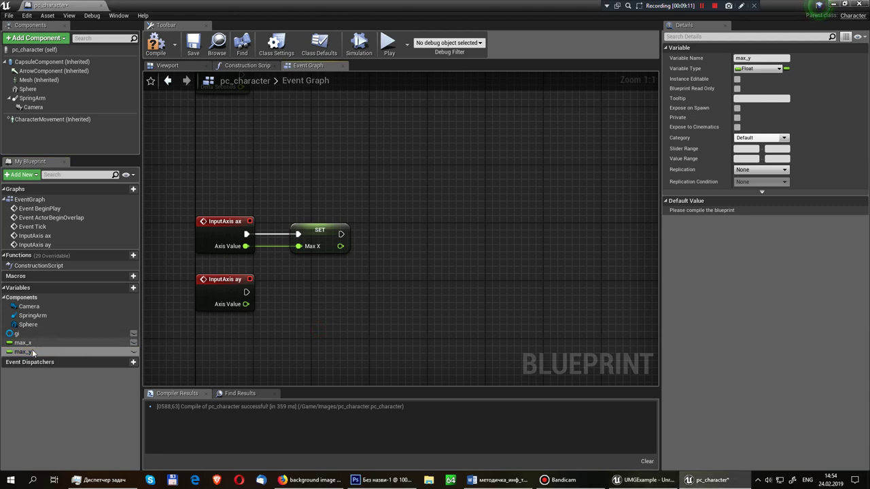
pyautogui.click(340, 299)
pyautogui.moveTo(246, 293); pyautogui.dragTo(334, 291)
pyautogui.moveTo(246, 304); pyautogui.dragTo(336, 306)
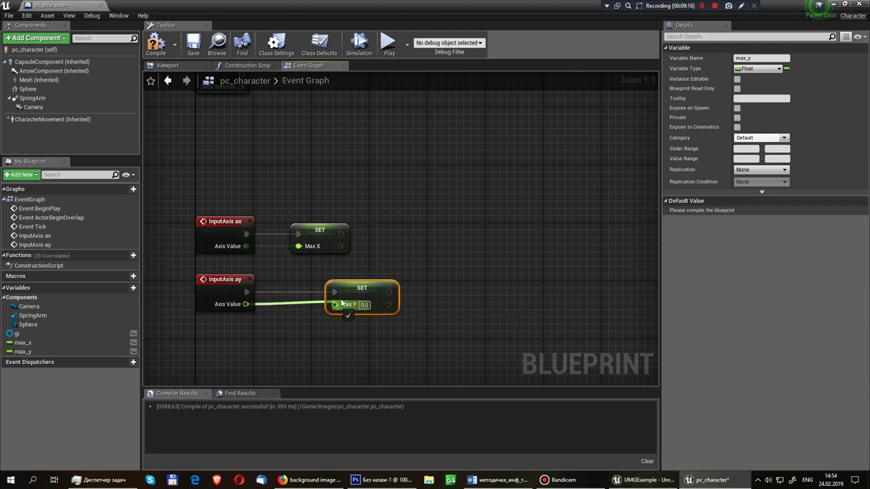
# Step: Rearrange the graph, moving the ay nodes lower and bringing Event Tick into view
pyautogui.moveTo(294, 88); pyautogui.dragTo(269, 239, button='right')
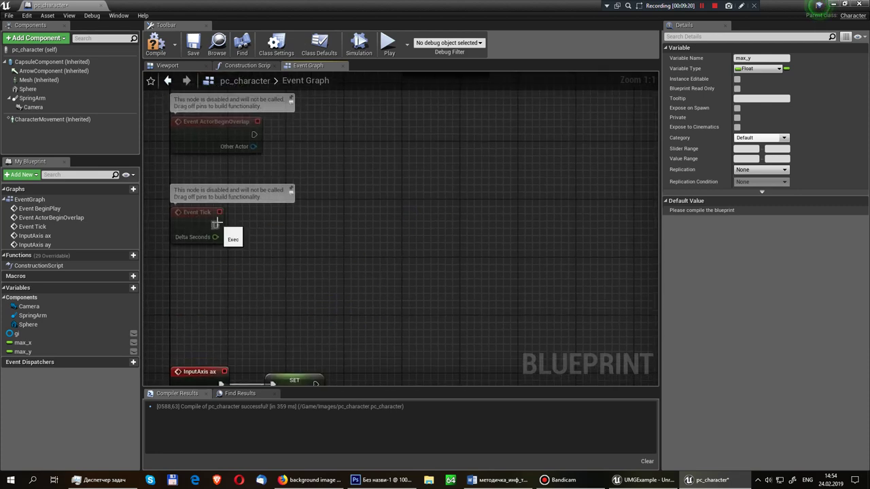
pyautogui.moveTo(368, 299)
pyautogui.mouseDown(button='right')
pyautogui.moveTo(356, 197)
pyautogui.moveTo(371, 209)
pyautogui.mouseUp(button='right')
pyautogui.moveTo(369, 352); pyautogui.dragTo(178, 279)
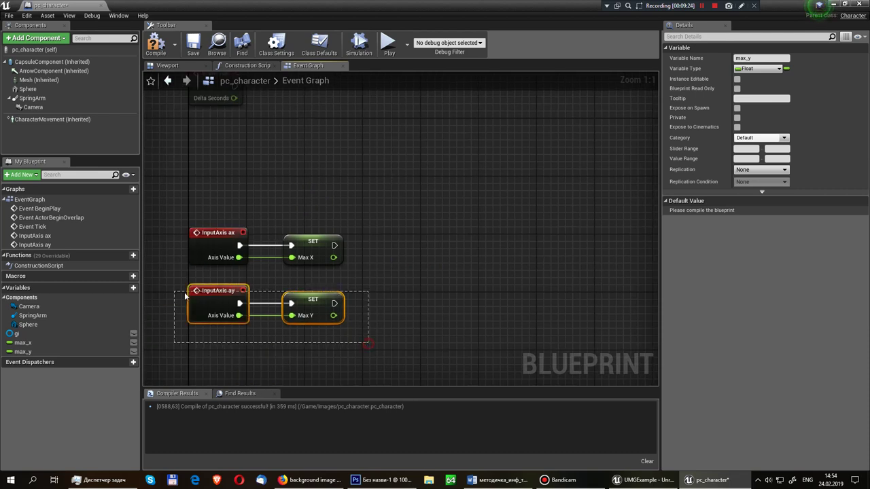
pyautogui.moveTo(227, 294); pyautogui.dragTo(227, 337)
pyautogui.moveTo(432, 233)
pyautogui.mouseDown(button='right')
pyautogui.moveTo(369, 266)
pyautogui.moveTo(361, 280)
pyautogui.mouseUp(button='right')
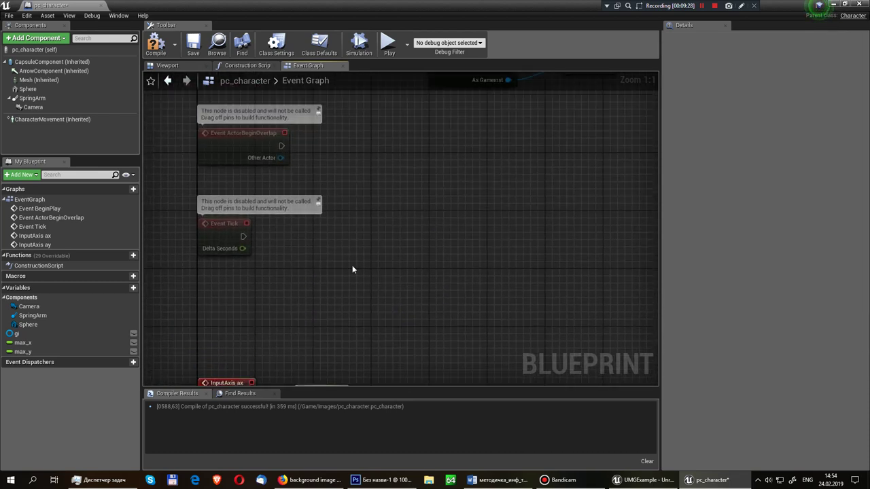
pyautogui.moveTo(245, 234); pyautogui.dragTo(393, 234)
# Step: Add an Add Movement Input node driven by Event Tick
pyautogui.write('addm')
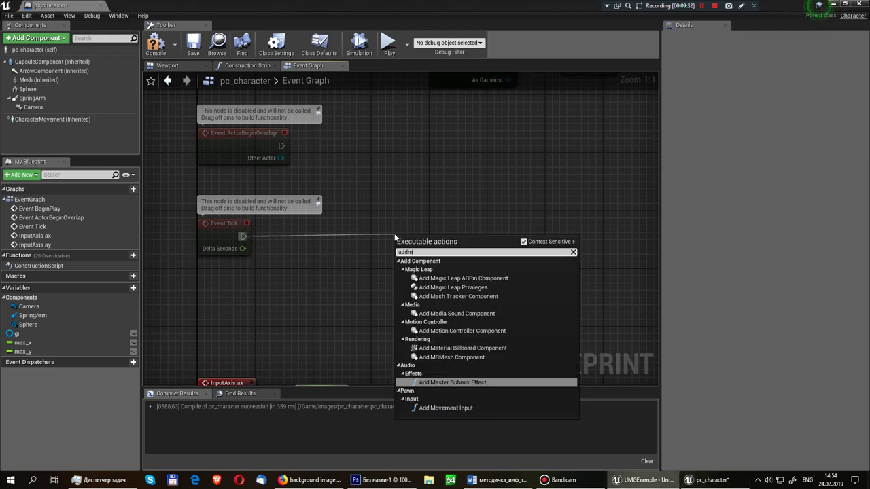
pyautogui.press('Down')
pyautogui.press('Return')
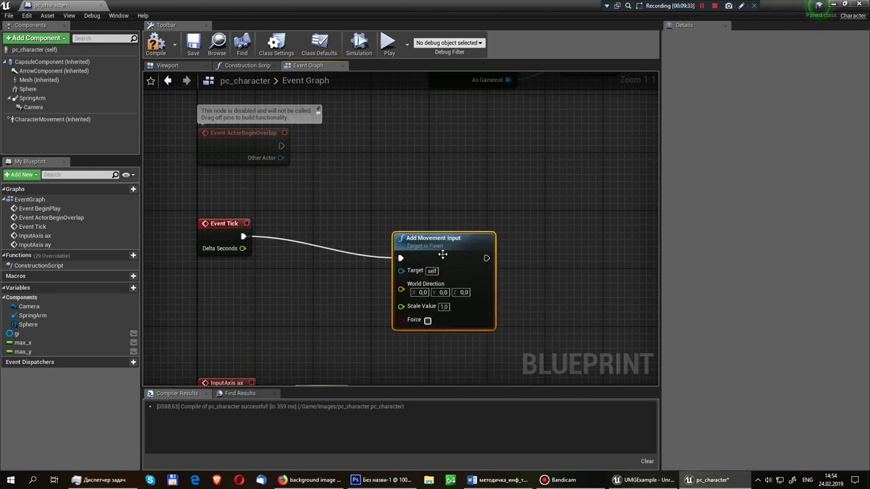
pyautogui.moveTo(457, 235); pyautogui.dragTo(487, 229)
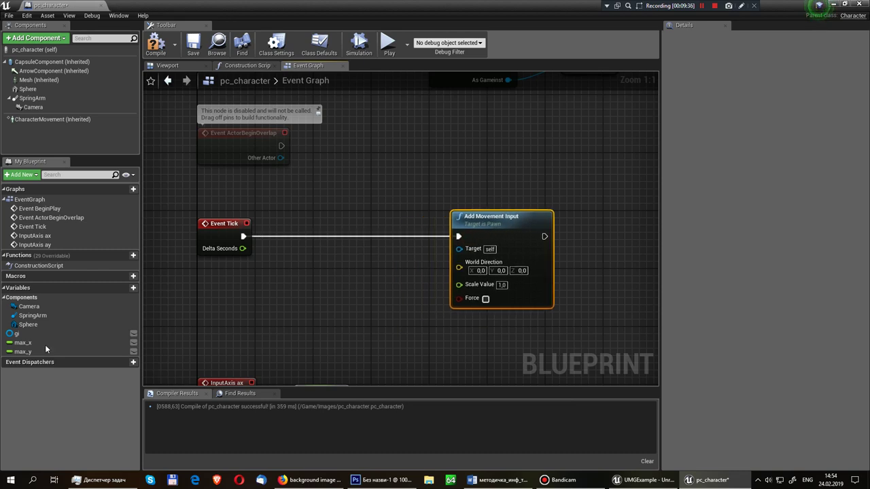
pyautogui.moveTo(453, 268); pyautogui.dragTo(467, 268)
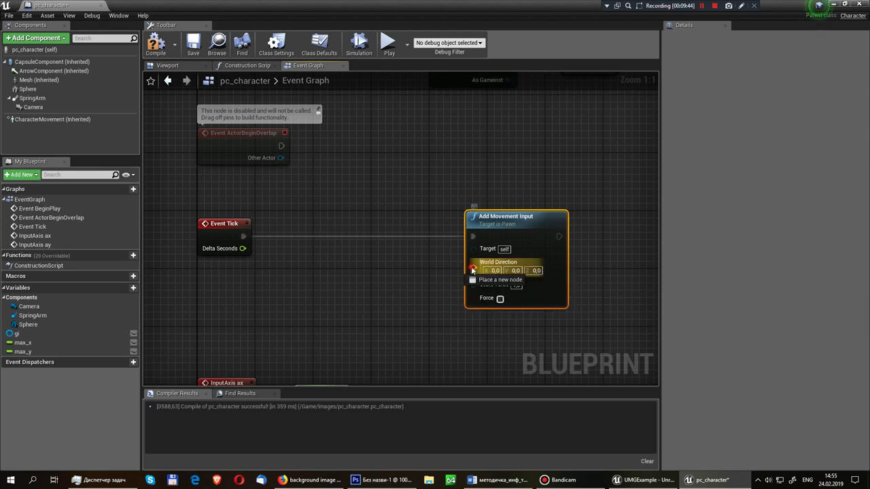
# Step: Feed World Direction from a Make Vector whose X and Y come from max_x and max_y getters
pyautogui.moveTo(473, 266); pyautogui.dragTo(386, 292)
pyautogui.scroll(-5, 422, 272)
pyautogui.click(414, 288)
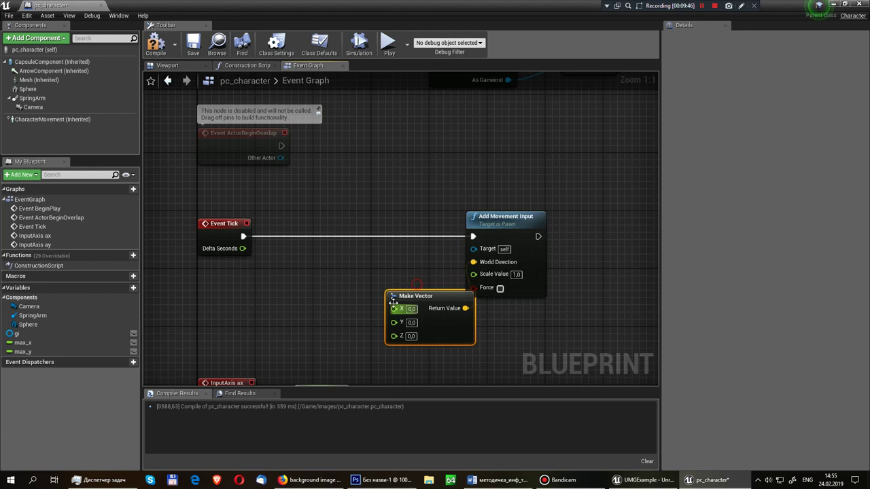
pyautogui.moveTo(419, 302); pyautogui.dragTo(347, 288)
pyautogui.moveTo(32, 345)
pyautogui.mouseDown()
pyautogui.moveTo(235, 289)
pyautogui.moveTo(321, 294)
pyautogui.mouseUp()
pyautogui.click(254, 301)
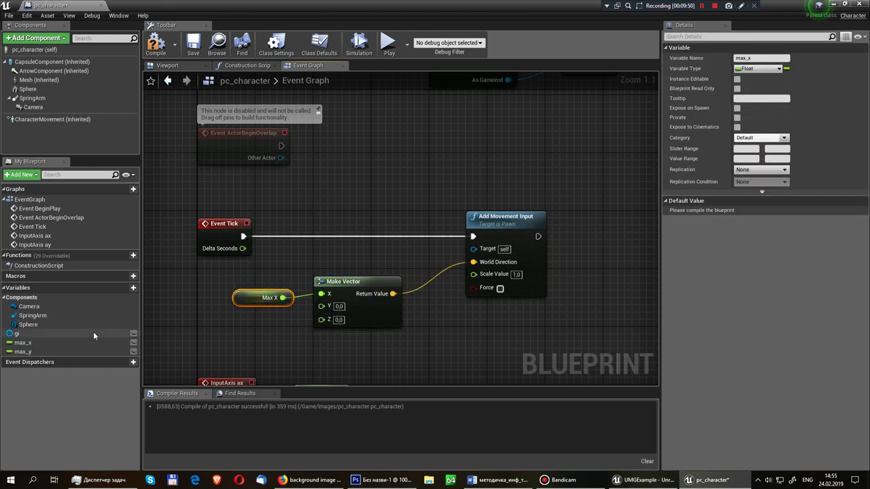
pyautogui.moveTo(23, 352); pyautogui.dragTo(321, 306)
pyautogui.click(256, 331)
pyautogui.moveTo(251, 327); pyautogui.dragTo(251, 320)
pyautogui.moveTo(221, 292)
pyautogui.mouseDown()
pyautogui.moveTo(227, 322)
pyautogui.moveTo(242, 308)
pyautogui.moveTo(249, 314)
pyautogui.mouseUp()
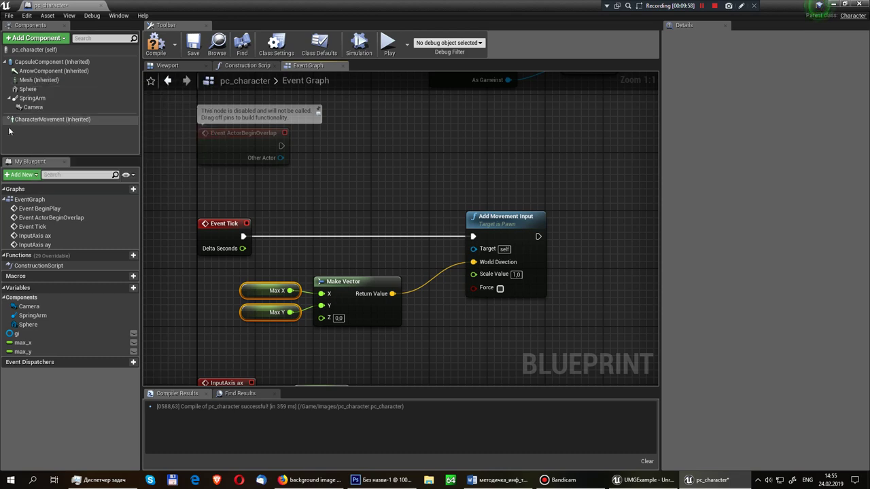
pyautogui.click(47, 119)
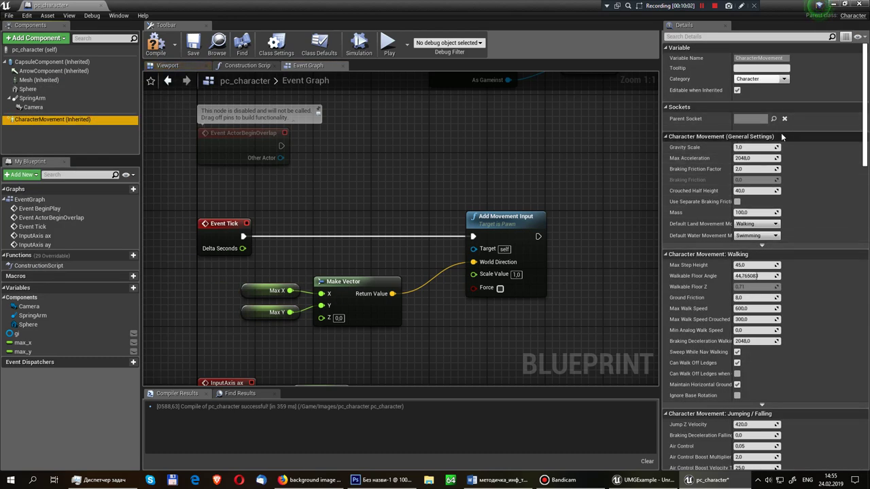
# Step: Check CharacterMovement's Max Walk Speed, then compile, save and close pc_character
pyautogui.scroll(-1, 715, 252)
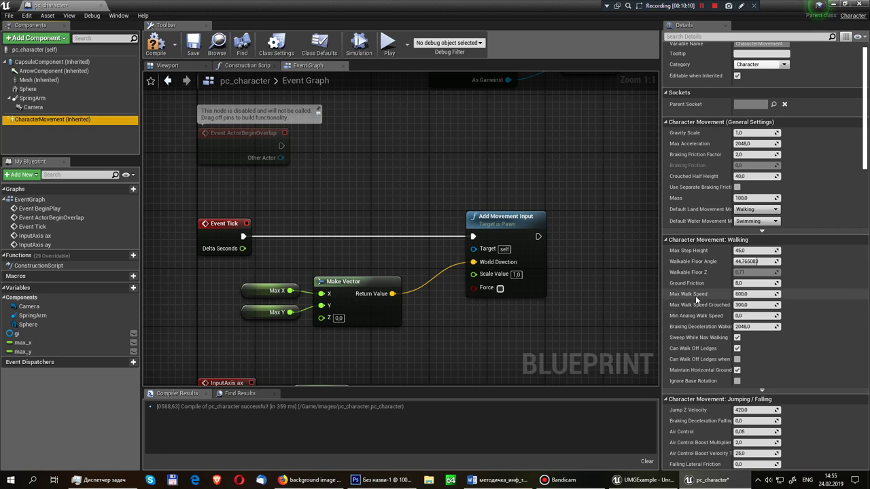
pyautogui.click(727, 305)
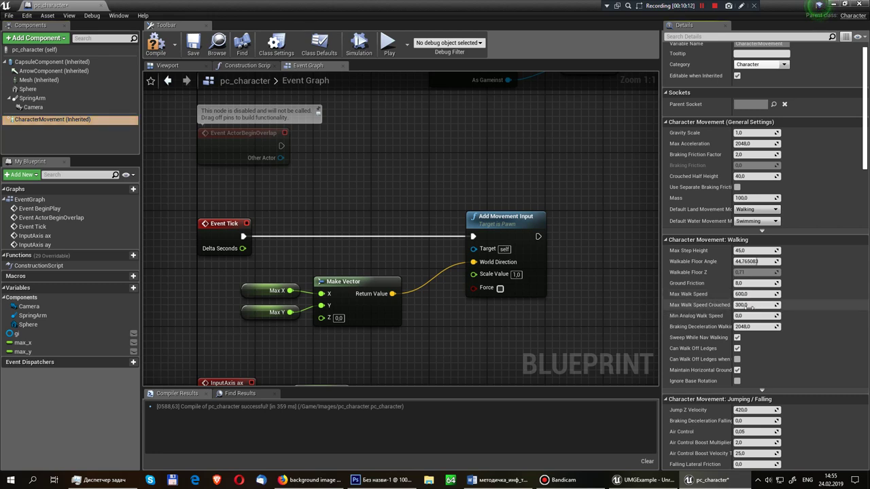
pyautogui.click(155, 42)
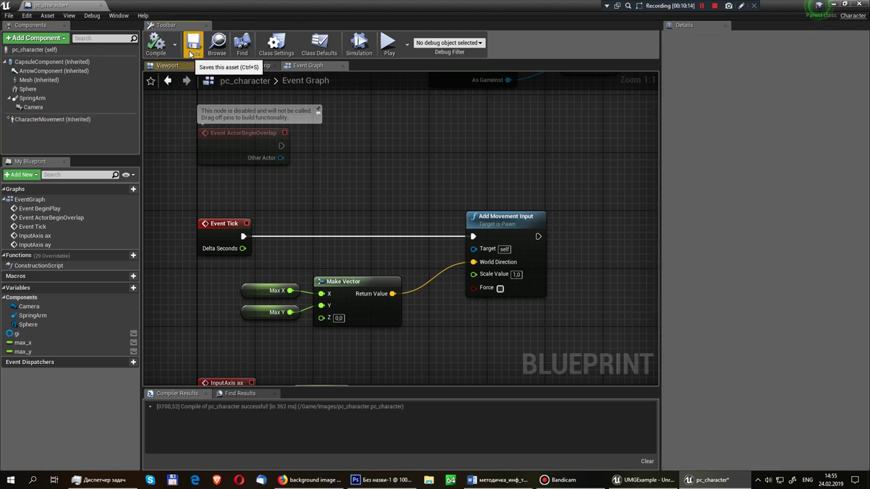
pyautogui.click(192, 46)
pyautogui.scroll(-3, 433, 193)
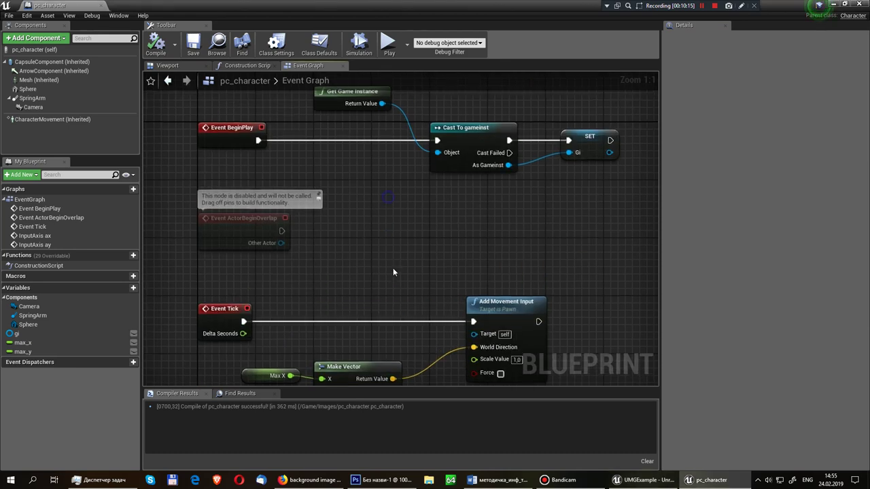
pyautogui.scroll(-3, 394, 216)
pyautogui.scroll(2, 397, 217)
pyautogui.scroll(1, 391, 218)
pyautogui.scroll(-1, 391, 219)
pyautogui.scroll(-3, 394, 219)
pyautogui.scroll(2, 405, 219)
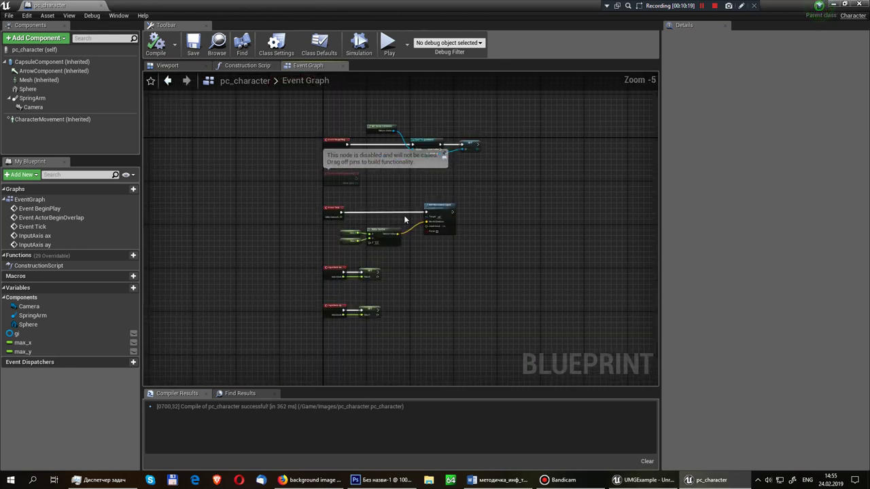
pyautogui.click(862, 5)
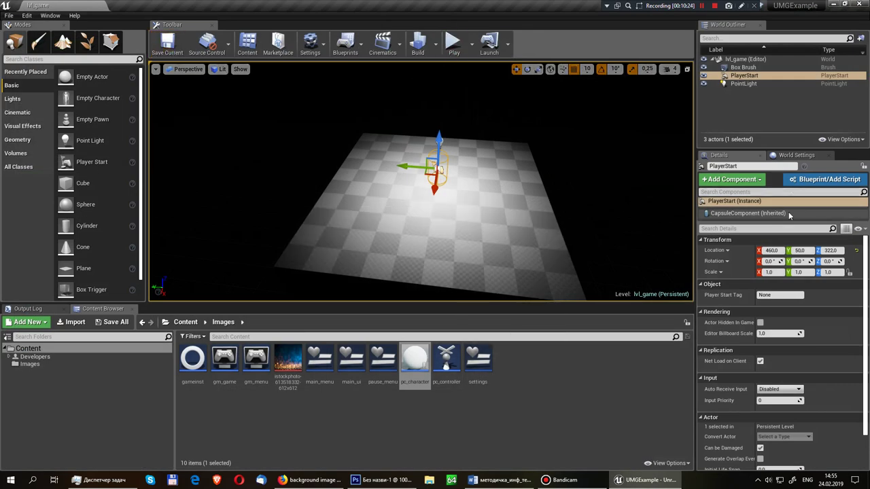
# Step: In Project Settings > Input, add action mapping show_menu on key F10, then close settings
pyautogui.click(310, 42)
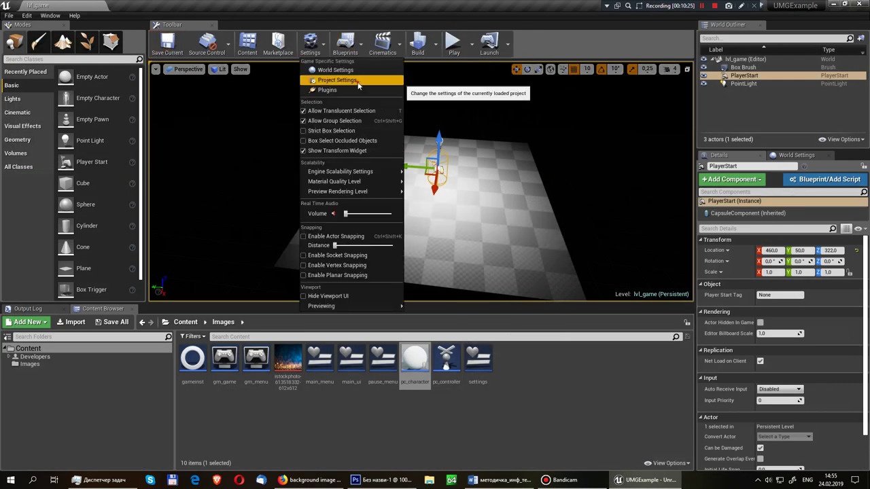
pyautogui.click(358, 83)
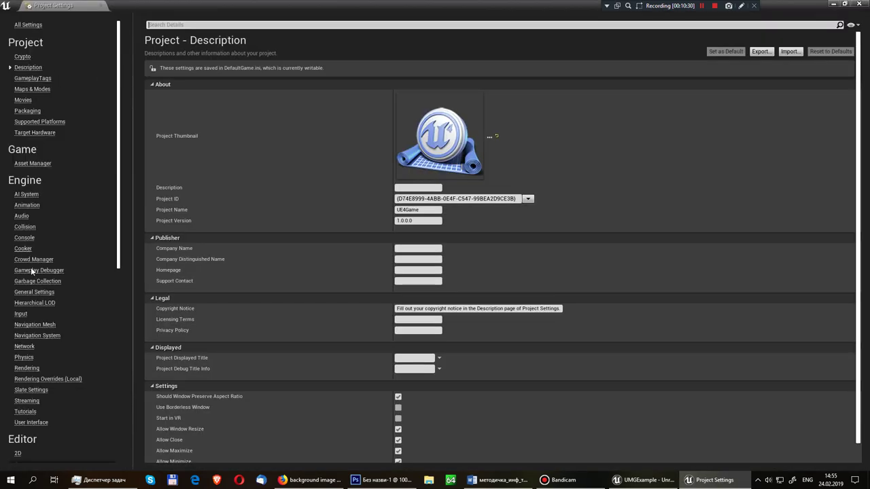
pyautogui.click(26, 310)
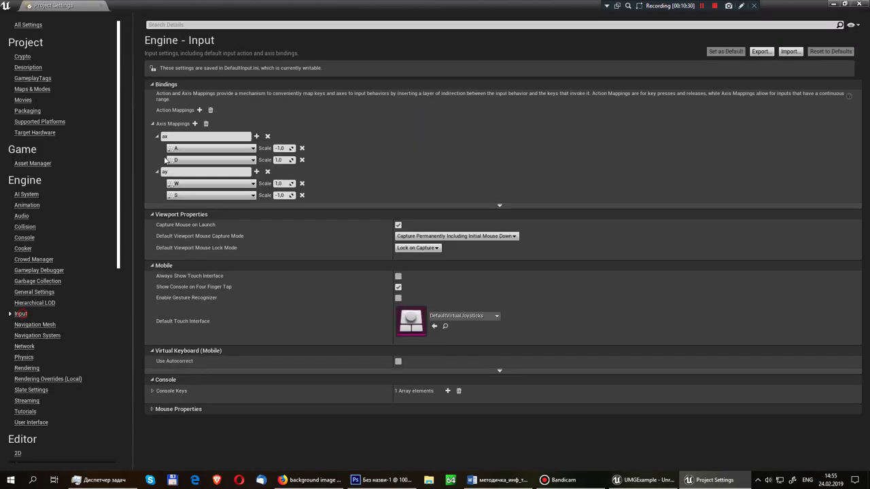
pyautogui.click(200, 111)
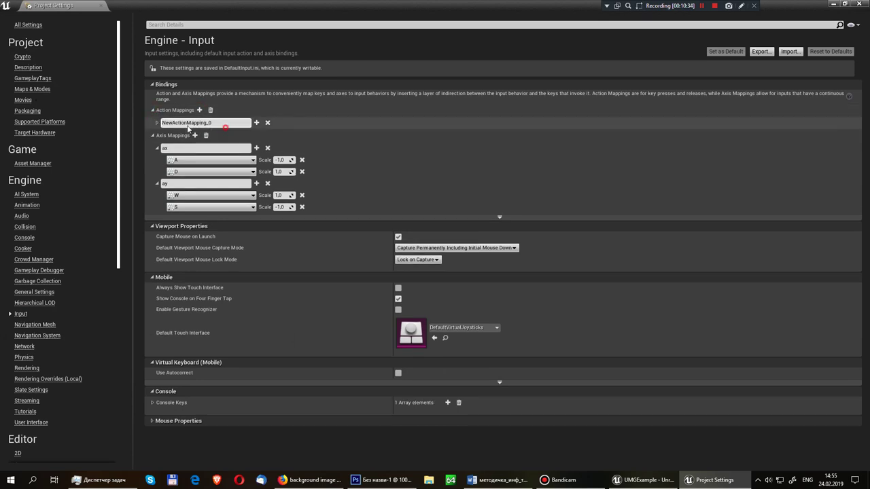
pyautogui.write('sh')
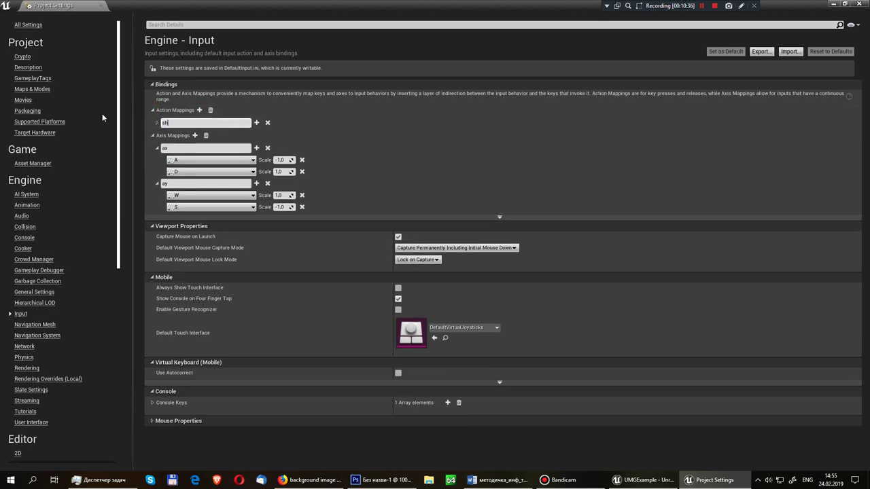
pyautogui.write('ow_menu')
pyautogui.press('Return')
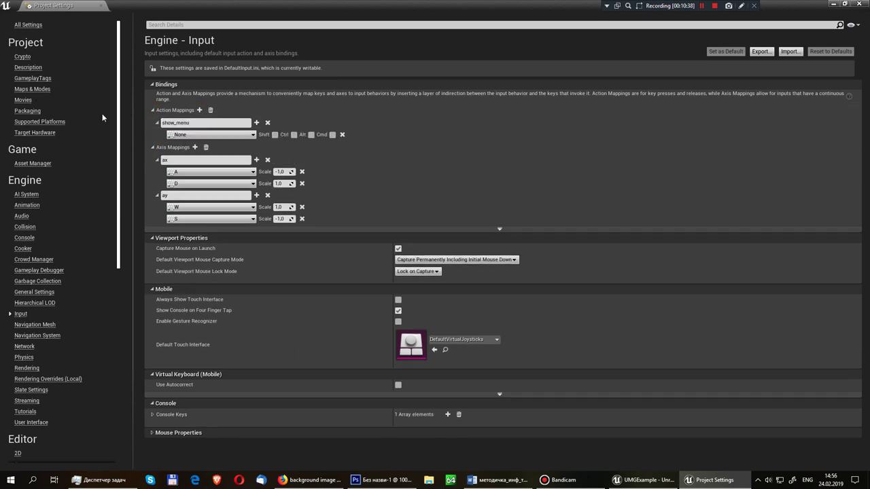
pyautogui.click(254, 134)
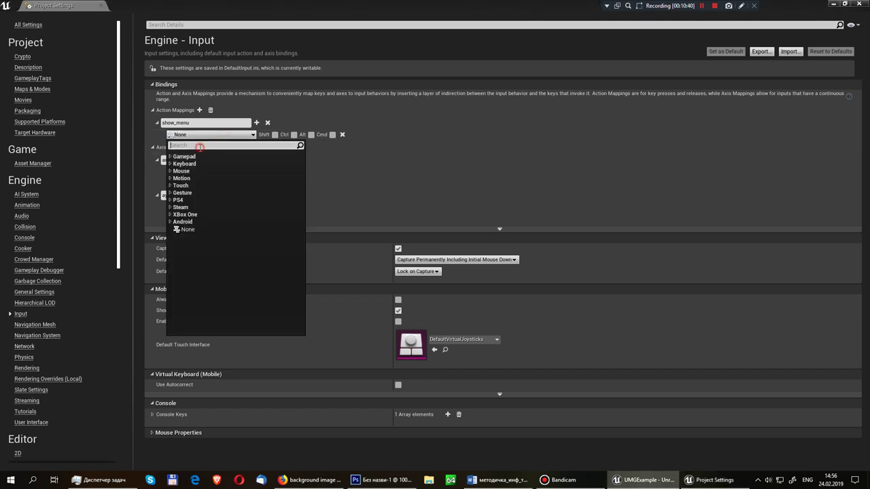
pyautogui.write('F10')
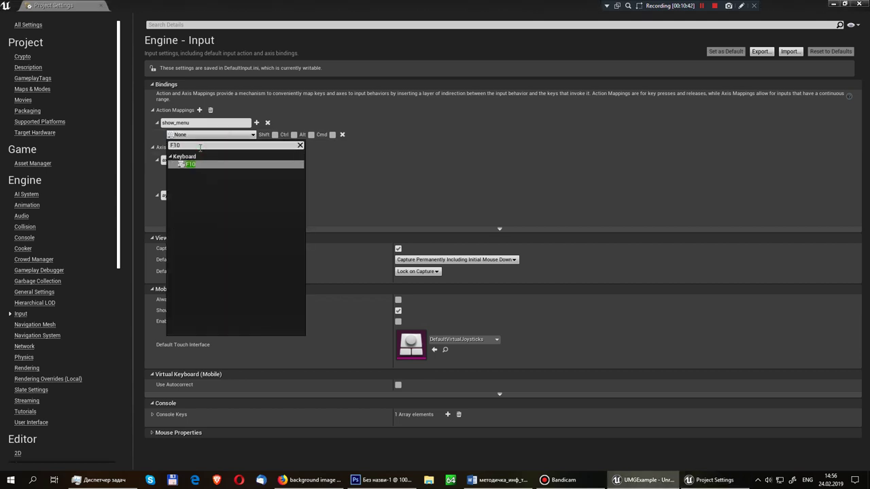
pyautogui.click(194, 167)
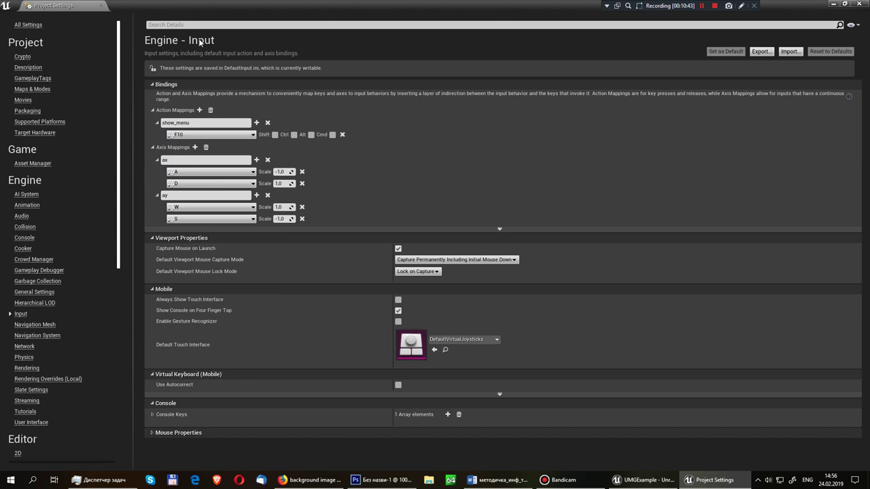
pyautogui.click(865, 4)
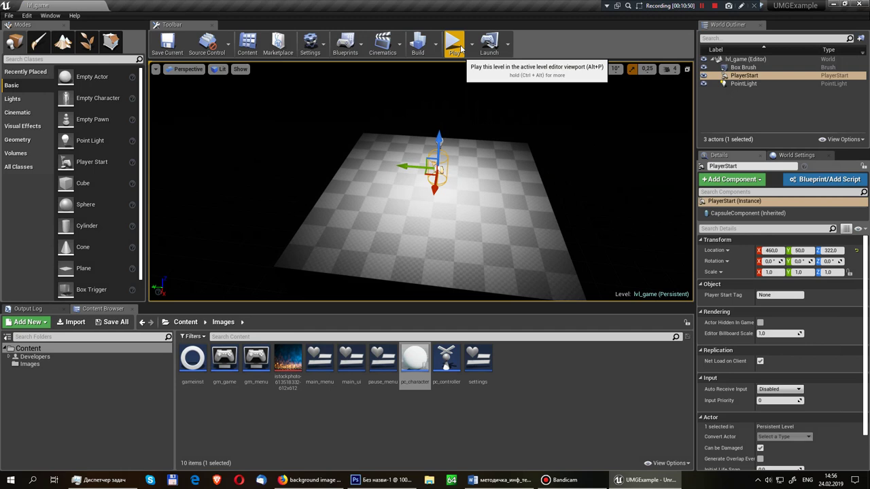
# Step: In Project Settings > Maps & Modes, set the Game Default Map to lvl_game
pyautogui.click(310, 43)
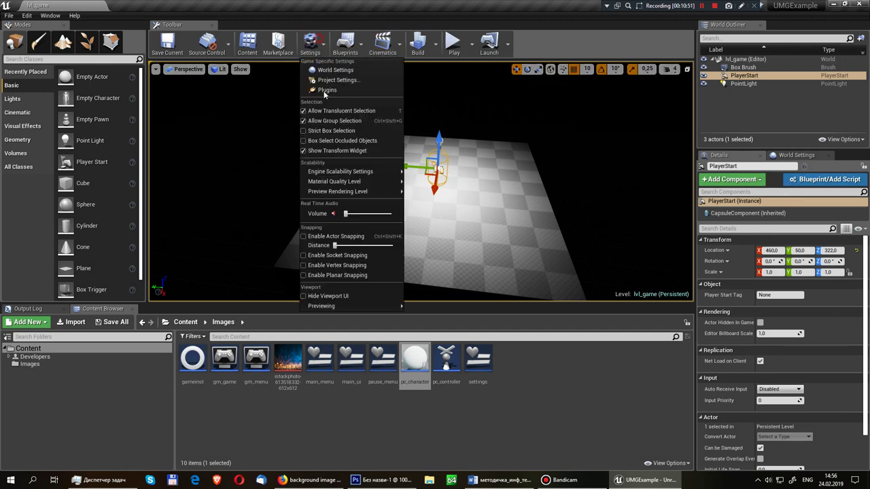
pyautogui.click(319, 80)
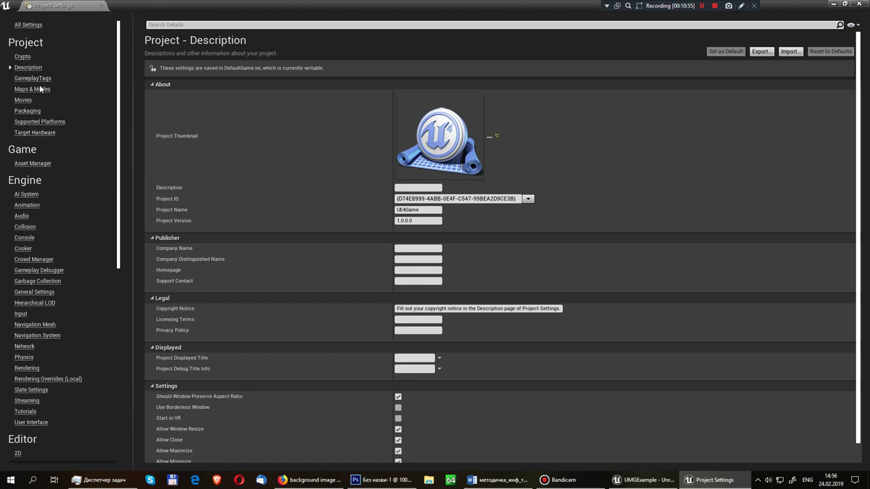
pyautogui.click(39, 89)
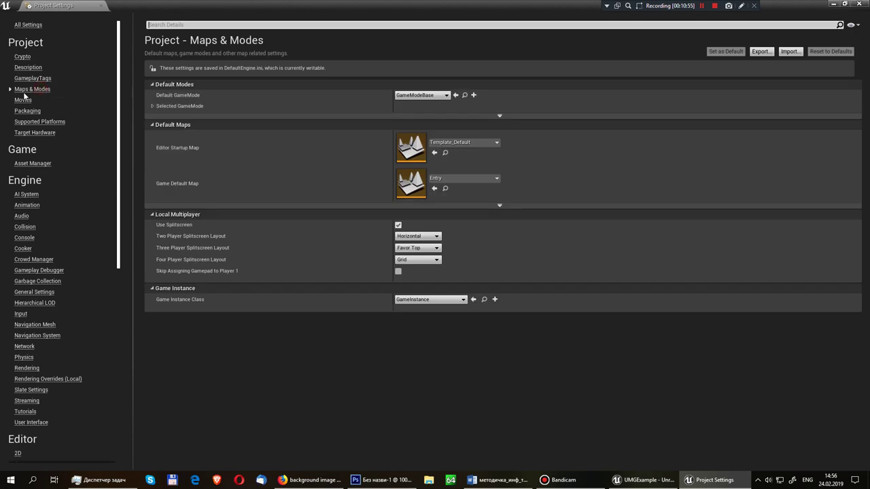
pyautogui.click(464, 178)
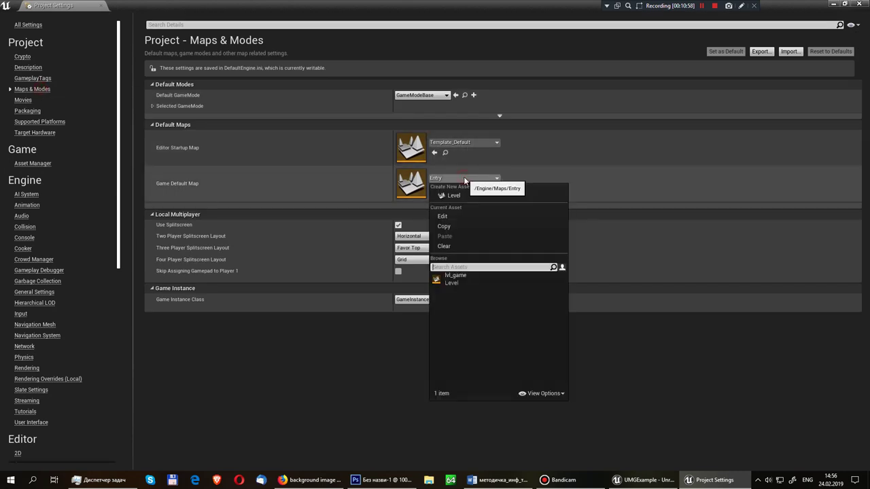
pyautogui.click(476, 285)
pyautogui.click(473, 180)
pyautogui.click(473, 181)
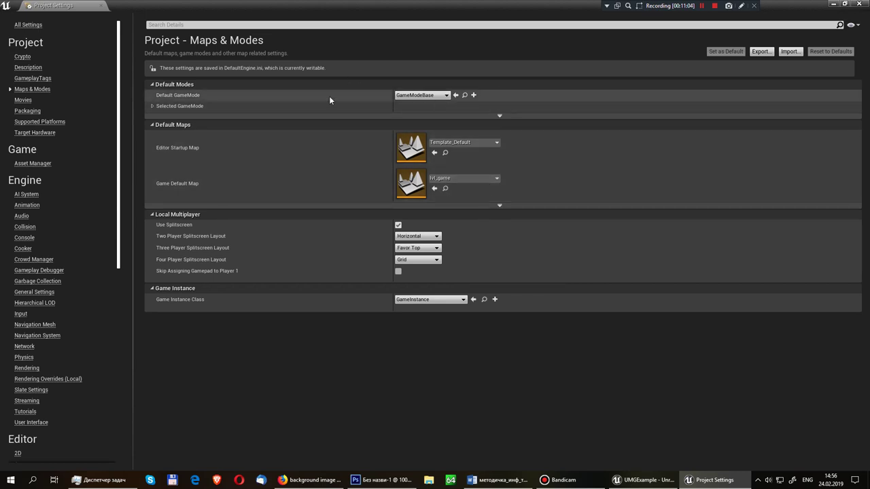
# Step: Set Default GameMode to gm_game and Game Instance Class to gameinst, then close settings
pyautogui.click(425, 95)
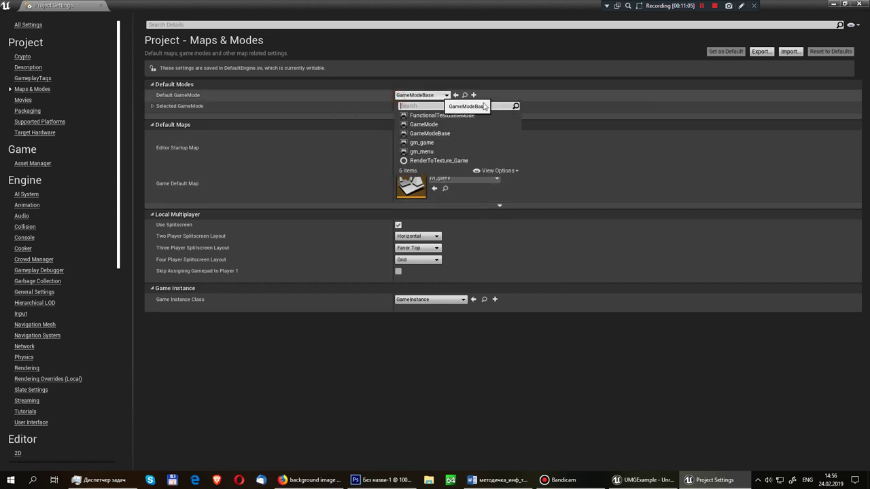
pyautogui.click(473, 144)
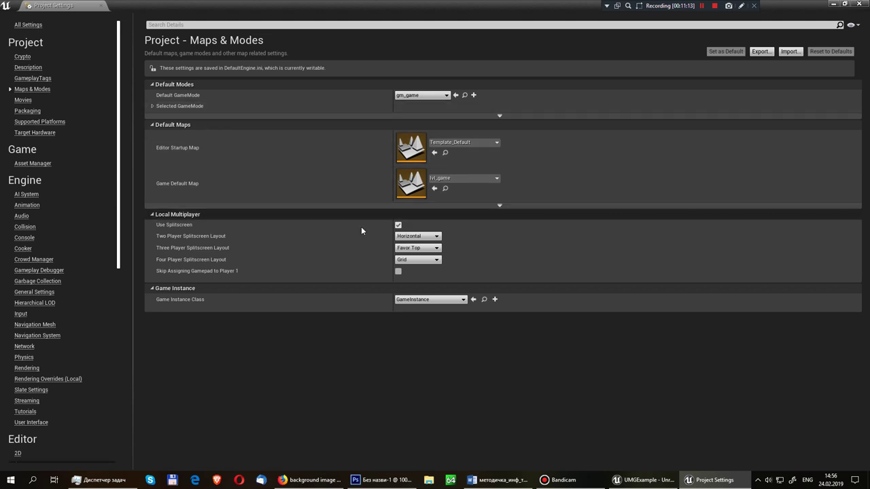
pyautogui.click(428, 299)
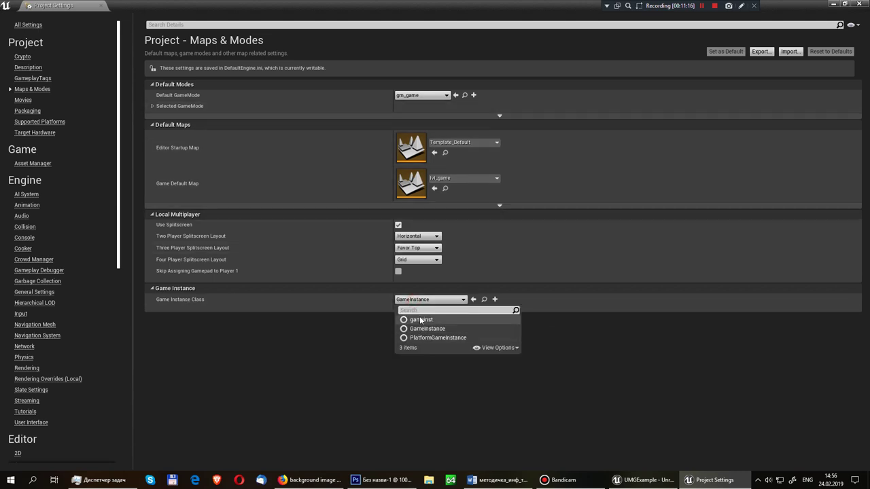
pyautogui.click(411, 317)
pyautogui.click(858, 4)
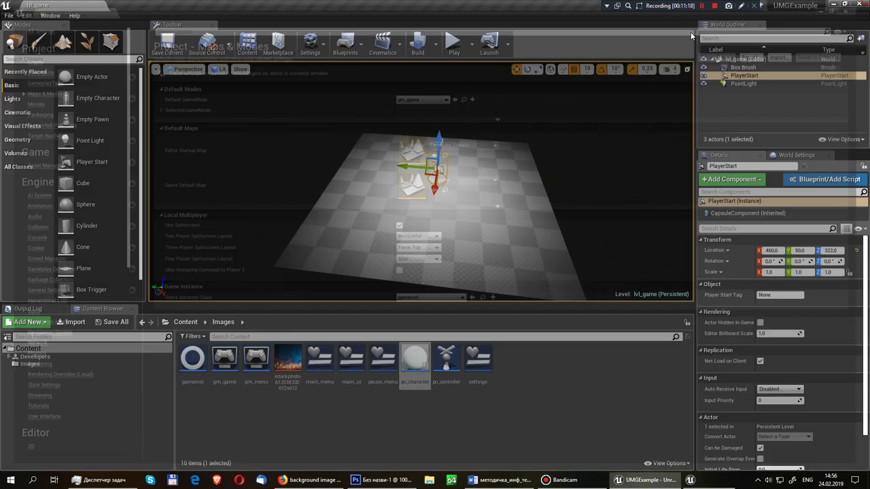
# Step: Set lvl_game's World Settings GameMode Override to gm_game and save the level
pyautogui.click(160, 47)
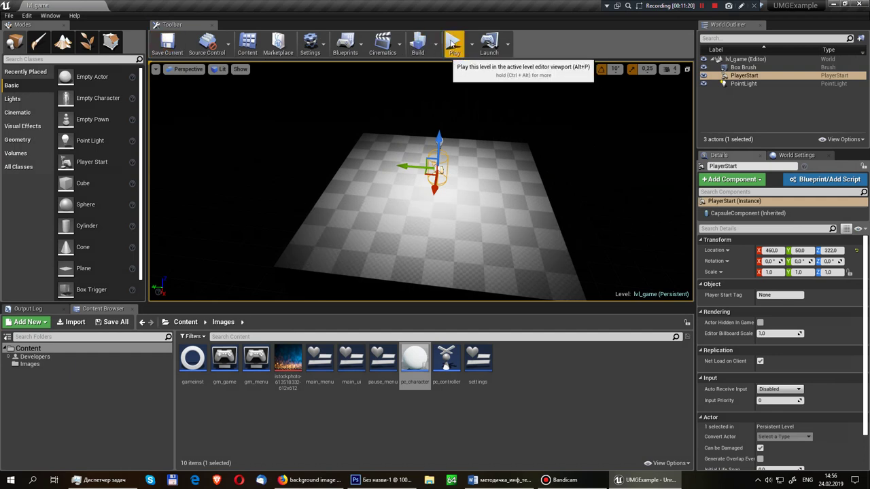
pyautogui.click(812, 156)
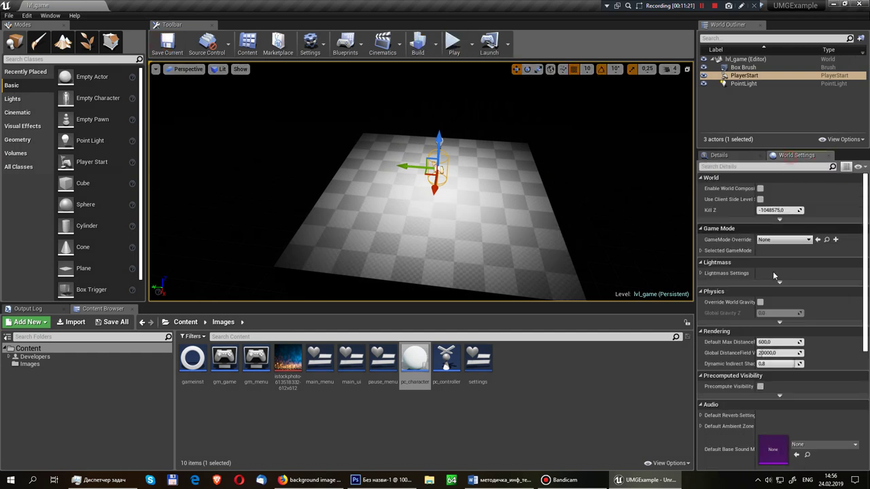
pyautogui.click(701, 251)
pyautogui.doubleClick(702, 251)
pyautogui.click(702, 251)
pyautogui.click(800, 241)
pyautogui.click(724, 248)
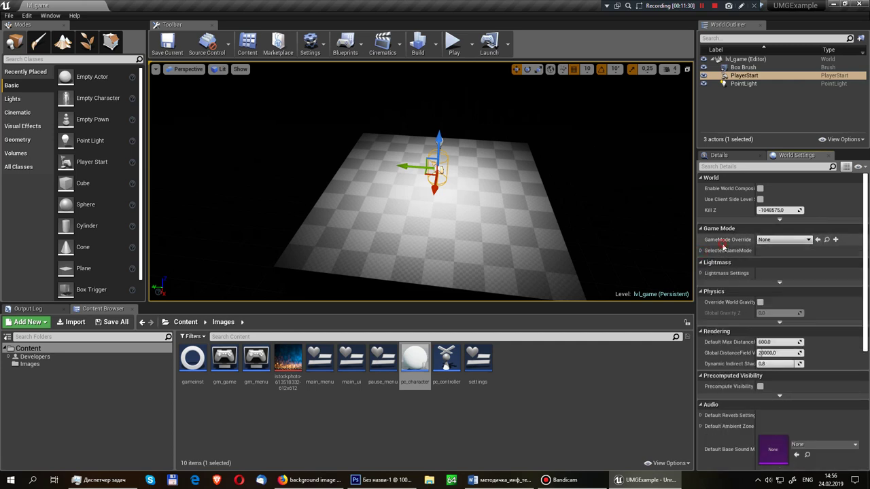
pyautogui.click(780, 244)
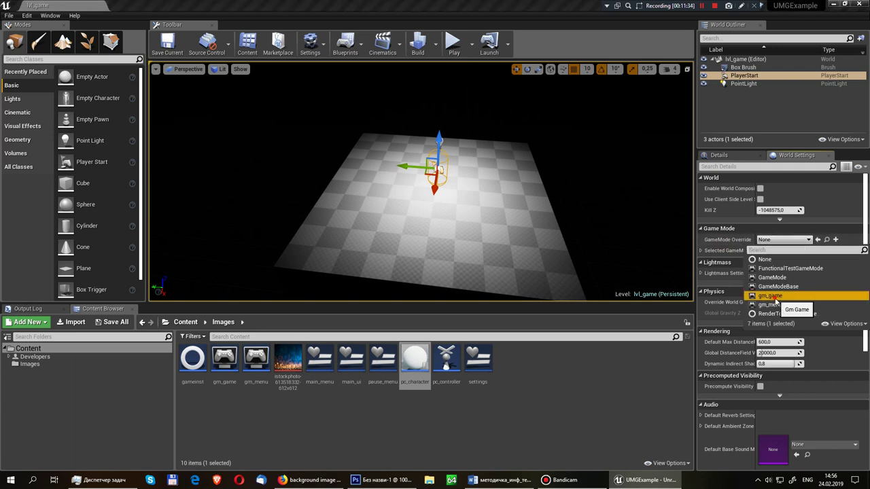
pyautogui.click(770, 295)
pyautogui.click(167, 43)
# Step: Play-test the level, stop it, and reopen the pc_character blueprint
pyautogui.click(451, 48)
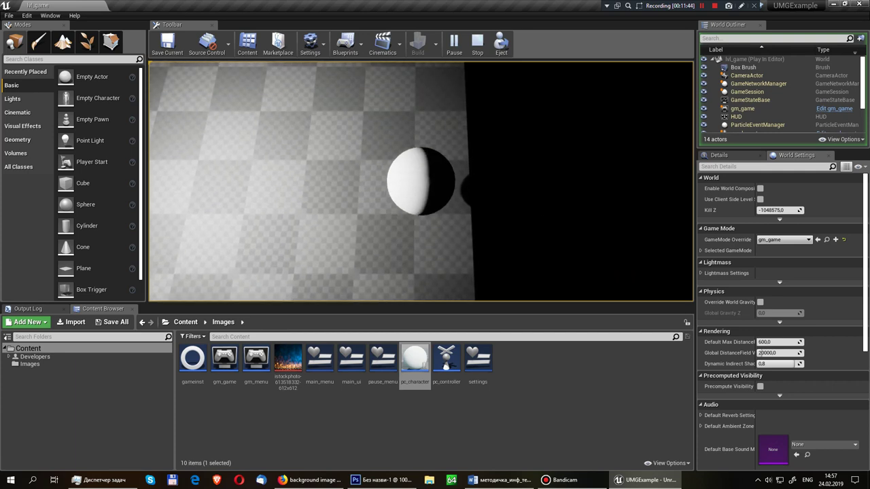
pyautogui.press('Escape')
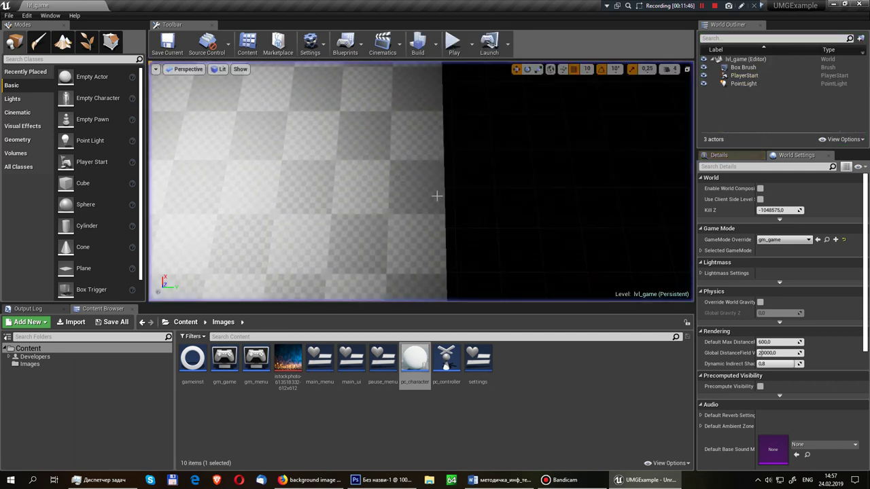
pyautogui.doubleClick(414, 359)
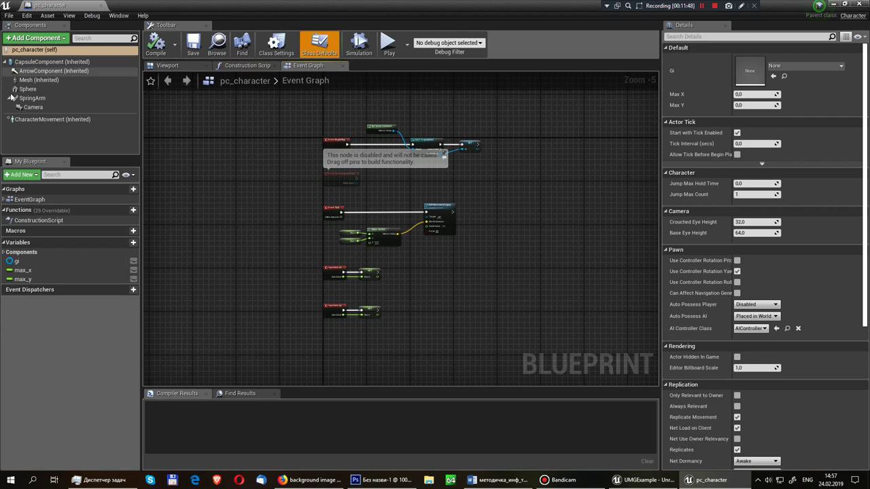
# Step: Select pc_character's SpringArm and change its yaw (Rotation Z) value
pyautogui.click(33, 107)
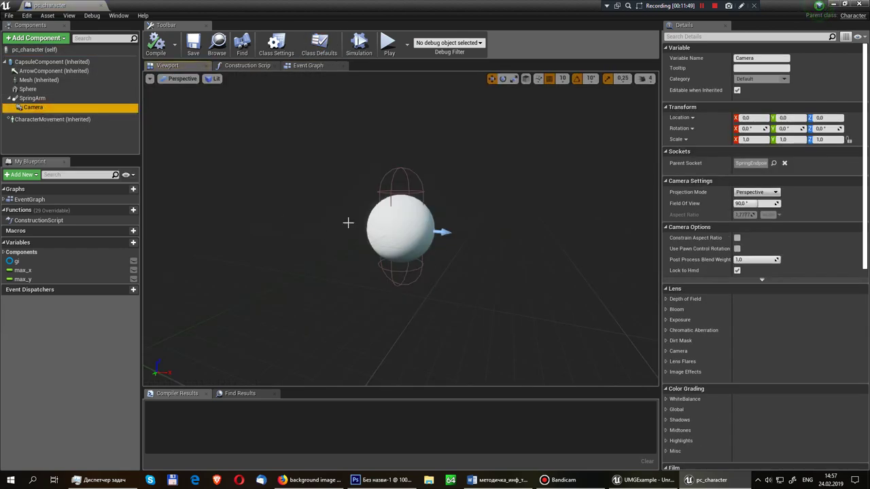
pyautogui.moveTo(351, 193); pyautogui.dragTo(351, 193)
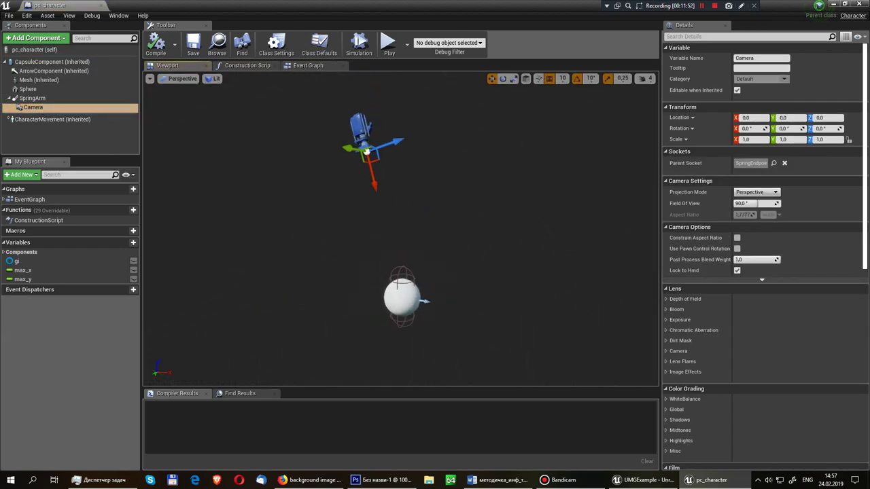
pyautogui.click(28, 89)
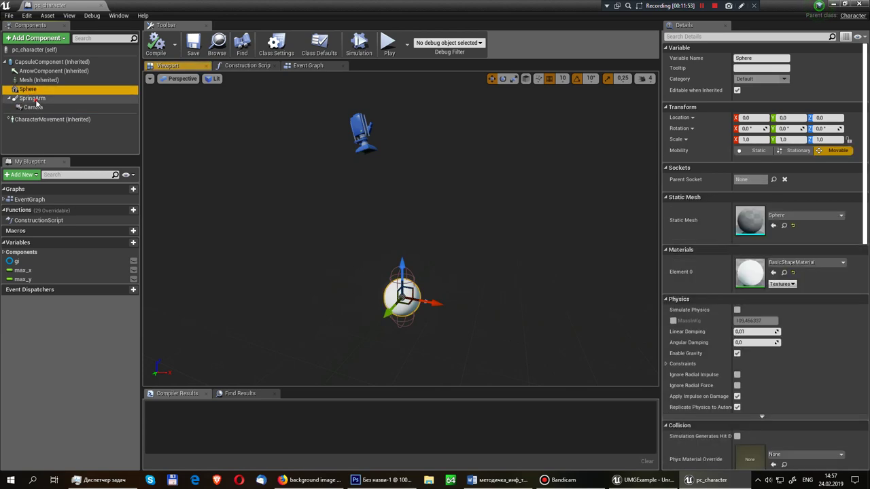
pyautogui.click(32, 98)
pyautogui.click(836, 128)
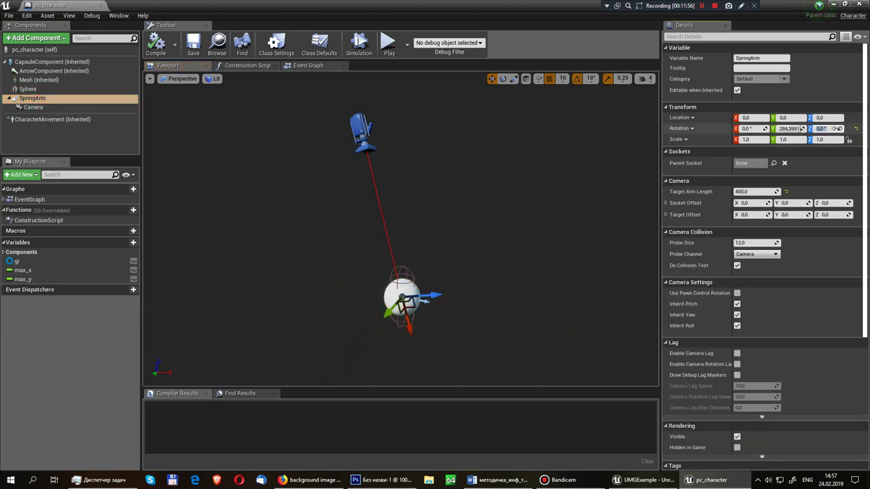
pyautogui.write('90')
pyautogui.press('Return')
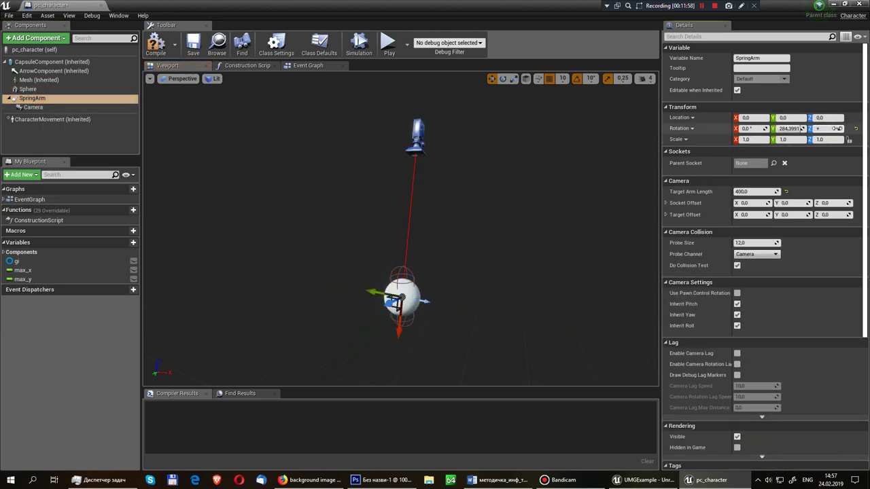
# Step: Compile pc_character and play-test the level to check the camera
pyautogui.click(156, 43)
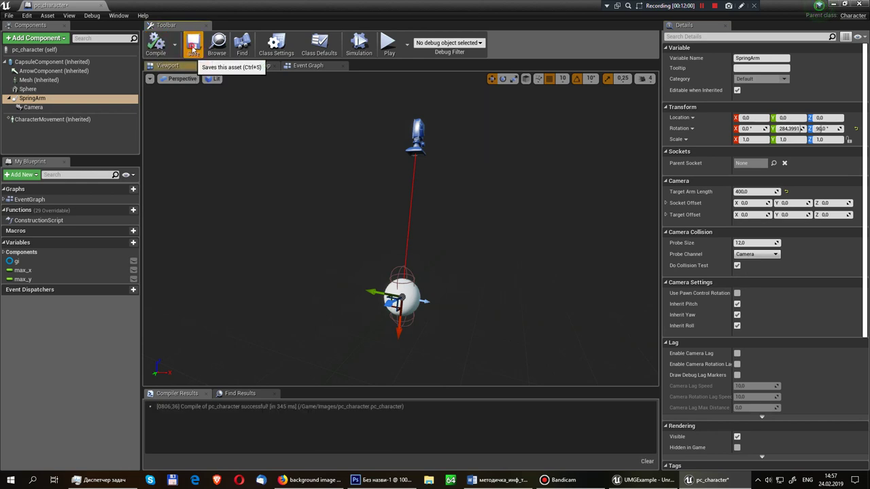
pyautogui.click(636, 480)
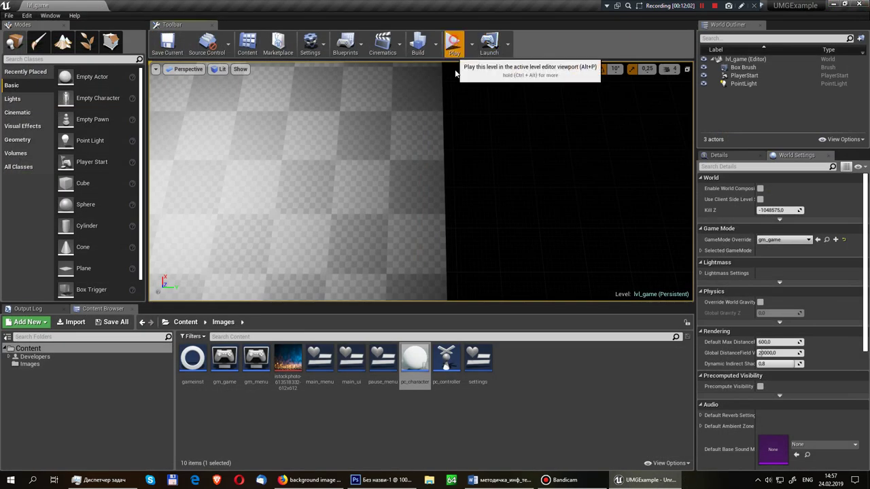
pyautogui.click(454, 43)
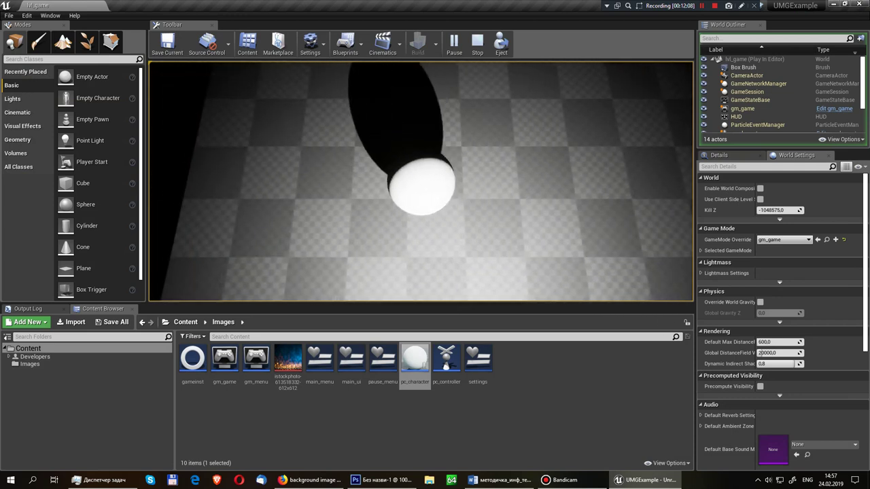
pyautogui.press('Escape')
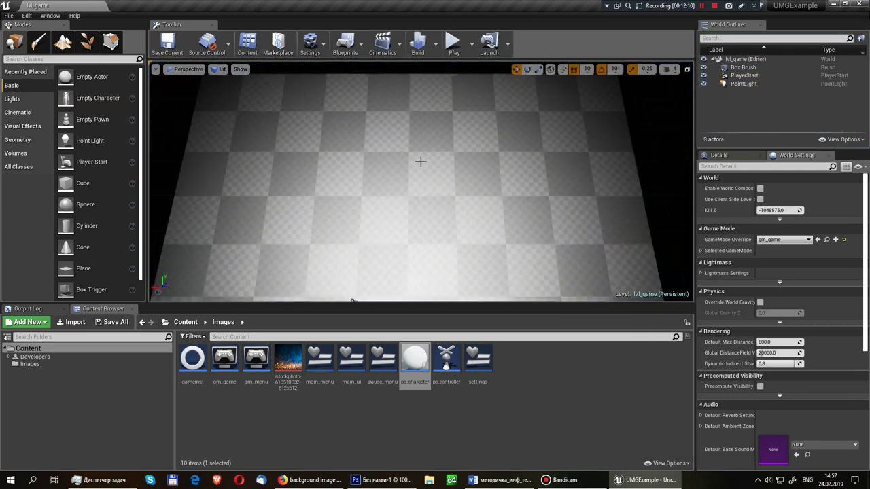
pyautogui.scroll(-3, 424, 159)
pyautogui.scroll(-2, 421, 160)
# Step: Reopen pc_character, compile and save with SpringArm yaw at -90, then play-test again
pyautogui.doubleClick(415, 360)
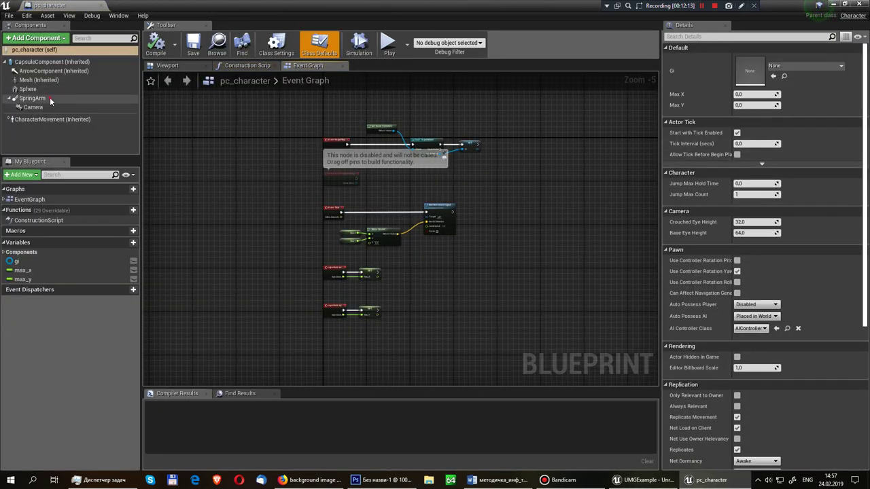
pyautogui.click(49, 97)
pyautogui.write('-90')
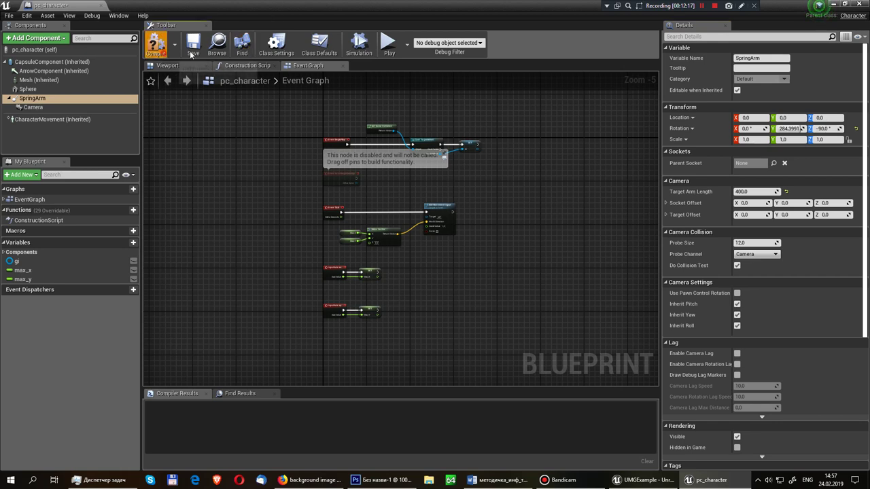
pyautogui.click(155, 42)
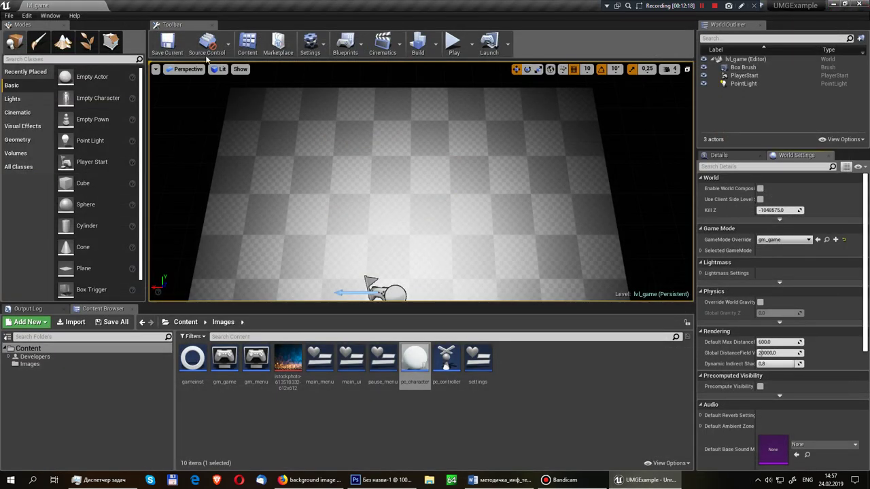
pyautogui.click(167, 43)
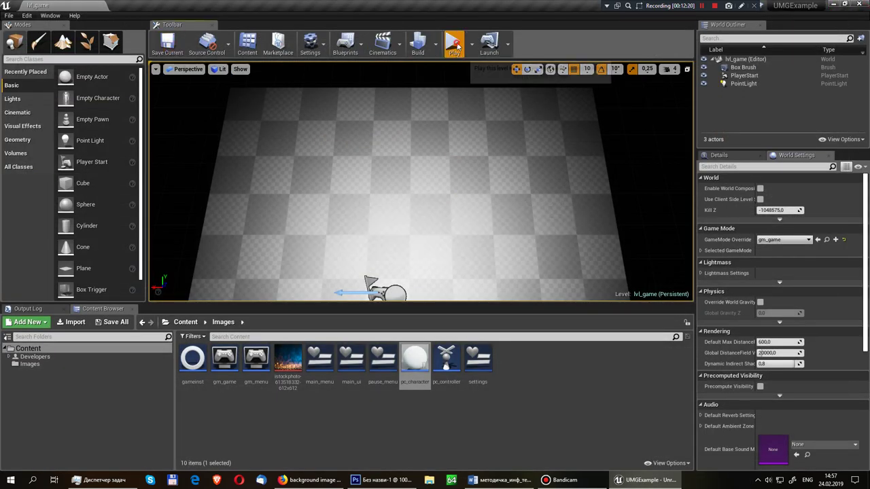
pyautogui.click(454, 43)
pyautogui.click(399, 153)
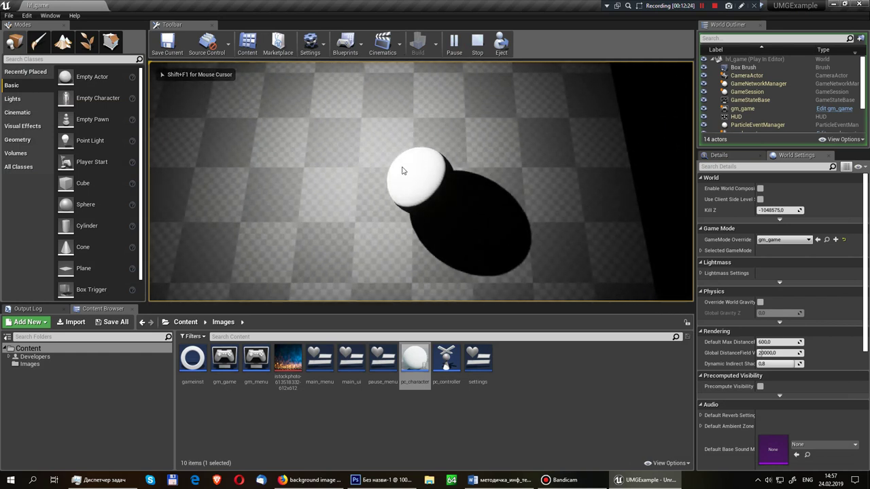
pyautogui.press('Escape')
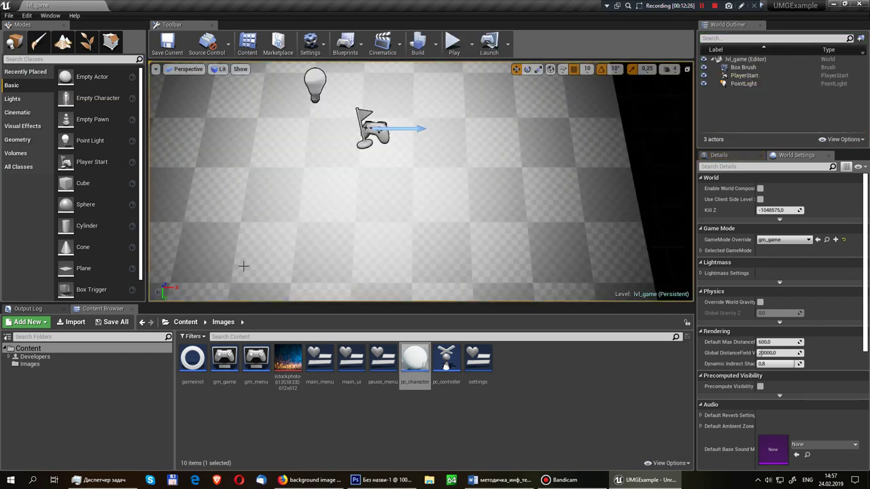
pyautogui.scroll(-5, 260, 248)
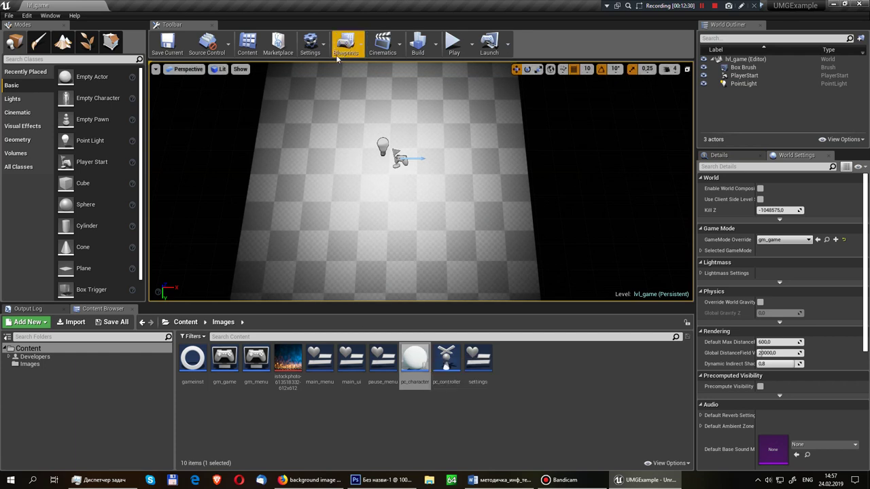
# Step: In Project Settings > Input, set the W key's Scale on the ay axis to -1.0
pyautogui.click(315, 52)
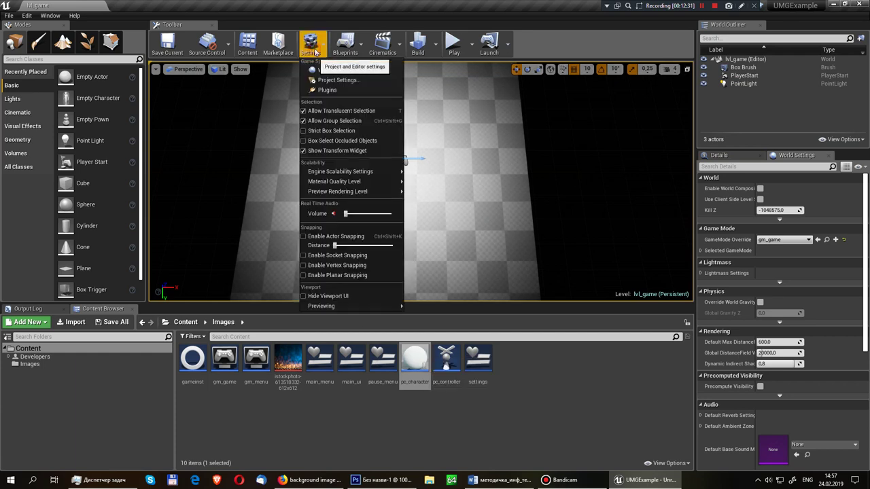
pyautogui.click(340, 80)
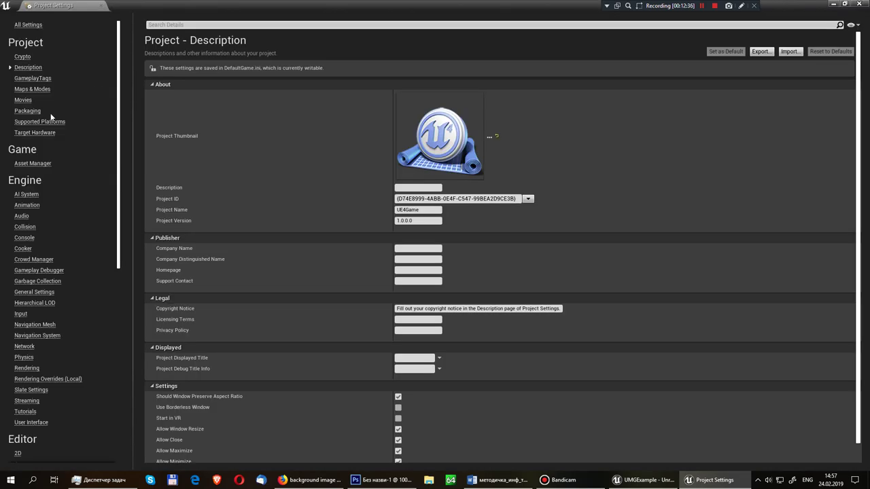
pyautogui.click(35, 88)
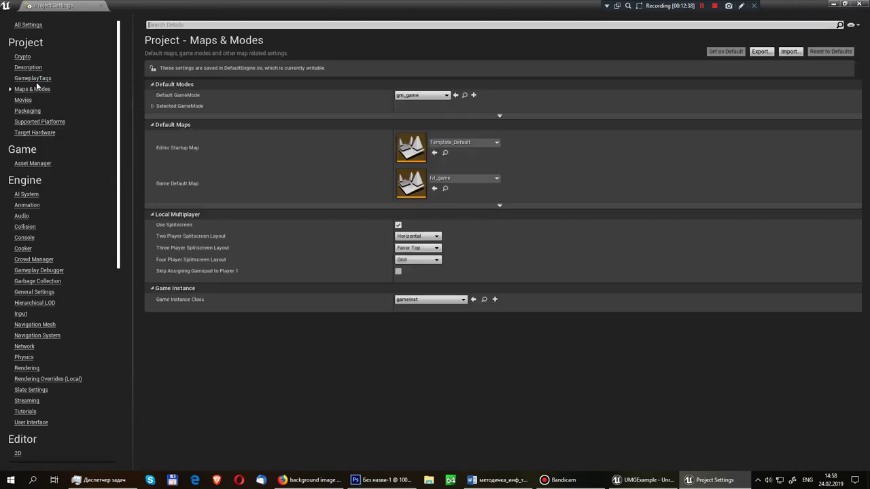
pyautogui.click(20, 314)
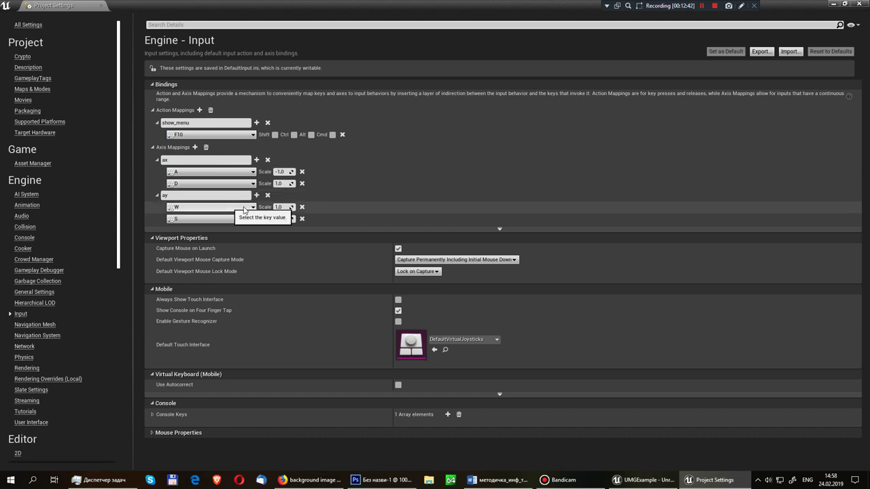
pyautogui.click(291, 207)
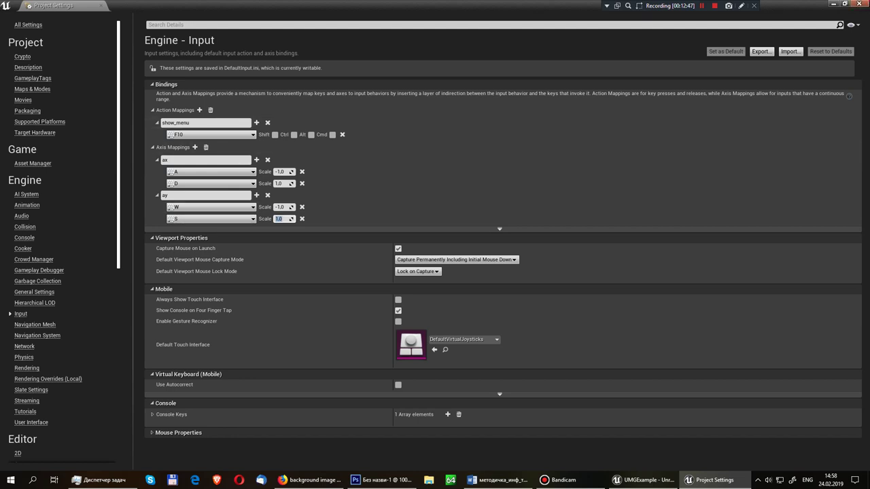
# Step: Play-test the level, save the map with Ctrl+S, and reopen the pc_character blueprint
pyautogui.click(104, 6)
pyautogui.click(171, 49)
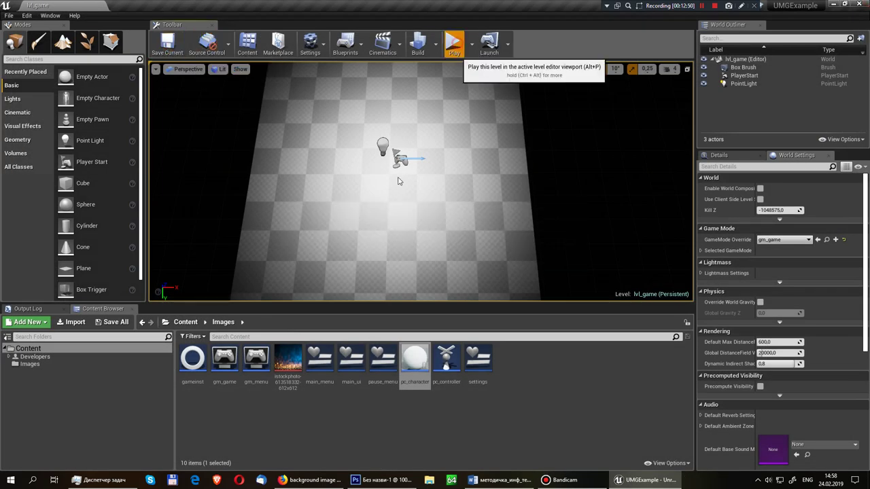
pyautogui.click(454, 46)
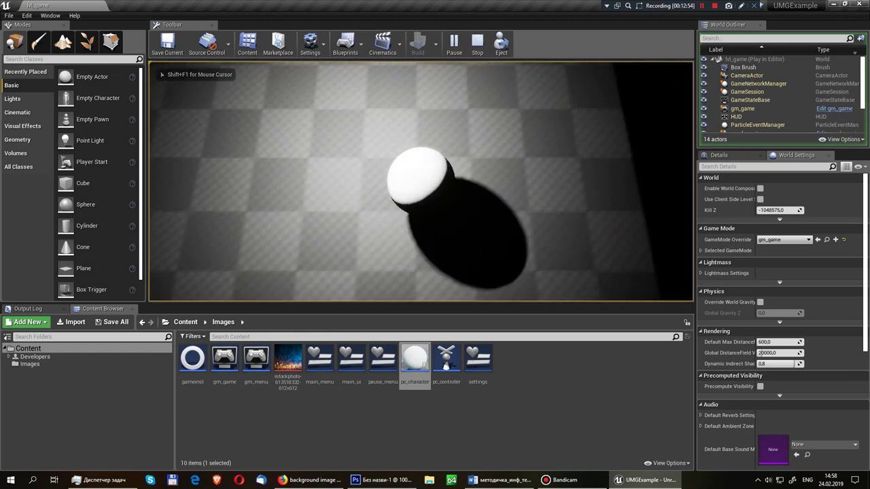
pyautogui.press('Escape')
pyautogui.hotkey('ctrl', 's')
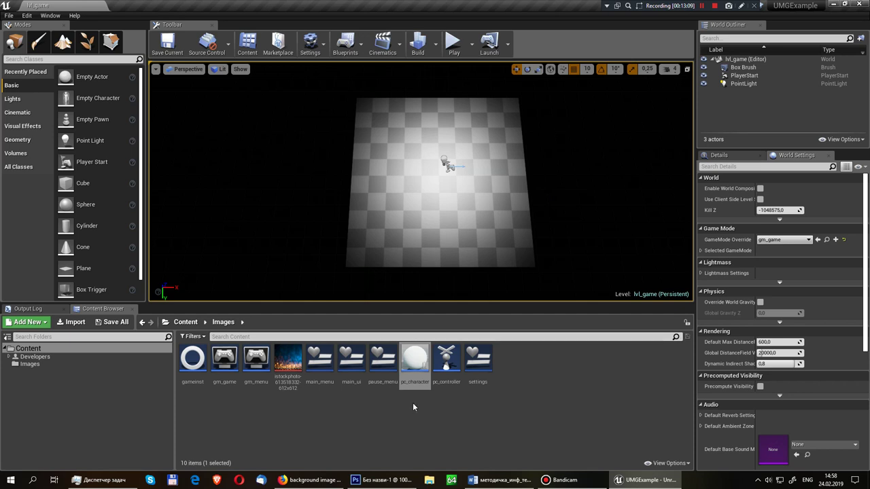
pyautogui.click(350, 362)
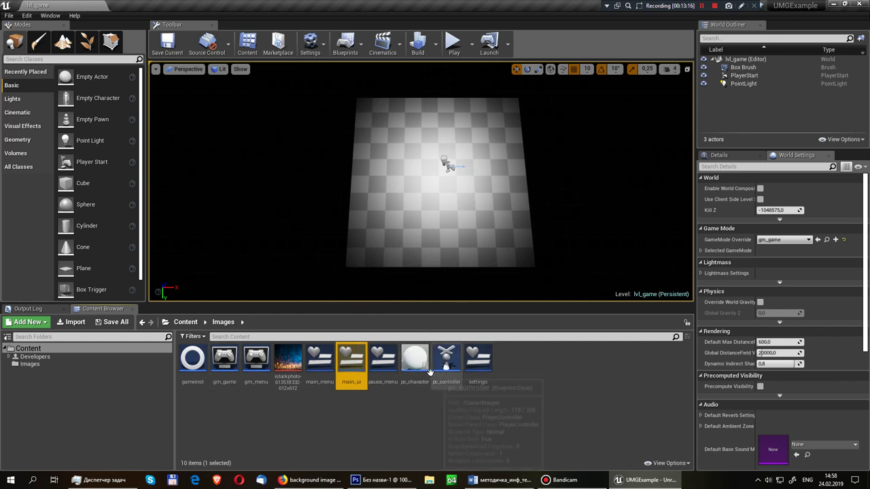
pyautogui.doubleClick(423, 367)
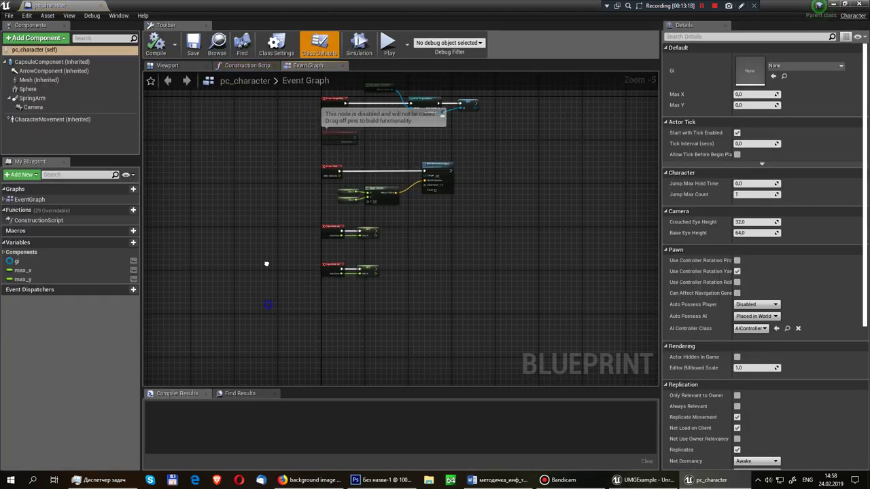
# Step: Create a Float variable named time in pc_character and drop it into the Event Graph
pyautogui.scroll(-2, 272, 265)
pyautogui.write('t')
pyautogui.press('Return')
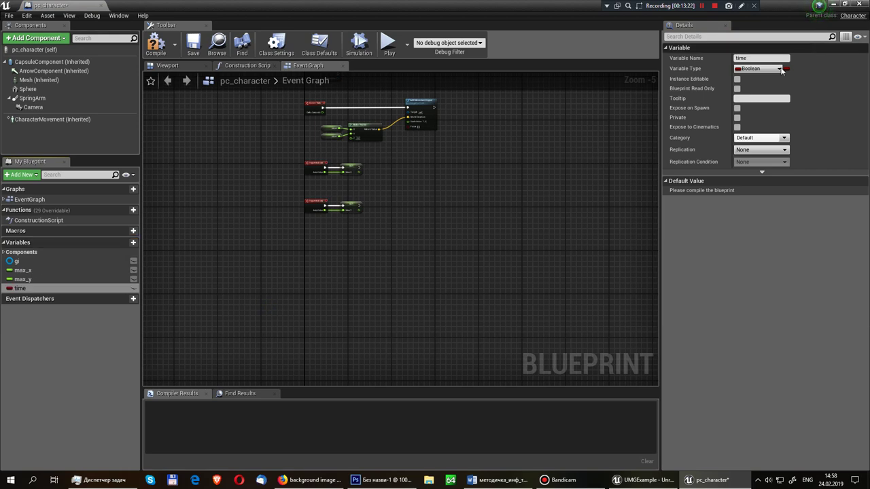
pyautogui.click(779, 68)
pyautogui.click(666, 119)
pyautogui.scroll(5, 326, 176)
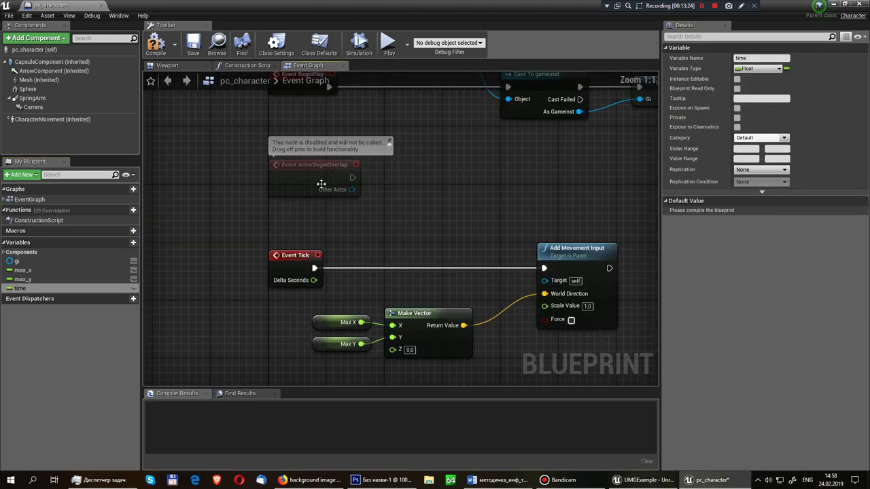
pyautogui.moveTo(40, 287); pyautogui.dragTo(436, 196)
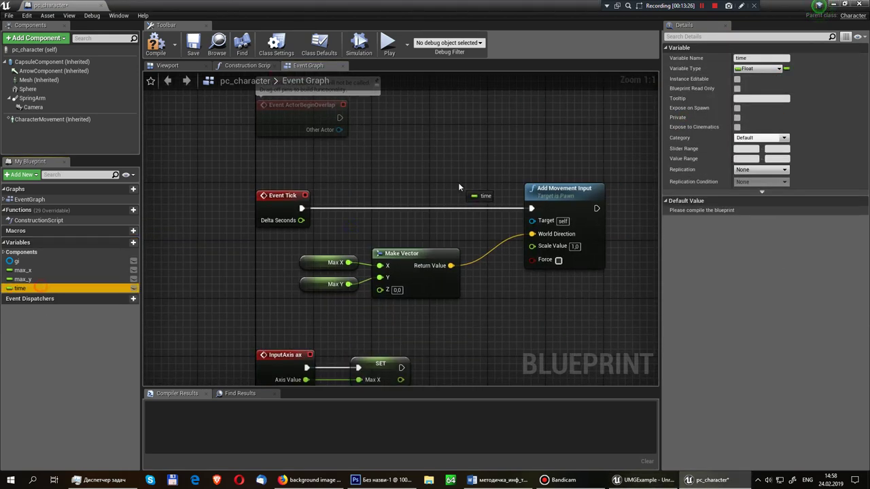
# Step: On Event Tick, set time to time plus Delta Seconds using an addition node
pyautogui.click(445, 216)
pyautogui.moveTo(302, 208); pyautogui.dragTo(531, 208)
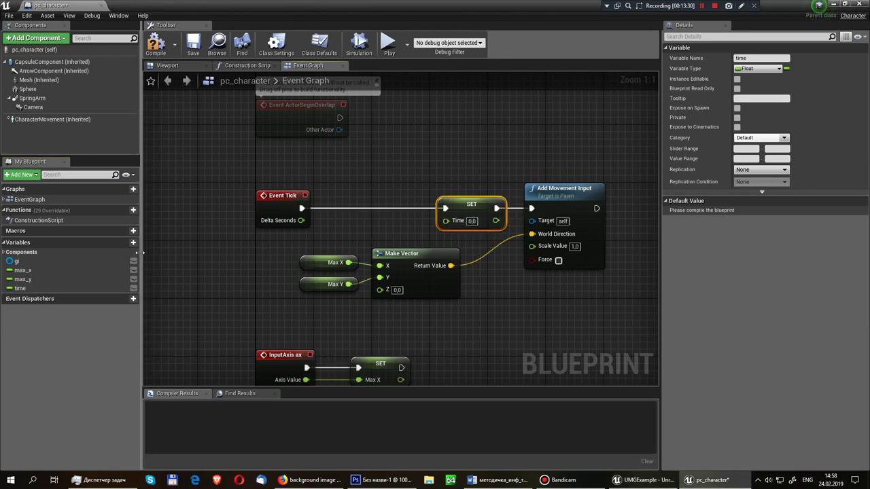
pyautogui.moveTo(301, 220); pyautogui.dragTo(357, 162)
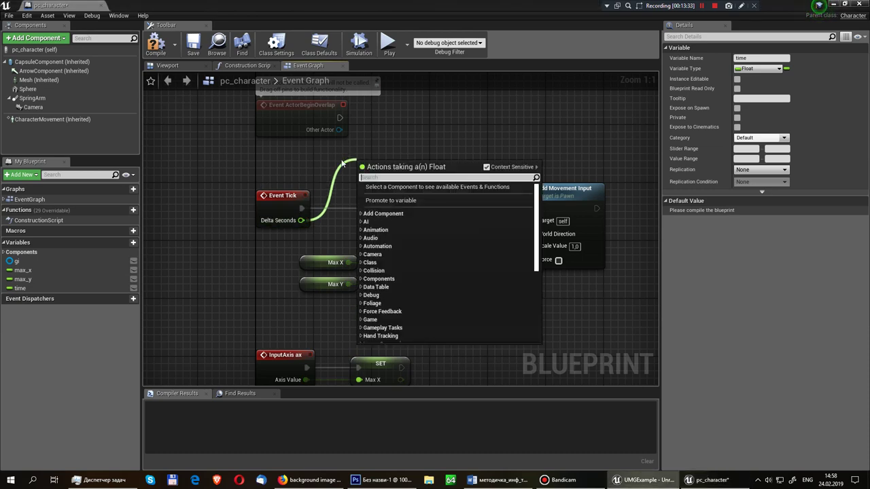
pyautogui.click(204, 203)
pyautogui.moveTo(38, 288)
pyautogui.keyDown('ctrl'); pyautogui.mouseDown()
pyautogui.moveTo(340, 168)
pyautogui.moveTo(400, 169)
pyautogui.mouseUp(); pyautogui.keyUp('ctrl')
pyautogui.write('+')
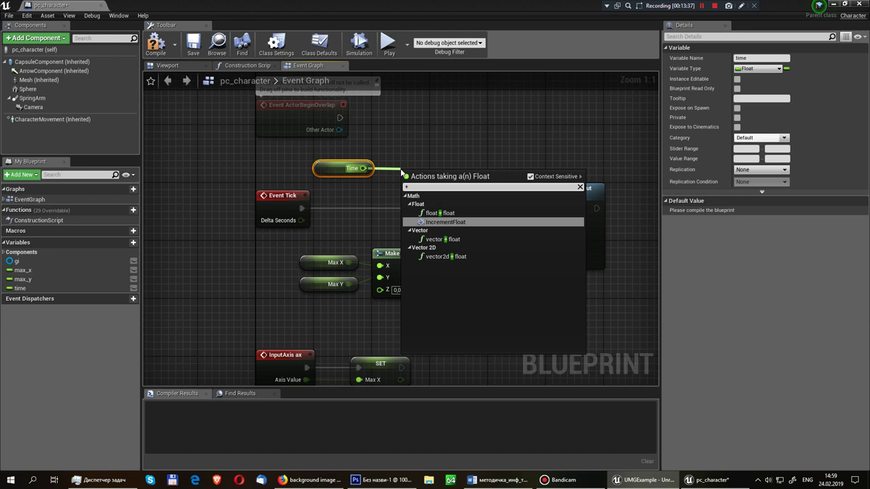
pyautogui.press('Return')
pyautogui.moveTo(301, 220); pyautogui.dragTo(416, 184)
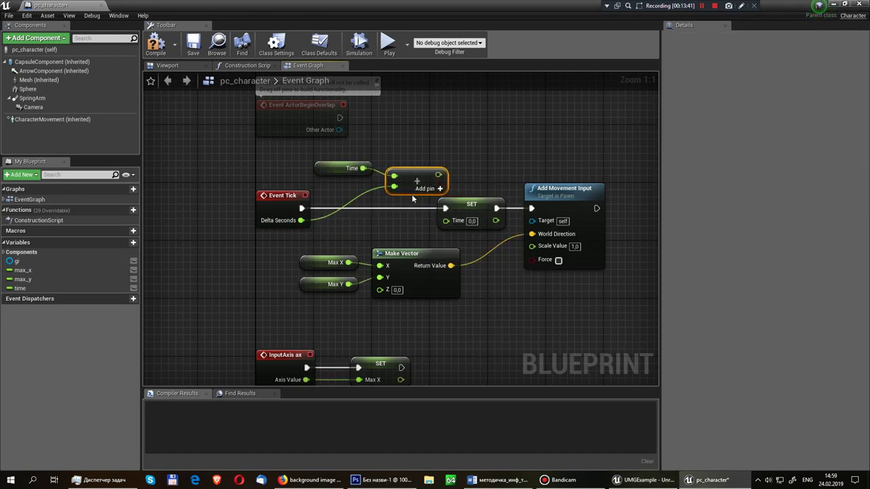
pyautogui.moveTo(332, 165); pyautogui.dragTo(289, 157)
pyautogui.moveTo(395, 167)
pyautogui.mouseDown()
pyautogui.moveTo(441, 223)
pyautogui.moveTo(446, 217)
pyautogui.mouseUp()
# Step: Compile and save pc_character, review the graph, and close the blueprint editor
pyautogui.click(156, 43)
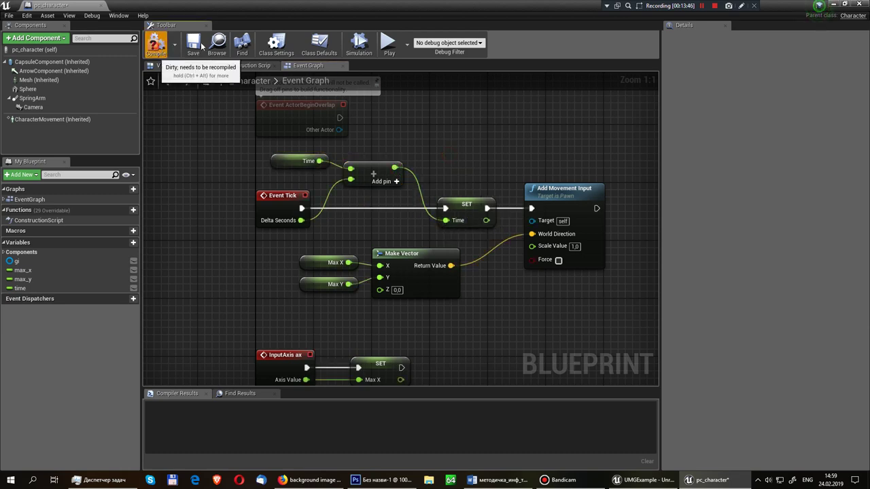
pyautogui.click(194, 44)
pyautogui.moveTo(495, 312); pyautogui.dragTo(495, 146, button='right')
pyautogui.scroll(-3, 460, 204)
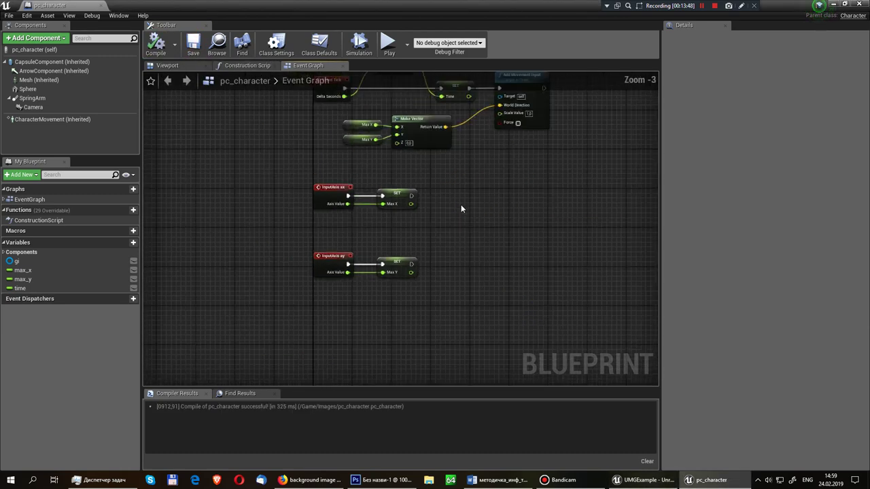
pyautogui.moveTo(433, 325)
pyautogui.mouseDown(button='right')
pyautogui.moveTo(378, 268)
pyautogui.moveTo(420, 349)
pyautogui.moveTo(419, 242)
pyautogui.moveTo(399, 216)
pyautogui.mouseUp(button='right')
pyautogui.moveTo(471, 203); pyautogui.dragTo(438, 147, button='right')
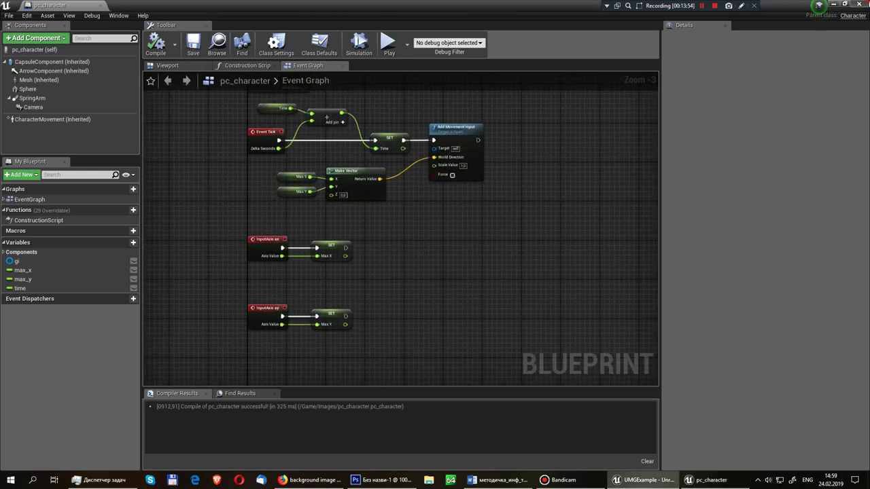
pyautogui.hotkey('alt', 'F4')
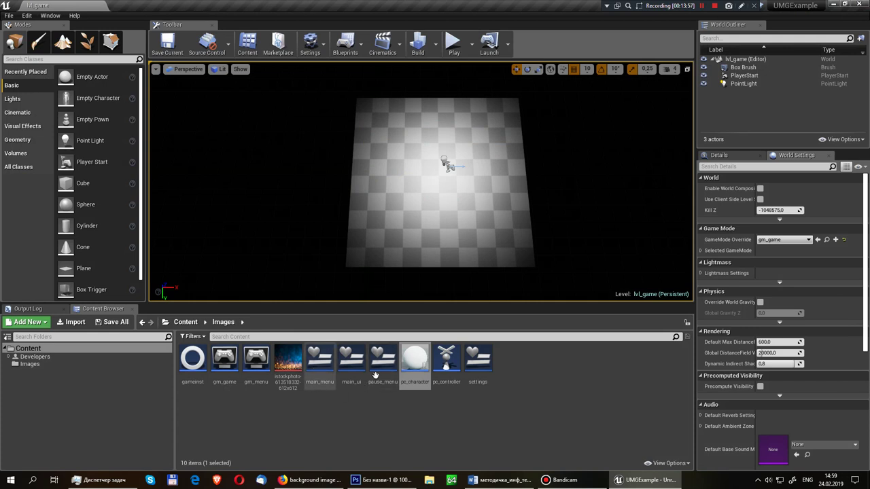
# Step: Open the main_ui widget and check its Canvas Panel and Event Graph
pyautogui.doubleClick(356, 383)
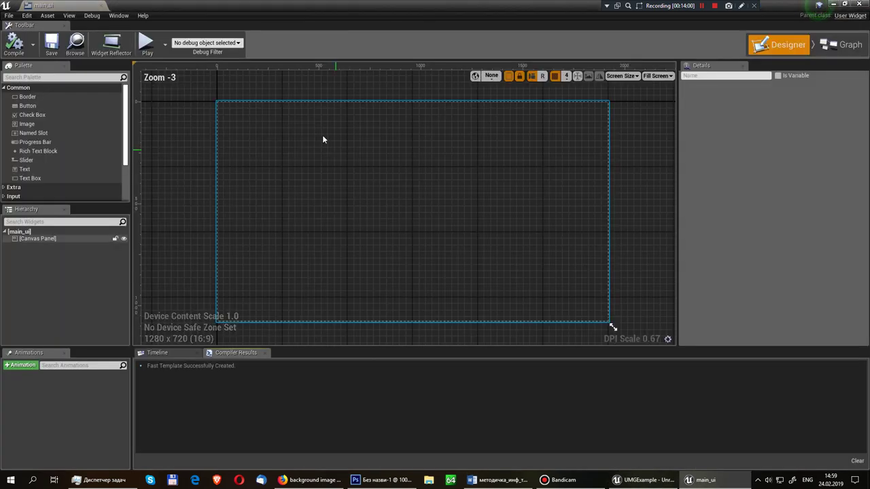
pyautogui.click(322, 139)
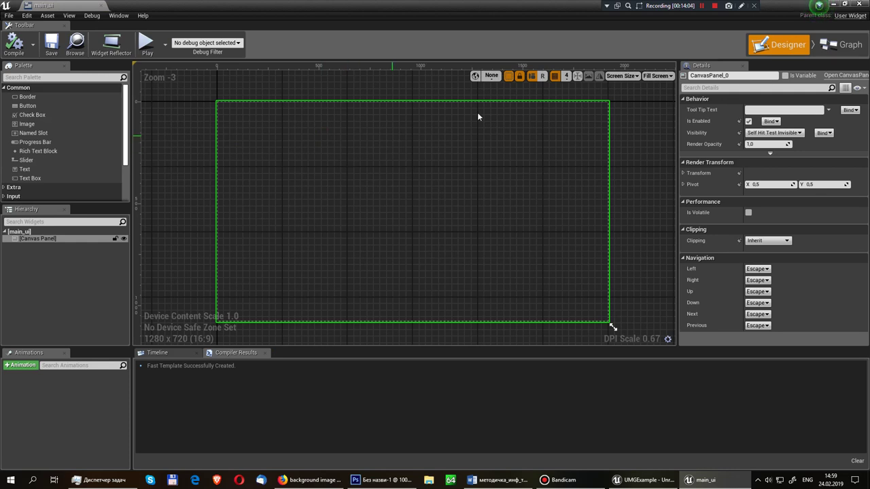
pyautogui.click(850, 49)
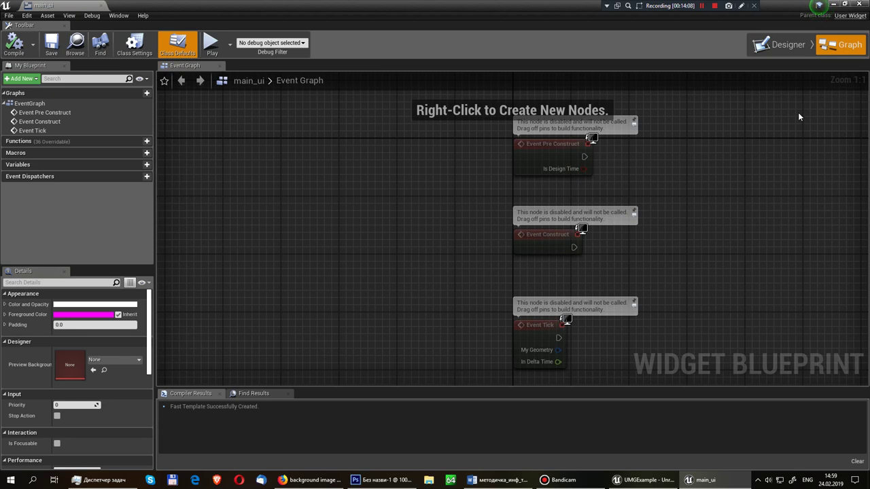
pyautogui.click(782, 45)
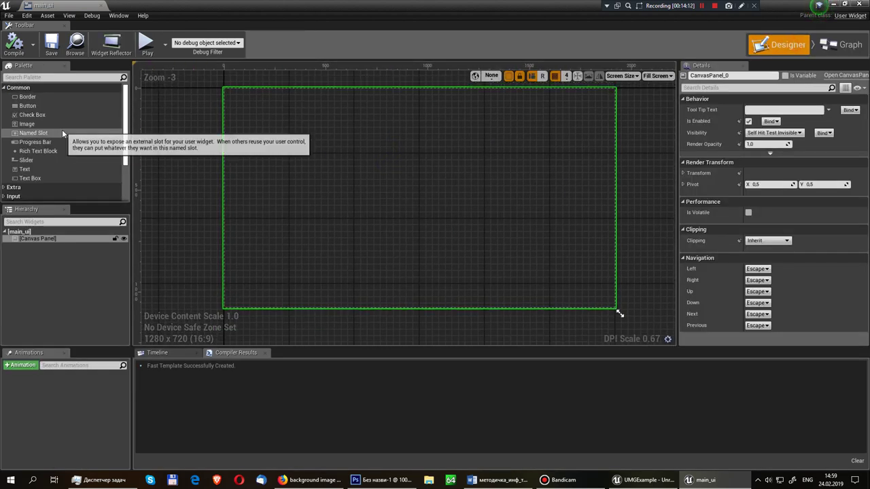
# Step: Place a Text Block near the canvas top-left and set its colour to red
pyautogui.moveTo(27, 170); pyautogui.dragTo(232, 96)
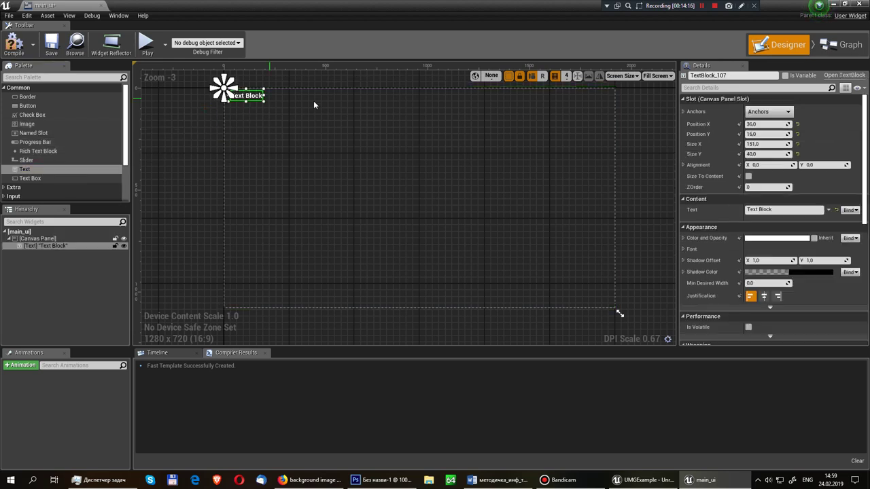
pyautogui.click(783, 239)
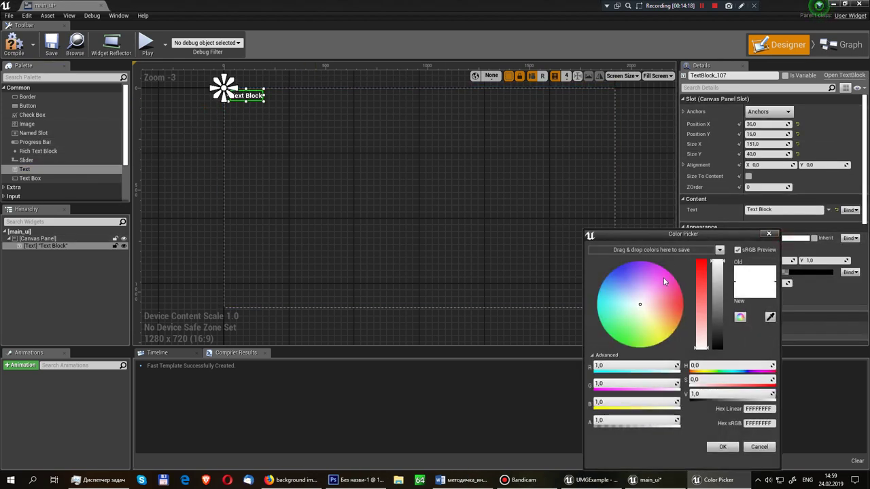
pyautogui.moveTo(704, 278); pyautogui.dragTo(710, 227)
pyautogui.click(723, 447)
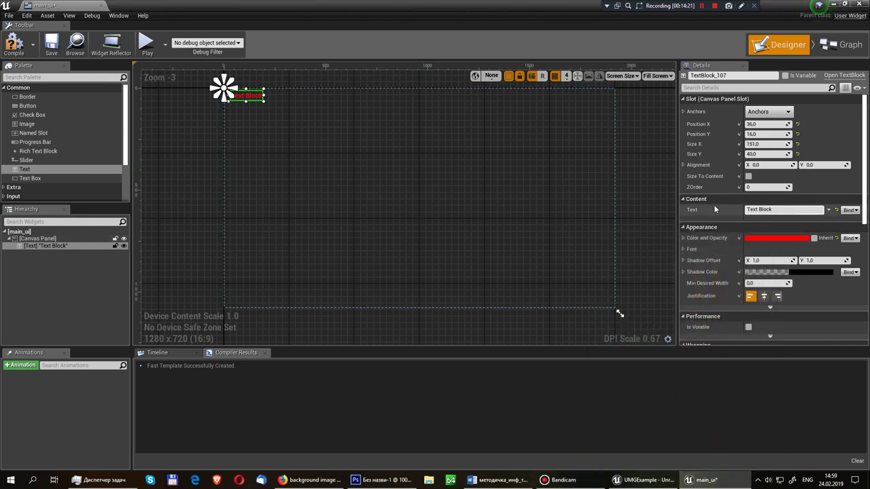
# Step: Compile and save main_ui, then select the red Text Block on the canvas
pyautogui.click(13, 43)
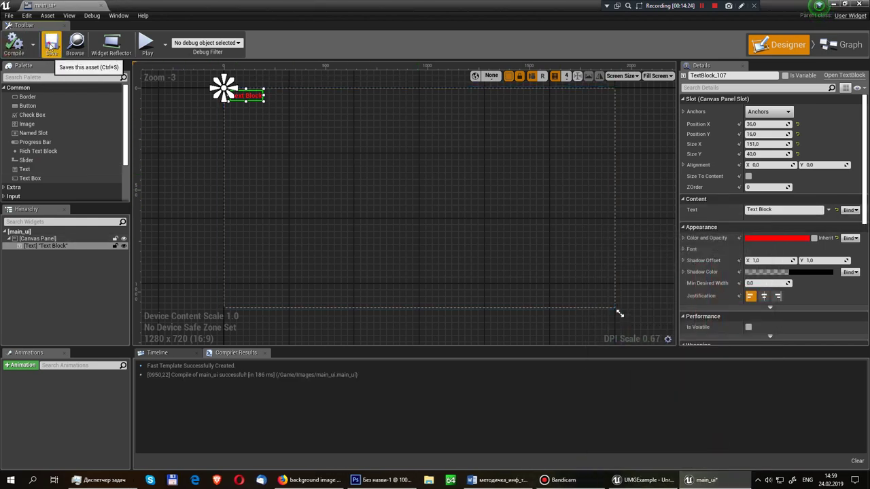
pyautogui.click(51, 46)
pyautogui.click(202, 158)
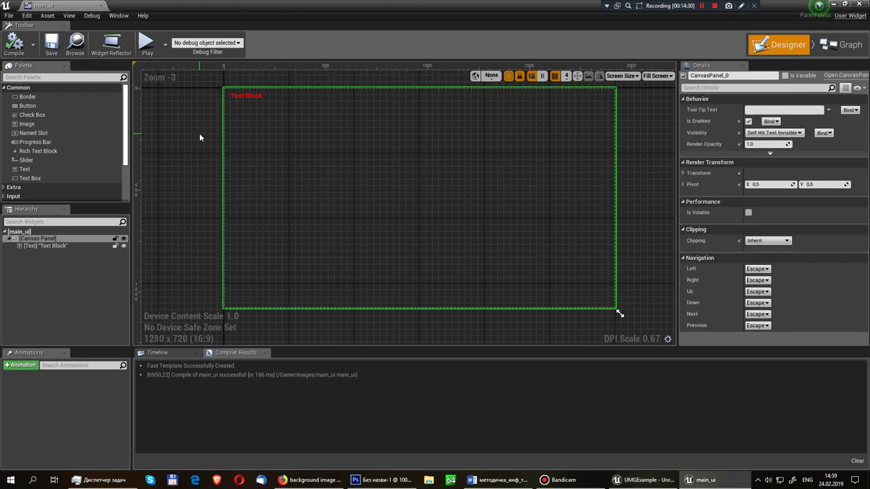
pyautogui.click(246, 95)
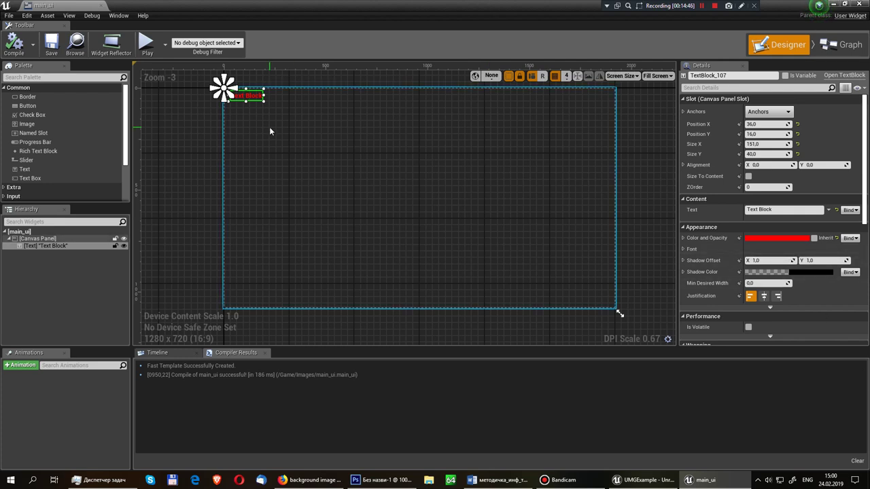
# Step: Remove the red Text Block's GetText_0 text binding, recompile main_ui, and go to the Get Text 0 graph
pyautogui.click(849, 210)
pyautogui.click(842, 216)
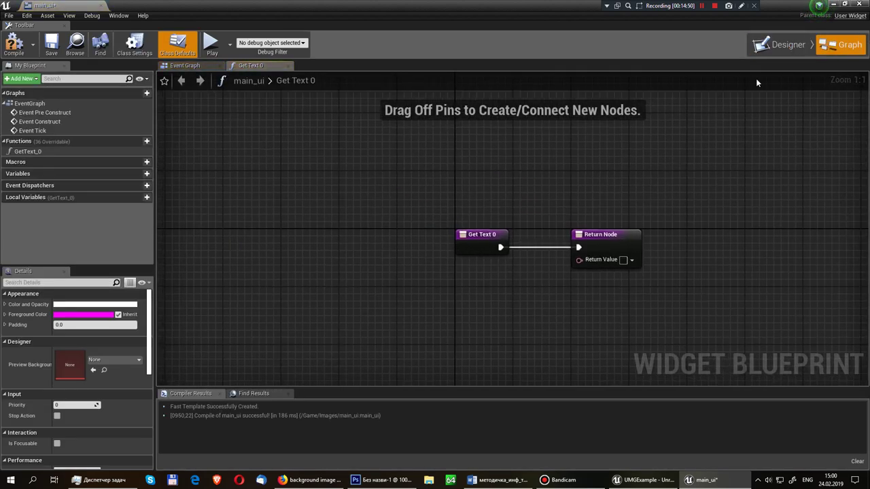
pyautogui.click(780, 45)
pyautogui.click(847, 211)
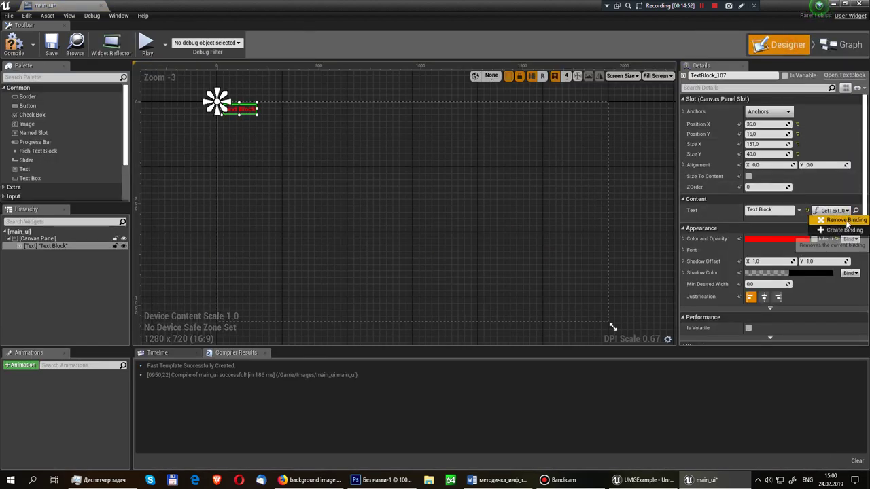
pyautogui.click(846, 221)
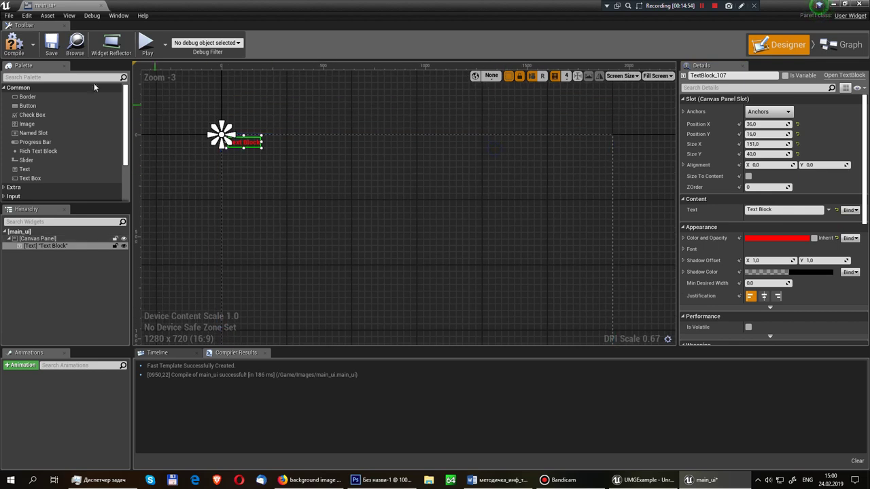
pyautogui.click(13, 43)
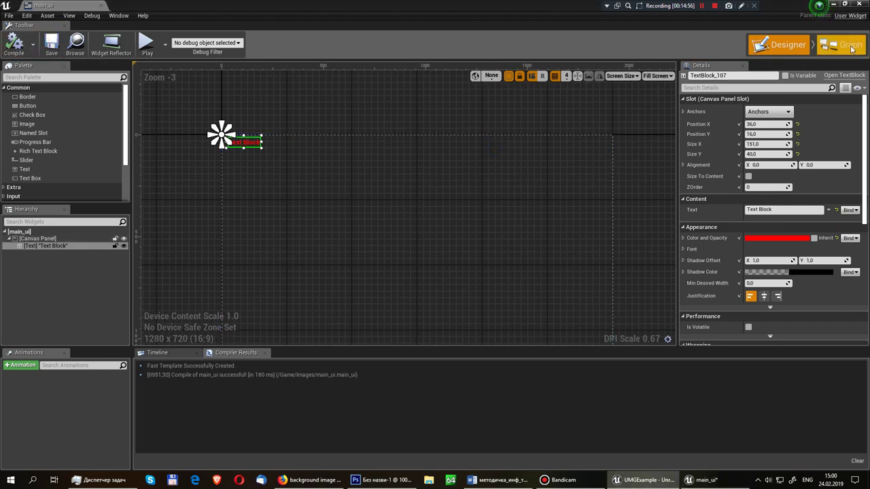
pyautogui.click(849, 46)
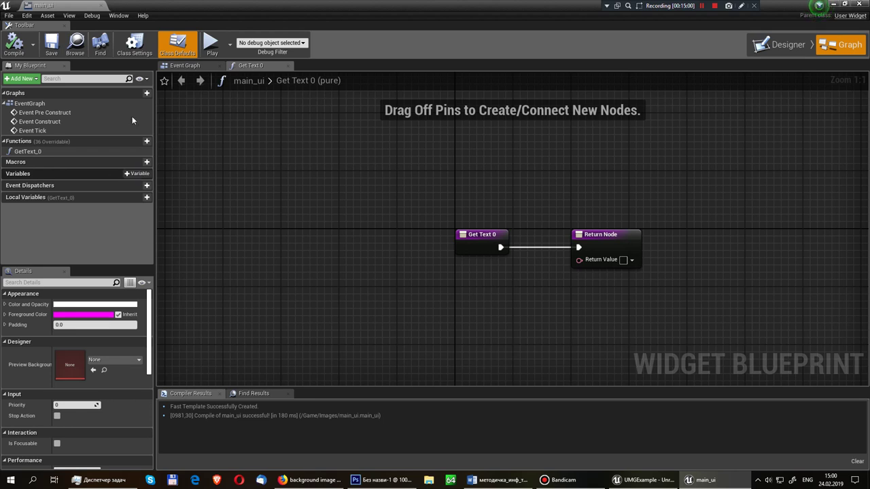
# Step: Add a Text-type variable named txt to main_ui, then compile and save the widget
pyautogui.click(144, 175)
pyautogui.write('txt')
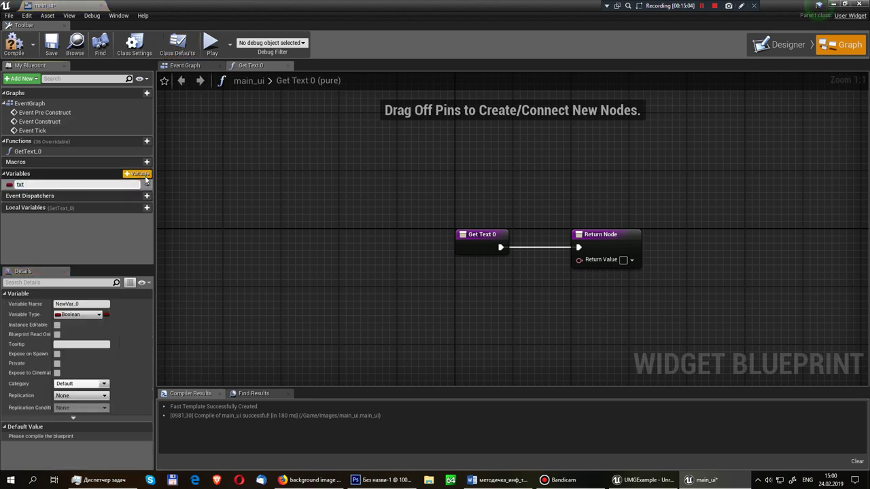
pyautogui.press('Return')
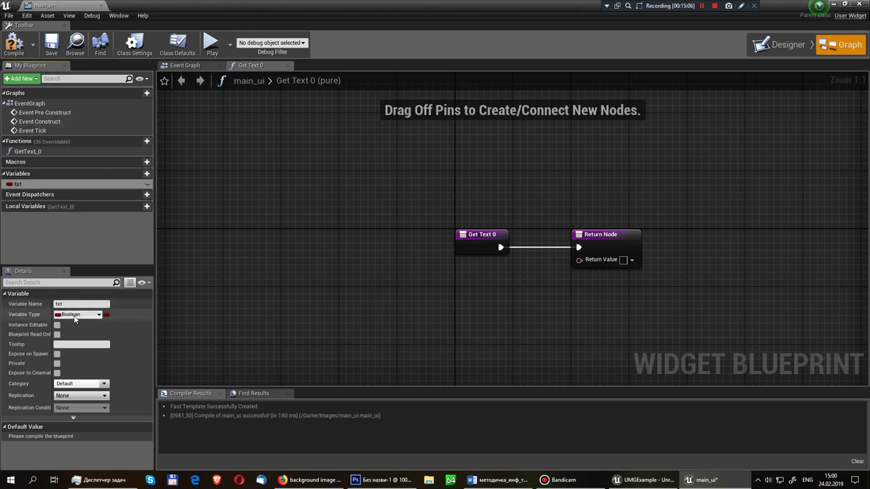
pyautogui.click(73, 315)
pyautogui.click(75, 185)
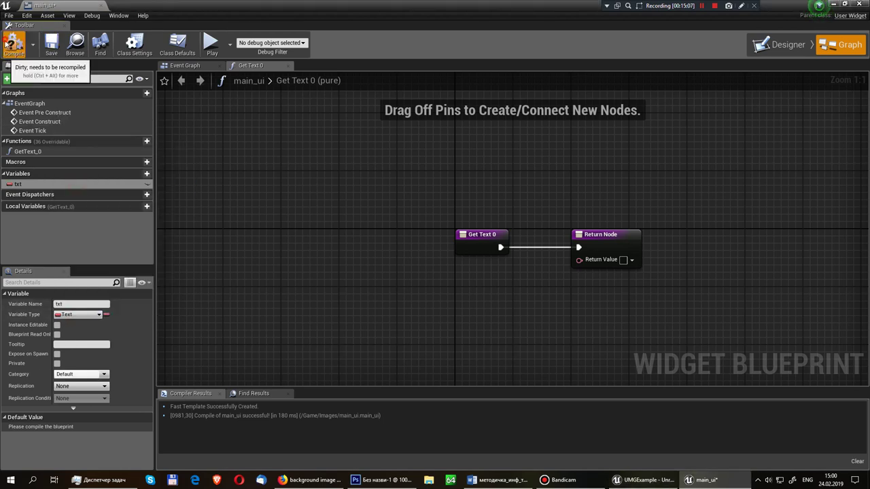
pyautogui.click(14, 44)
pyautogui.click(51, 44)
pyautogui.click(781, 45)
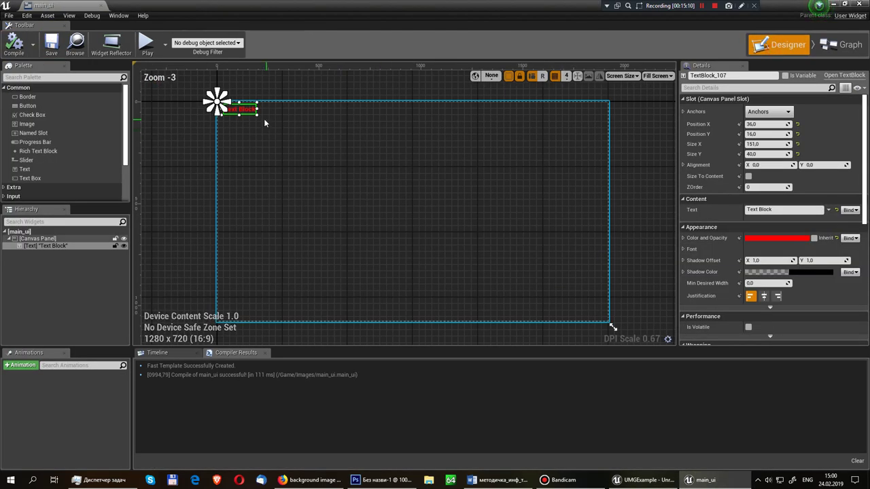
pyautogui.click(850, 210)
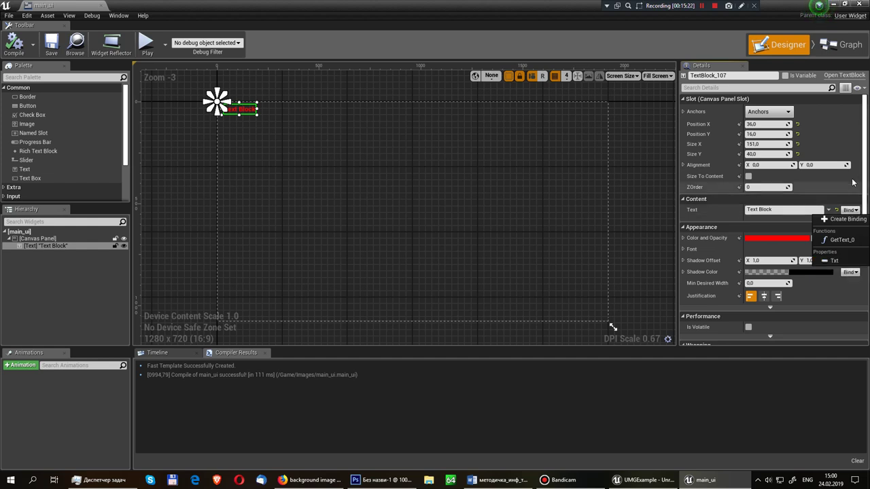
# Step: Bind the Text Block to GetText_0, then create a new Get Text 1 binding function and select it
pyautogui.click(855, 242)
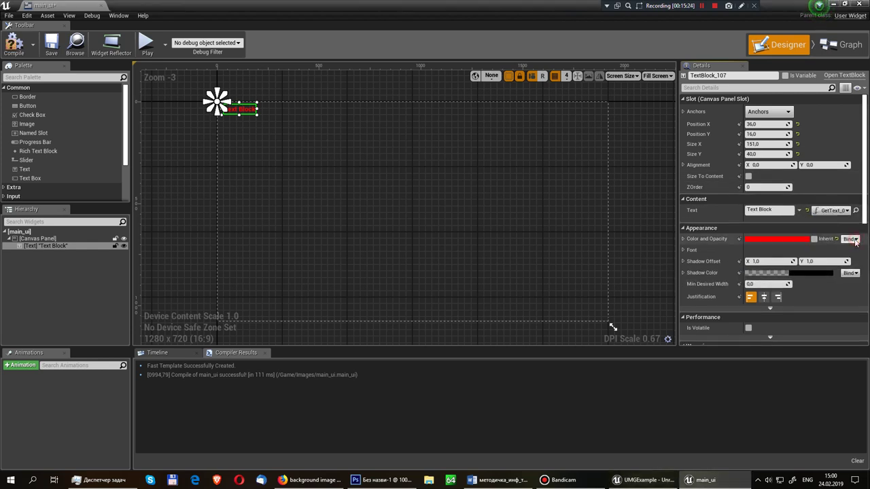
pyautogui.click(819, 211)
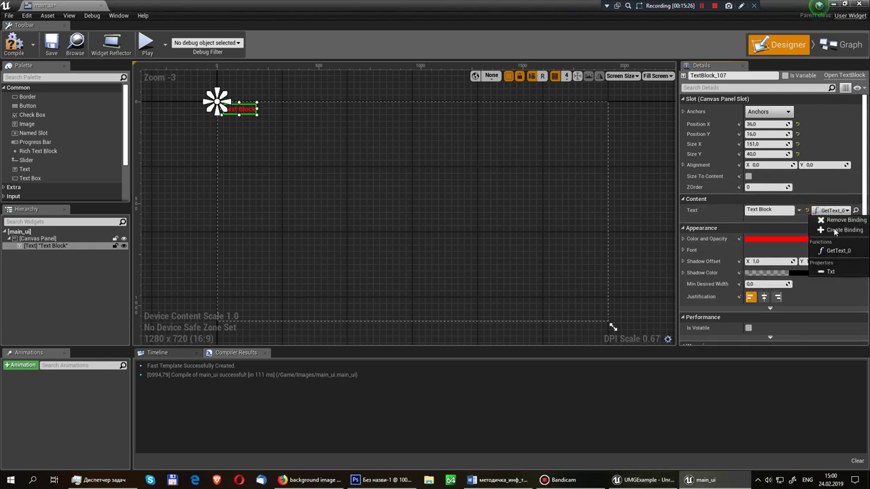
pyautogui.click(835, 234)
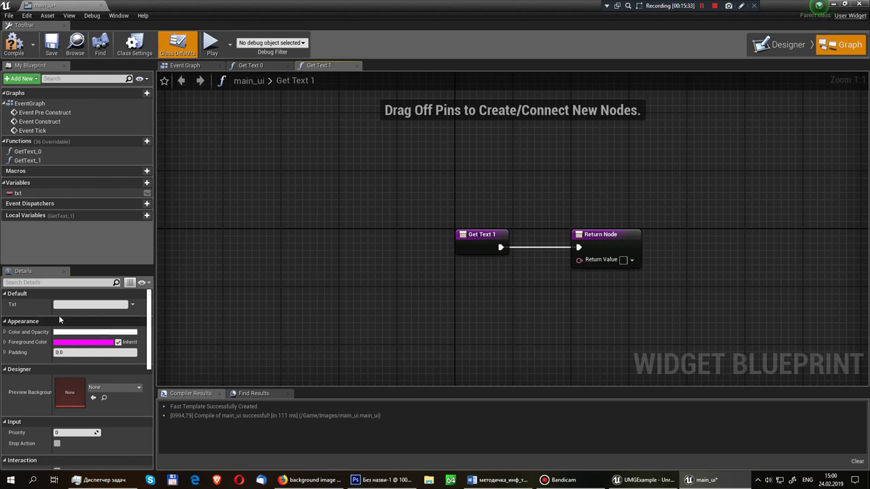
pyautogui.click(483, 249)
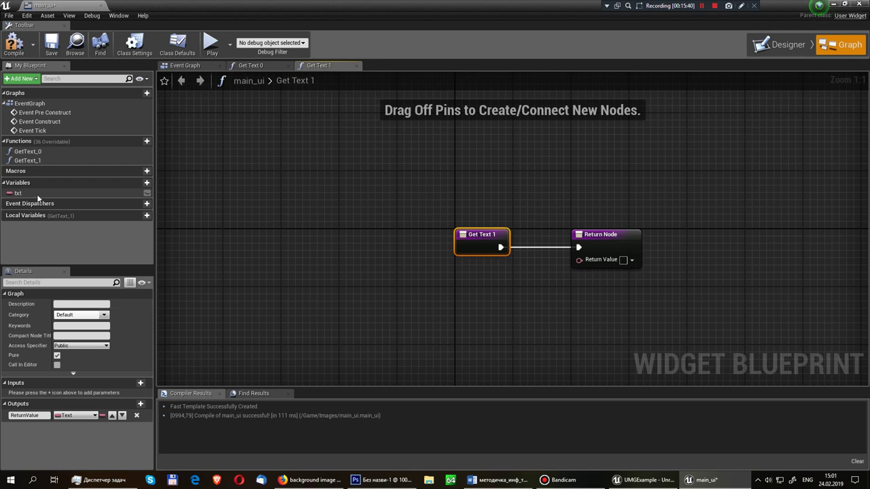
pyautogui.click(33, 161)
# Step: Rename GetText_1 to extract_game_time and move its Return Node right to make room
pyautogui.click(34, 162)
pyautogui.write('extract_game_time')
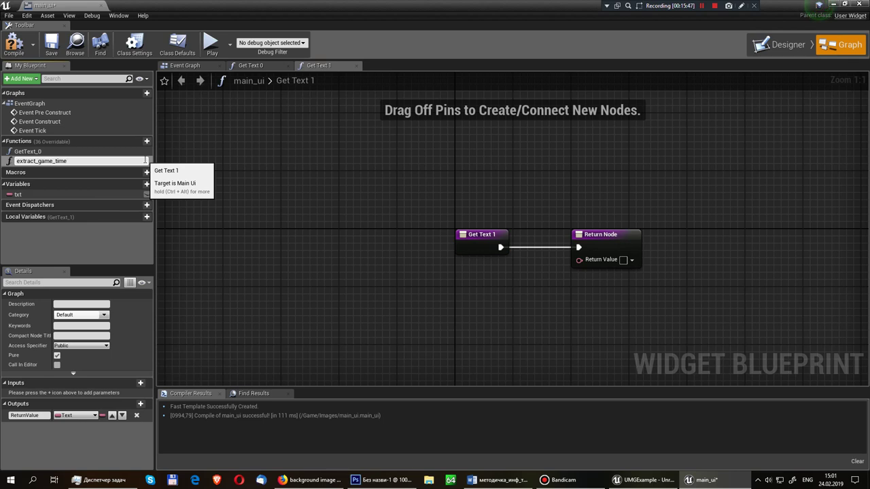
pyautogui.press('Return')
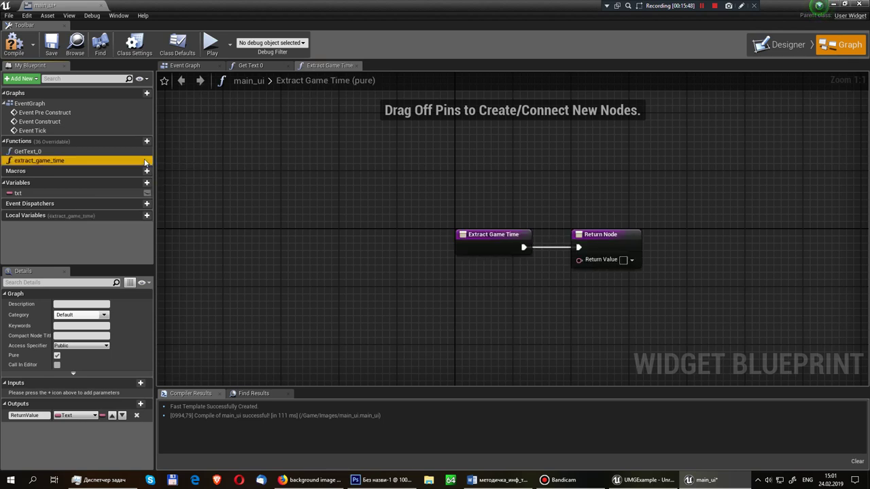
pyautogui.moveTo(613, 242); pyautogui.dragTo(400, 237, button='right')
pyautogui.moveTo(399, 236); pyautogui.dragTo(656, 241)
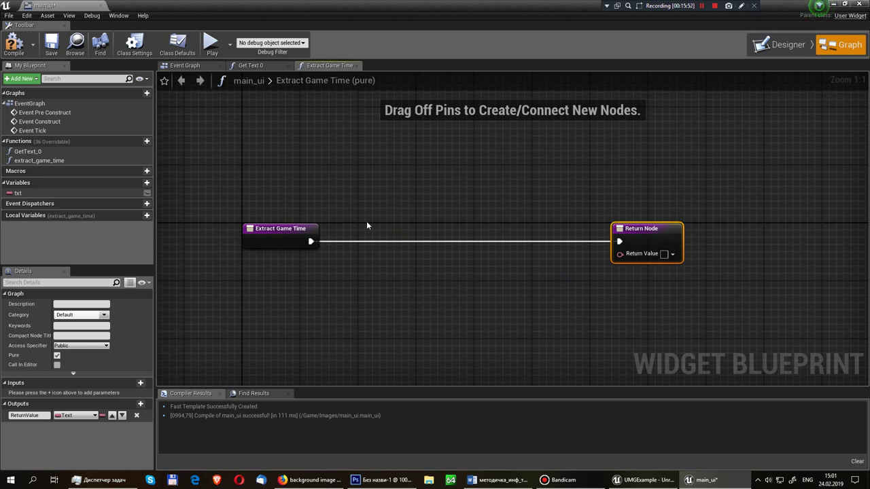
pyautogui.moveTo(295, 238); pyautogui.dragTo(331, 253, button='right')
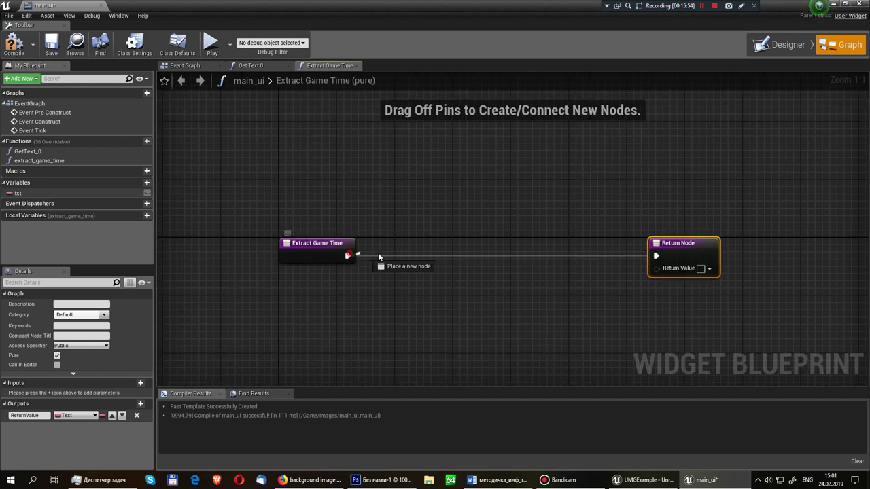
# Step: Add a Cast To pc_character node fed by Get Player Pawn
pyautogui.moveTo(347, 256); pyautogui.dragTo(395, 257)
pyautogui.write('castto')
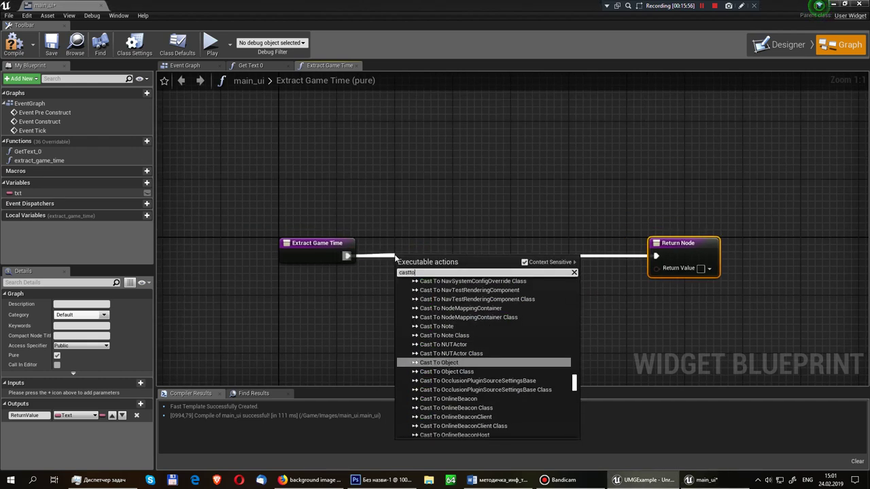
pyautogui.write('pc')
pyautogui.press('Return')
pyautogui.moveTo(408, 253)
pyautogui.mouseDown()
pyautogui.moveTo(474, 250)
pyautogui.moveTo(359, 158)
pyautogui.mouseUp()
pyautogui.write('getplayerpawn')
pyautogui.press('Return')
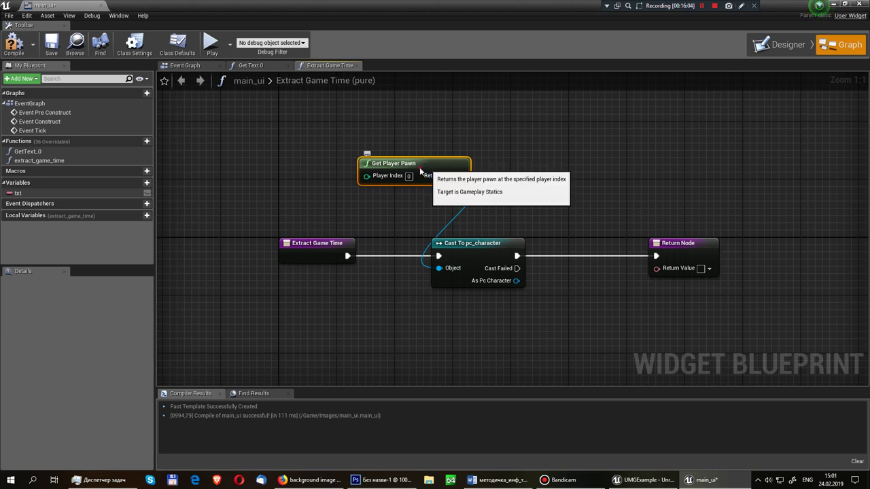
pyautogui.moveTo(398, 167); pyautogui.dragTo(331, 209)
# Step: Get the character's Time and connect it as text to the Return Value
pyautogui.moveTo(547, 199); pyautogui.dragTo(408, 198, button='right')
pyautogui.click(621, 246)
pyautogui.moveTo(598, 248); pyautogui.dragTo(678, 247)
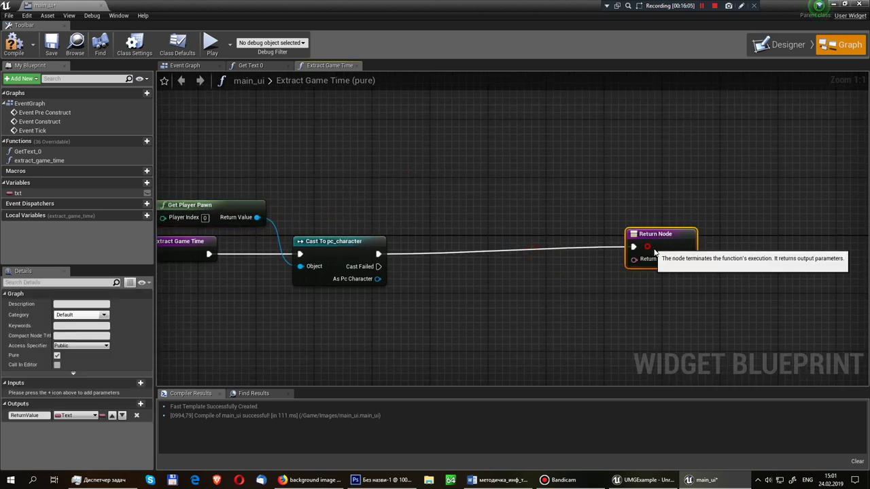
pyautogui.moveTo(378, 279)
pyautogui.mouseDown()
pyautogui.moveTo(414, 293)
pyautogui.moveTo(452, 292)
pyautogui.mouseUp()
pyautogui.write('ti')
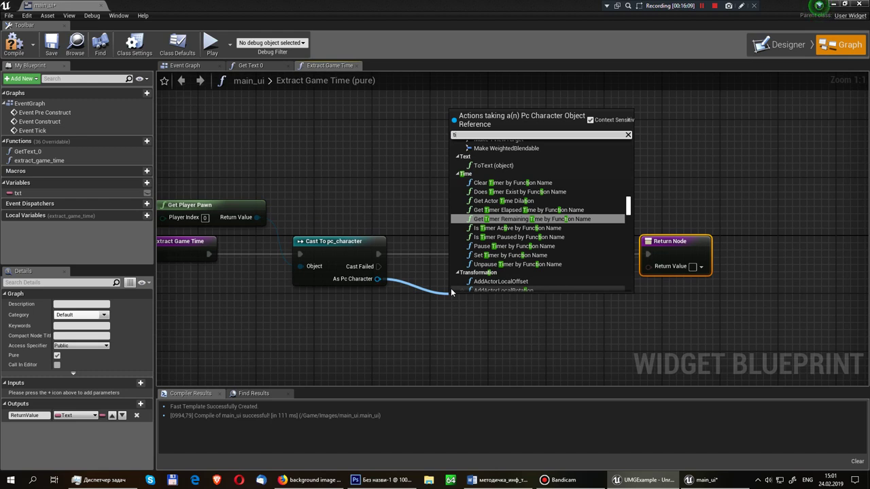
pyautogui.write('me')
pyautogui.scroll(-3, 528, 228)
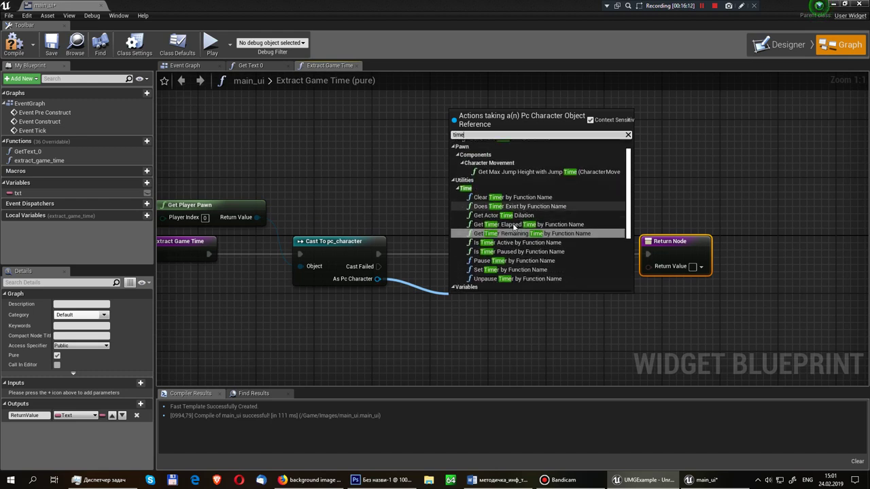
pyautogui.scroll(-2, 528, 228)
pyautogui.click(493, 279)
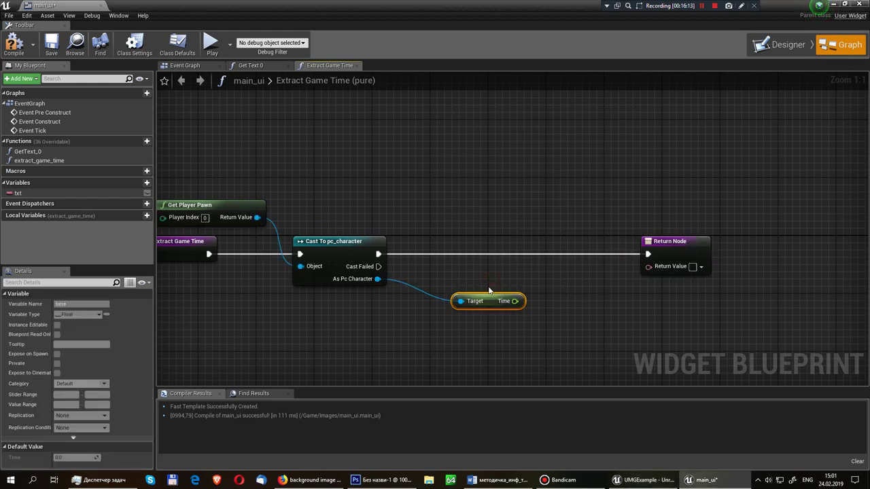
pyautogui.moveTo(519, 301)
pyautogui.mouseDown()
pyautogui.moveTo(679, 272)
pyautogui.moveTo(672, 255)
pyautogui.mouseUp()
# Step: Compile, save, and close the main_ui widget blueprint
pyautogui.click(14, 44)
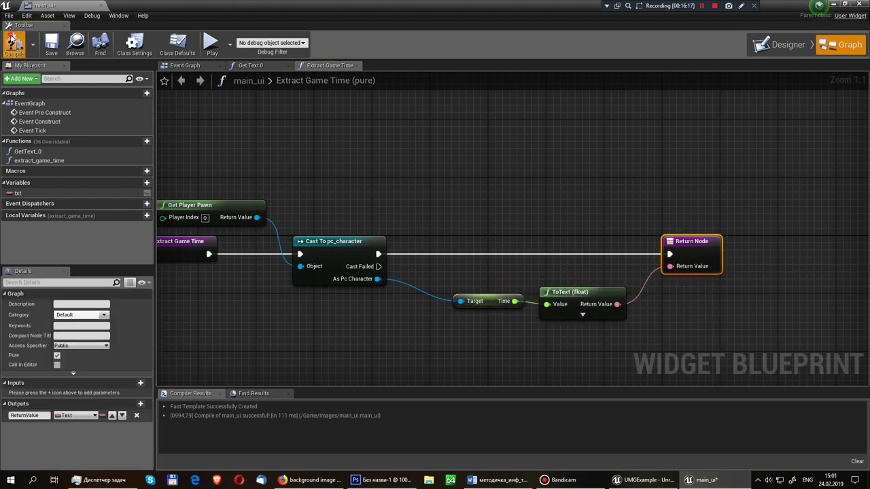
pyautogui.click(51, 48)
pyautogui.click(865, 4)
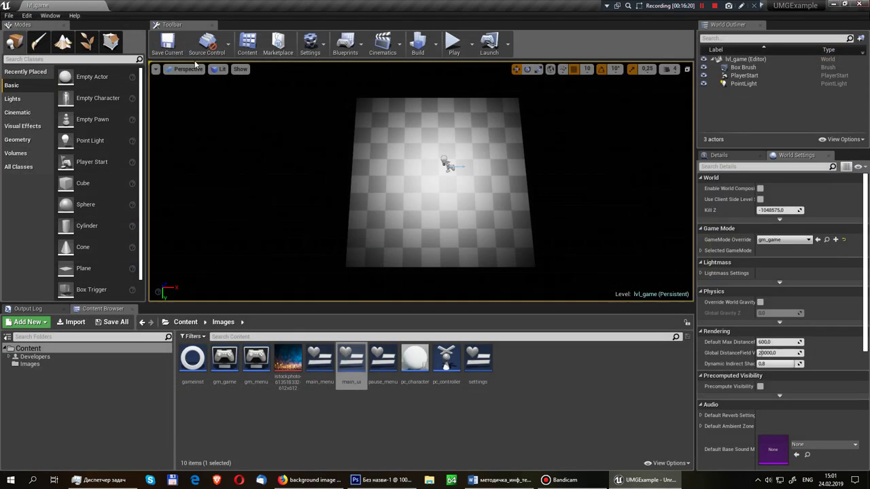
# Step: Play-test lvl_game, stop it with Esc, and open the pc_character blueprint
pyautogui.click(454, 44)
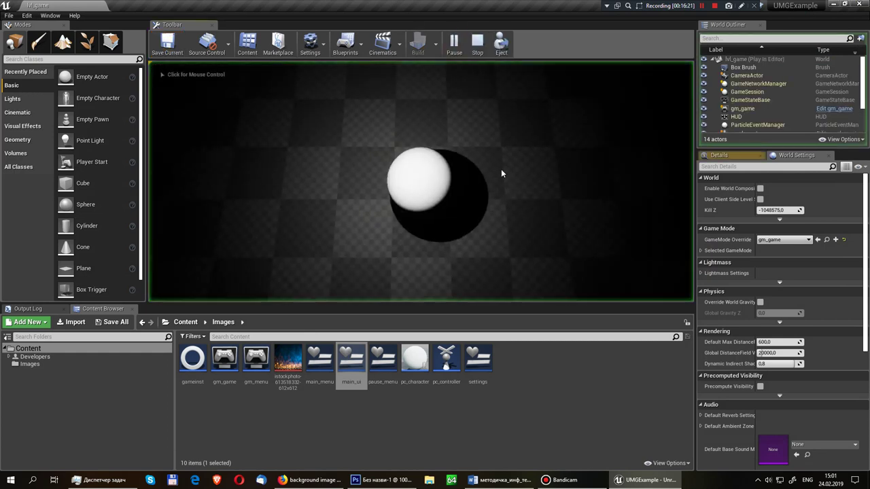
pyautogui.click(501, 171)
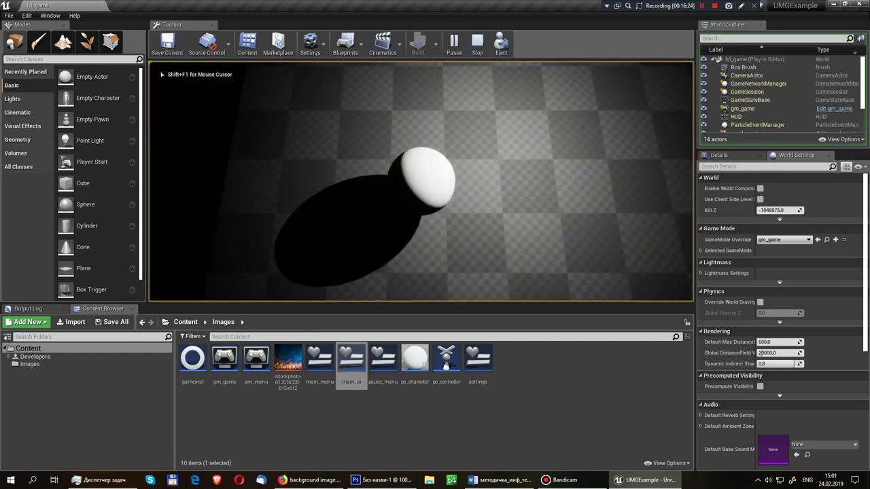
pyautogui.press('Escape')
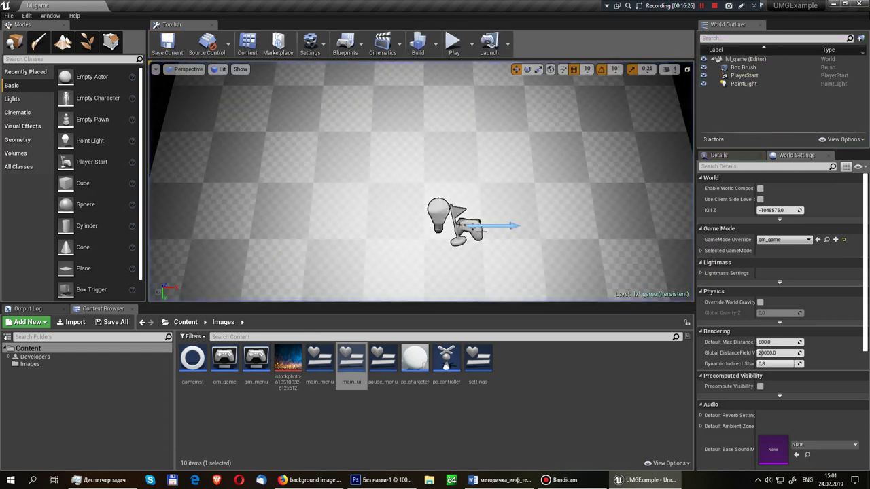
pyautogui.scroll(-5, 506, 221)
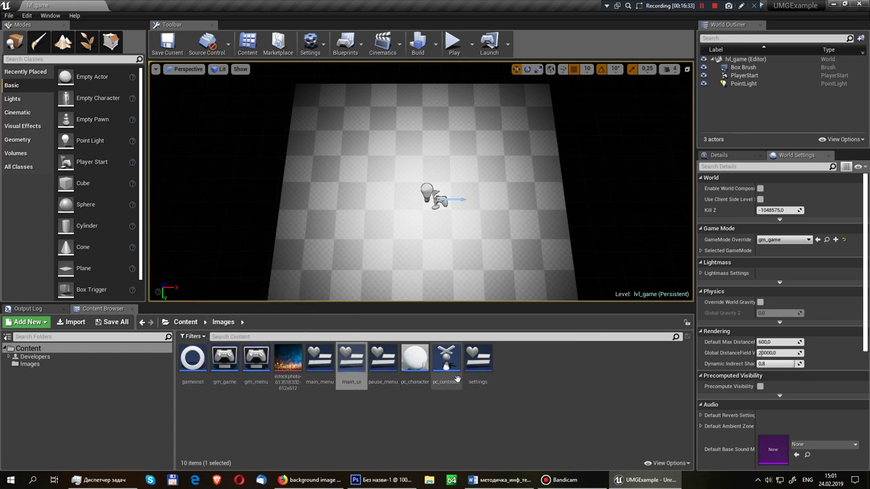
pyautogui.doubleClick(414, 360)
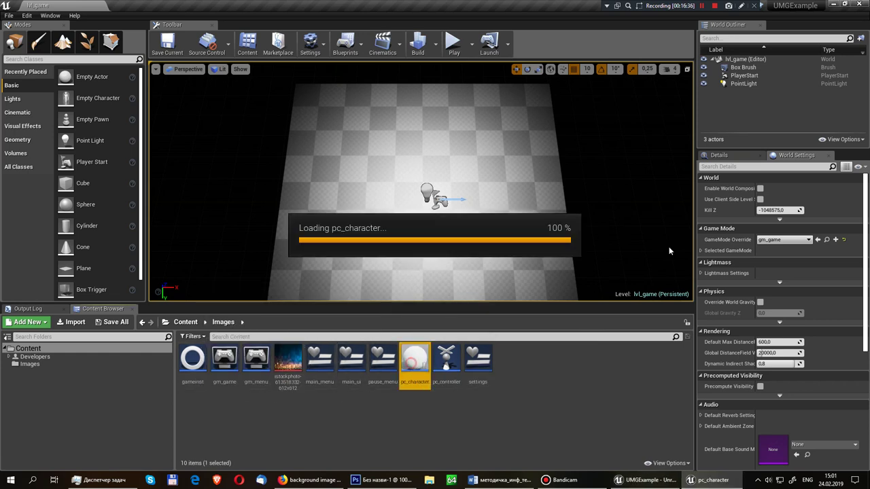
# Step: Create two new functions in pc_character: show_main_ui and show_pause_menu
pyautogui.scroll(-4, 471, 217)
pyautogui.moveTo(471, 217); pyautogui.dragTo(472, 300, button='right')
pyautogui.scroll(6, 391, 290)
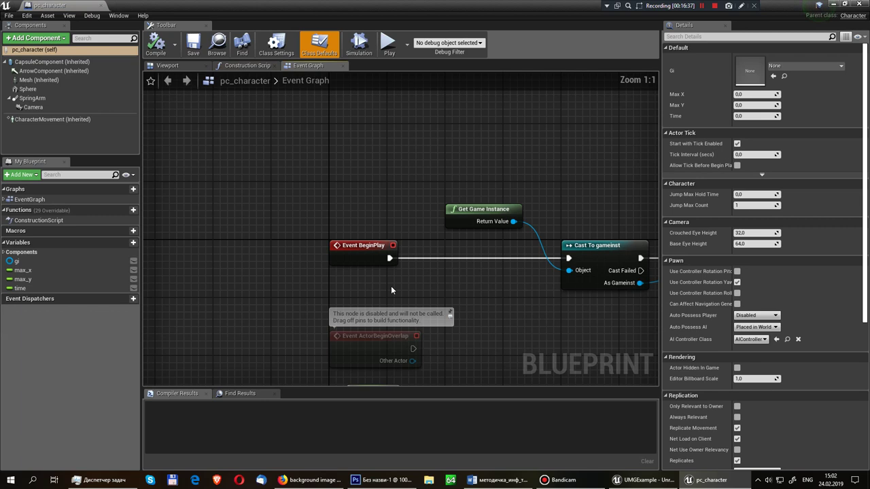
pyautogui.moveTo(336, 275); pyautogui.dragTo(199, 221, button='right')
pyautogui.moveTo(375, 216); pyautogui.dragTo(303, 216, button='right')
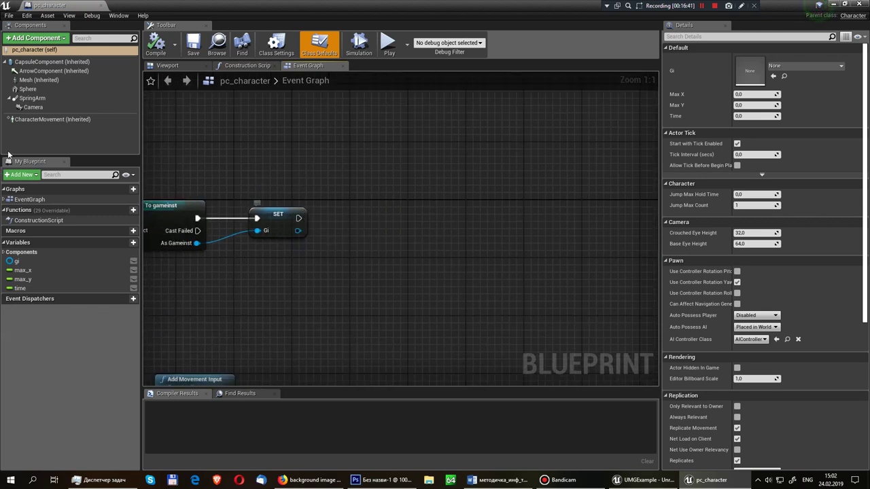
pyautogui.moveTo(123, 215)
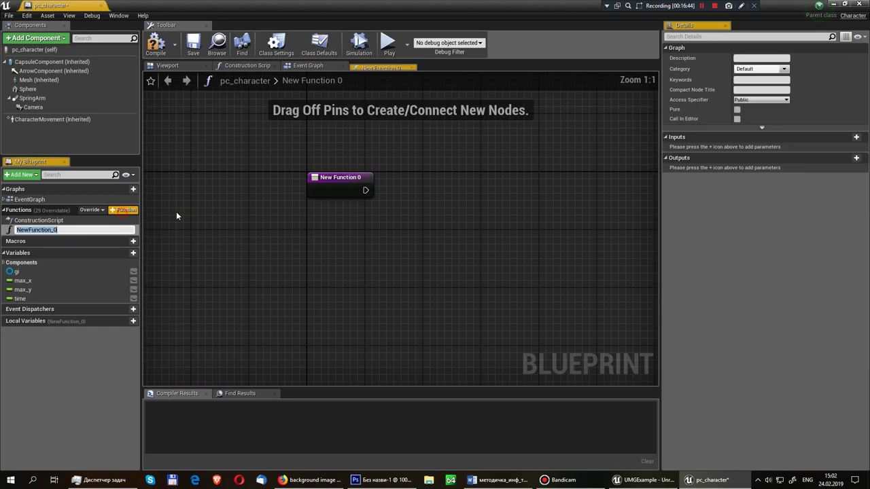
pyautogui.write('show_main_ui')
pyautogui.press('Return')
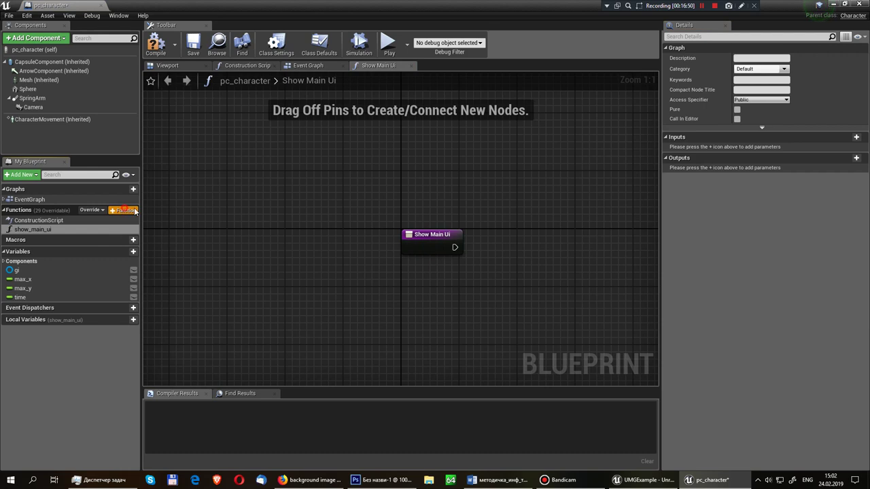
pyautogui.click(125, 210)
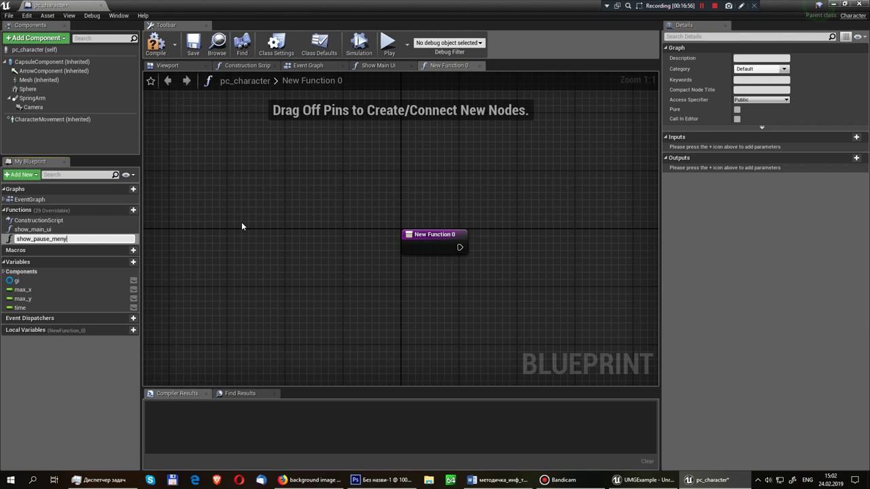
pyautogui.write('u')
pyautogui.press('Return')
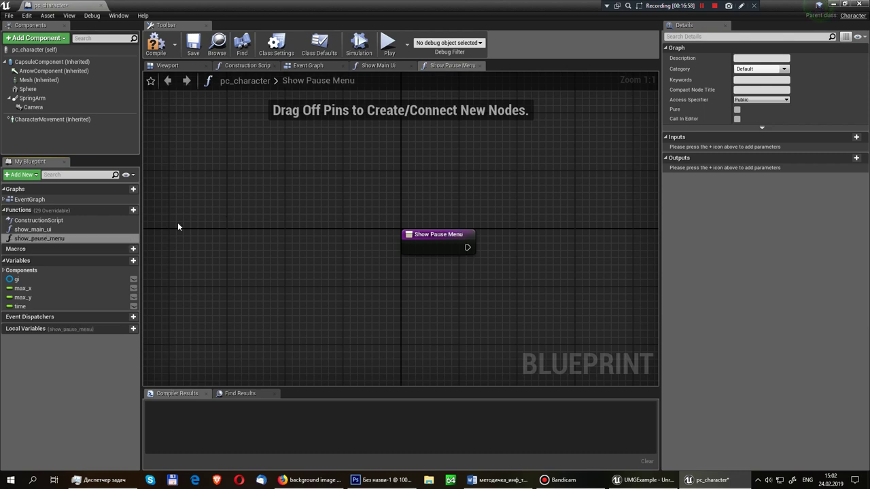
# Step: In show_main_ui, add a Create Widget node with its class set to main_ui
pyautogui.doubleClick(133, 234)
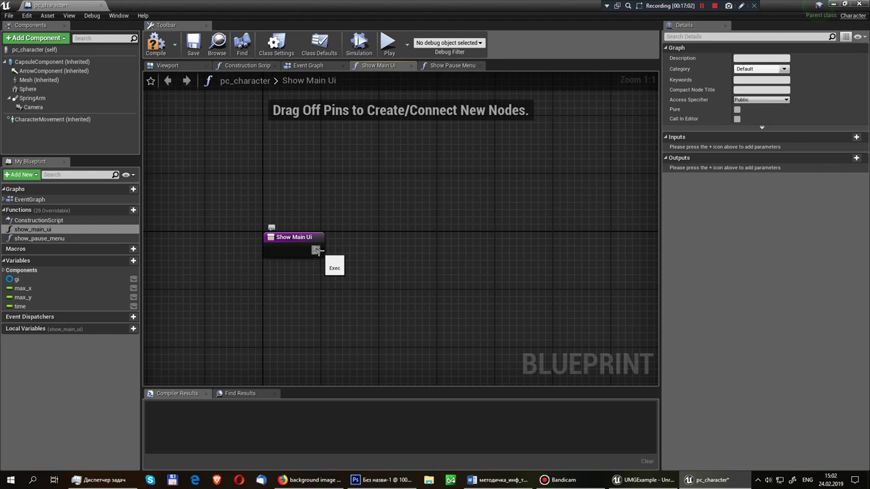
pyautogui.moveTo(316, 250); pyautogui.dragTo(460, 241)
pyautogui.write('create')
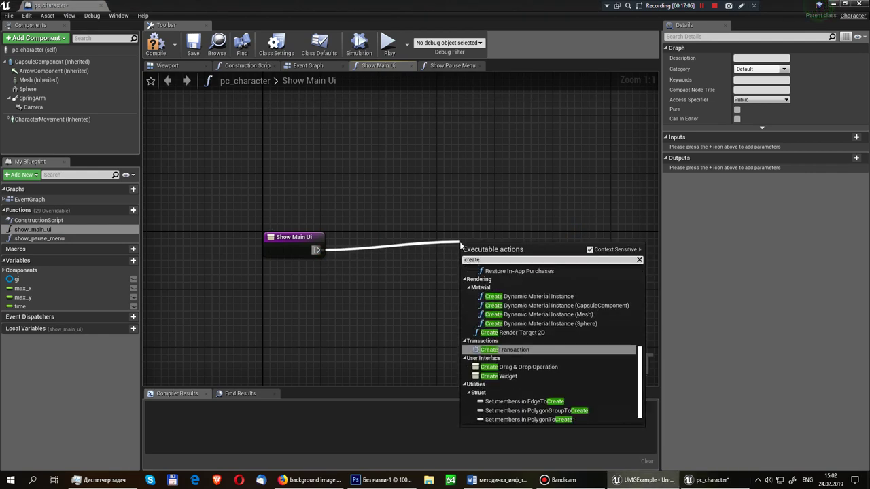
pyautogui.write('wi')
pyautogui.press('Return')
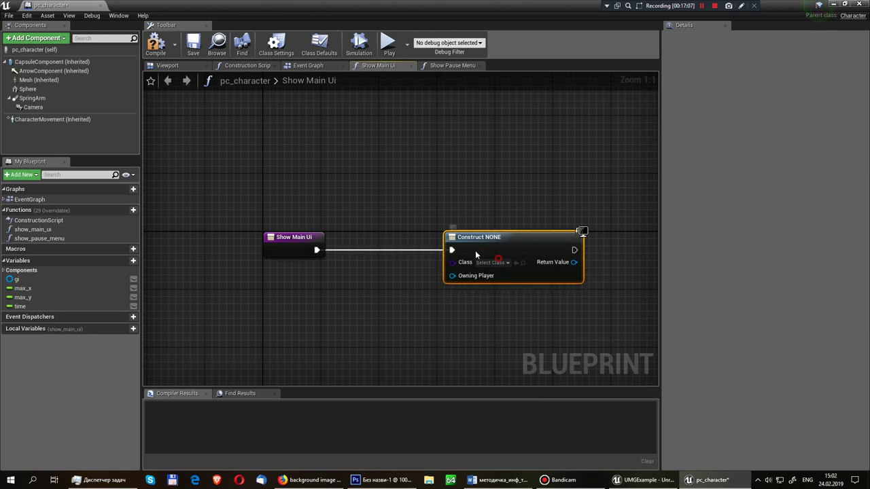
pyautogui.click(486, 263)
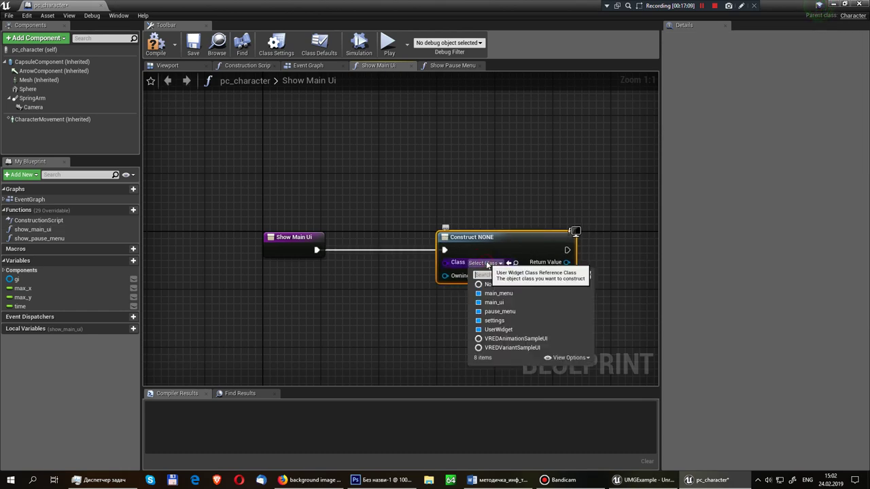
pyautogui.click(505, 306)
pyautogui.moveTo(548, 260); pyautogui.dragTo(411, 260, button='right')
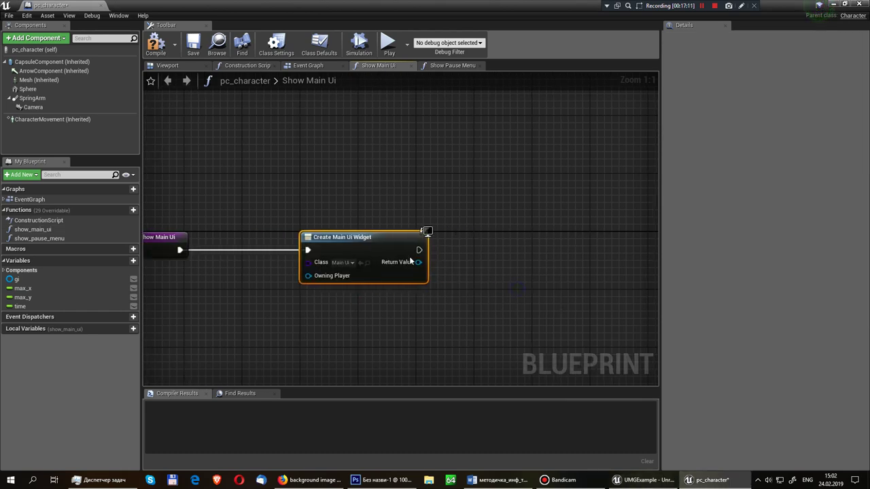
# Step: Wire Get Player Controller into the widget's Owning Player and compile
pyautogui.moveTo(328, 280); pyautogui.dragTo(271, 136)
pyautogui.write('get')
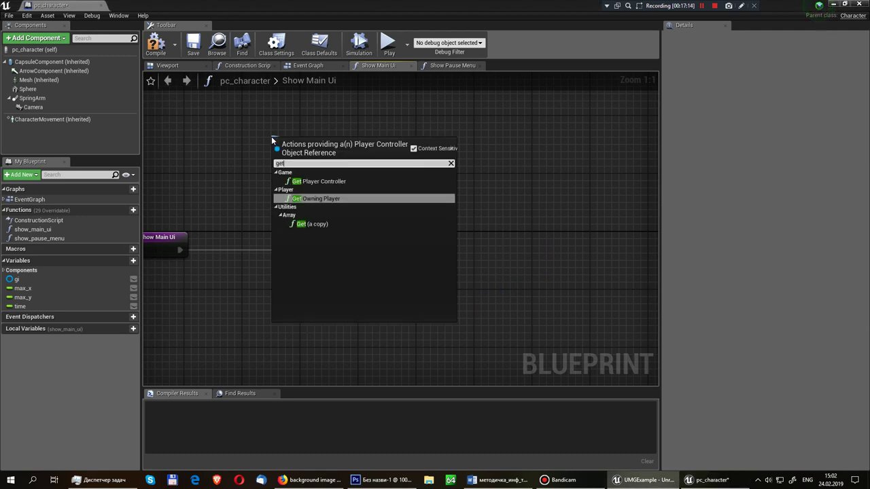
pyautogui.press('Up')
pyautogui.press('Return')
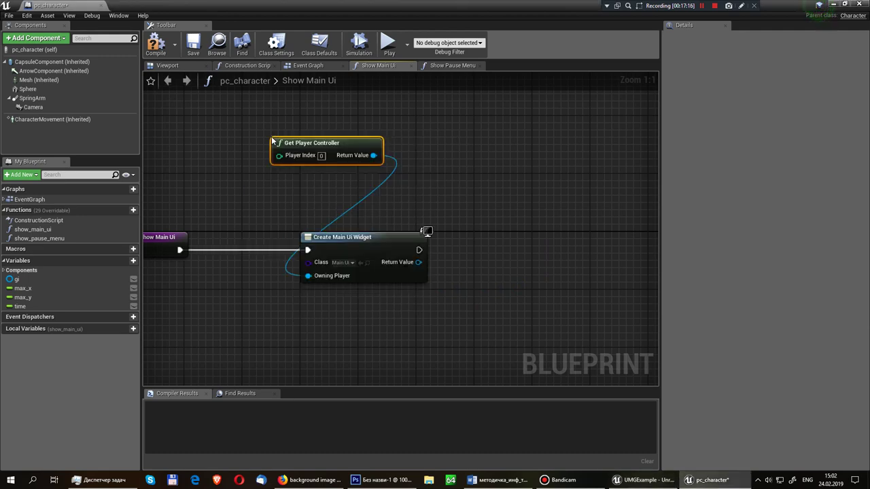
pyautogui.moveTo(329, 139); pyautogui.dragTo(214, 172)
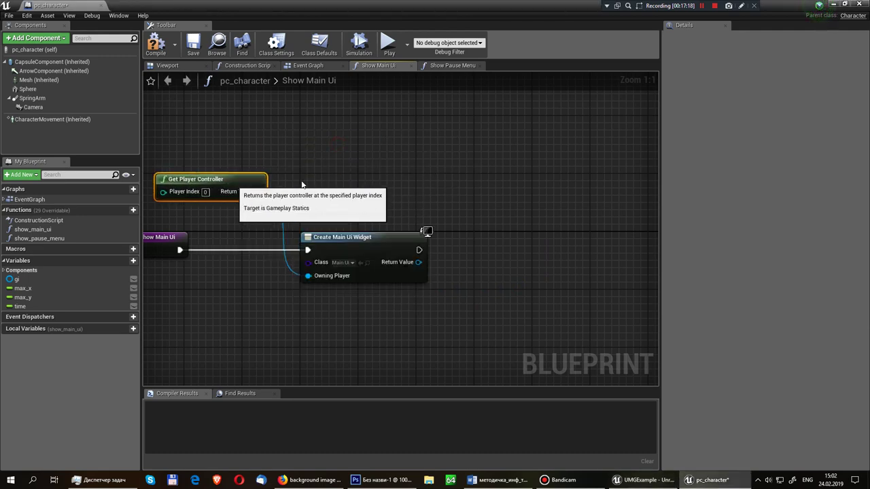
pyautogui.moveTo(214, 172); pyautogui.dragTo(305, 141, button='right')
pyautogui.moveTo(315, 159); pyautogui.dragTo(285, 172)
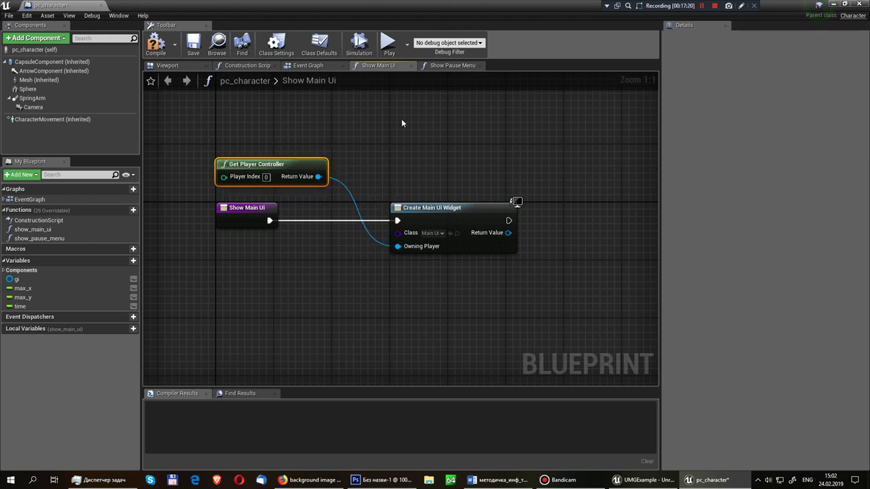
pyautogui.click(155, 47)
# Step: Add the created widget to the viewport with Add to Viewport, then compile and save
pyautogui.moveTo(508, 183); pyautogui.dragTo(420, 175, button='right')
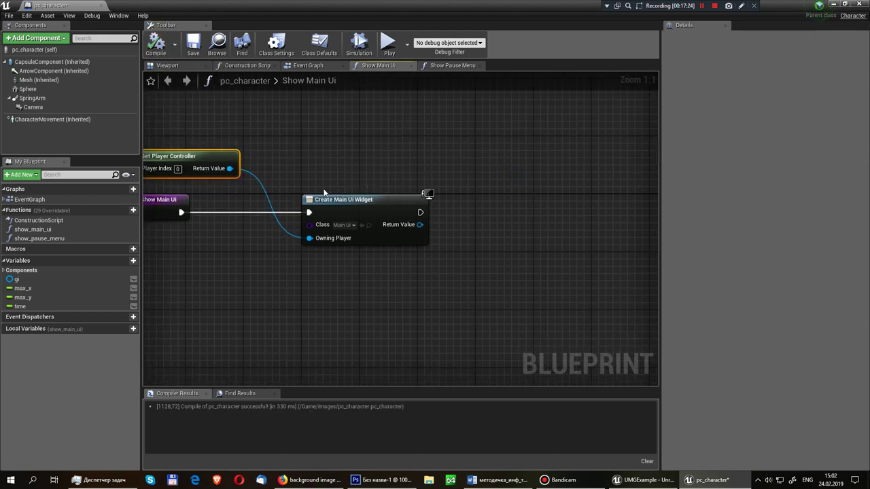
pyautogui.moveTo(386, 257); pyautogui.dragTo(450, 319, button='right')
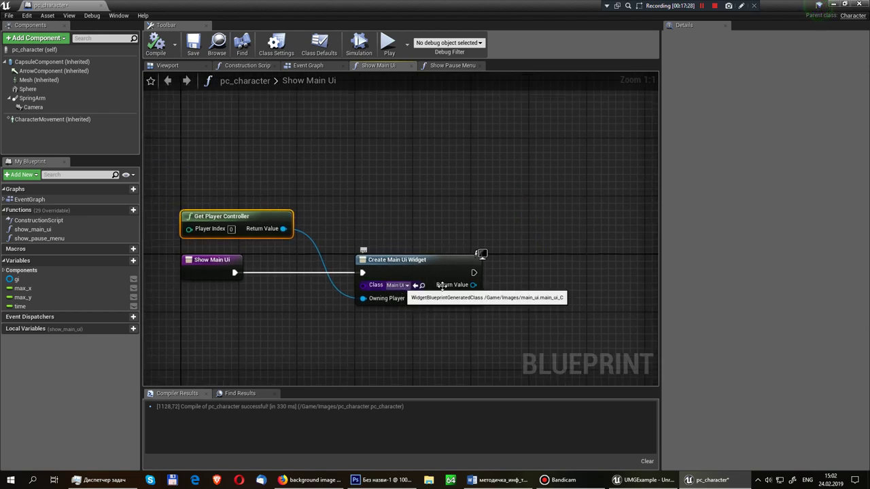
pyautogui.moveTo(473, 285); pyautogui.dragTo(572, 277)
pyautogui.write('add to vie')
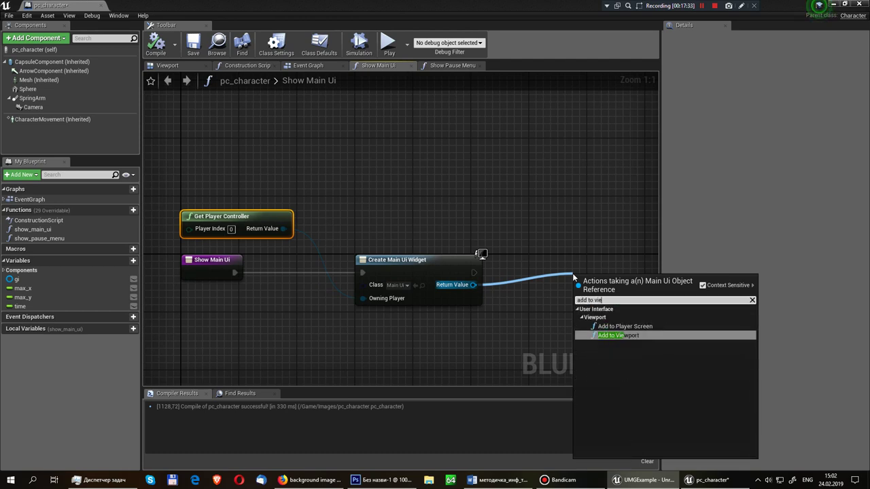
pyautogui.press('Return')
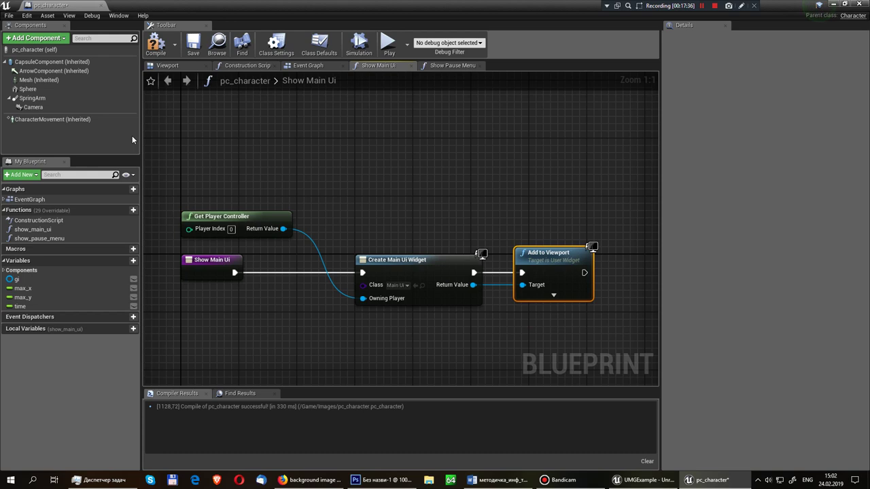
pyautogui.click(154, 50)
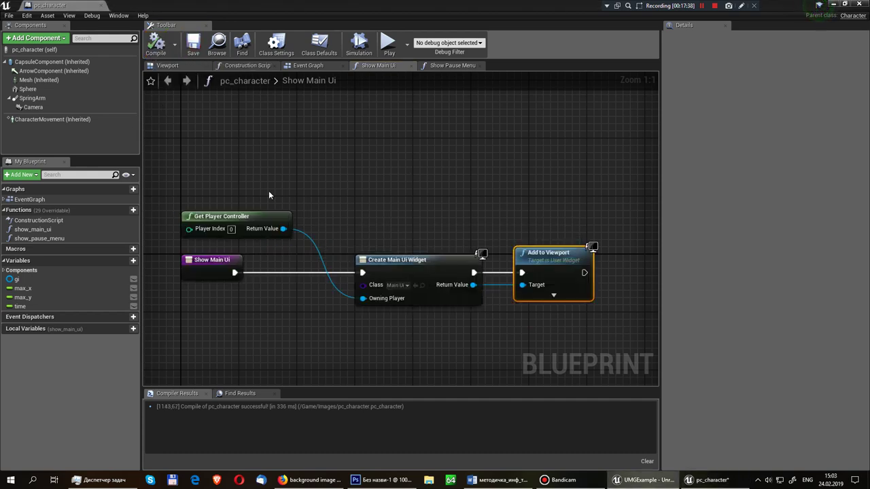
pyautogui.moveTo(242, 217); pyautogui.dragTo(416, 225)
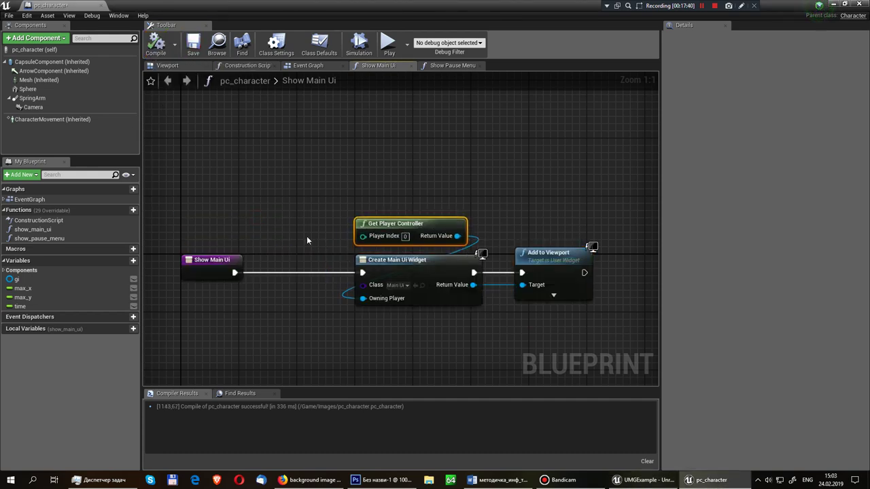
pyautogui.moveTo(351, 224); pyautogui.dragTo(316, 223, button='right')
pyautogui.moveTo(333, 231); pyautogui.dragTo(381, 231)
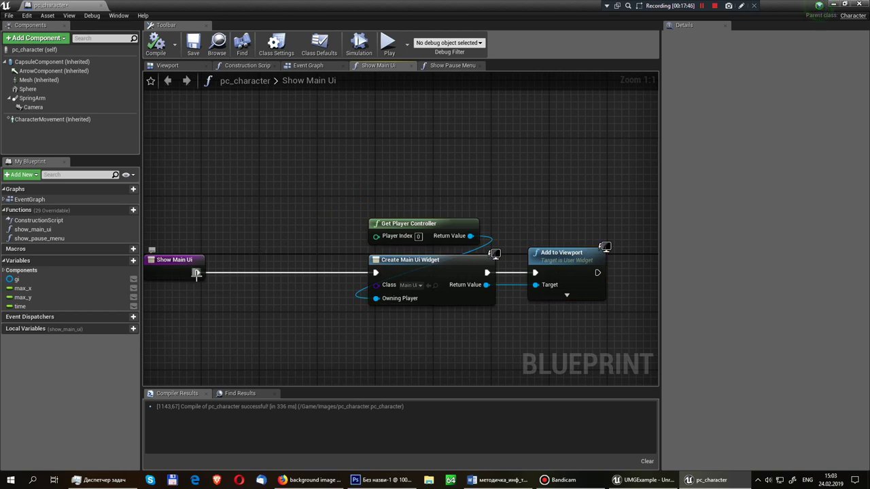
# Step: Insert Remove All Widgets before Create Widget in show_main_ui and recompile
pyautogui.moveTo(197, 274); pyautogui.dragTo(240, 269)
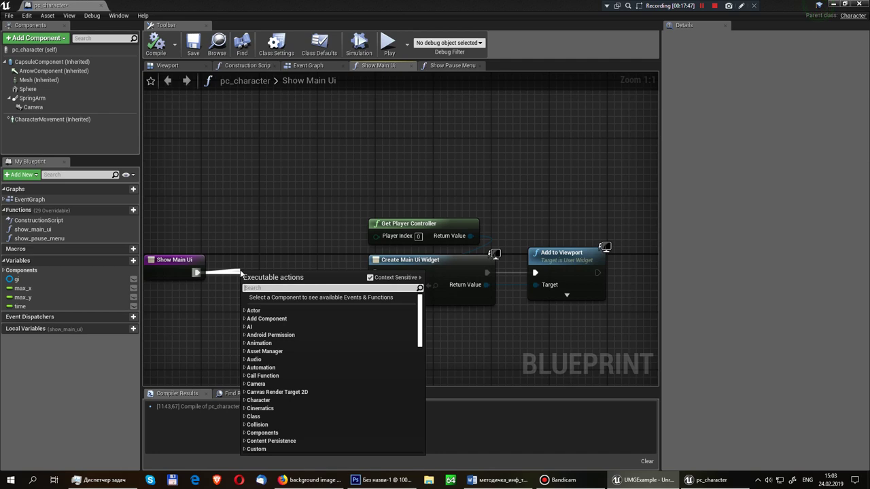
pyautogui.write('remove')
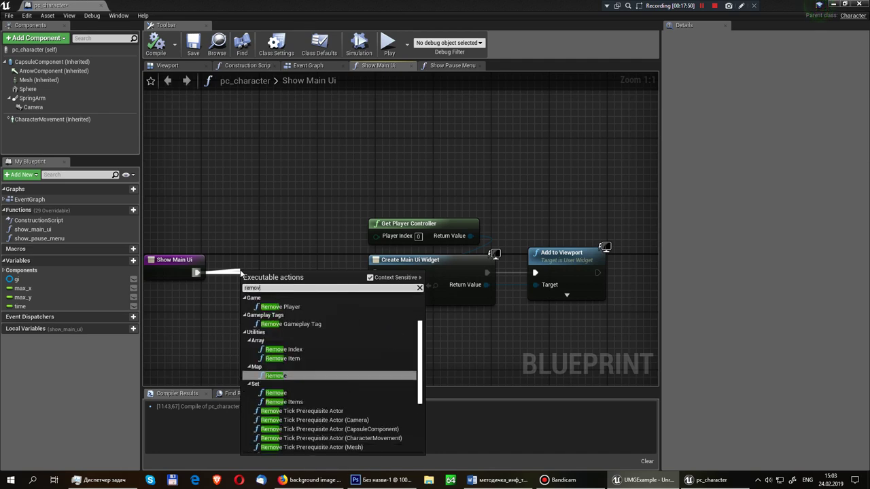
pyautogui.write('a')
pyautogui.press('Return')
pyautogui.moveTo(271, 275); pyautogui.dragTo(272, 260)
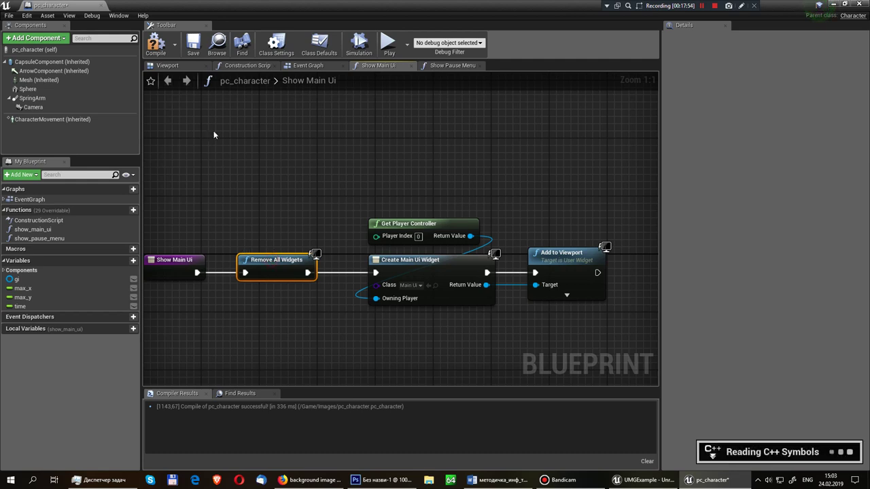
pyautogui.click(164, 49)
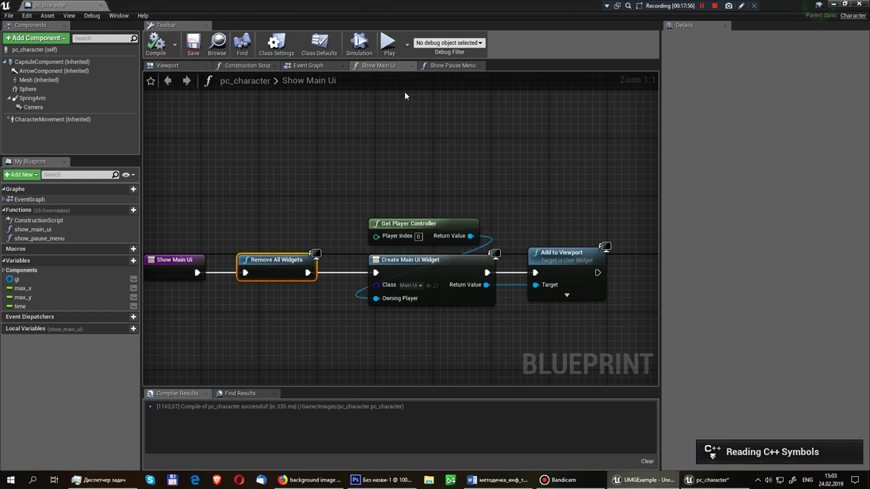
# Step: Play-test the level, stop it, and reopen the pc_character blueprint
pyautogui.click(68, 6)
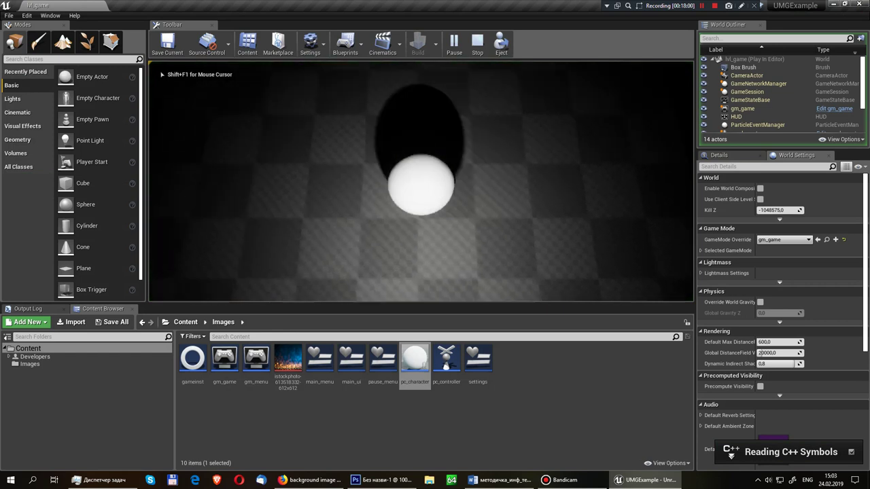
pyautogui.press('Escape')
pyautogui.doubleClick(414, 360)
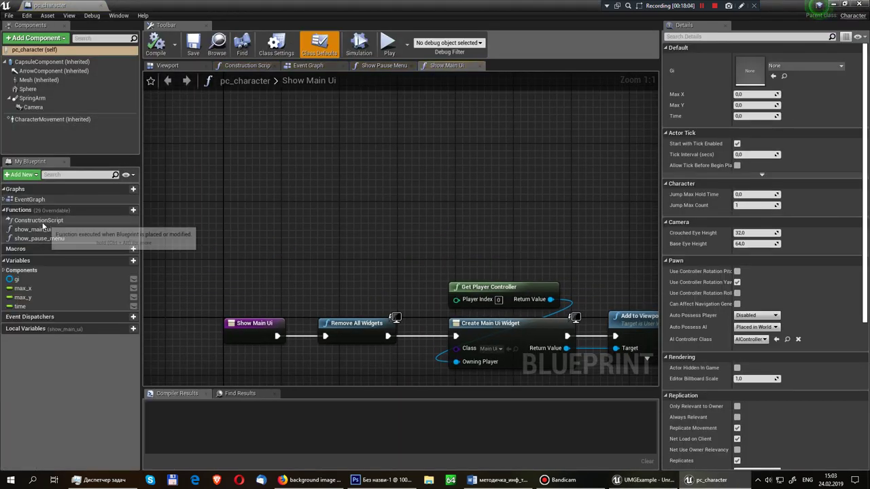
# Step: In the Event Graph, call Show Main Ui right after the SET gi node and compile
pyautogui.click(317, 66)
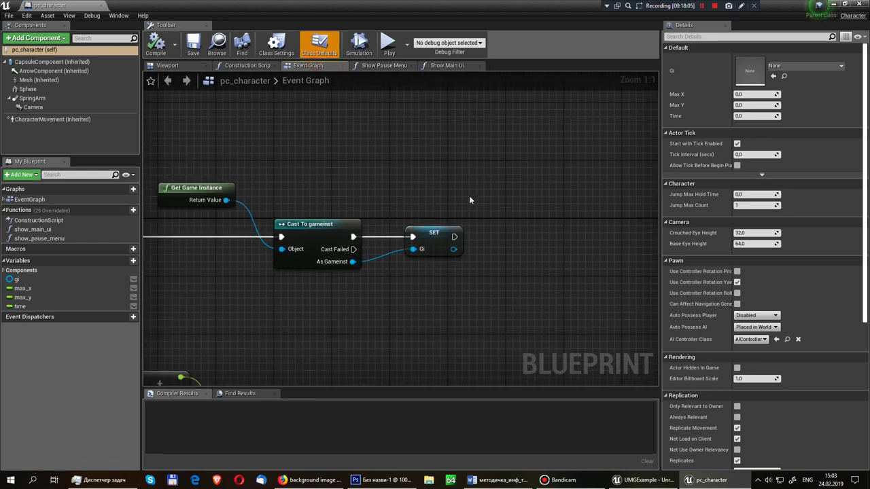
pyautogui.moveTo(518, 246)
pyautogui.mouseDown(button='right')
pyautogui.moveTo(413, 216)
pyautogui.moveTo(469, 206)
pyautogui.mouseUp(button='right')
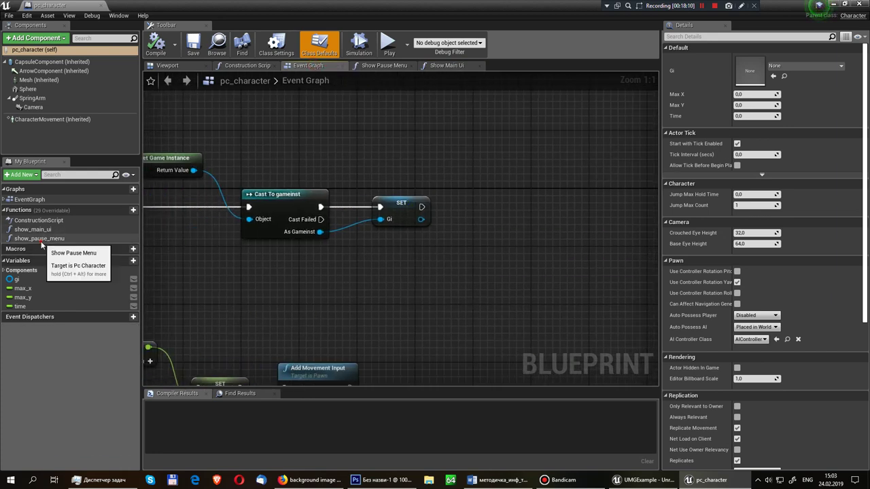
pyautogui.moveTo(39, 238); pyautogui.dragTo(478, 209)
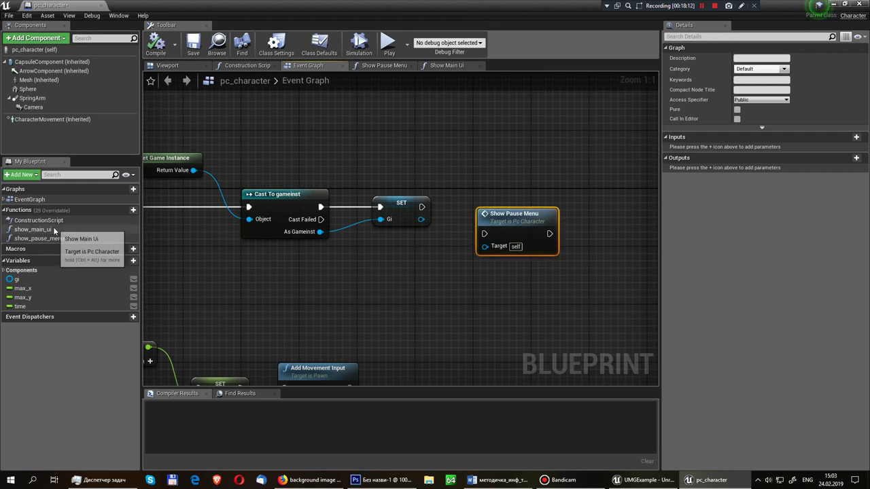
pyautogui.press('Delete')
pyautogui.moveTo(33, 229); pyautogui.dragTo(523, 208)
pyautogui.moveTo(422, 203); pyautogui.dragTo(527, 231)
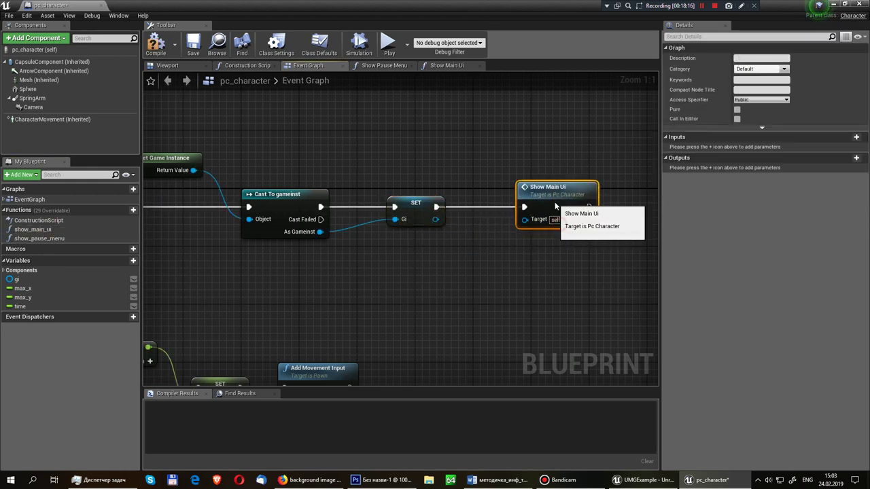
pyautogui.doubleClick(552, 211)
pyautogui.click(155, 43)
pyautogui.scroll(-2, 336, 147)
pyautogui.moveTo(354, 179); pyautogui.dragTo(379, 159, button='right')
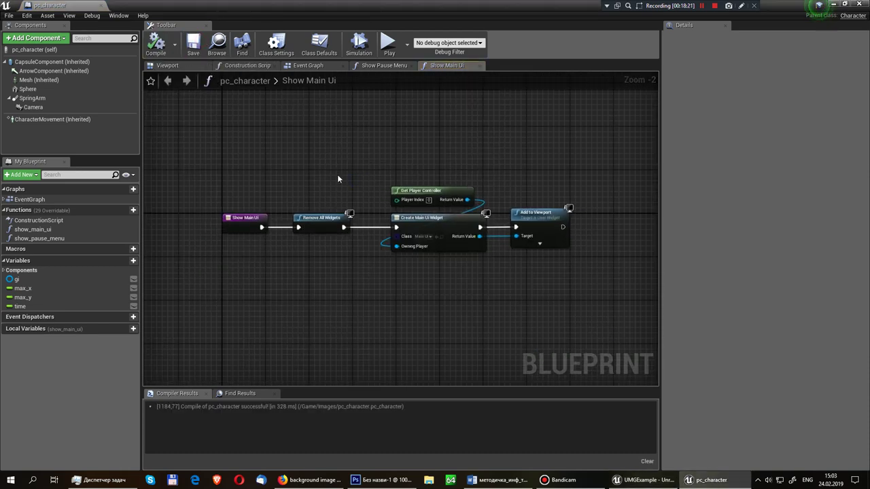
# Step: Expose Create Widget's Class pin as a Class input on the function entry node
pyautogui.moveTo(307, 160); pyautogui.dragTo(534, 276)
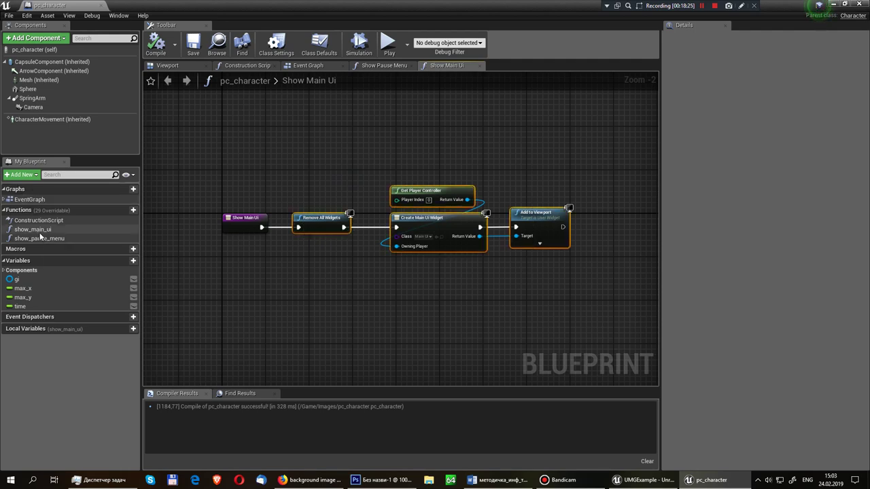
pyautogui.scroll(2, 296, 255)
pyautogui.moveTo(297, 255); pyautogui.dragTo(373, 242, button='right')
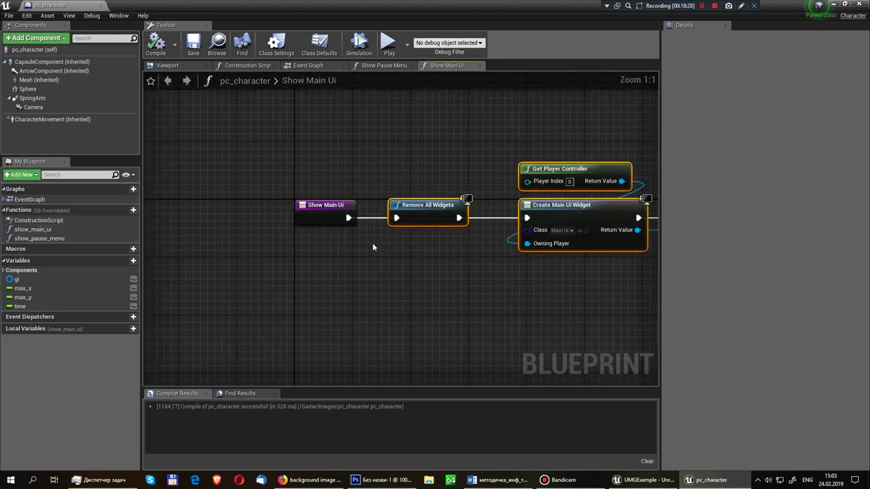
pyautogui.click(324, 223)
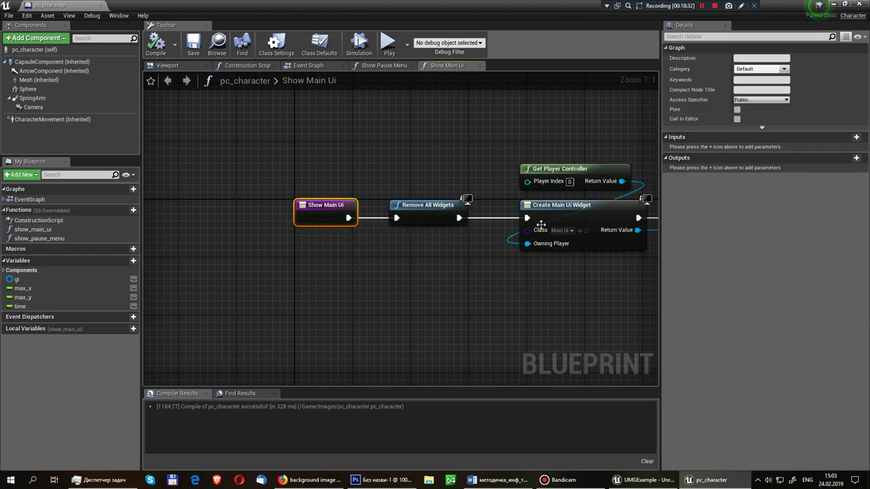
pyautogui.moveTo(534, 235); pyautogui.dragTo(323, 229)
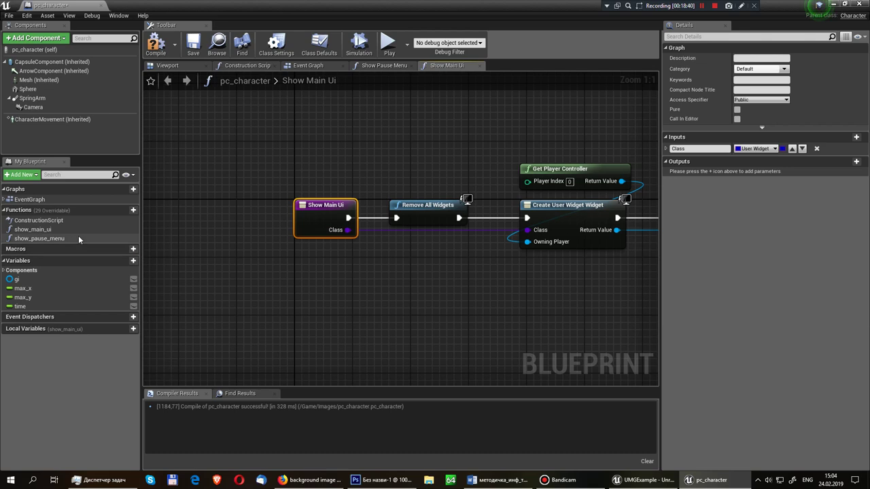
# Step: Rename show_main_ui to show_ui_widget and delete the show_pause_menu function
pyautogui.click(57, 230)
pyautogui.click(57, 230)
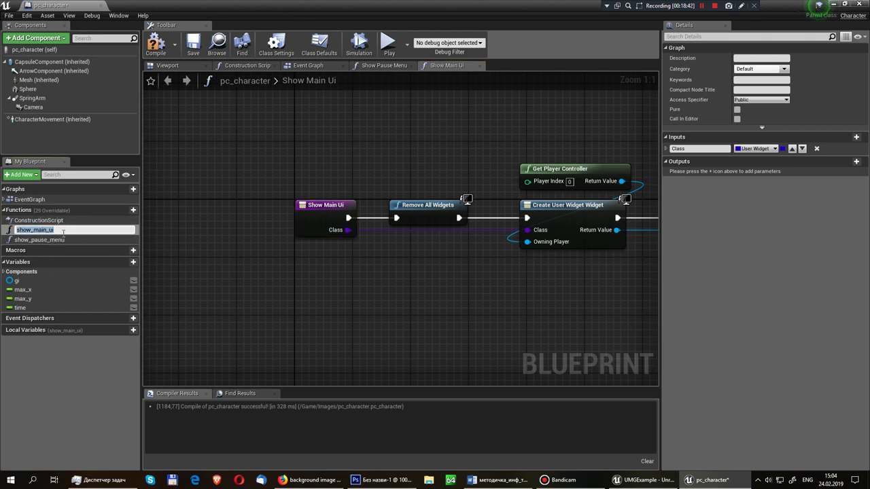
pyautogui.click(56, 230)
pyautogui.write('_widget')
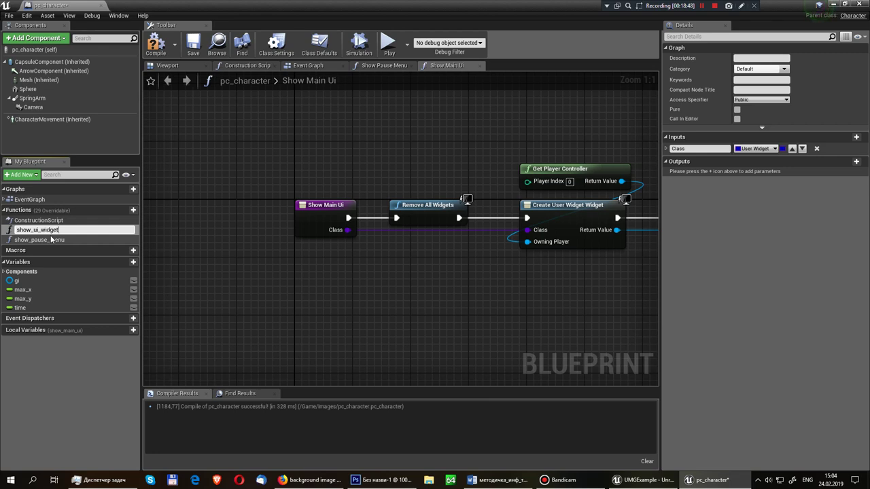
pyautogui.press('Return')
pyautogui.click(51, 239)
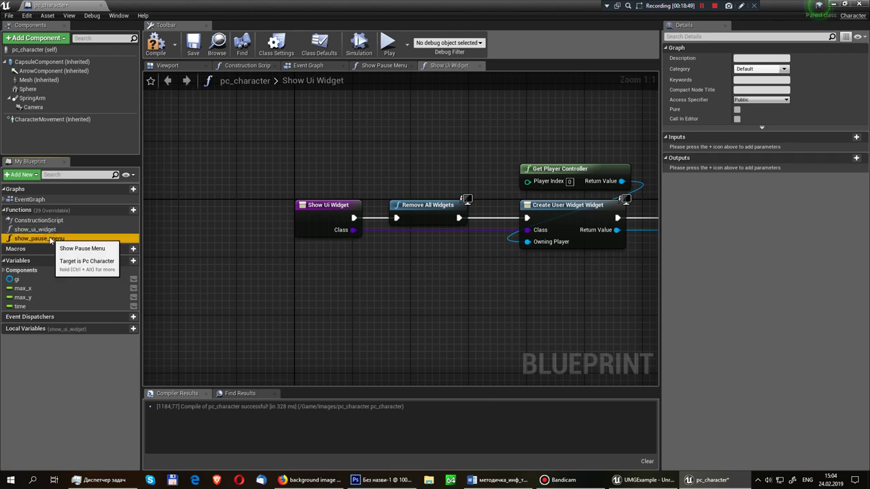
pyautogui.press('Delete')
pyautogui.doubleClick(35, 229)
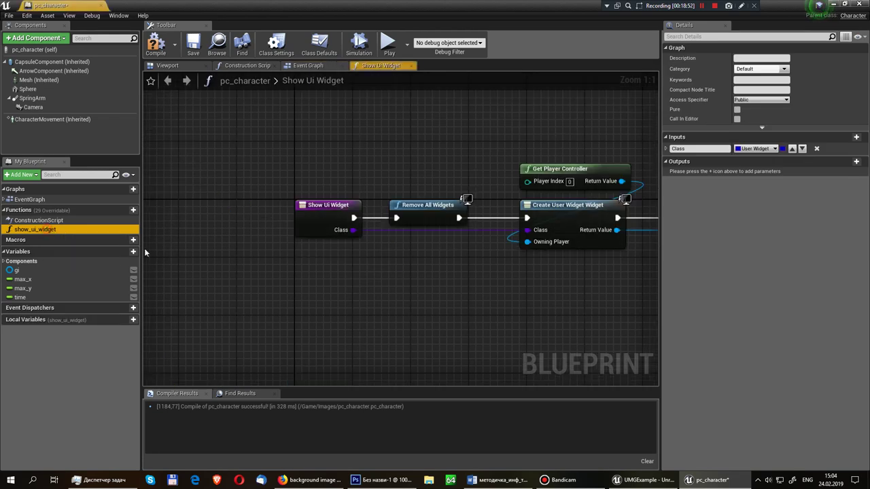
# Step: Set the Show Ui Widget call's Class to Main Ui, then compile and save pc_character
pyautogui.click(305, 66)
pyautogui.click(469, 207)
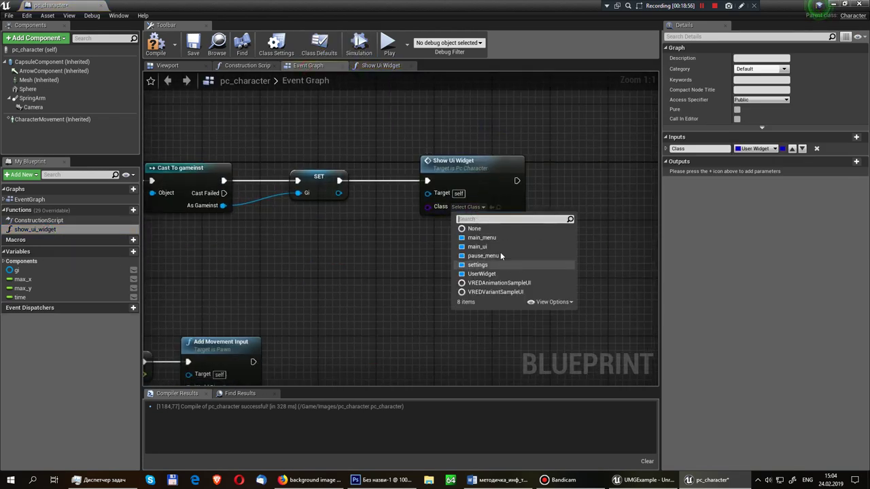
pyautogui.click(475, 247)
pyautogui.click(156, 45)
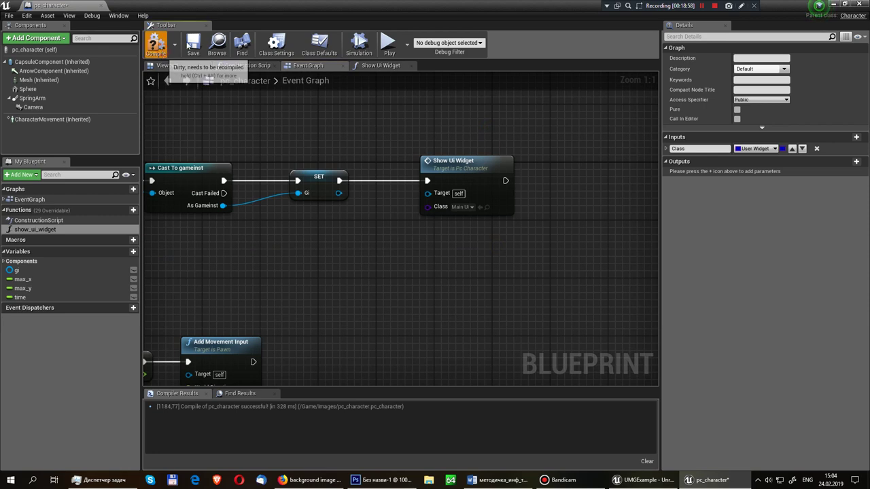
pyautogui.click(193, 44)
pyautogui.doubleClick(468, 168)
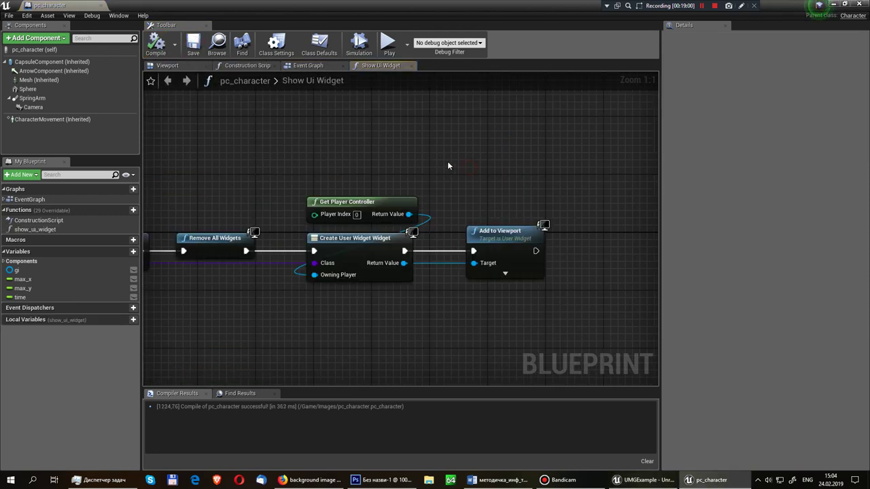
pyautogui.click(156, 44)
pyautogui.click(210, 42)
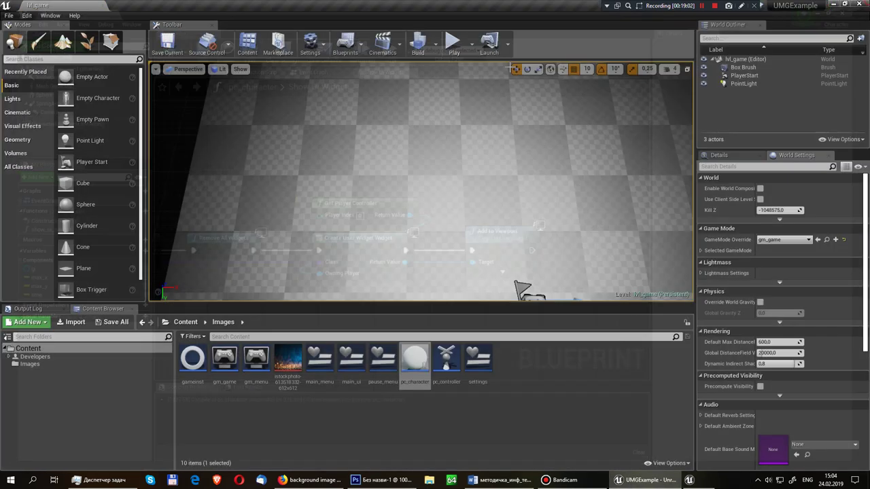
# Step: Play-test the level, close pc_character, and open the main_ui widget blueprint
pyautogui.click(454, 44)
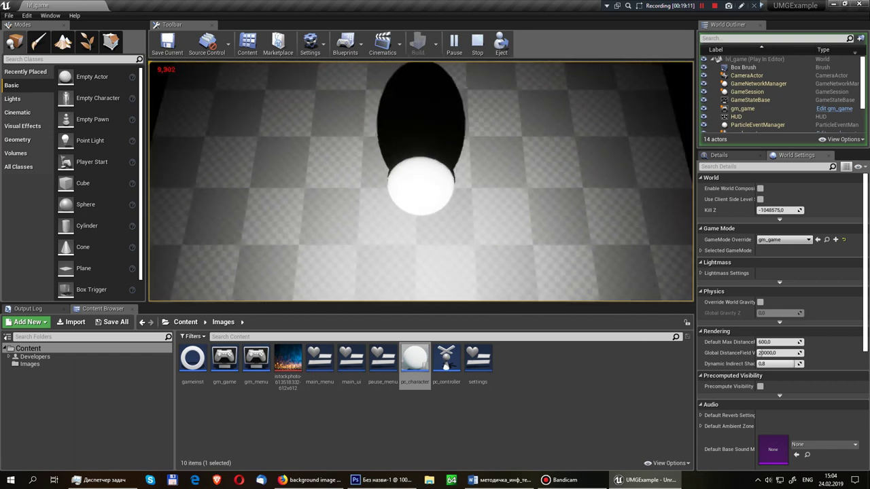
pyautogui.press('Escape')
pyautogui.doubleClick(415, 360)
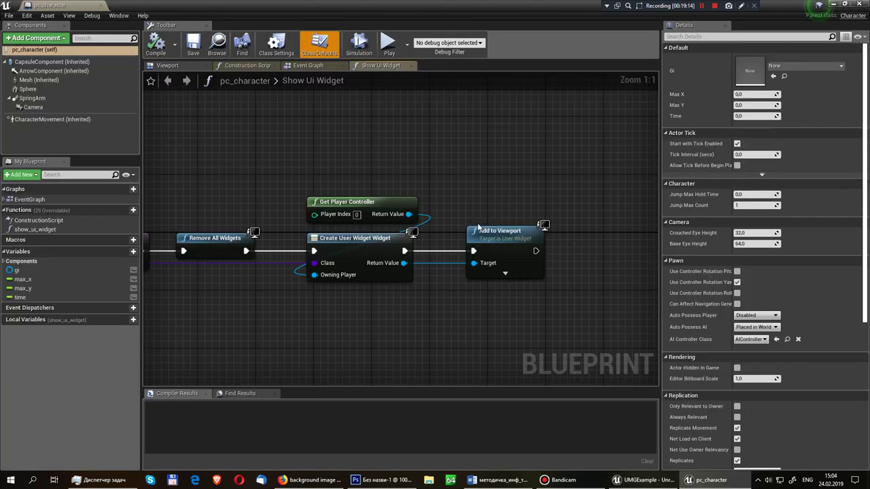
pyautogui.click(860, 4)
pyautogui.click(352, 359)
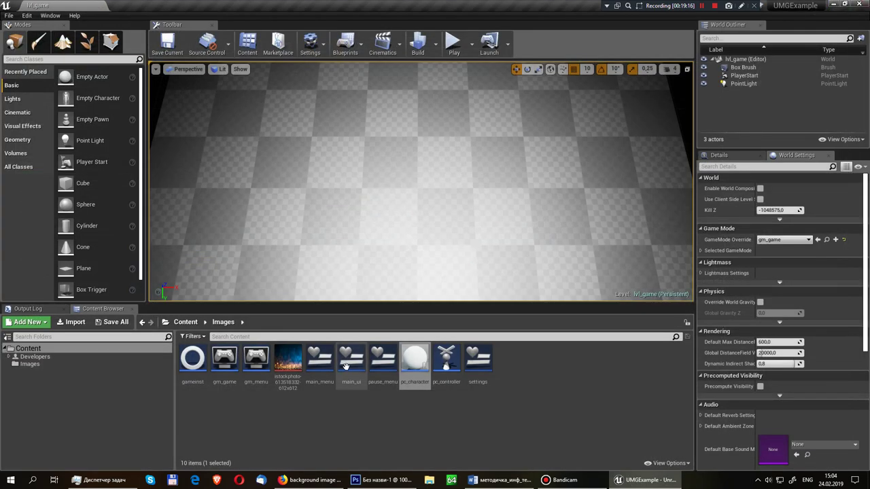
pyautogui.doubleClick(357, 359)
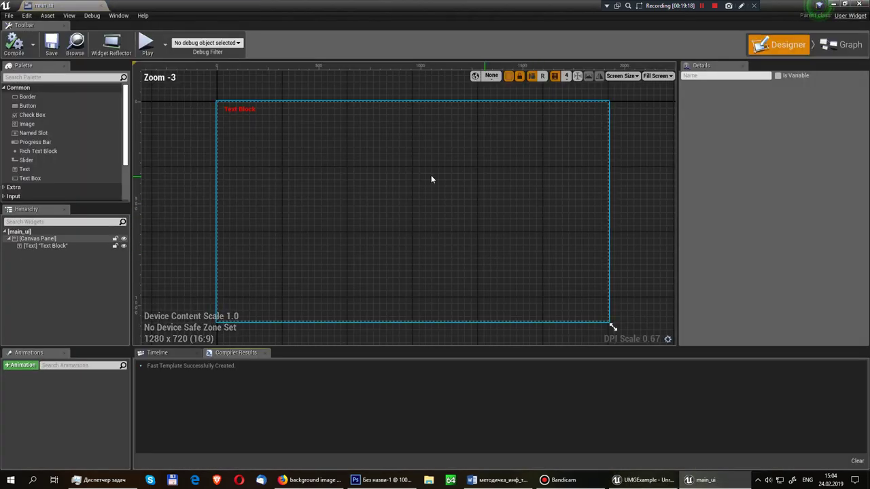
# Step: In the main_ui graph, shift the ToText and Return nodes right to make room
pyautogui.click(842, 45)
pyautogui.moveTo(454, 268); pyautogui.dragTo(428, 258, button='right')
pyautogui.moveTo(381, 208); pyautogui.dragTo(590, 290)
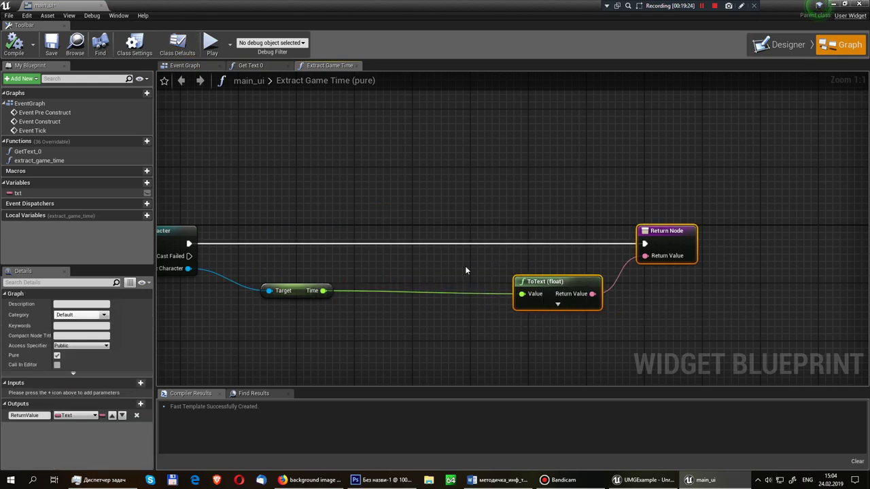
pyautogui.click(428, 272)
pyautogui.moveTo(494, 191); pyautogui.dragTo(785, 304)
pyautogui.moveTo(566, 294); pyautogui.dragTo(645, 294)
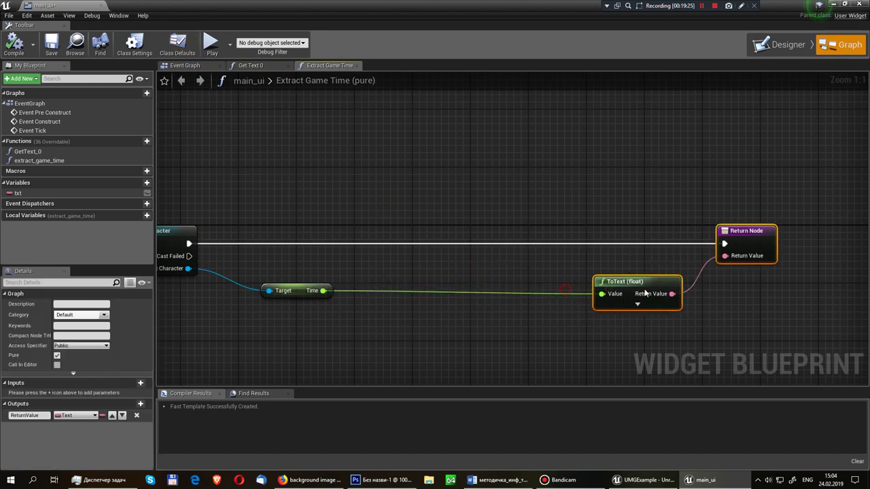
# Step: Insert a Round node between Time and ToText's Value pin, then compile and save main_ui
pyautogui.moveTo(322, 291); pyautogui.dragTo(404, 294)
pyautogui.write('roun')
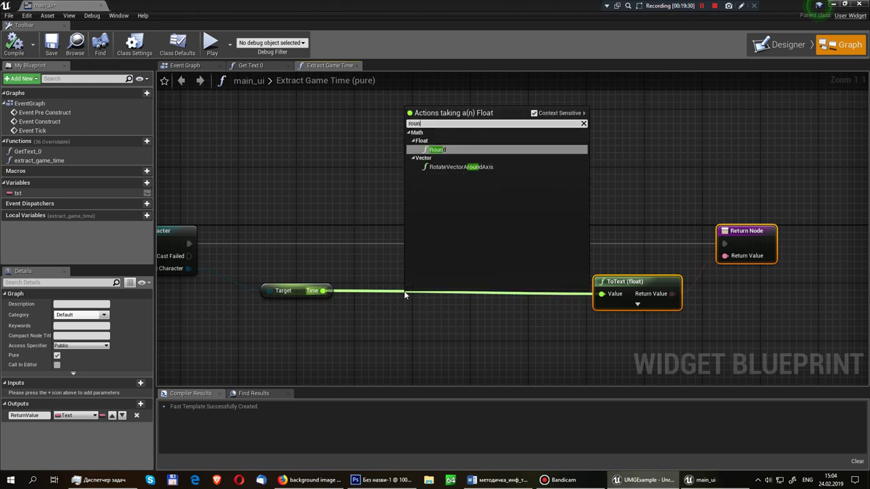
pyautogui.press('Return')
pyautogui.moveTo(418, 301); pyautogui.dragTo(383, 285)
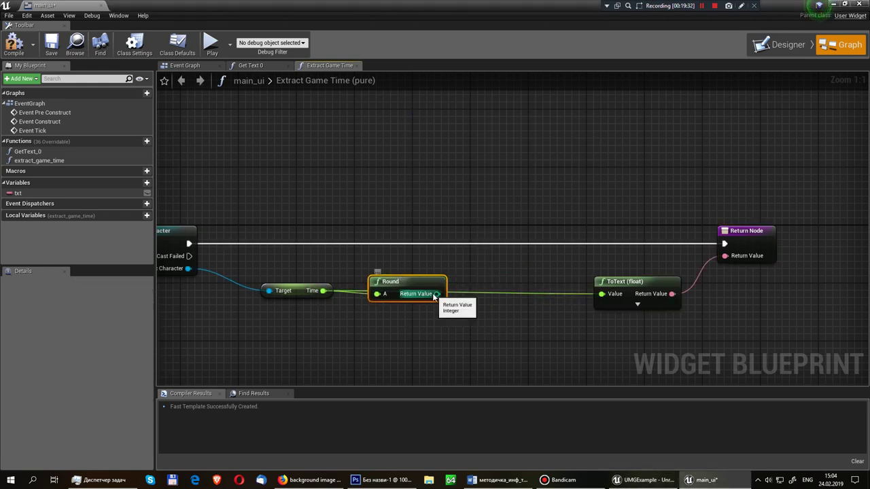
pyautogui.moveTo(436, 294); pyautogui.dragTo(612, 296)
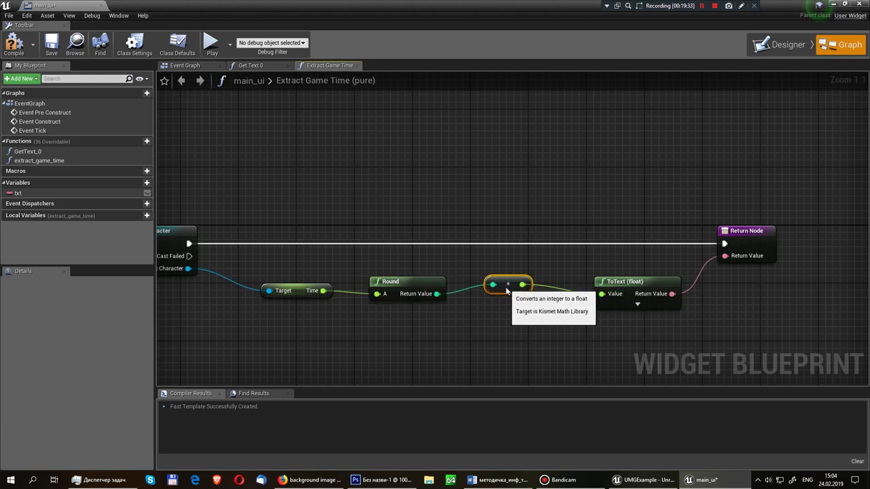
pyautogui.click(14, 45)
pyautogui.click(51, 45)
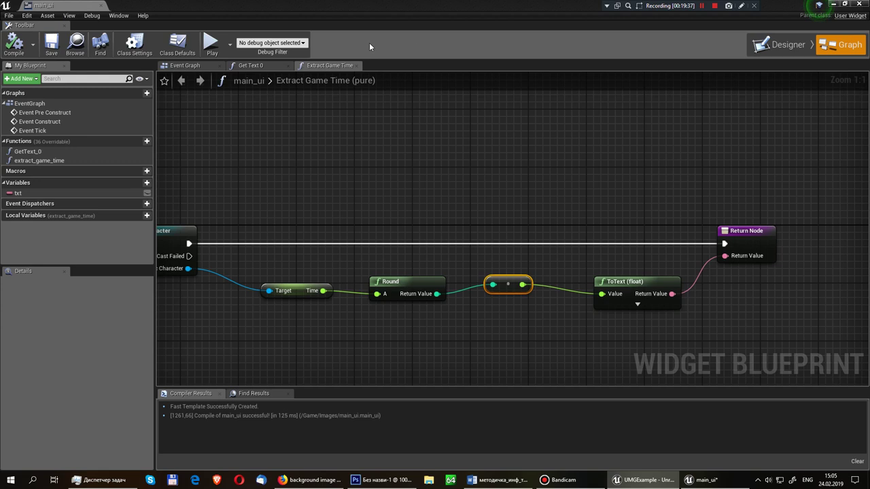
# Step: Close main_ui, save lvl_game, and play-test the level to check the whole-second timer
pyautogui.click(831, 5)
pyautogui.click(158, 45)
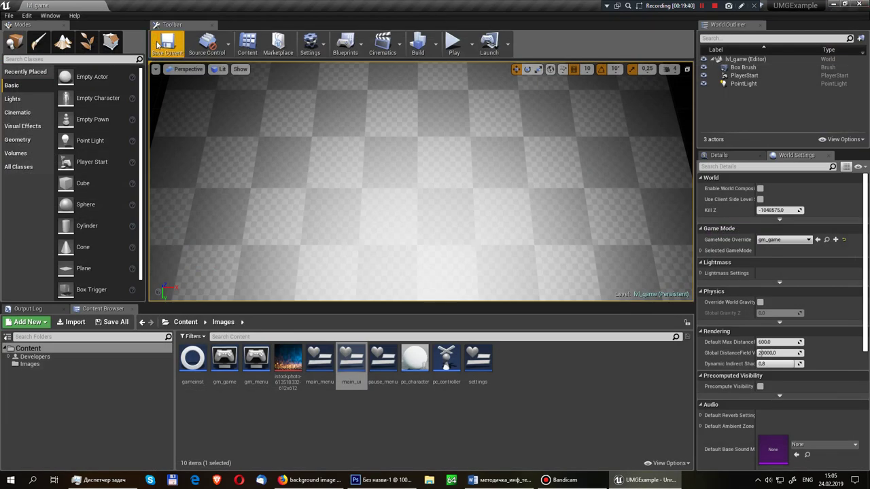
pyautogui.click(445, 42)
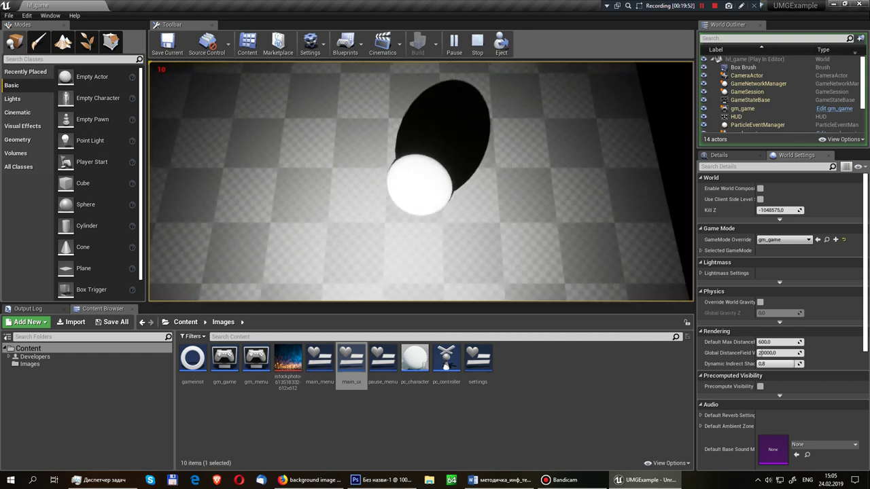
pyautogui.press('Escape')
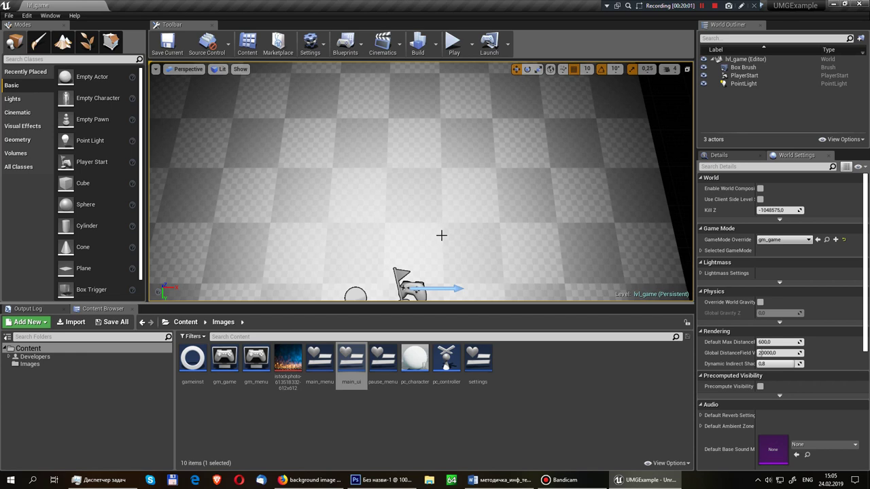
# Step: Reopen main_ui, select its Text Block, and bring up its anchor presets
pyautogui.doubleClick(351, 358)
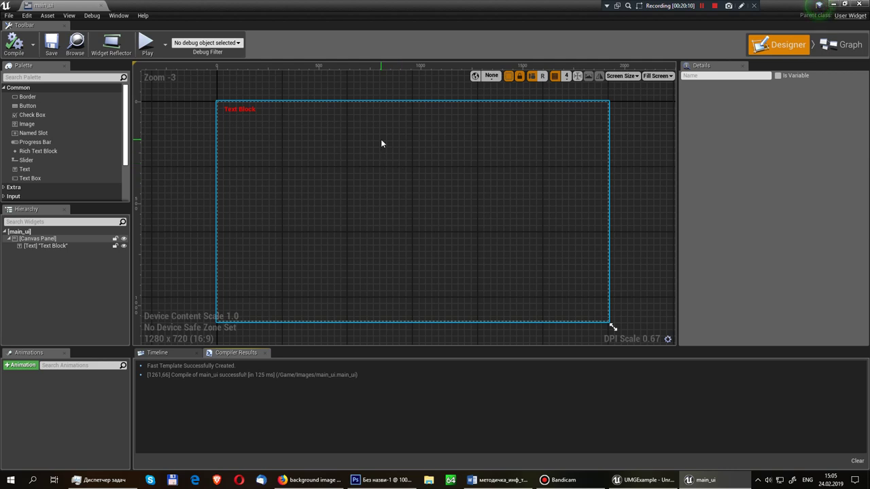
pyautogui.click(250, 110)
pyautogui.click(185, 130)
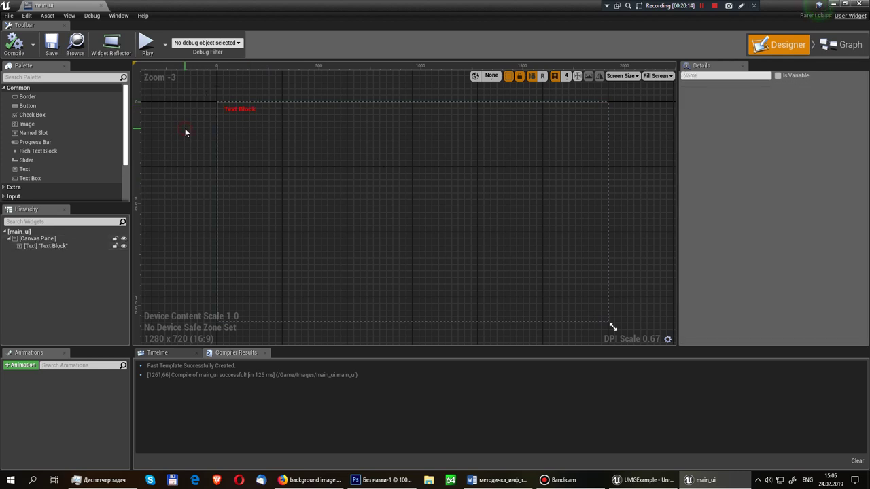
pyautogui.click(228, 112)
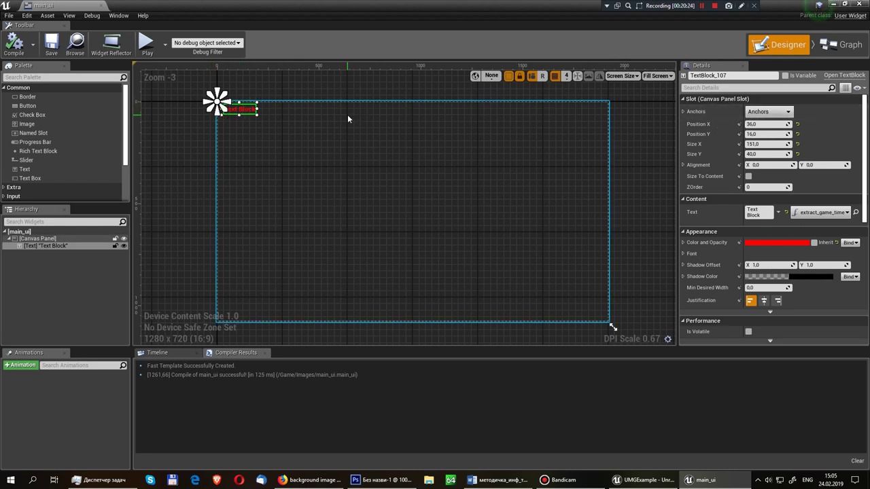
pyautogui.click(779, 112)
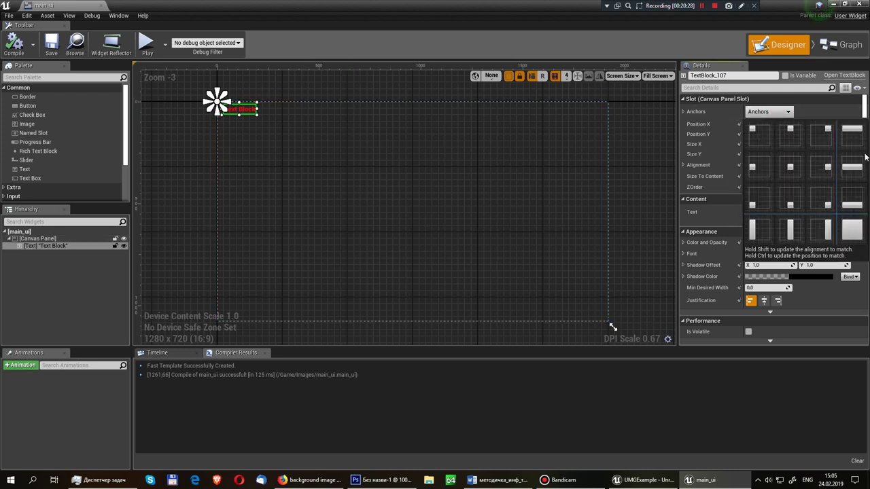
# Step: Nudge the Text Block to position 16, 20 and bring up the preview screen-size list
pyautogui.click(298, 84)
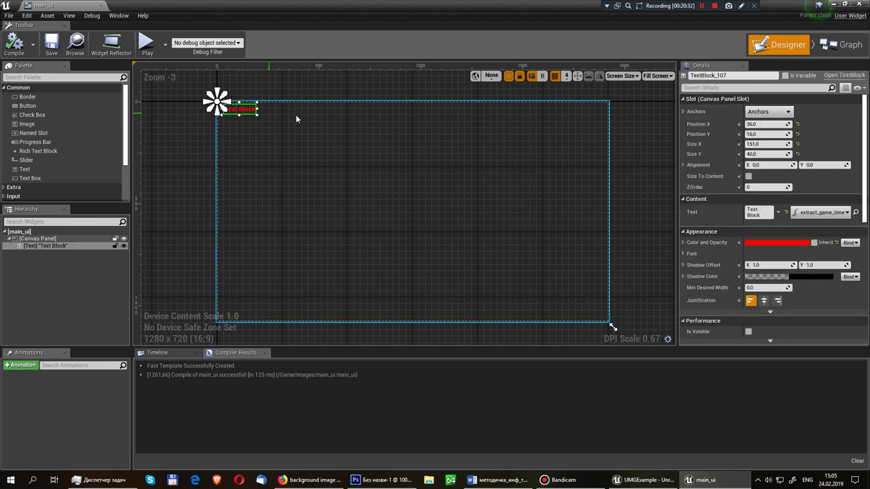
pyautogui.scroll(8, 251, 116)
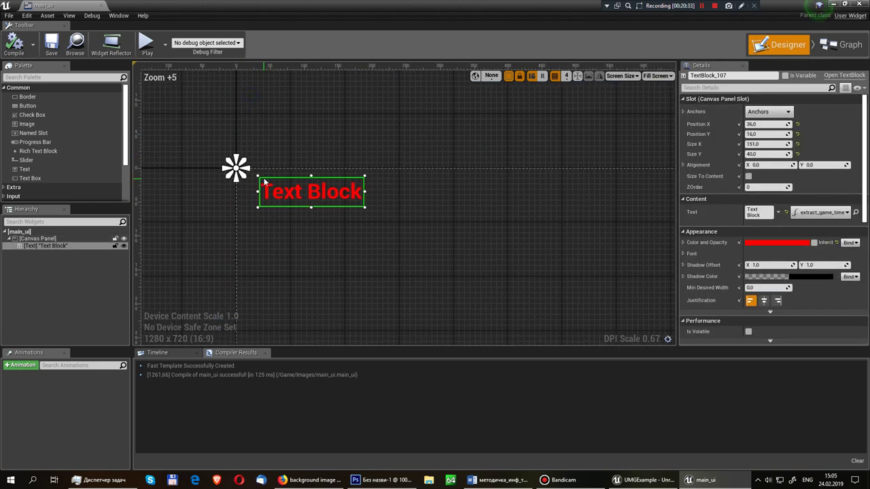
pyautogui.moveTo(276, 193); pyautogui.dragTo(264, 195)
pyautogui.scroll(-7, 265, 194)
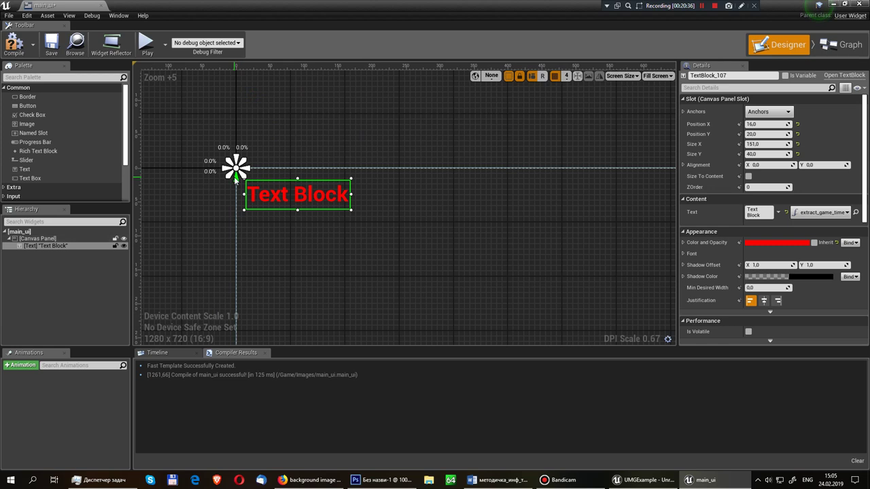
pyautogui.scroll(-2, 267, 194)
pyautogui.moveTo(267, 193); pyautogui.dragTo(332, 97, button='right')
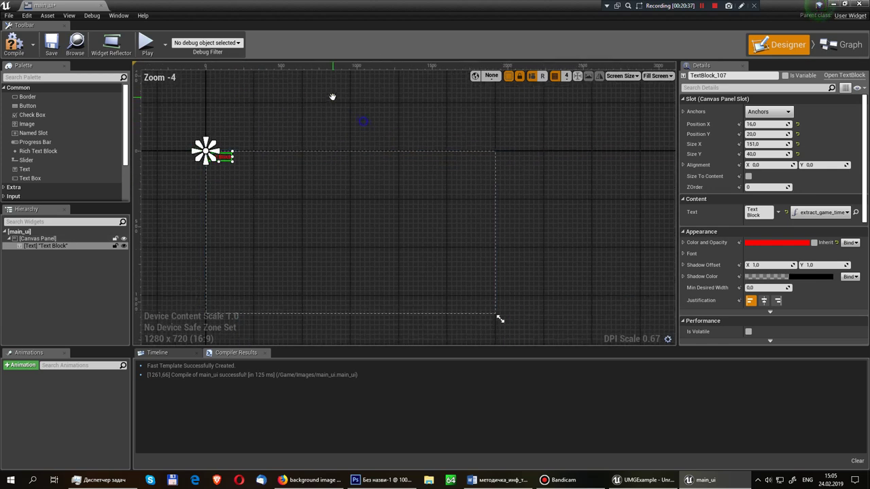
pyautogui.click(638, 77)
pyautogui.moveTo(630, 100)
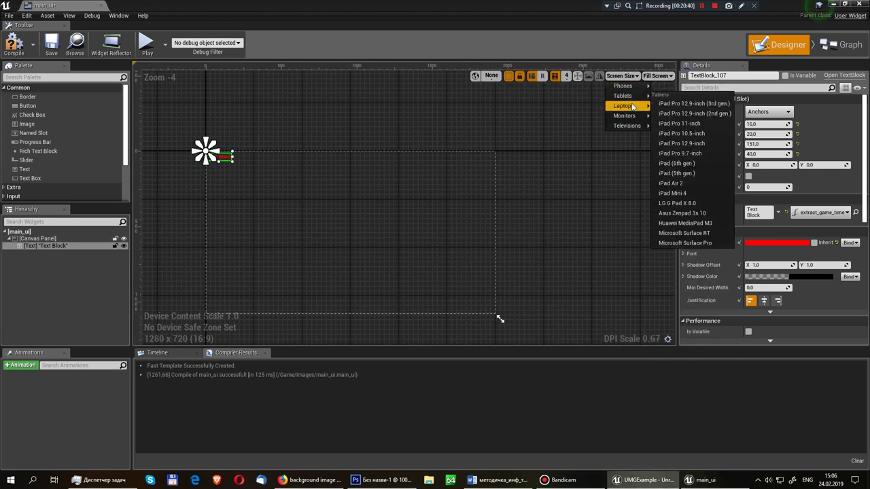
# Step: Preview the layout at iPad Pro 11-inch, then at Apple iPhone 6 size
pyautogui.click(683, 124)
pyautogui.scroll(-2, 268, 135)
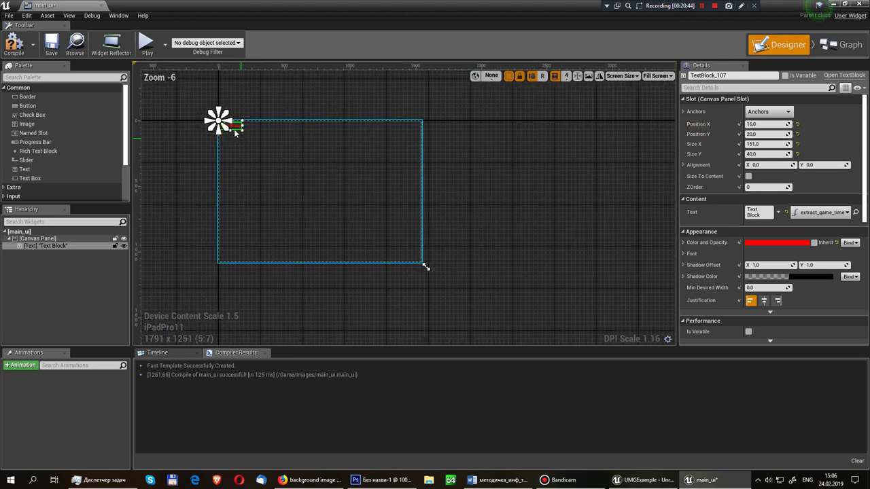
pyautogui.click(660, 75)
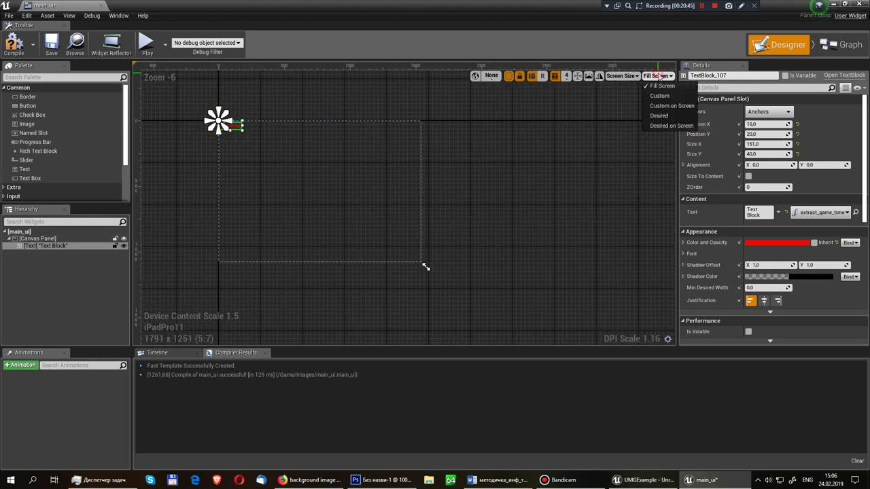
pyautogui.click(610, 74)
pyautogui.moveTo(623, 86)
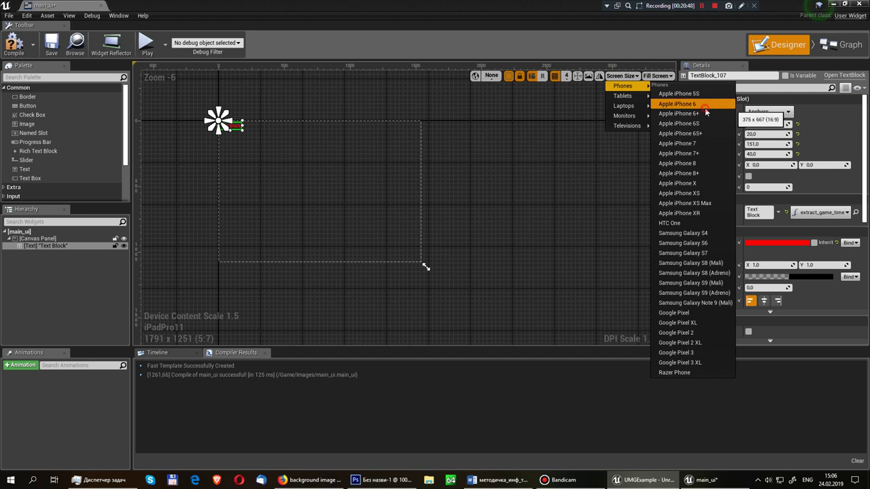
pyautogui.click(704, 109)
# Step: Switch the preview to HTC One and flip it to 720 x 1280 portrait
pyautogui.click(653, 76)
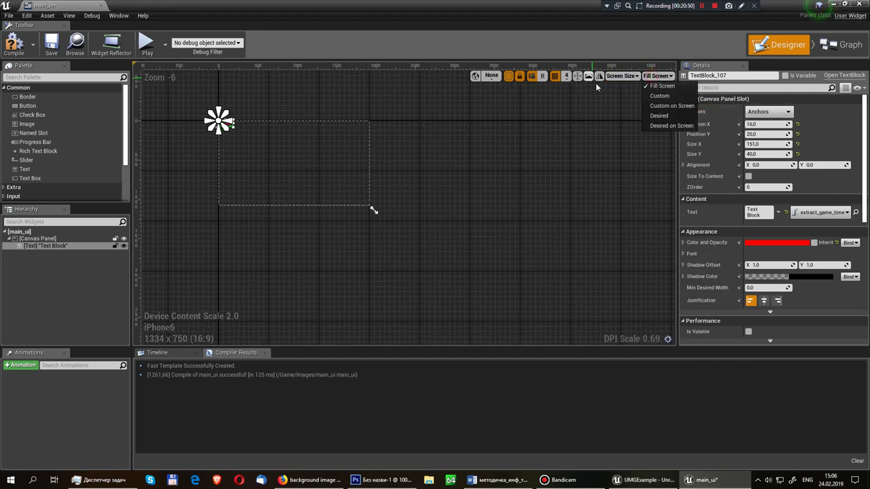
pyautogui.click(618, 77)
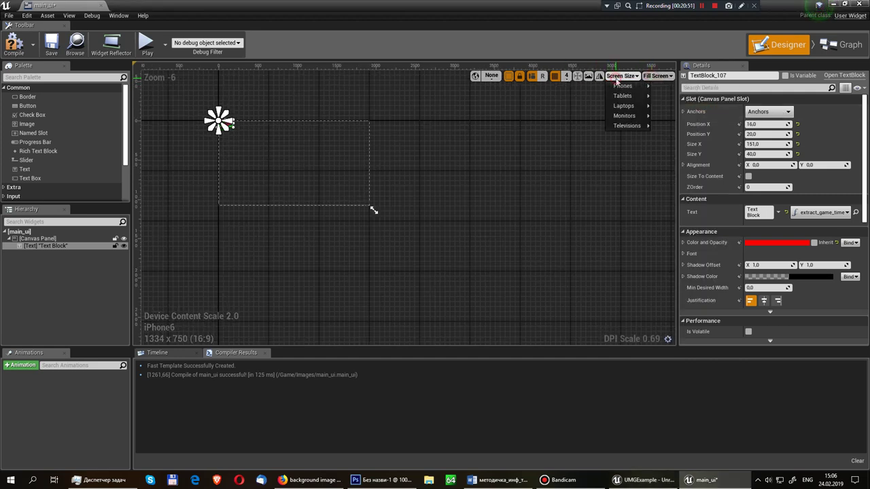
pyautogui.moveTo(623, 87)
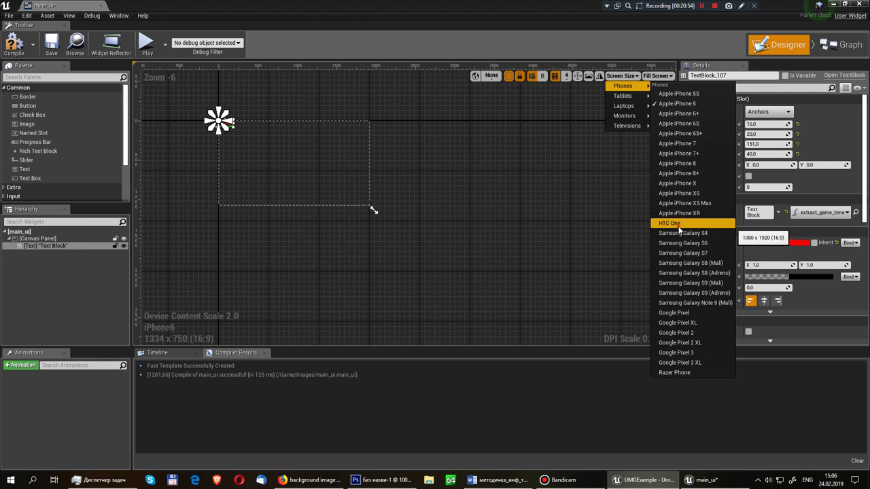
pyautogui.click(678, 226)
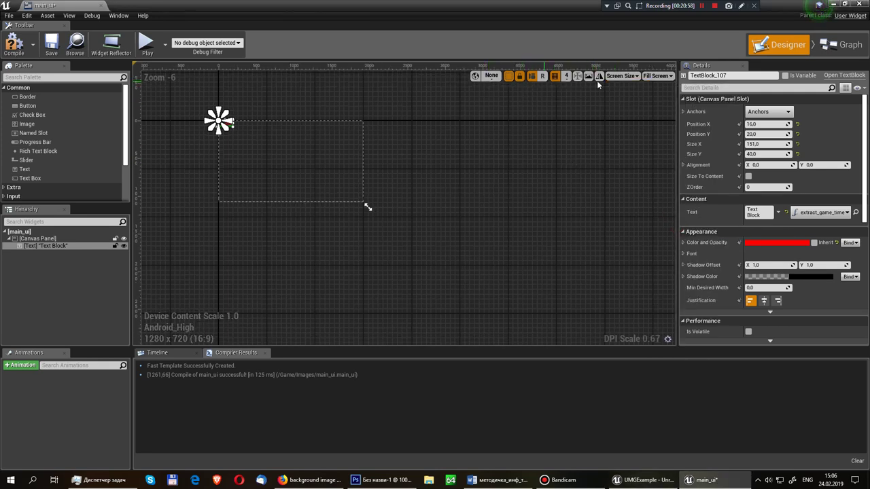
pyautogui.click(617, 78)
pyautogui.moveTo(624, 87)
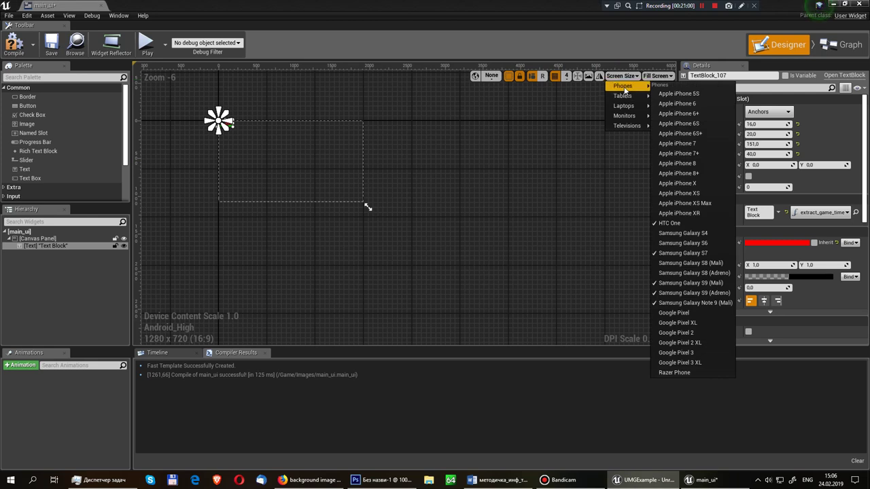
pyautogui.moveTo(623, 106)
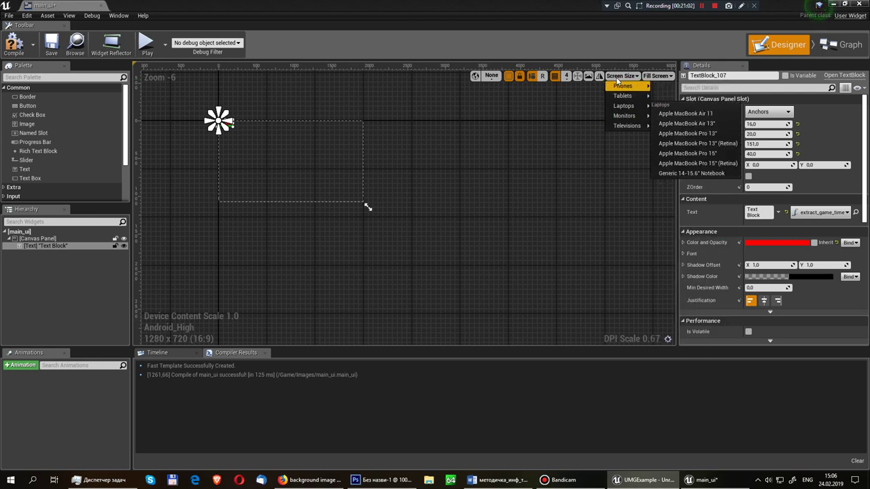
pyautogui.click(593, 77)
pyautogui.click(594, 77)
# Step: Inspect the portrait frame, then set the preview to the 22" 1680 x 1050 monitor
pyautogui.scroll(6, 217, 103)
pyautogui.moveTo(215, 103); pyautogui.dragTo(284, 216, button='right')
pyautogui.scroll(-3, 394, 230)
pyautogui.moveTo(394, 230); pyautogui.dragTo(350, 128, button='right')
pyautogui.scroll(-3, 347, 167)
pyautogui.scroll(3, 347, 164)
pyautogui.scroll(-3, 345, 157)
pyautogui.scroll(2, 388, 117)
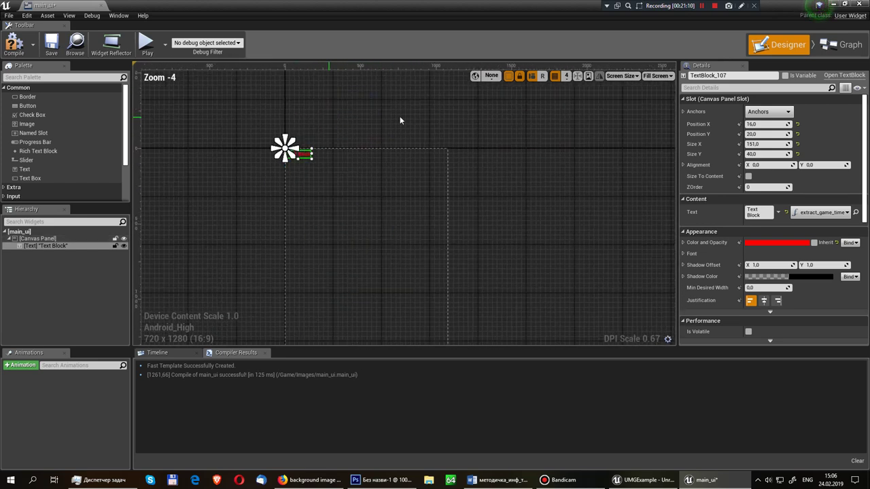
pyautogui.scroll(1, 400, 116)
pyautogui.click(621, 75)
pyautogui.moveTo(627, 121)
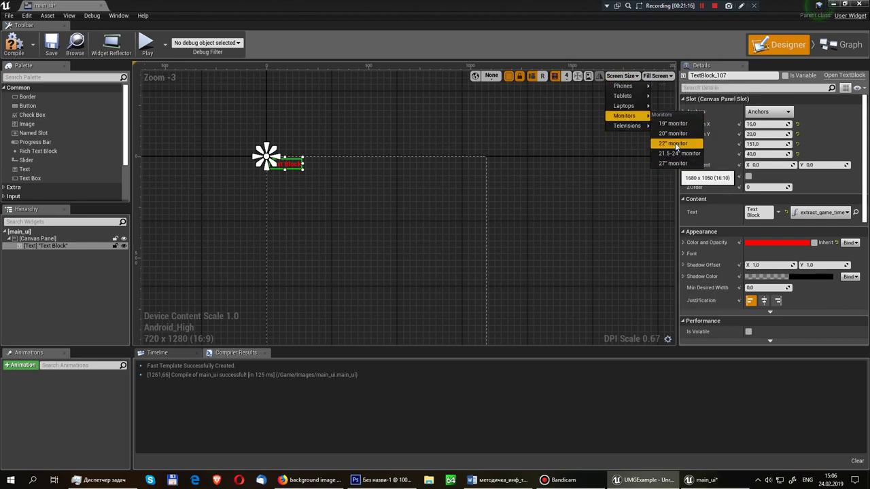
pyautogui.click(675, 142)
# Step: Drag the Text Block to the top centre of the 1680 x 1050 frame, around 800, 32
pyautogui.scroll(-5, 428, 169)
pyautogui.scroll(4, 368, 143)
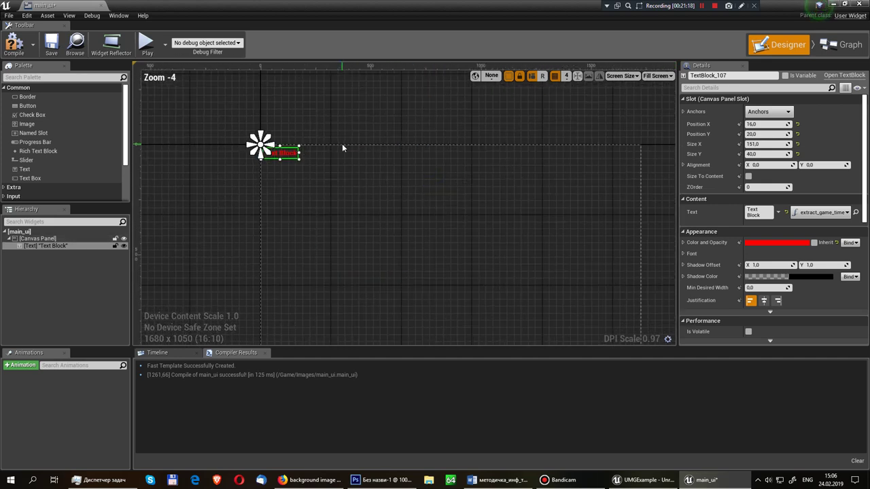
pyautogui.moveTo(291, 154); pyautogui.dragTo(465, 160)
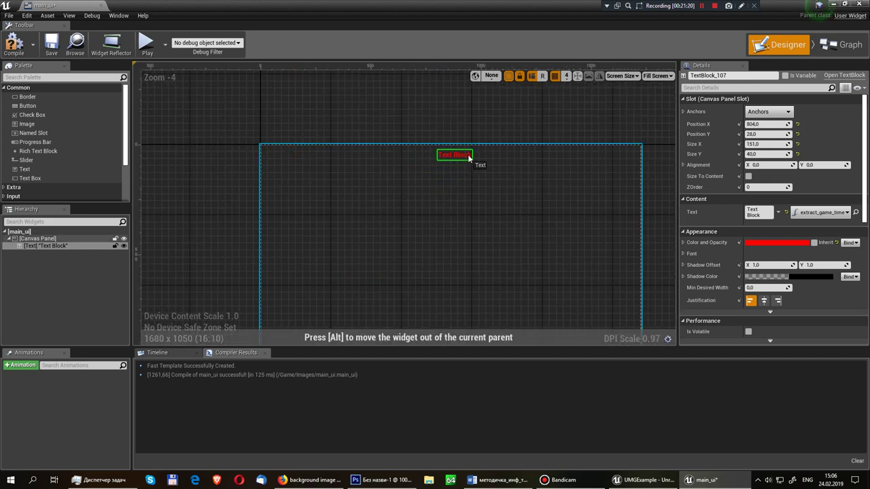
pyautogui.moveTo(466, 158); pyautogui.dragTo(463, 155)
# Step: Check the layout on iPhone XS, then return the preview to the 22" monitor
pyautogui.scroll(-2, 422, 124)
pyautogui.click(616, 77)
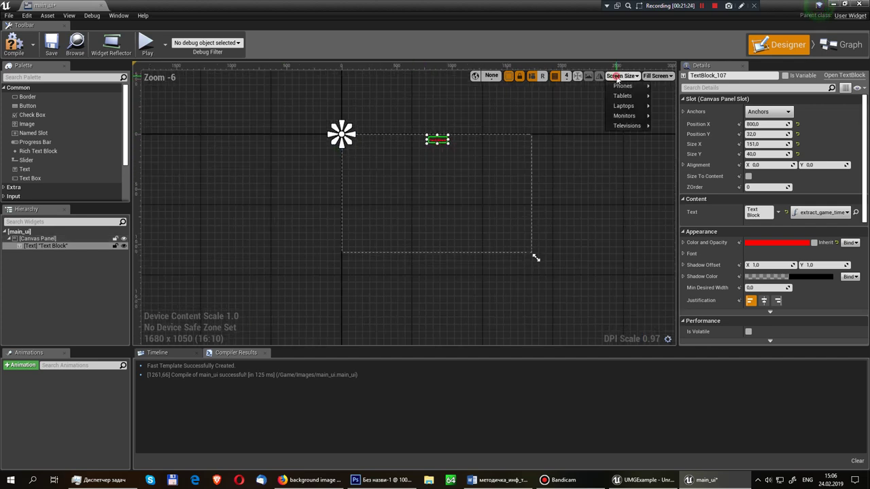
pyautogui.moveTo(630, 91)
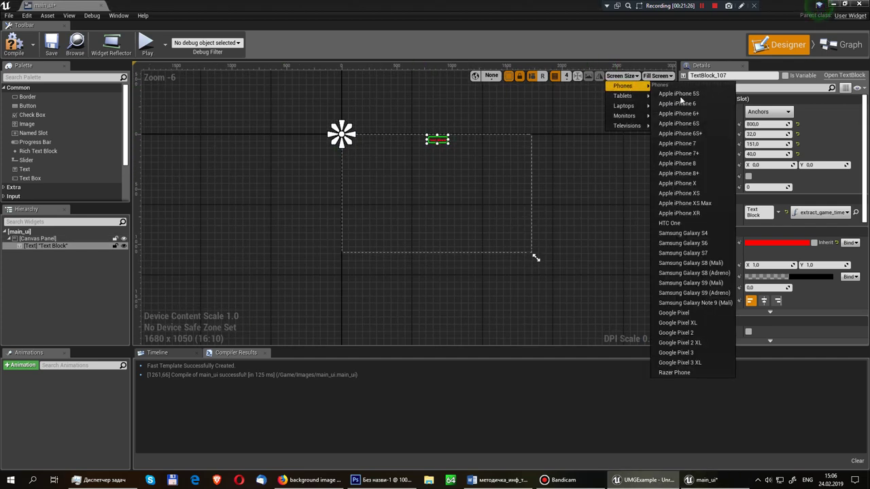
pyautogui.click(678, 193)
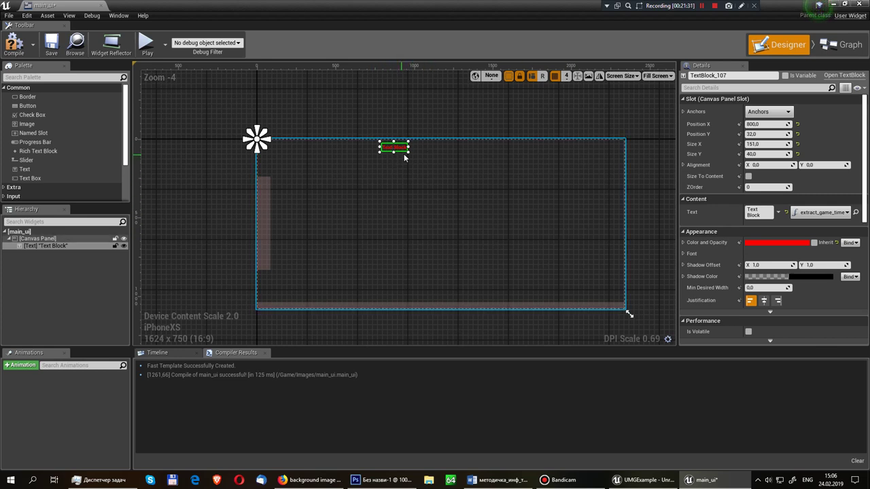
pyautogui.scroll(3, 420, 163)
pyautogui.scroll(-1, 413, 154)
pyautogui.scroll(-3, 413, 154)
pyautogui.click(621, 76)
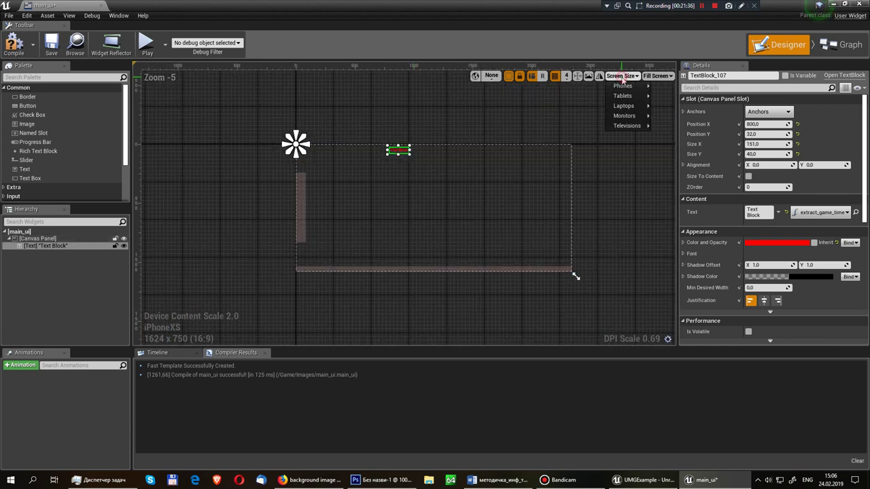
pyautogui.moveTo(625, 116)
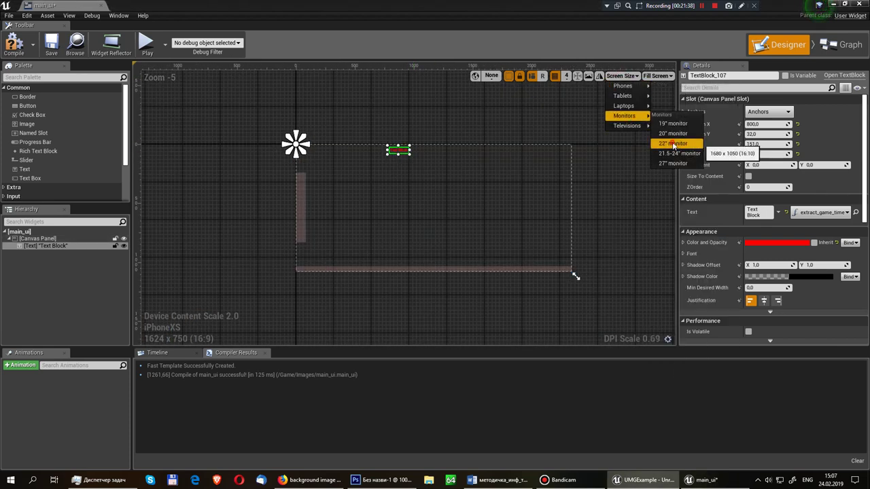
pyautogui.click(672, 145)
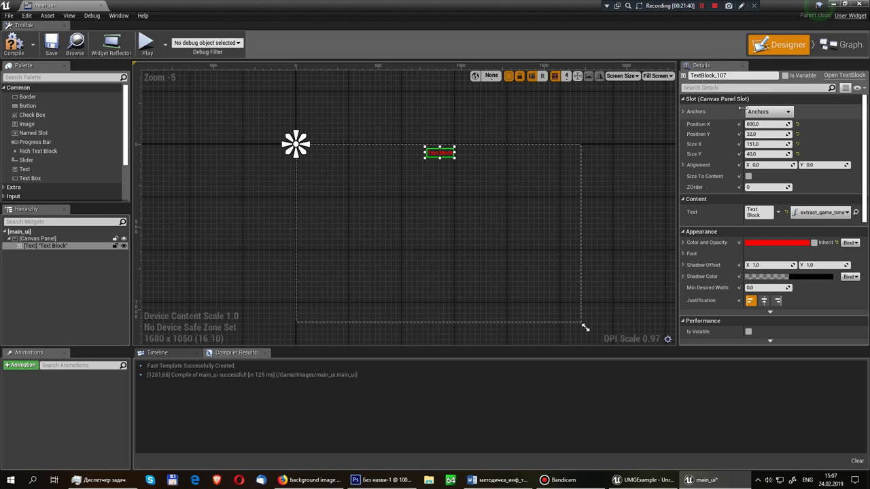
pyautogui.click(768, 115)
# Step: Anchor the Text Block to top centre and set its width to 150
pyautogui.click(788, 134)
pyautogui.scroll(6, 443, 154)
pyautogui.scroll(5, 443, 154)
pyautogui.moveTo(385, 159); pyautogui.dragTo(376, 149)
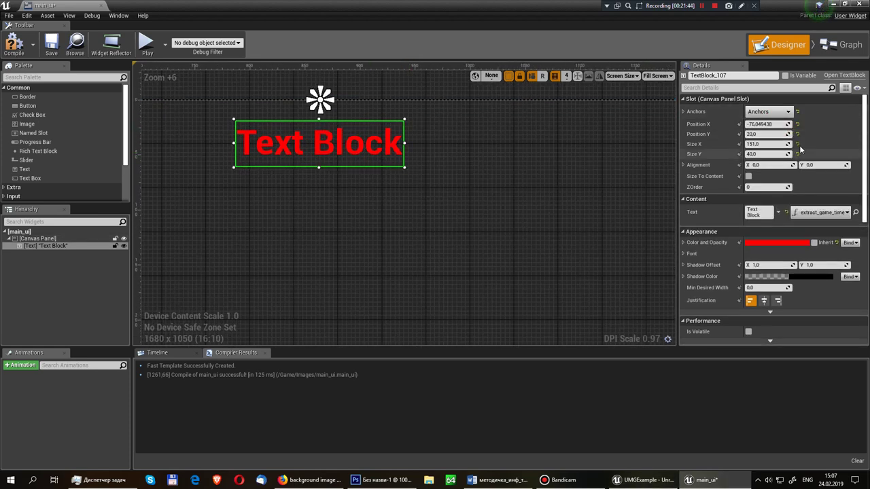
pyautogui.click(765, 145)
pyautogui.write('150')
pyautogui.press('Return')
# Step: Set the Text Block's Position X to -75 and save main_ui
pyautogui.click(768, 125)
pyautogui.write('75')
pyautogui.press('Return')
pyautogui.click(12, 45)
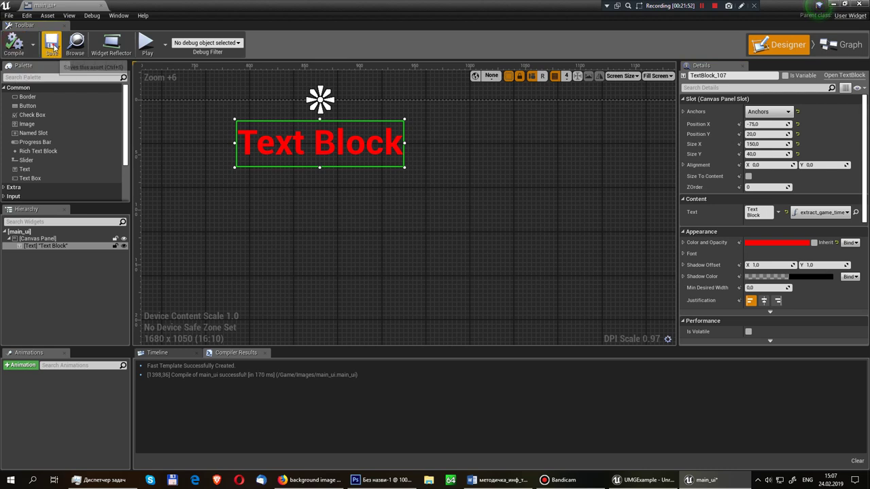
pyautogui.scroll(-8, 563, 129)
pyautogui.click(618, 77)
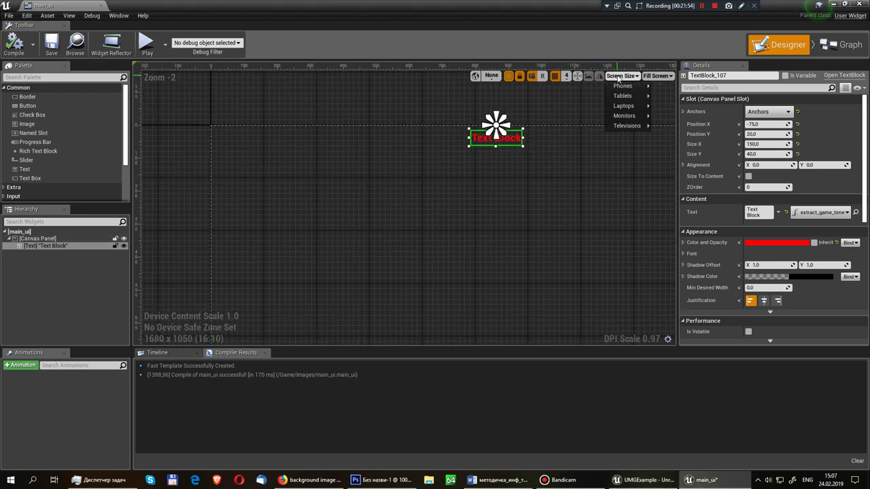
# Step: Preview main_ui on an Apple iPhone 6 in portrait orientation
pyautogui.moveTo(623, 86)
pyautogui.click(694, 105)
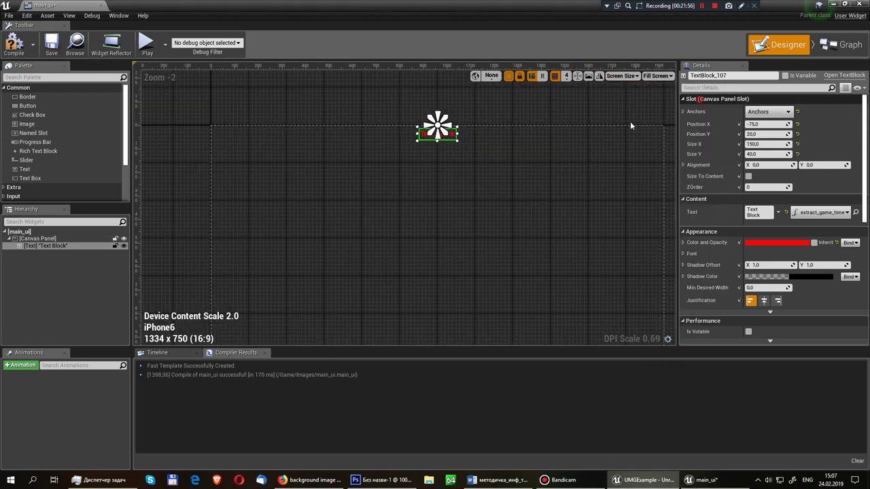
pyautogui.scroll(1, 576, 117)
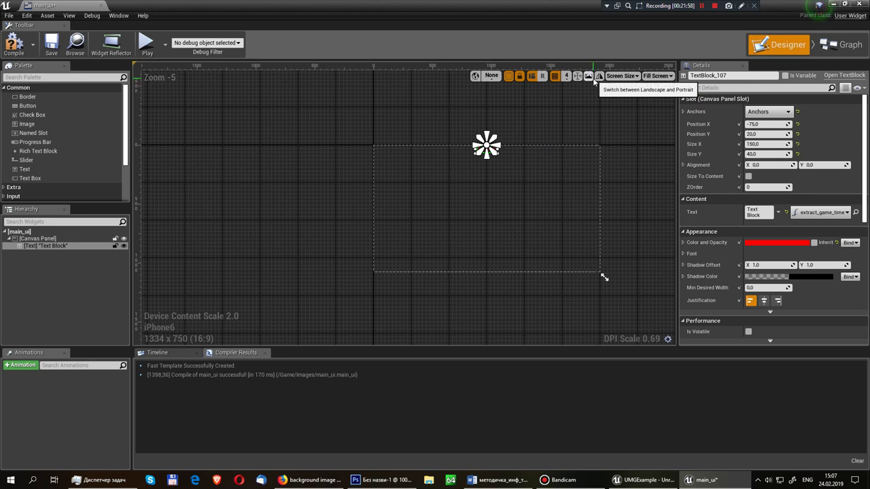
pyautogui.click(598, 76)
pyautogui.scroll(4, 444, 147)
pyautogui.scroll(4, 357, 132)
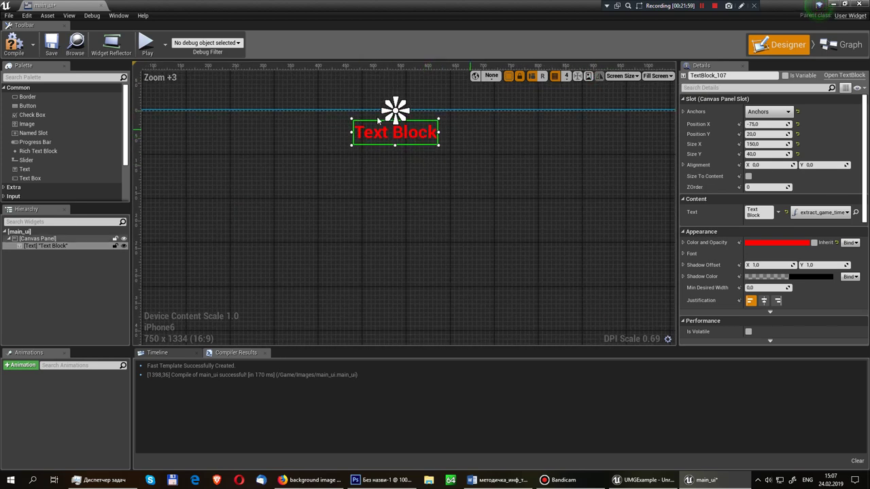
pyautogui.scroll(-8, 416, 146)
pyautogui.scroll(-1, 416, 145)
# Step: Set the preview to the 1920 x 1080 monitor, then compile and save main_ui
pyautogui.click(624, 75)
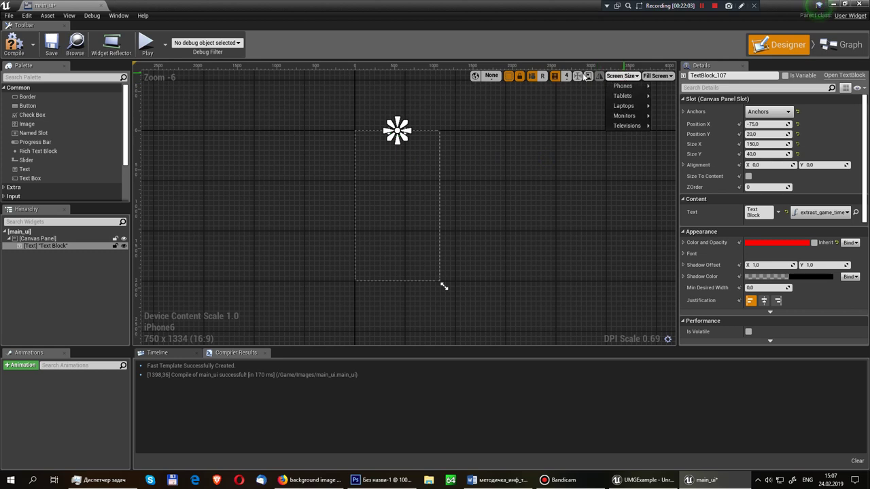
pyautogui.moveTo(625, 115)
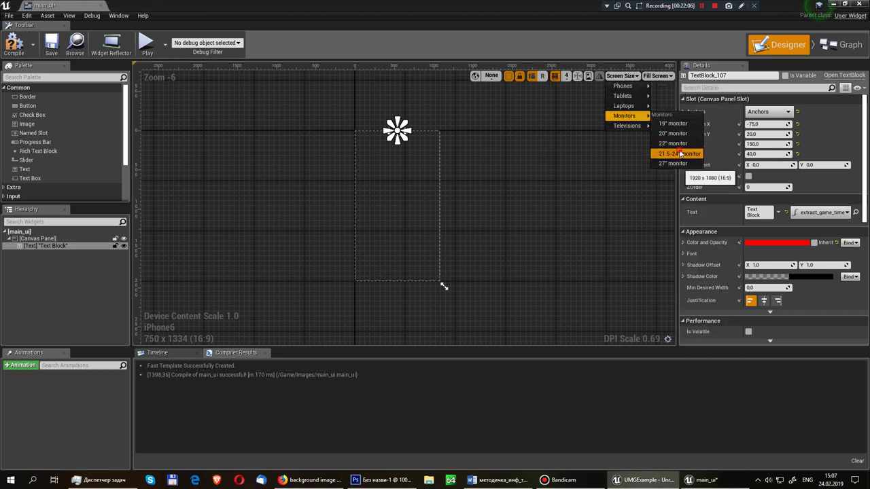
pyautogui.click(680, 154)
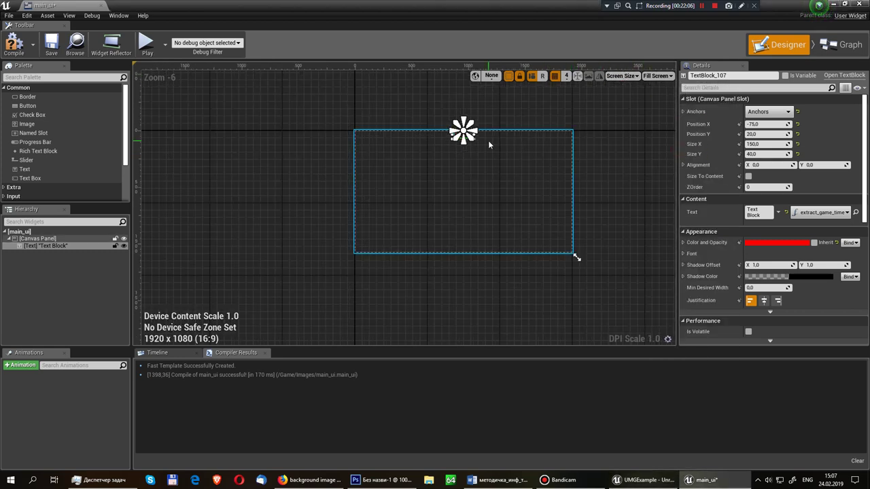
pyautogui.click(14, 44)
pyautogui.click(51, 44)
# Step: Close main_ui, briefly play-test lvl_game in the editor, and stop it with Esc
pyautogui.click(856, 3)
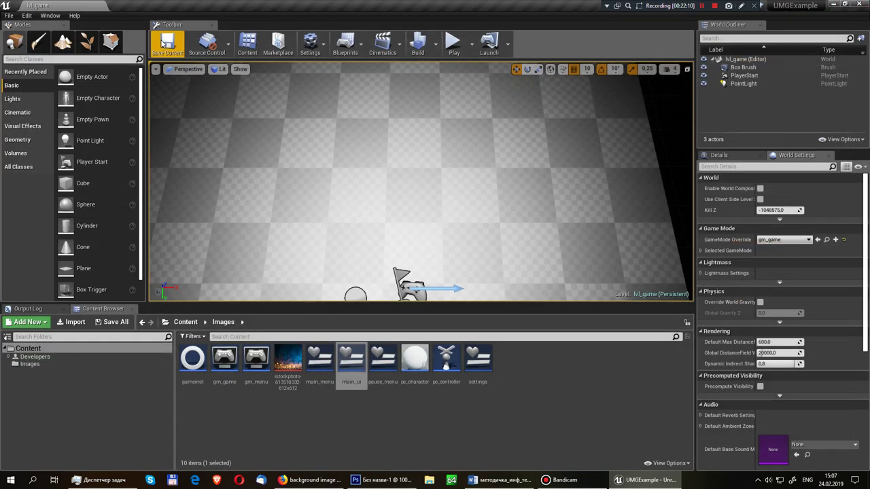
pyautogui.click(454, 42)
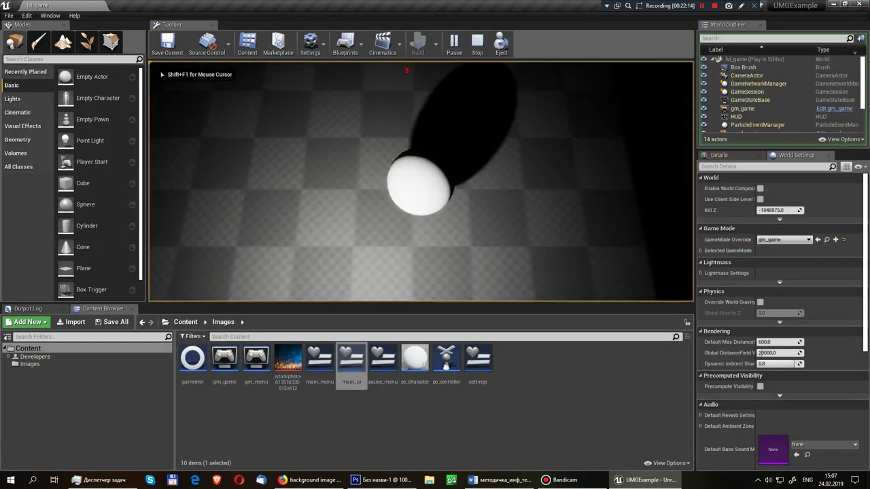
pyautogui.press('Escape')
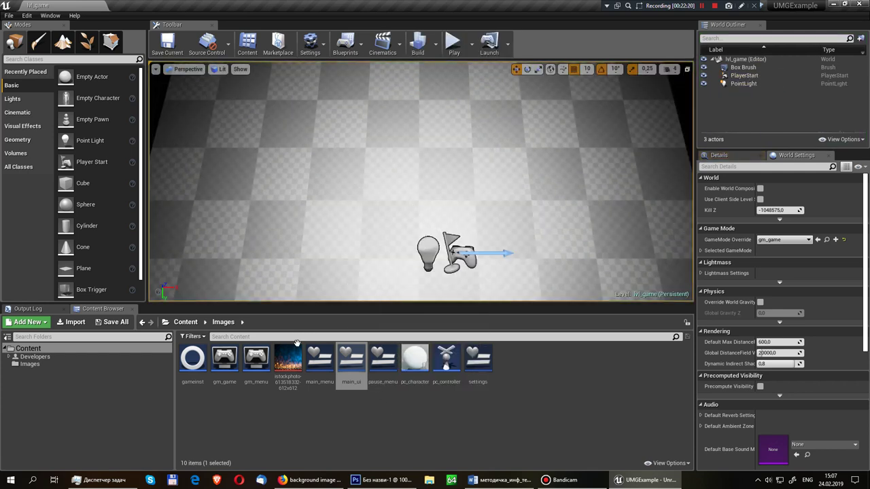
# Step: Open pause_menu, select its Canvas Panel, and filter the Palette with 'VERT'
pyautogui.doubleClick(383, 373)
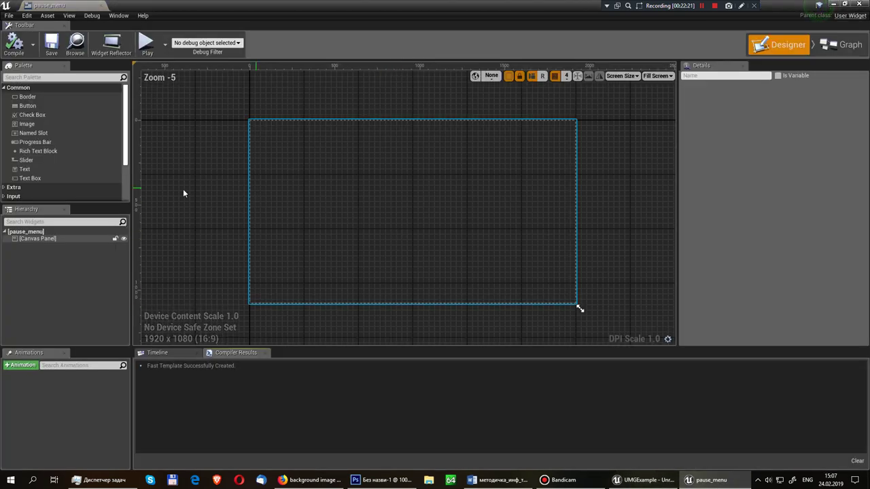
pyautogui.click(362, 184)
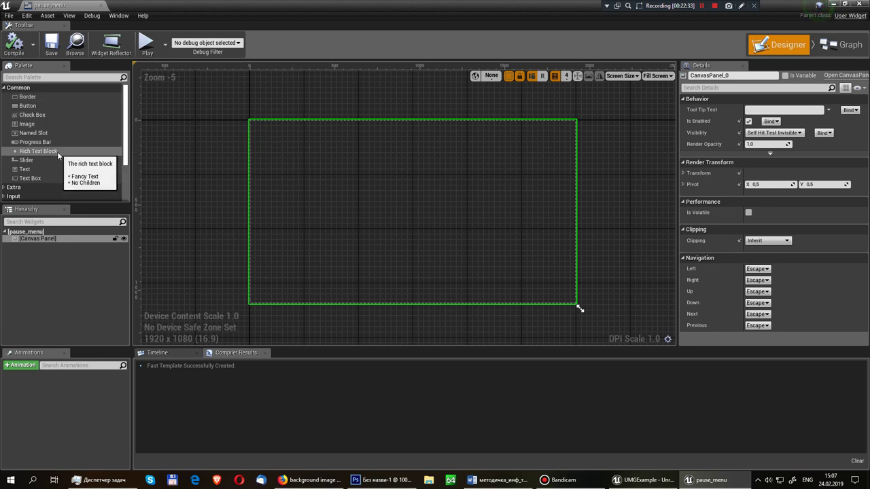
pyautogui.scroll(-3, 68, 140)
pyautogui.scroll(-3, 76, 142)
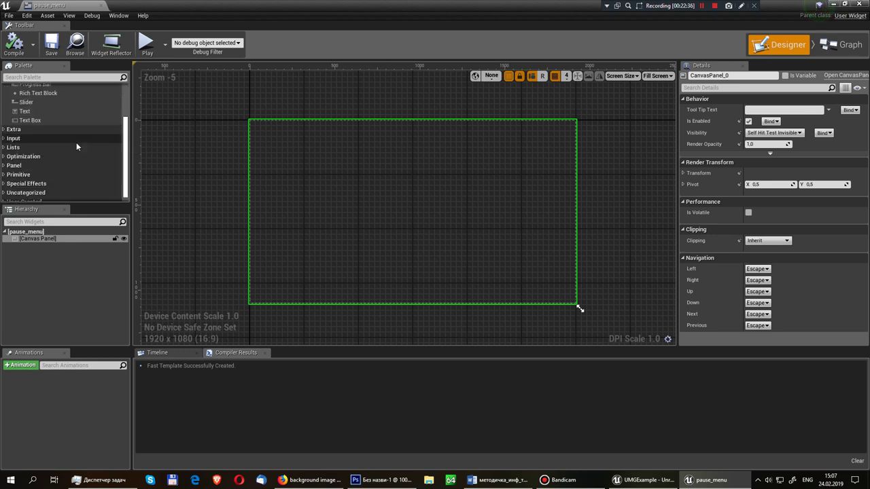
pyautogui.scroll(6, 76, 142)
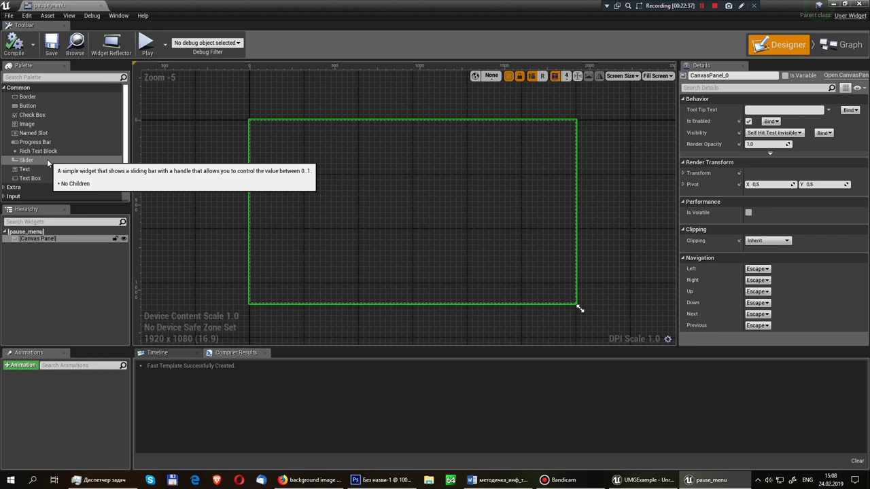
pyautogui.click(51, 78)
pyautogui.write('VERT')
# Step: Place a Vertical Box on the pause_menu canvas and anchor it to the centre preset
pyautogui.moveTo(34, 97)
pyautogui.mouseDown()
pyautogui.moveTo(368, 168)
pyautogui.moveTo(442, 263)
pyautogui.mouseUp()
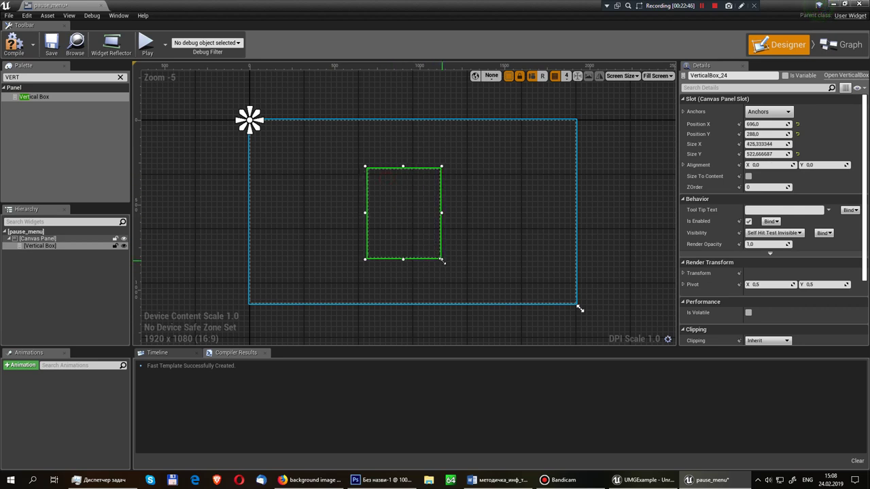
pyautogui.moveTo(412, 217); pyautogui.dragTo(422, 212)
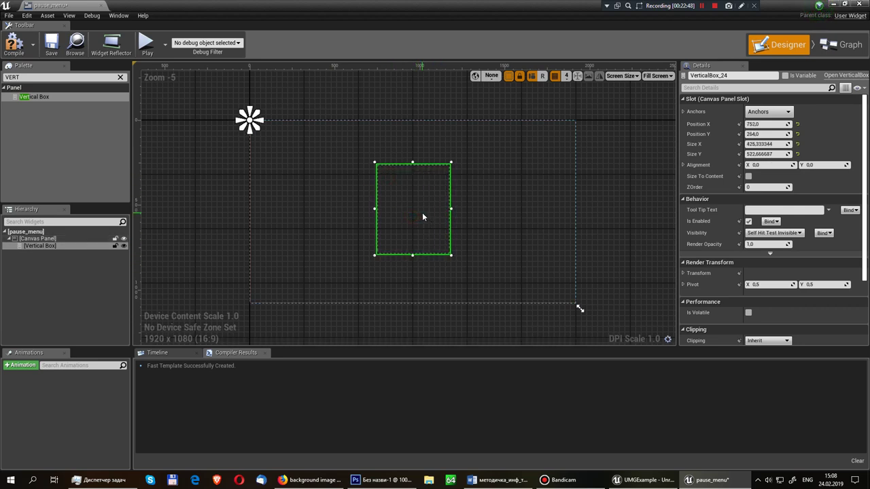
pyautogui.click(770, 111)
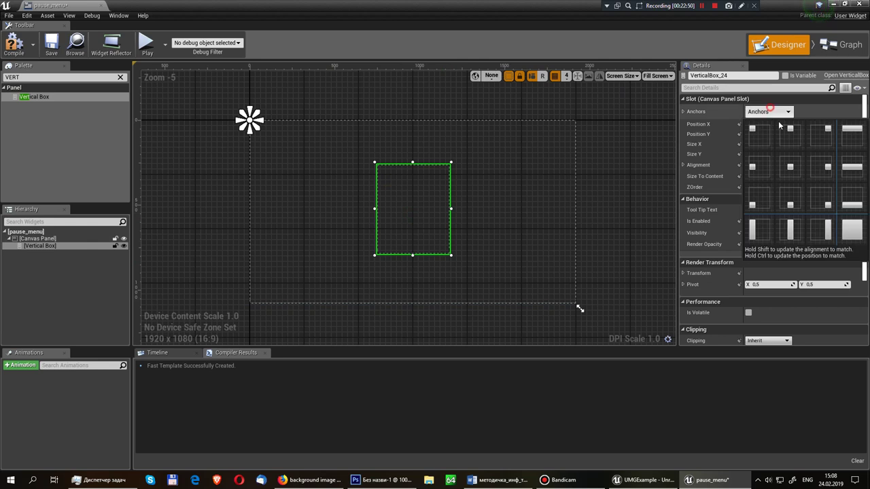
pyautogui.click(790, 167)
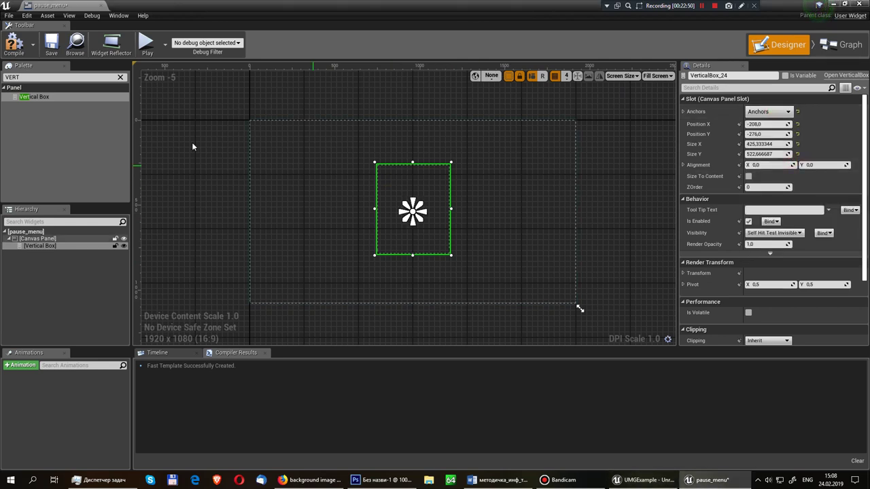
# Step: Drop a Text block into the vertical box and set its text to 'Пауза'
pyautogui.click(121, 78)
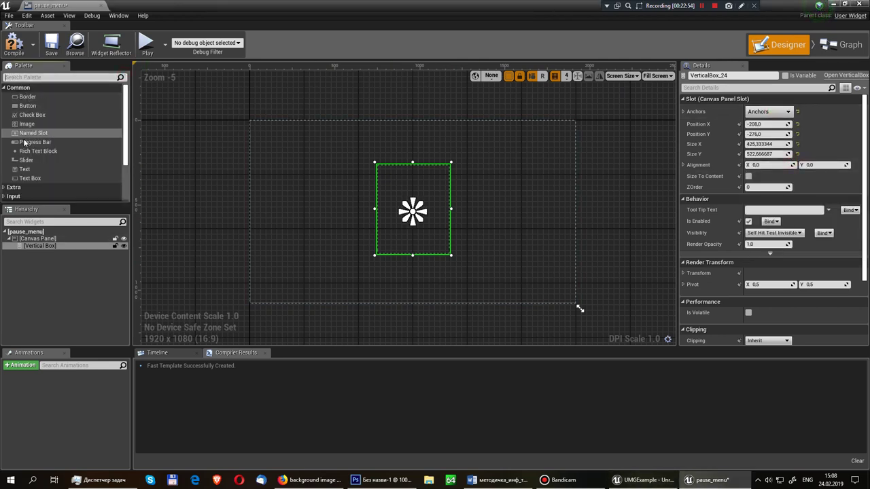
pyautogui.scroll(-1, 32, 135)
pyautogui.scroll(1, 32, 148)
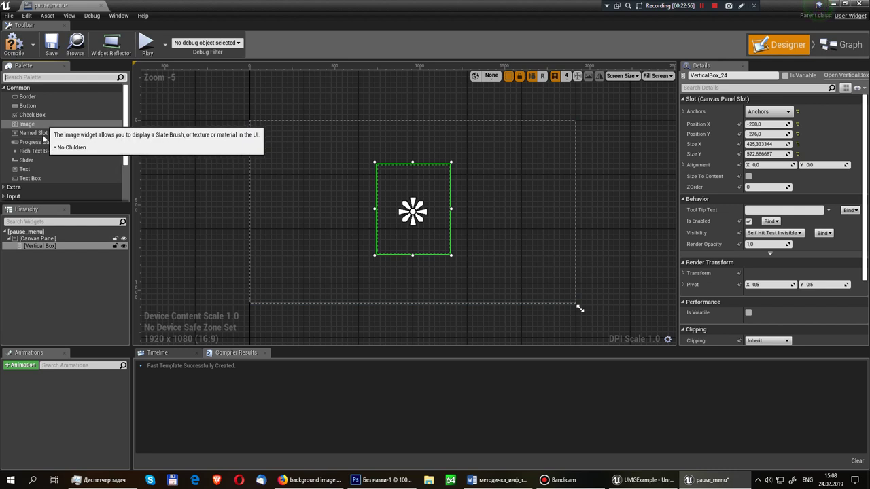
pyautogui.moveTo(43, 170); pyautogui.dragTo(412, 212)
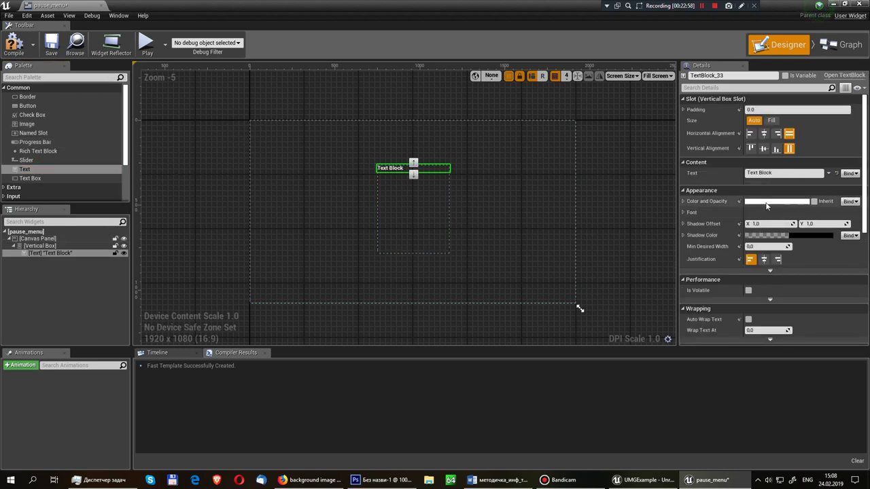
pyautogui.hotkey('alt', 'shift')
pyautogui.write('пауЗА')
pyautogui.press('Return')
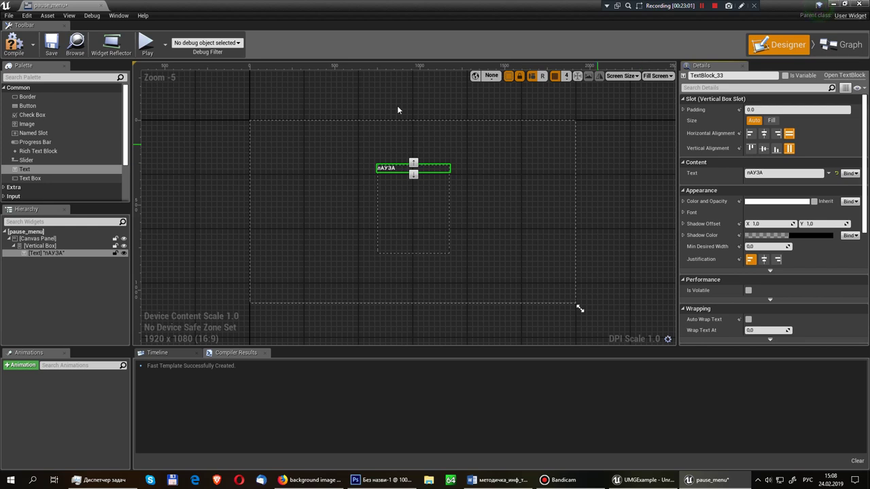
pyautogui.click(747, 173)
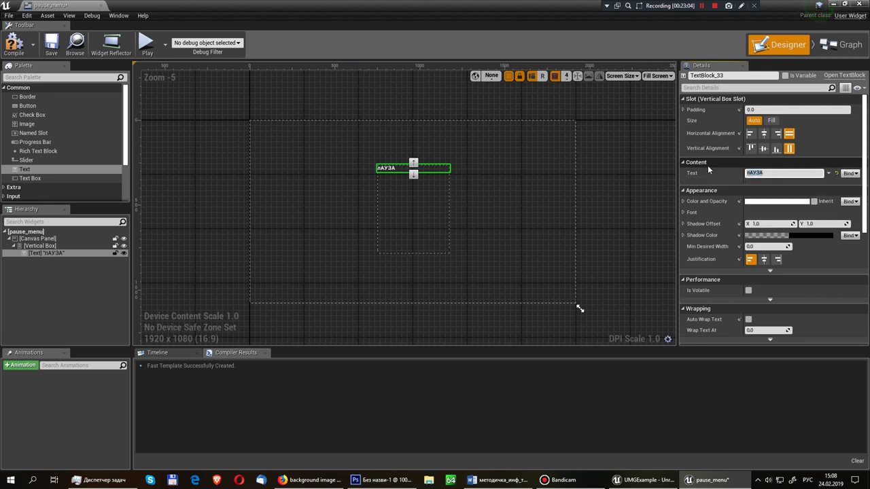
pyautogui.write('Пауза')
pyautogui.press('Return')
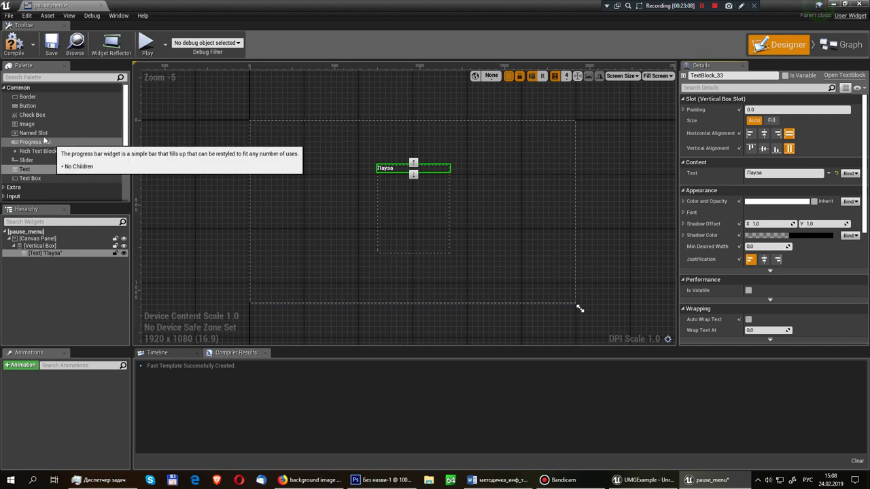
# Step: Add two Buttons into the vertical box below the Пауза text
pyautogui.click(40, 98)
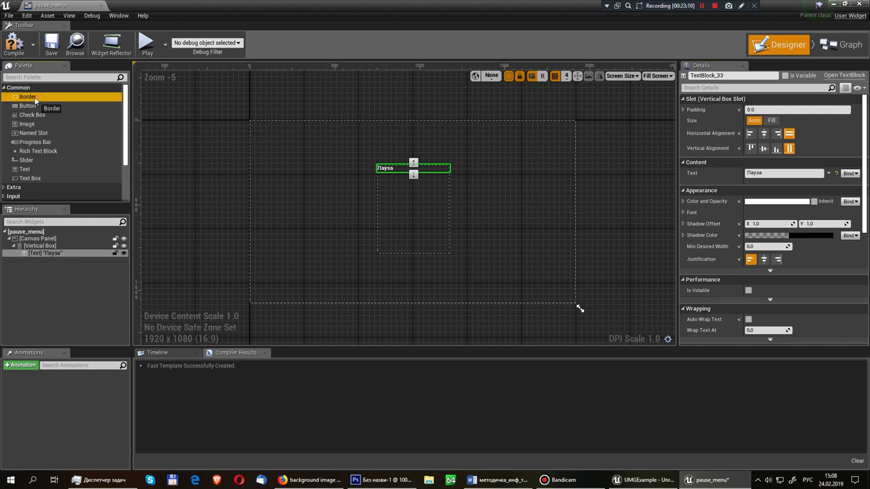
pyautogui.moveTo(28, 106); pyautogui.dragTo(387, 193)
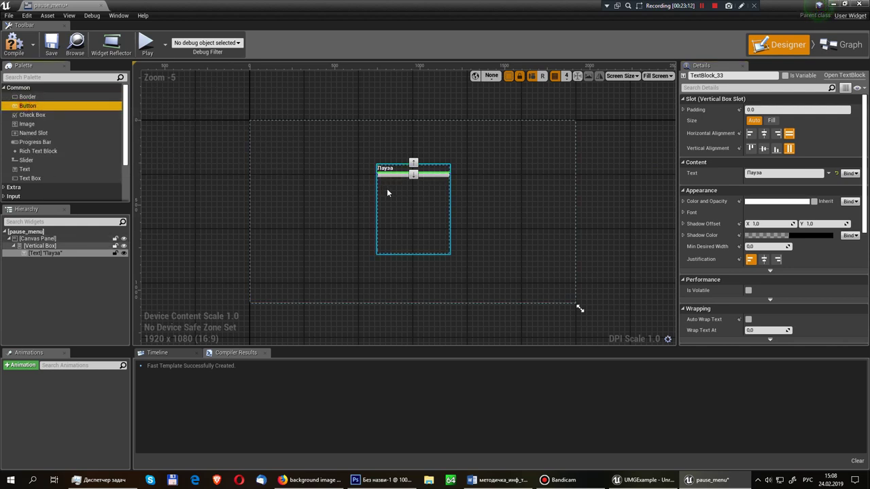
pyautogui.moveTo(28, 106)
pyautogui.mouseDown()
pyautogui.moveTo(392, 200)
pyautogui.moveTo(401, 190)
pyautogui.mouseUp()
pyautogui.scroll(5, 419, 165)
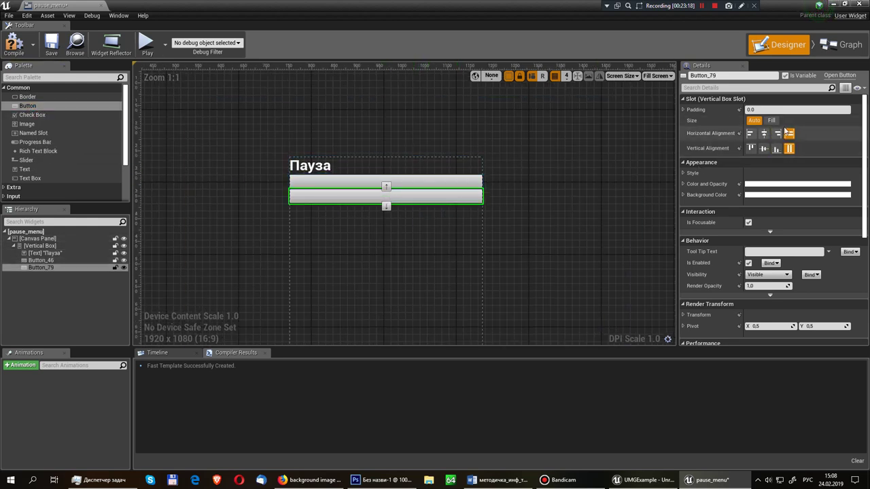
# Step: Switch the second button's Size to Fill and back to Auto, then reselect the Пауза text
pyautogui.click(771, 106)
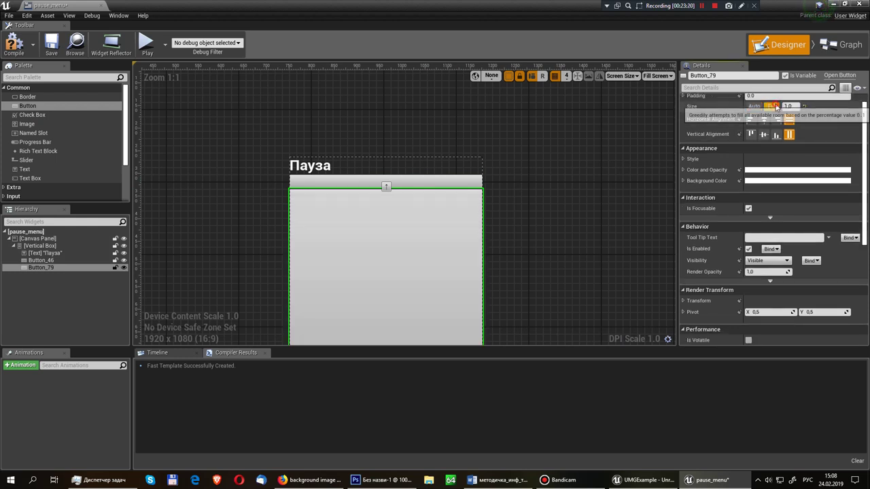
pyautogui.scroll(-1, 673, 122)
pyautogui.click(754, 107)
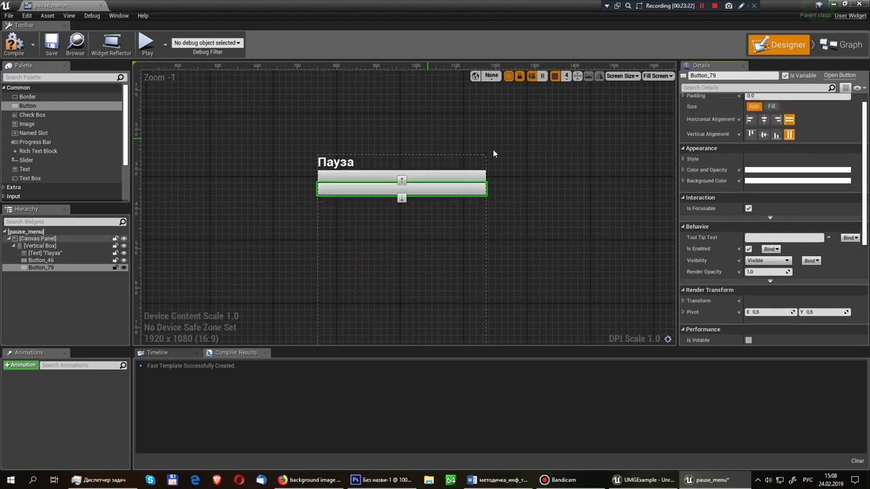
pyautogui.click(443, 166)
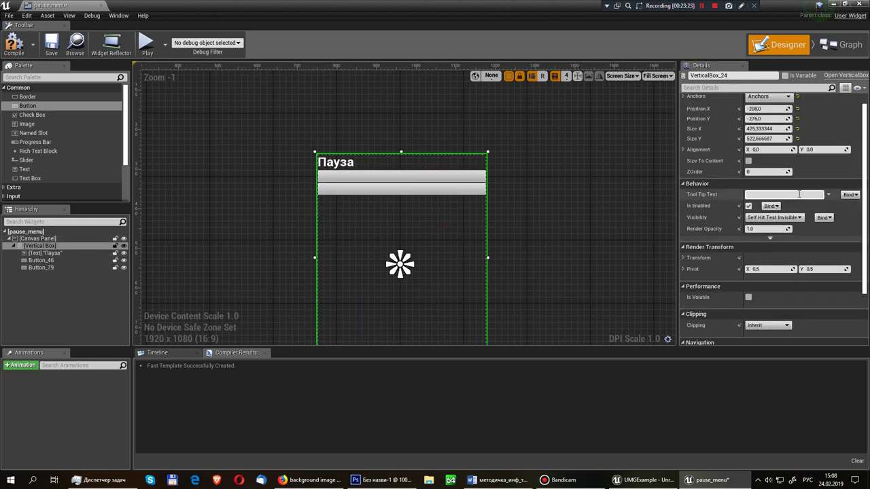
pyautogui.scroll(-3, 766, 230)
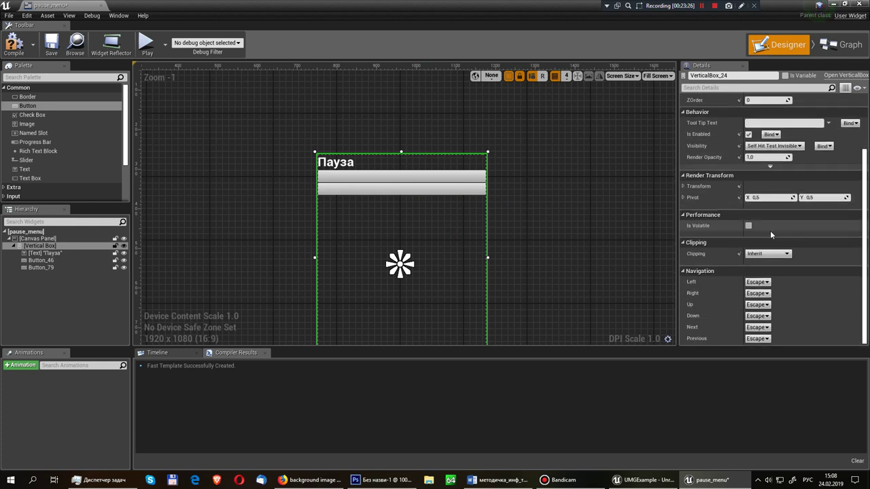
pyautogui.scroll(3, 719, 215)
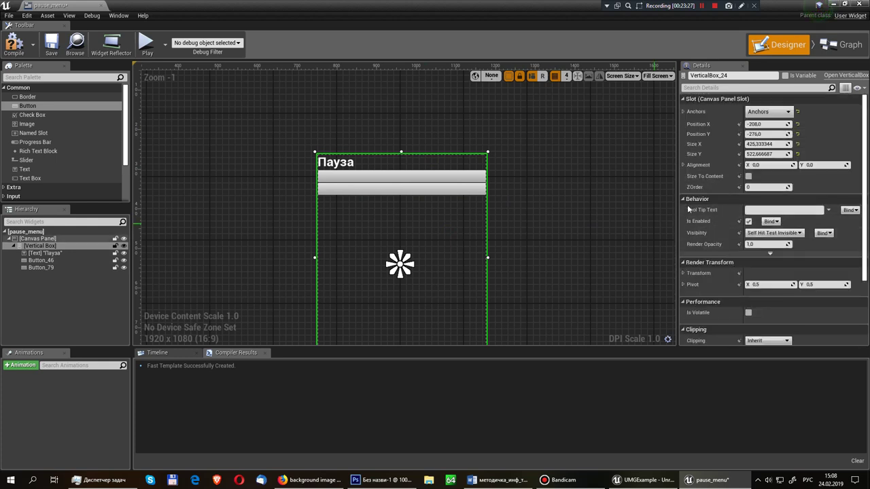
pyautogui.click(389, 164)
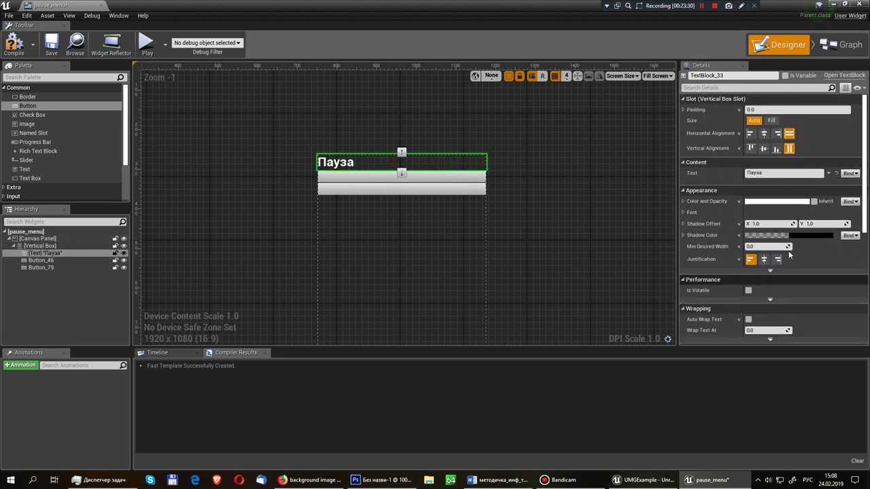
pyautogui.click(703, 6)
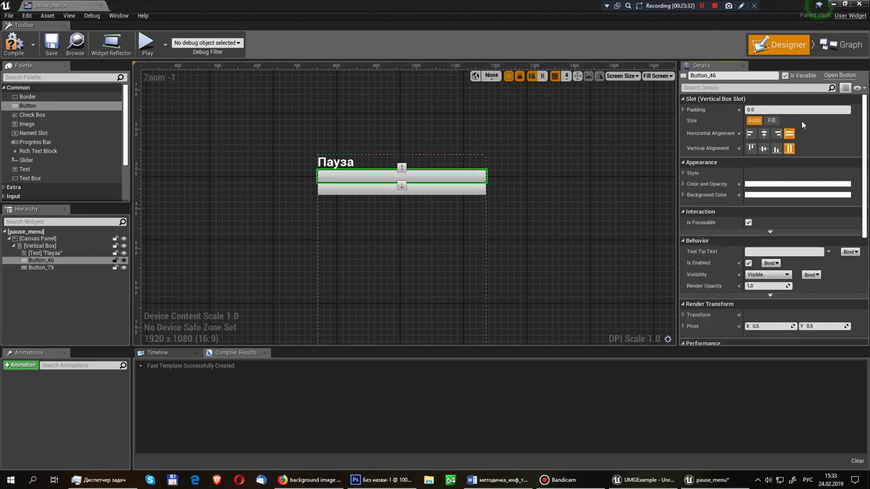
# Step: Set the first button's bottom slot padding to 15
pyautogui.click(684, 109)
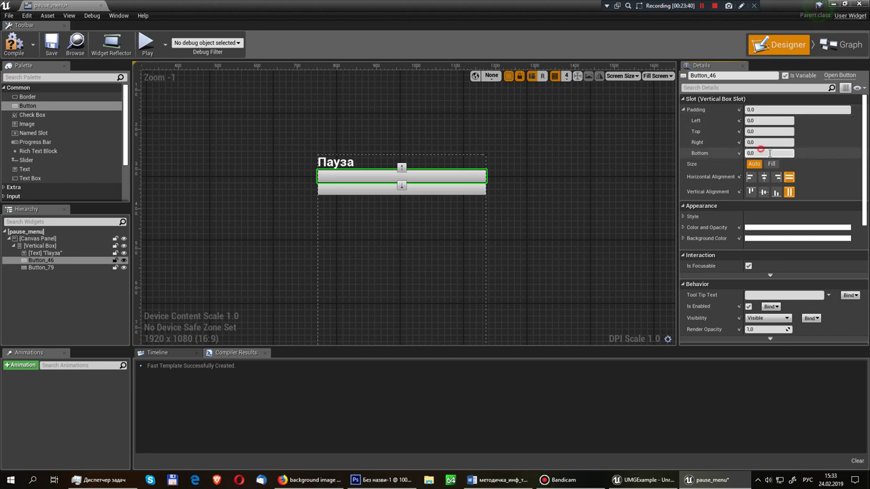
pyautogui.click(774, 153)
pyautogui.click(770, 155)
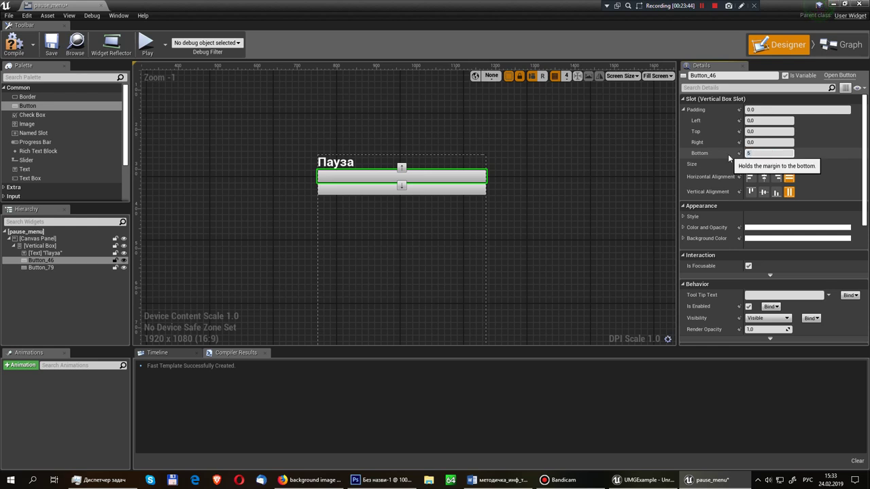
pyautogui.write('5')
pyautogui.press('Return')
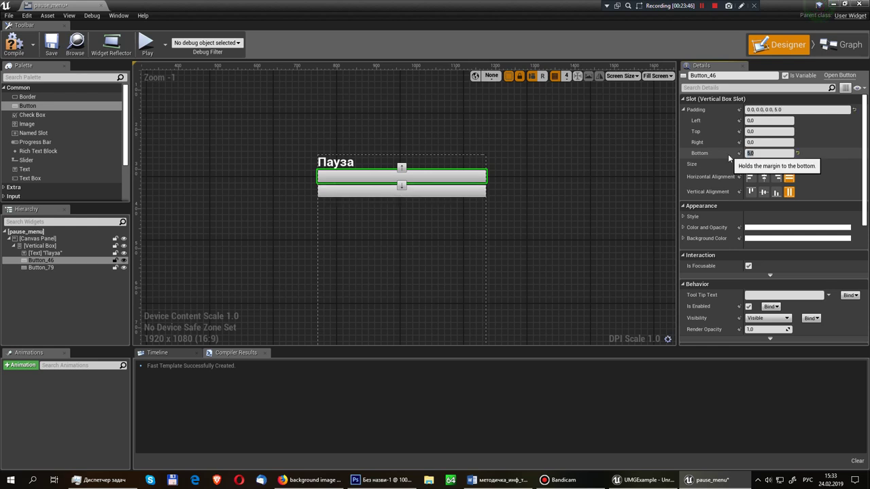
pyautogui.click(770, 155)
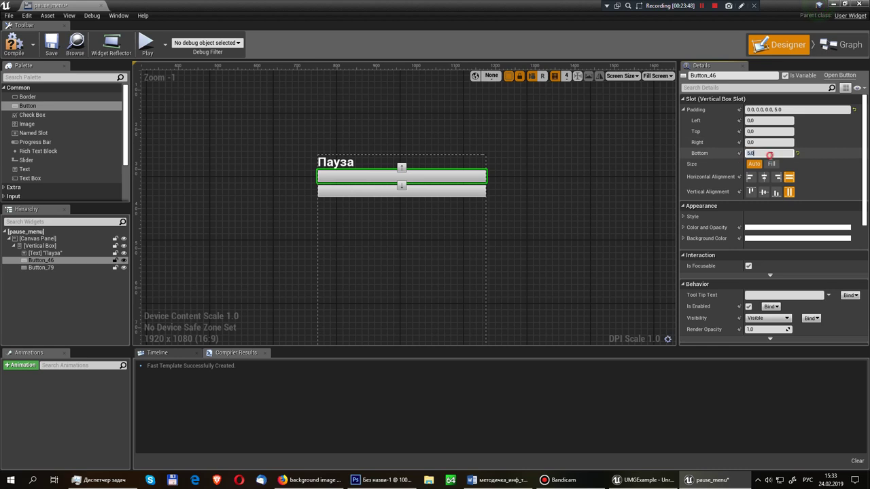
pyautogui.write('15')
pyautogui.press('Return')
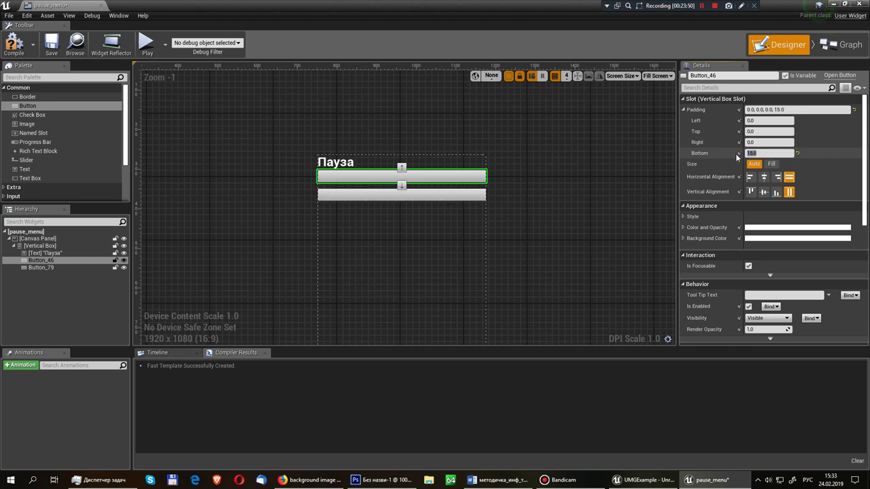
# Step: Give the Пауза title a bottom padding of 30 and drop a text block into the first button
pyautogui.click(375, 166)
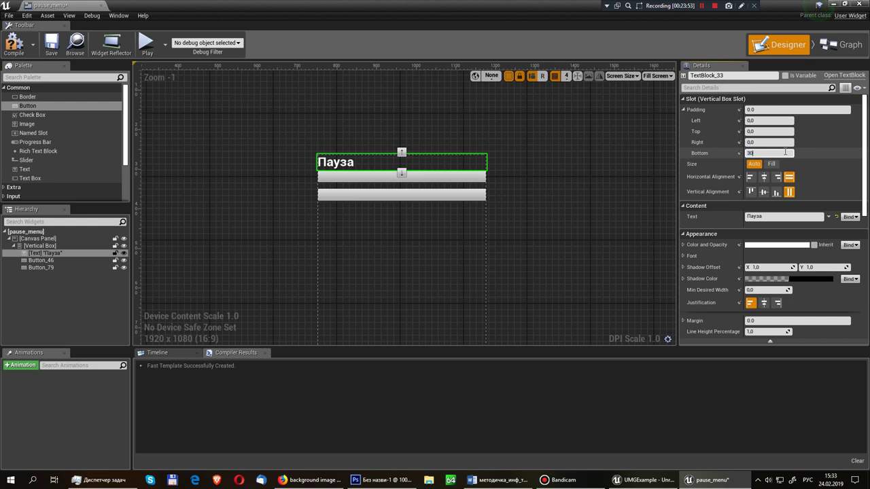
pyautogui.press('Return')
pyautogui.click(469, 189)
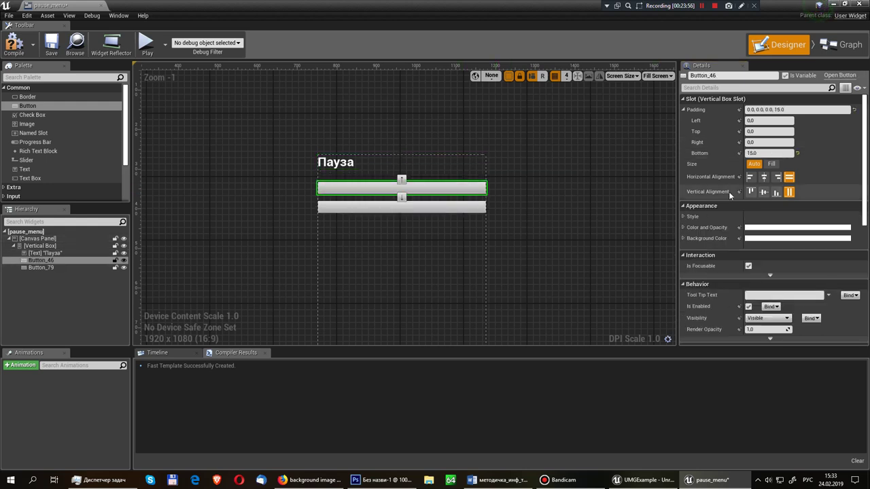
pyautogui.moveTo(37, 167); pyautogui.dragTo(386, 198)
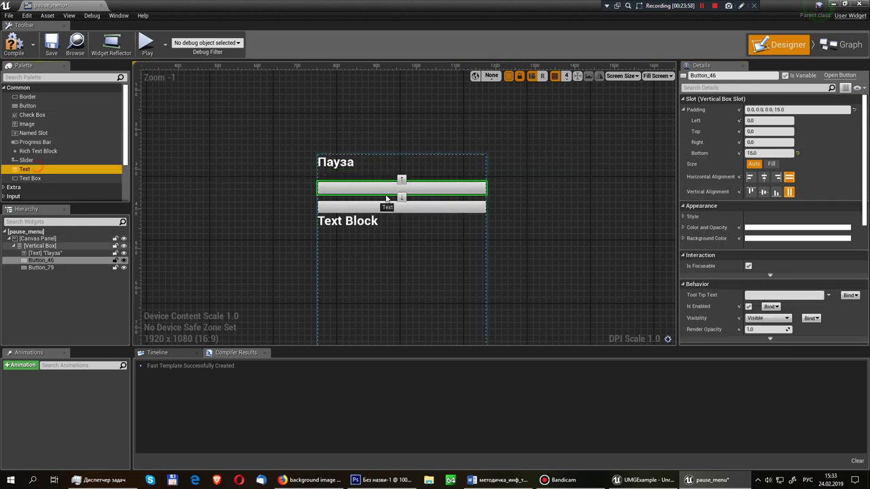
# Step: Add a text block to the second button and label the buttons 'Продолжить' and 'Выход'
pyautogui.moveTo(41, 168); pyautogui.dragTo(358, 213)
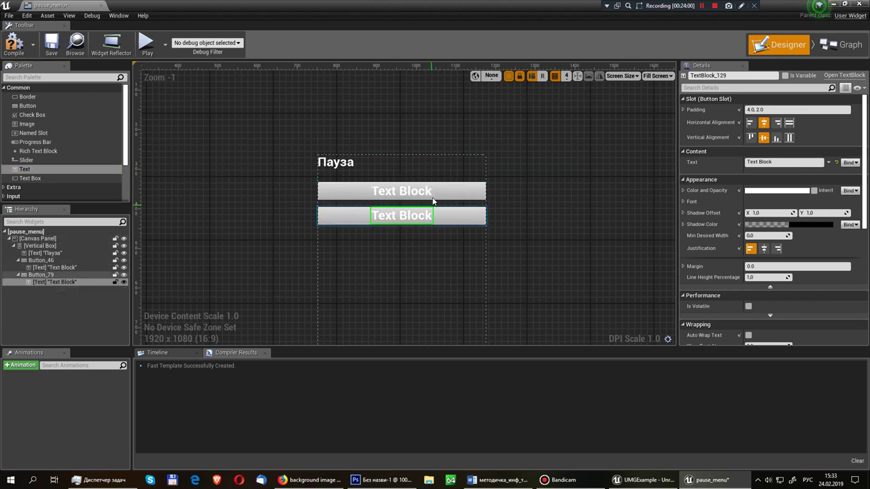
pyautogui.click(785, 163)
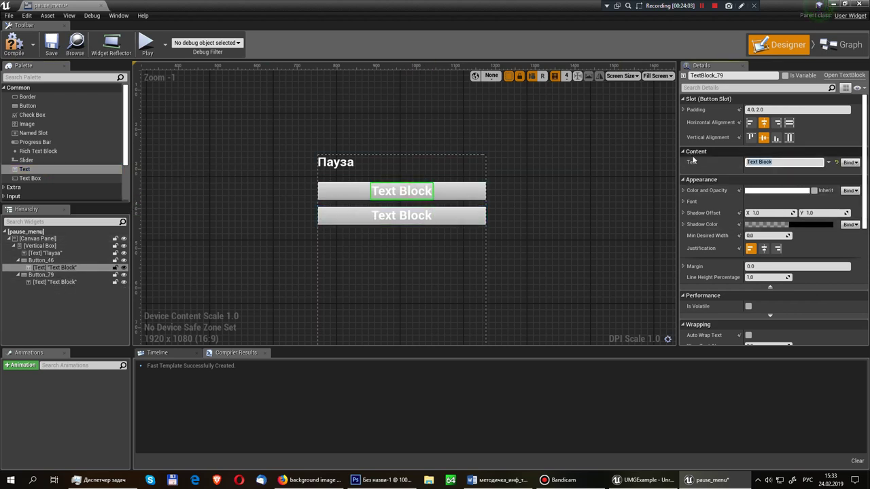
pyautogui.write('Продолж')
pyautogui.write('ить')
pyautogui.click(756, 102)
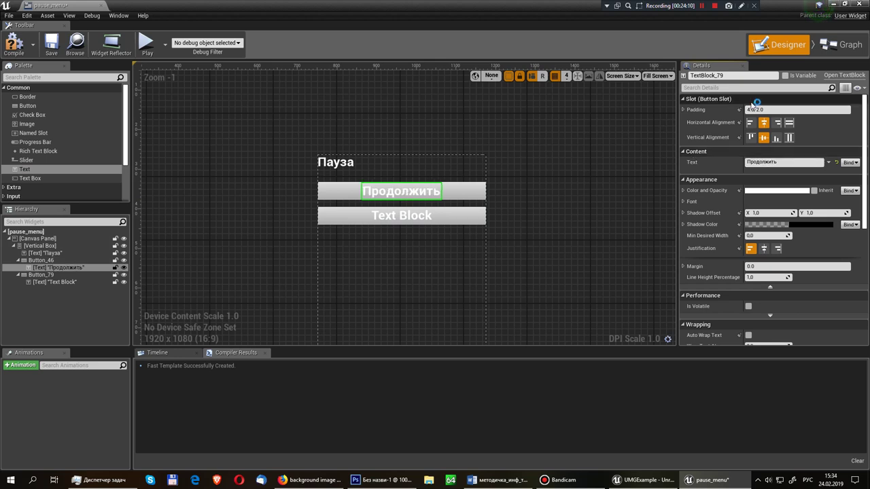
pyautogui.click(403, 216)
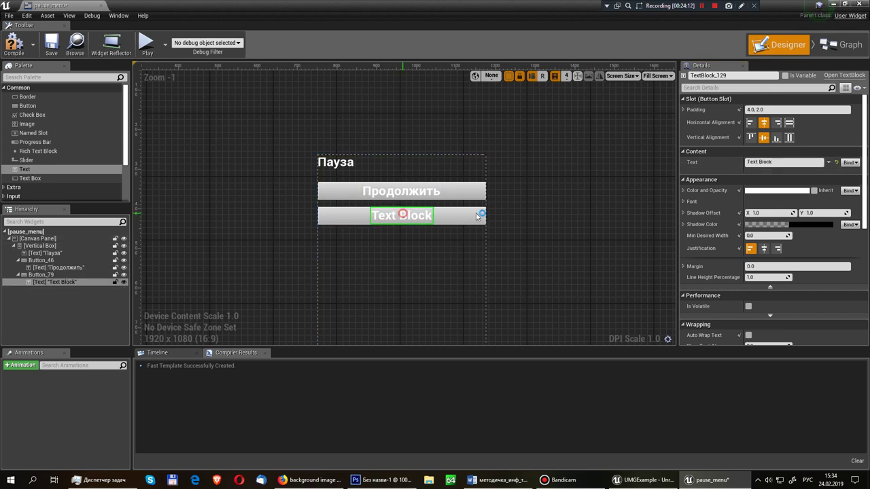
pyautogui.click(786, 162)
pyautogui.write('Вых')
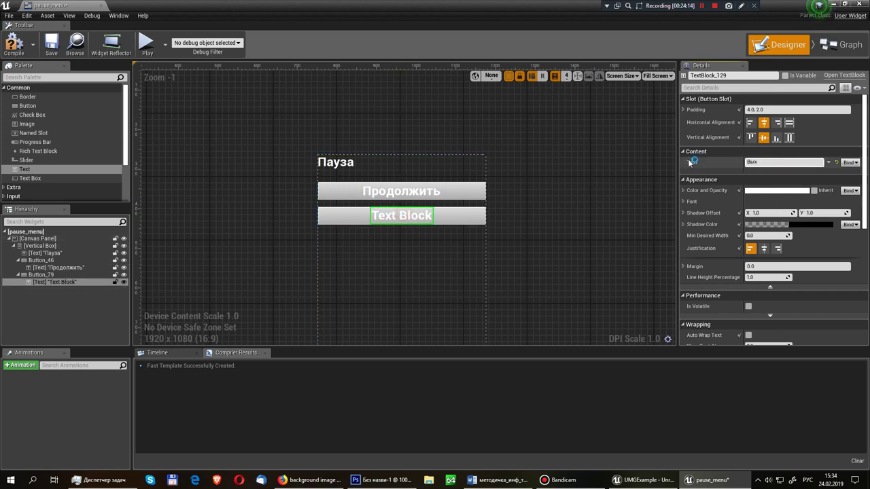
pyautogui.write('од')
pyautogui.click(690, 162)
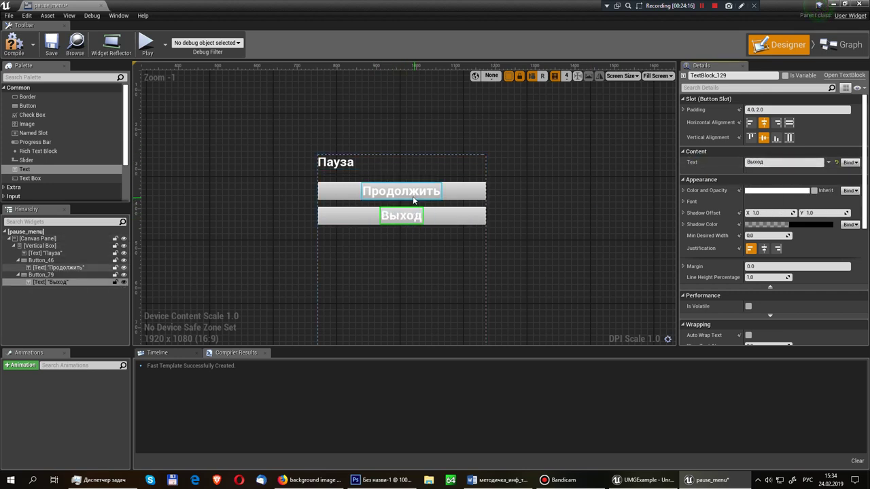
# Step: Set the Color and Opacity of both the Продолжить and Выход labels to black
pyautogui.click(406, 192)
pyautogui.scroll(-1, 771, 170)
pyautogui.scroll(-3, 772, 170)
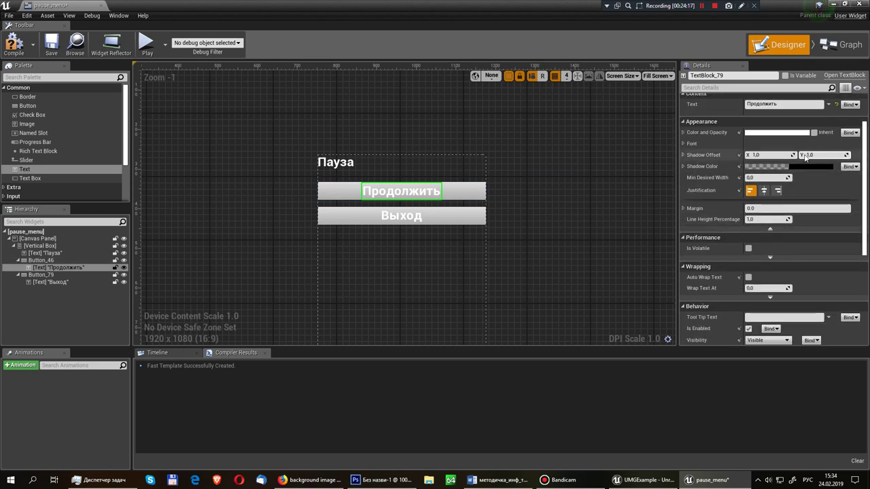
pyautogui.click(774, 133)
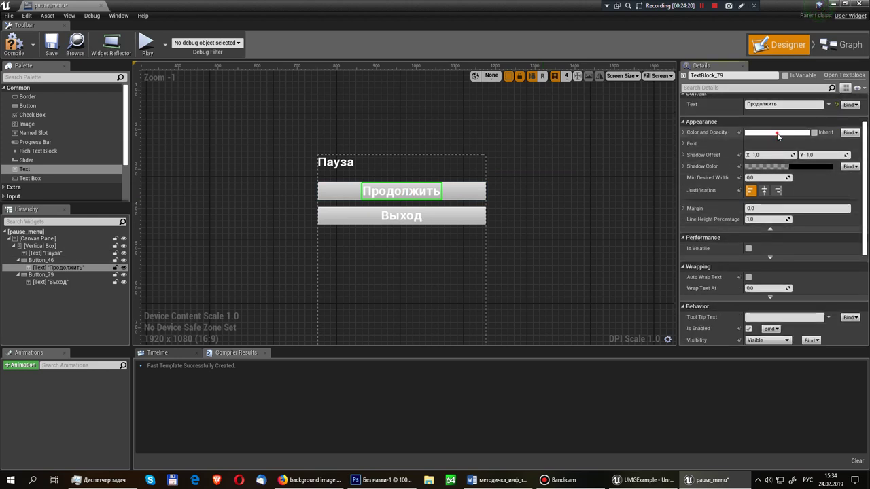
pyautogui.moveTo(713, 202); pyautogui.dragTo(712, 253)
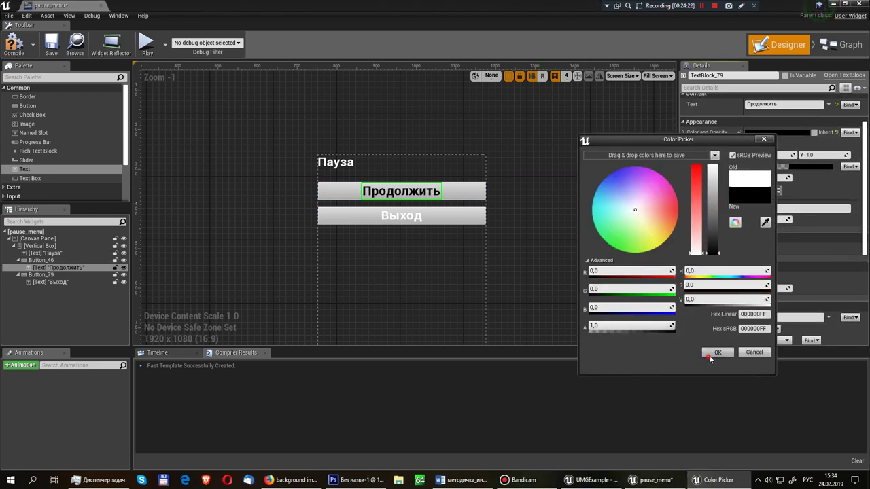
pyautogui.click(709, 354)
pyautogui.click(382, 215)
pyautogui.click(382, 214)
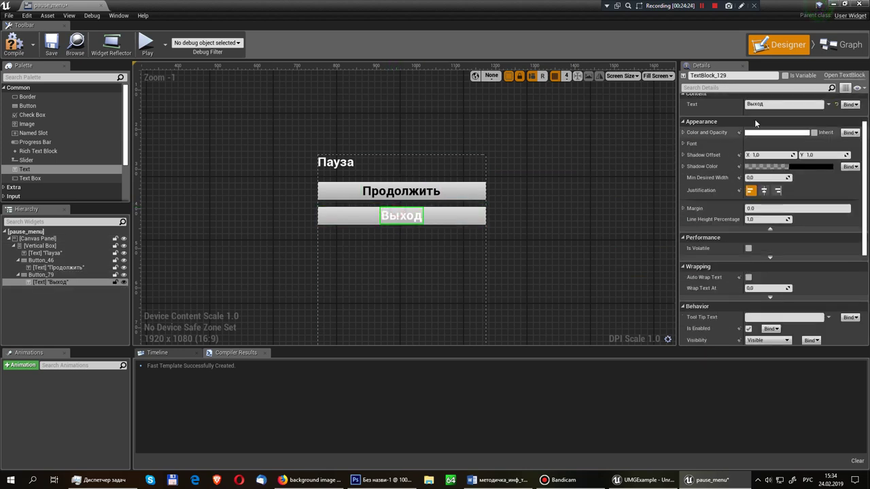
pyautogui.click(787, 134)
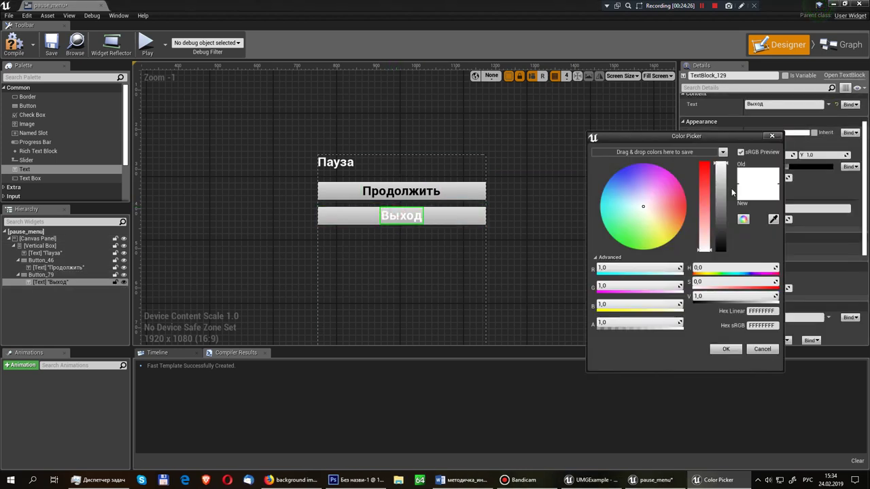
pyautogui.moveTo(723, 192); pyautogui.dragTo(720, 250)
pyautogui.click(726, 348)
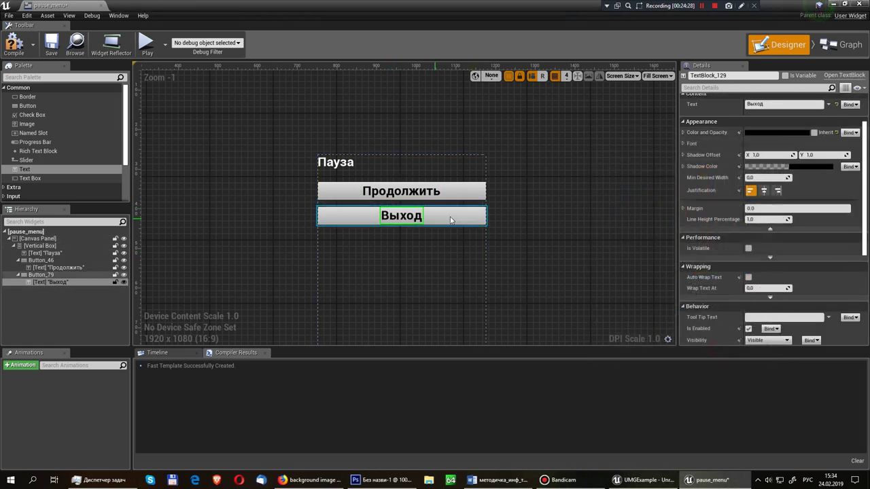
pyautogui.click(450, 216)
pyautogui.scroll(-5, 756, 251)
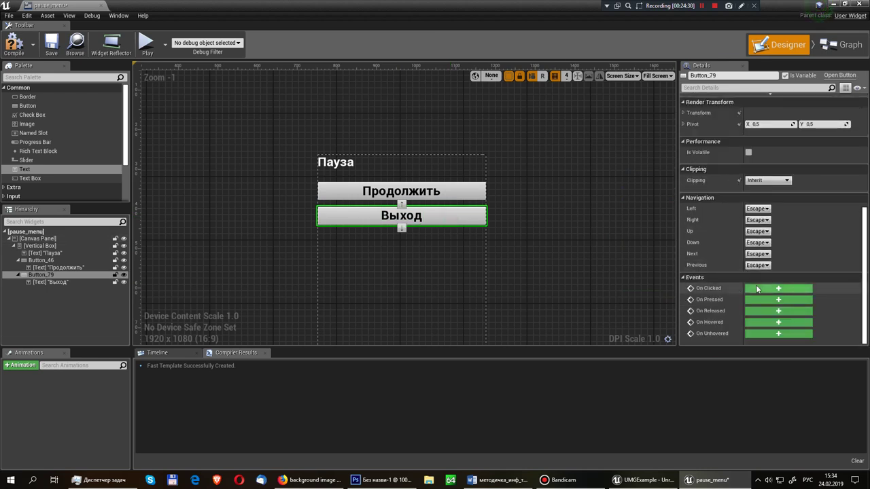
# Step: Make the Выход button's On Clicked event run Open Level with Level Name 'mainmenu'
pyautogui.click(758, 290)
pyautogui.moveTo(427, 258); pyautogui.dragTo(582, 261)
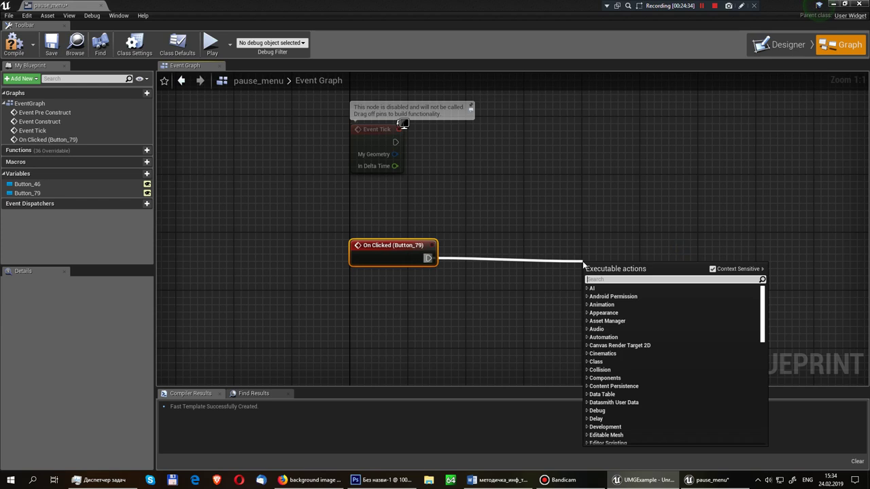
pyautogui.write('opne')
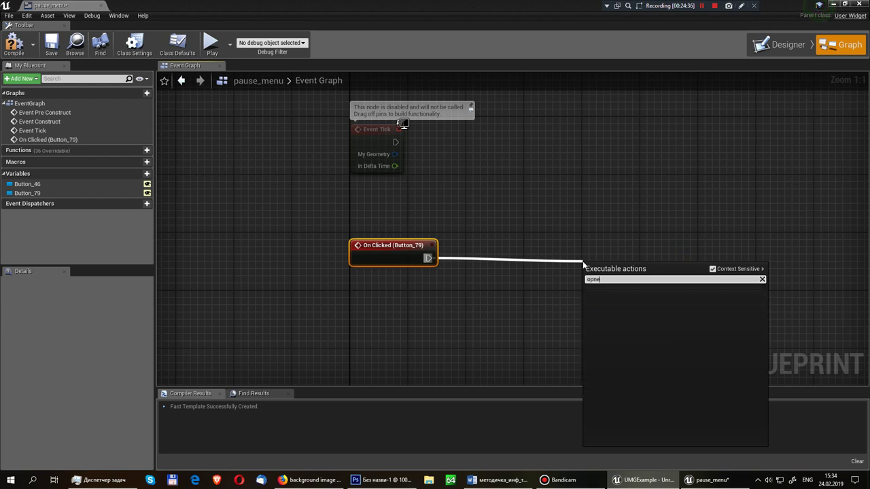
pyautogui.press('BackSpace')
pyautogui.press('BackSpace')
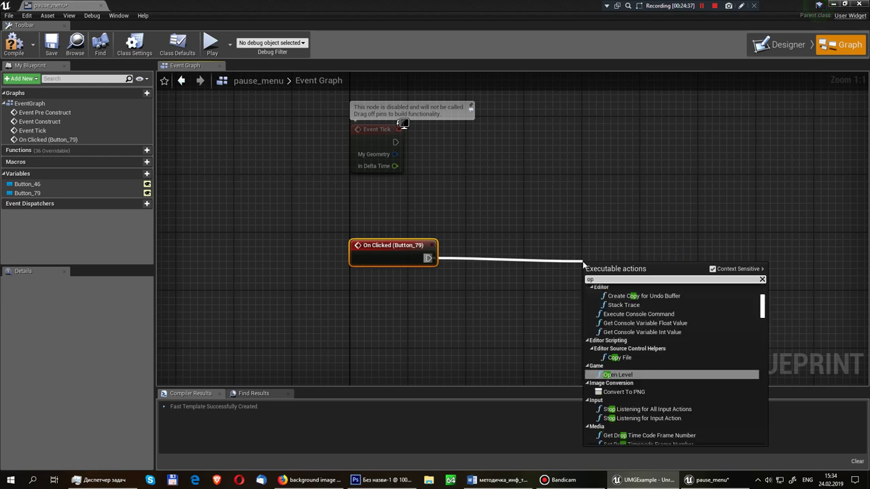
pyautogui.press('Return')
pyautogui.moveTo(654, 261); pyautogui.dragTo(599, 246)
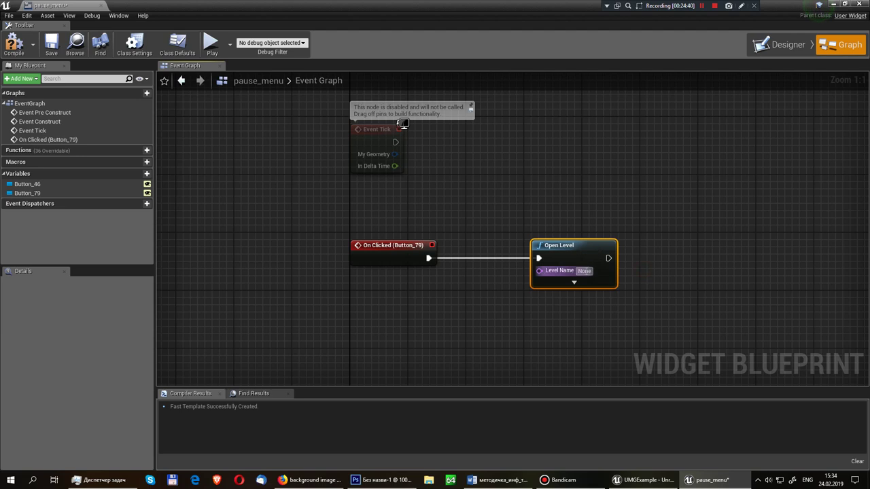
pyautogui.click(584, 270)
pyautogui.write('mainmenu')
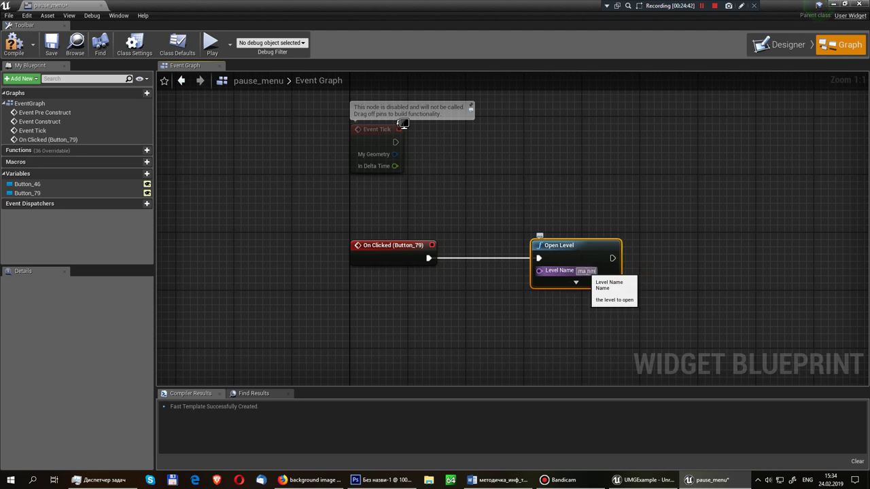
pyautogui.press('Return')
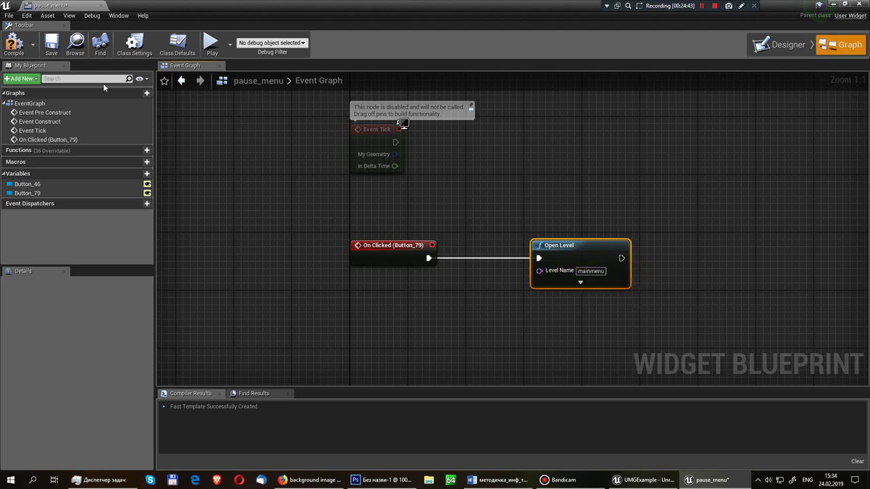
# Step: Compile and save the pause_menu widget
pyautogui.click(14, 44)
pyautogui.click(51, 44)
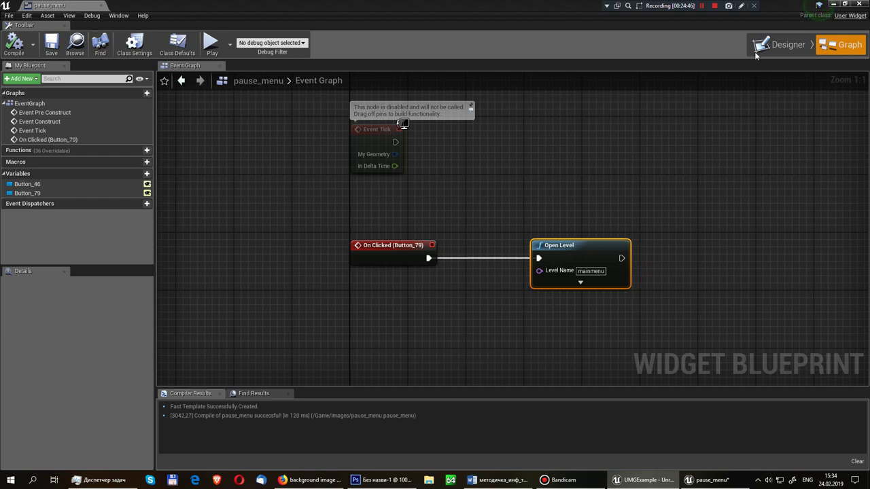
pyautogui.click(781, 44)
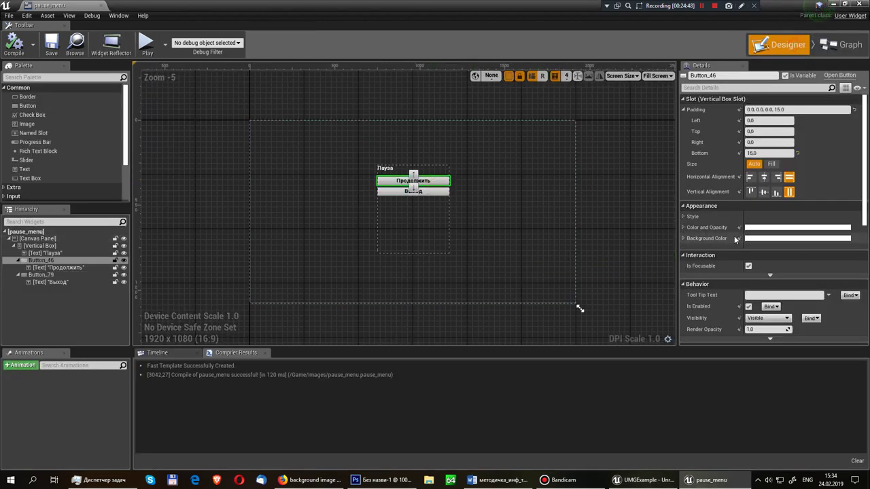
# Step: Wire the Продолжить button's On Clicked into a Cast To pc_controller fed by Get Player Controller
pyautogui.scroll(-5, 741, 252)
pyautogui.scroll(-5, 755, 265)
pyautogui.click(785, 288)
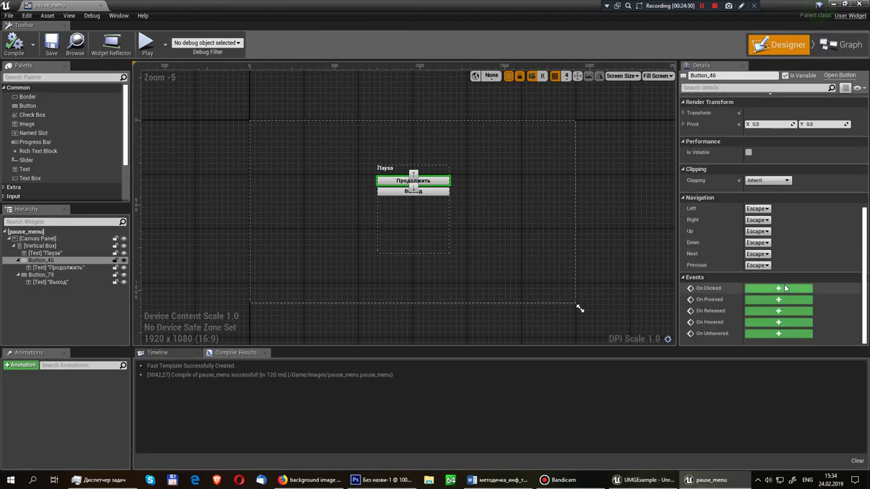
pyautogui.rightClick(472, 206)
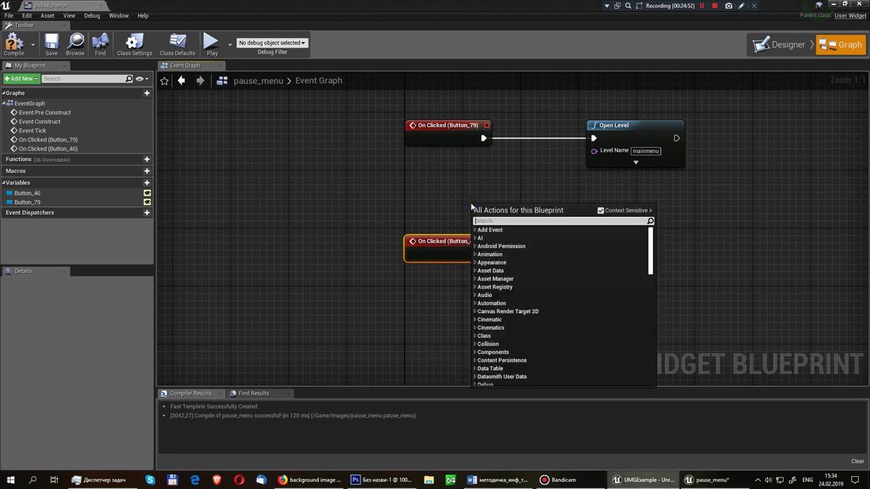
pyautogui.write('getplayer')
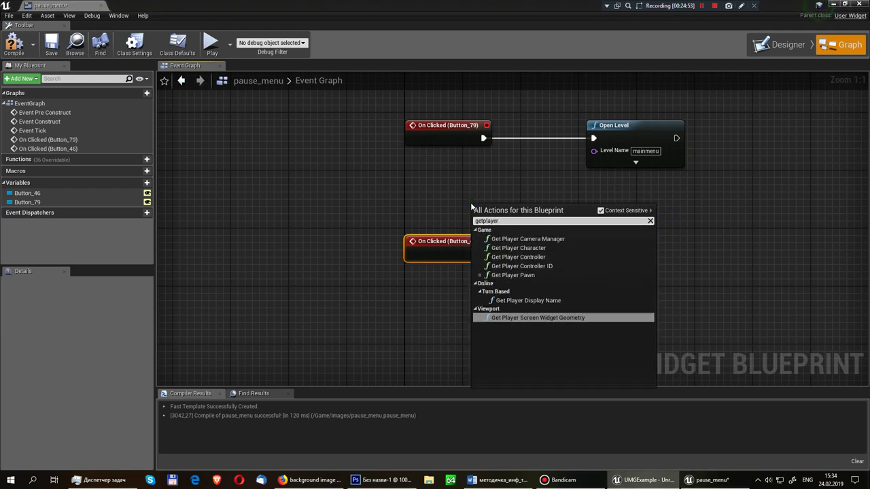
pyautogui.press('Up')
pyautogui.press('Up')
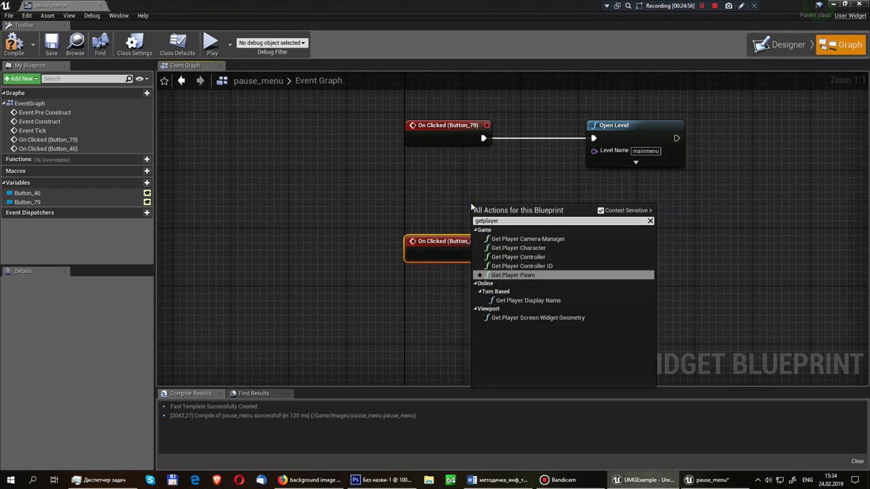
pyautogui.press('Up')
pyautogui.press('Up')
pyautogui.press('Return')
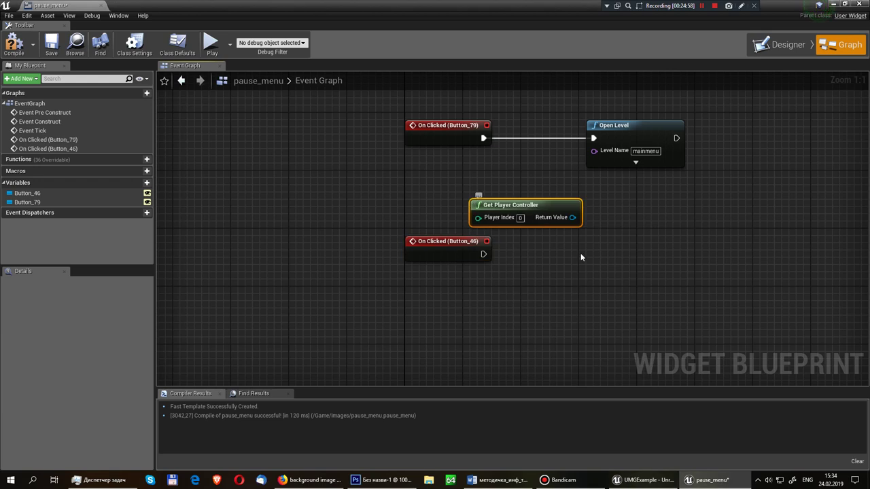
pyautogui.moveTo(571, 217); pyautogui.dragTo(653, 235)
pyautogui.write('cast')
pyautogui.write(' pc_')
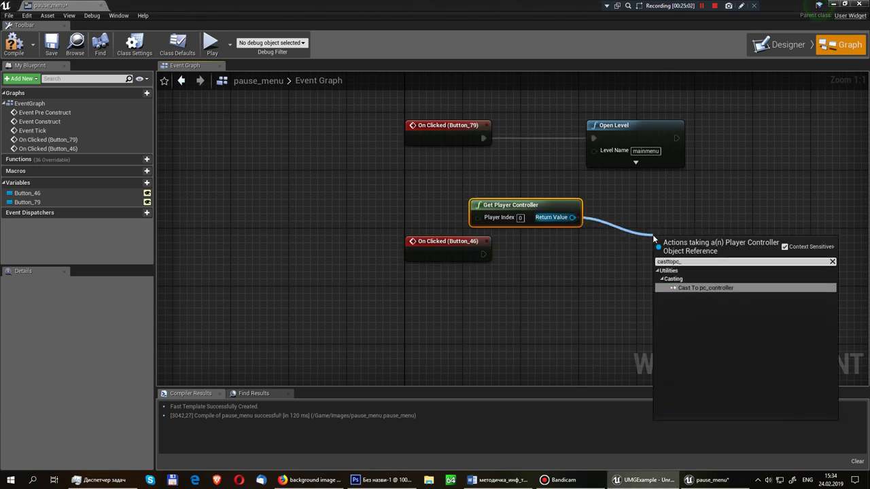
pyautogui.press('Return')
pyautogui.moveTo(483, 254); pyautogui.dragTo(661, 256)
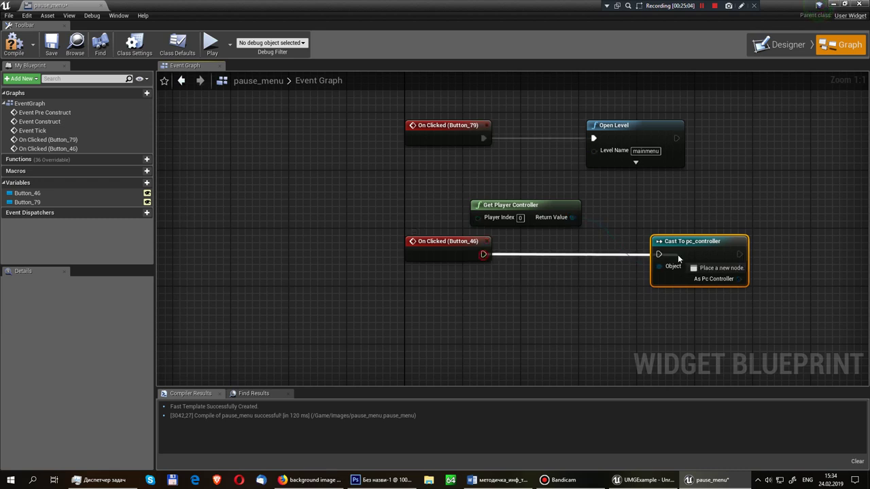
pyautogui.moveTo(661, 256); pyautogui.dragTo(504, 280, button='right')
# Step: Search 'paus' and place a Set Game Paused node beside the cast
pyautogui.moveTo(581, 303); pyautogui.dragTo(709, 265)
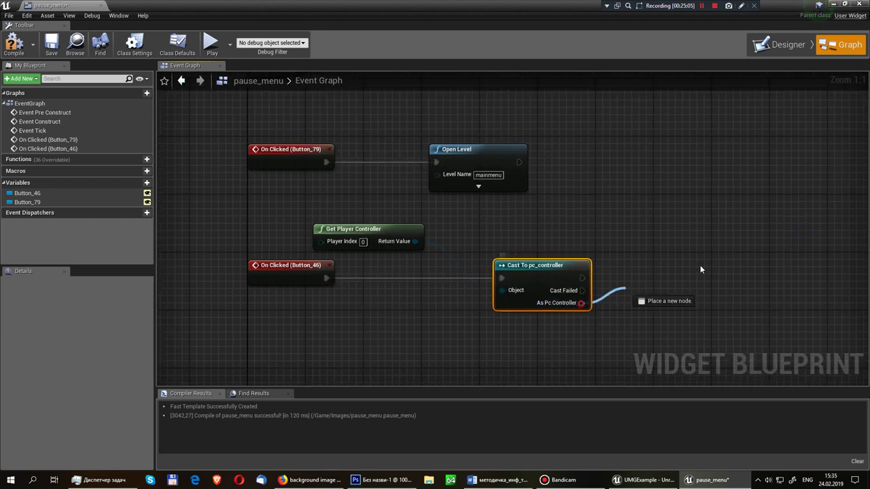
pyautogui.write('set game')
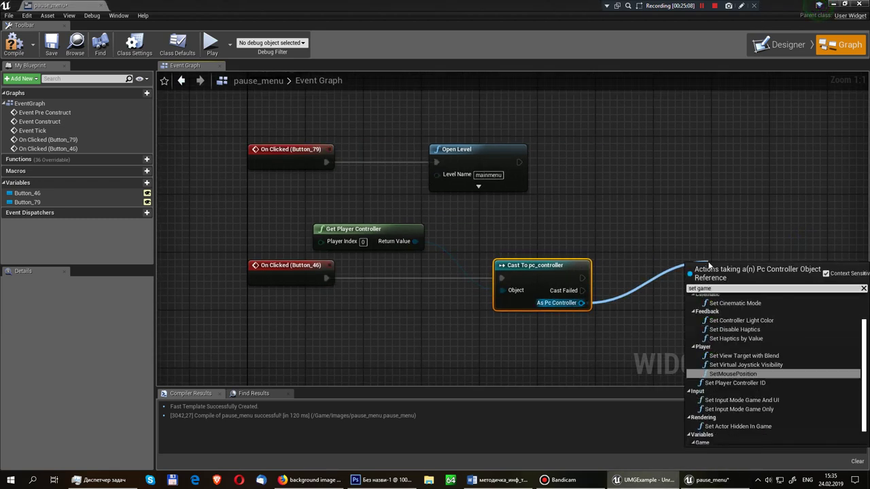
pyautogui.write(' p')
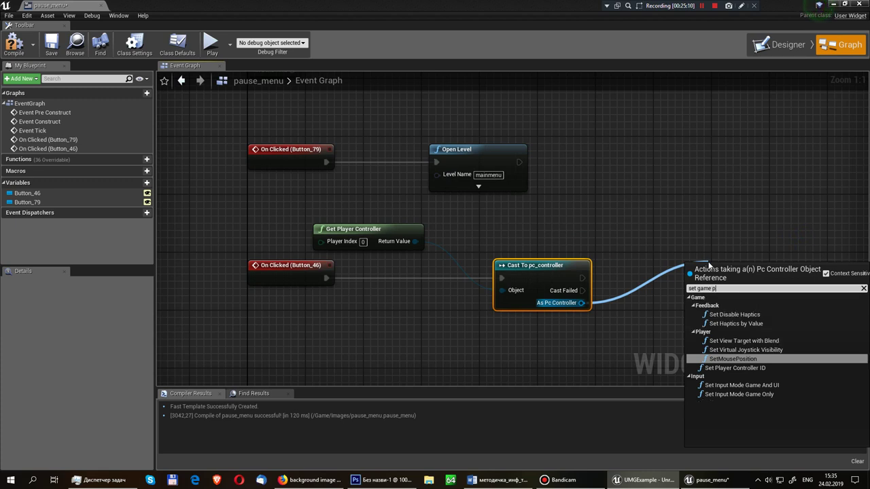
pyautogui.write('a')
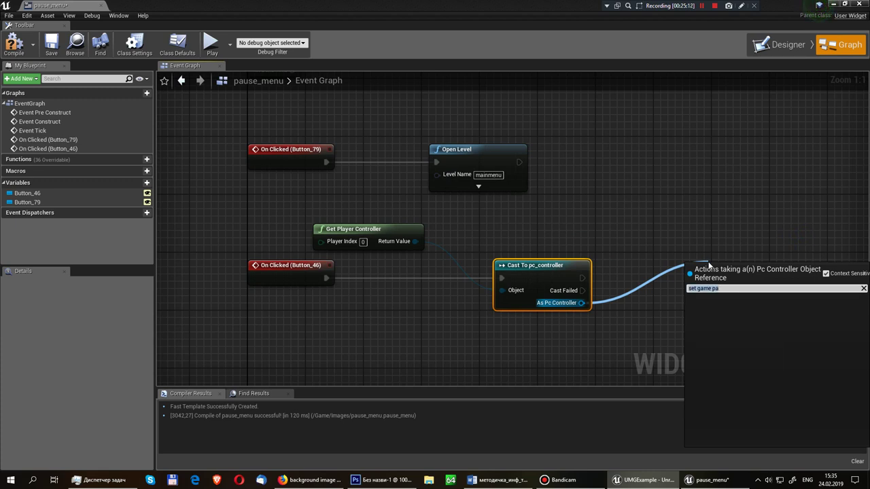
pyautogui.write('pus')
pyautogui.click(826, 274)
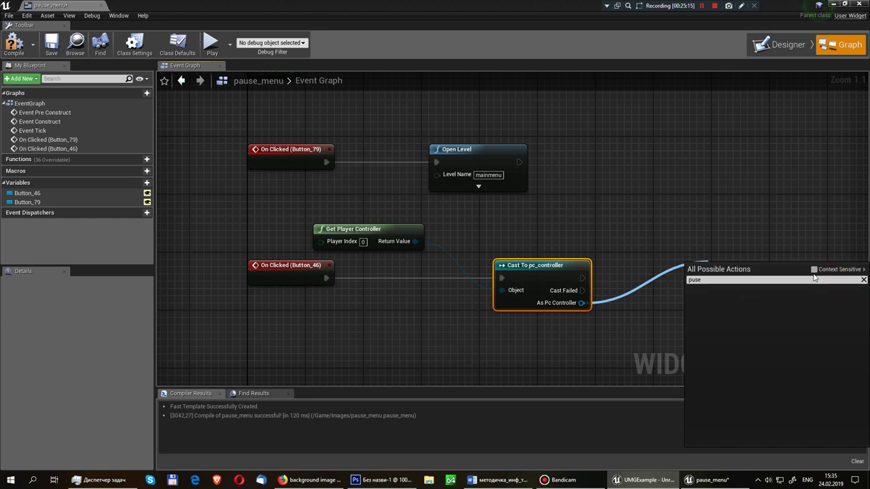
pyautogui.click(715, 233)
pyautogui.rightClick(736, 265)
pyautogui.write('paus')
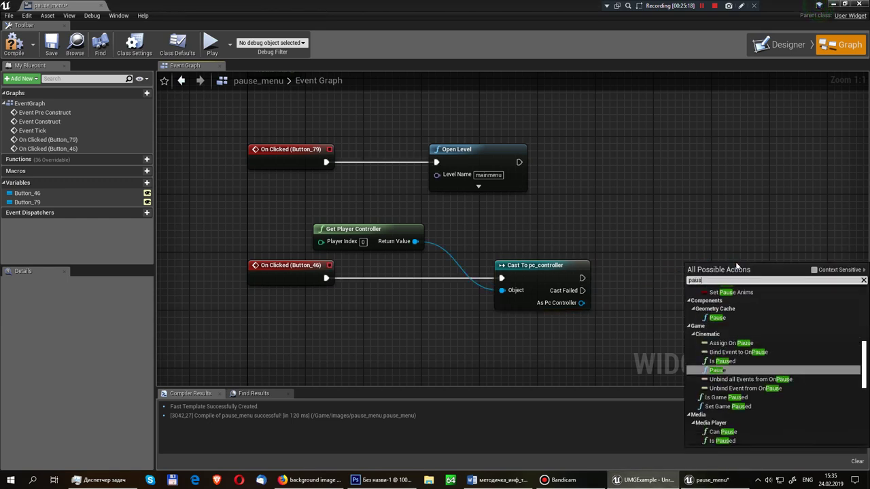
pyautogui.click(814, 269)
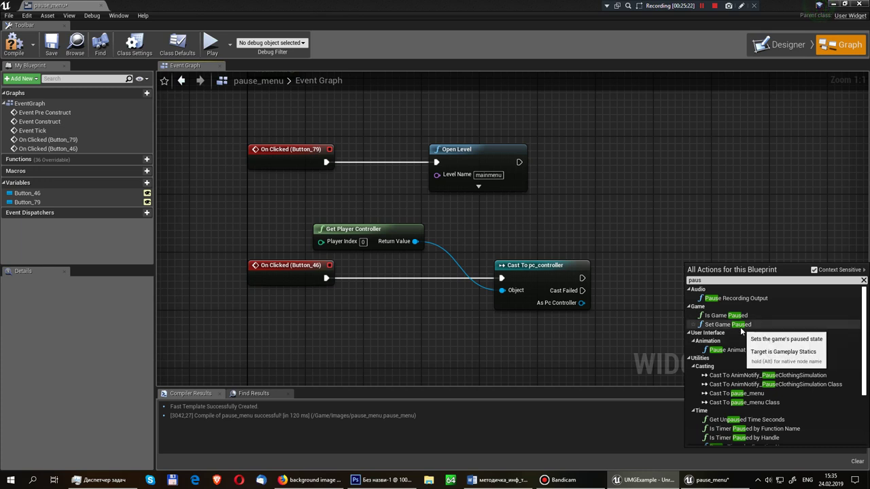
pyautogui.click(728, 324)
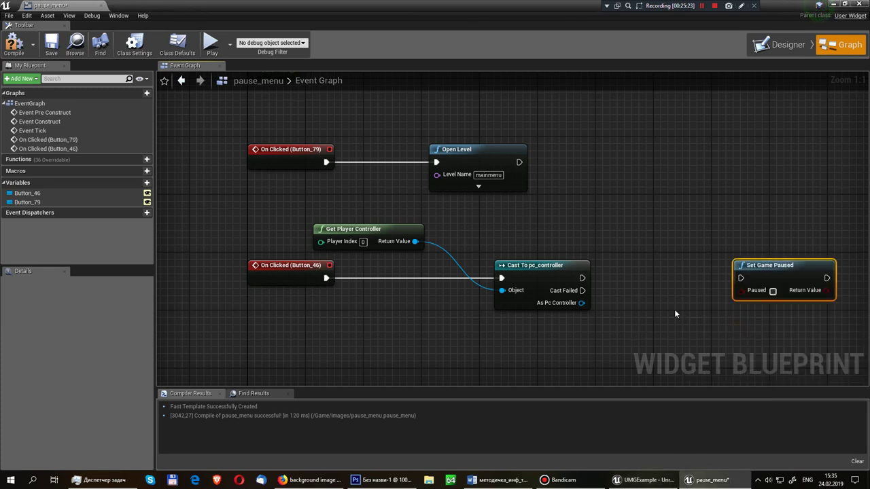
# Step: Insert a SET Show Mouse Cursor node from As Pc Controller between the cast and Set Game Paused
pyautogui.moveTo(672, 316); pyautogui.dragTo(501, 311, button='right')
pyautogui.moveTo(449, 291); pyautogui.dragTo(722, 284)
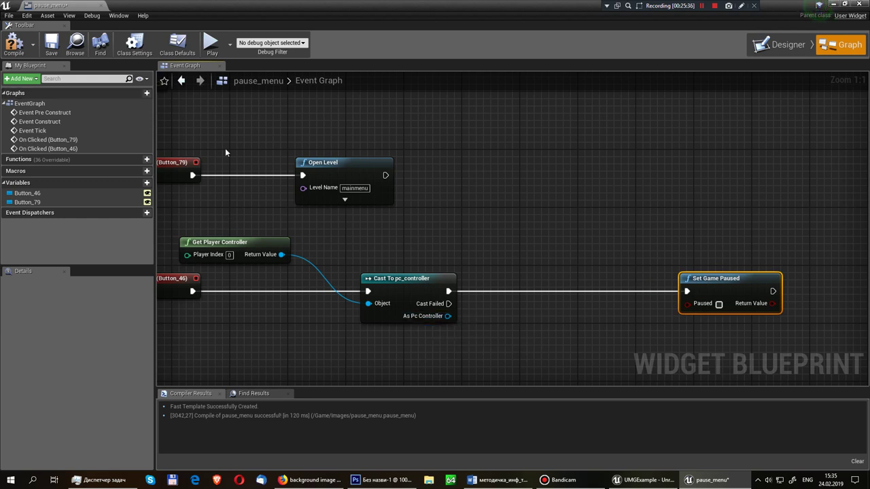
pyautogui.moveTo(447, 316); pyautogui.dragTo(549, 285)
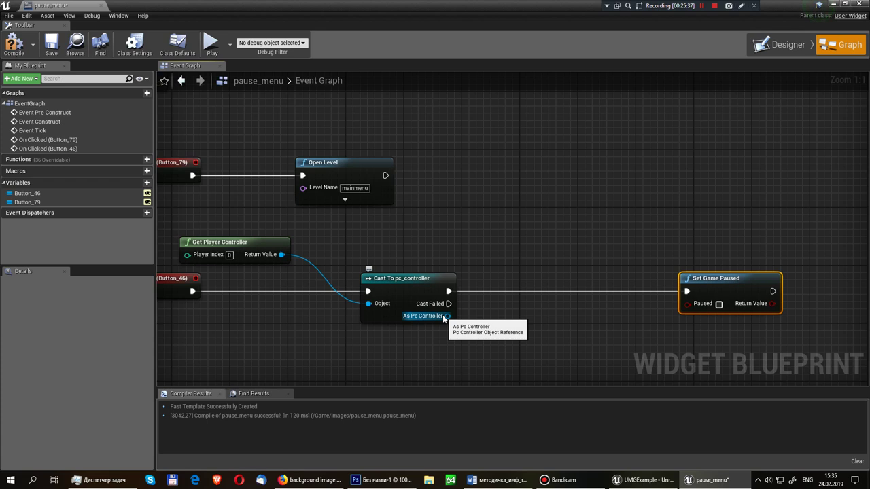
pyautogui.write('showmo')
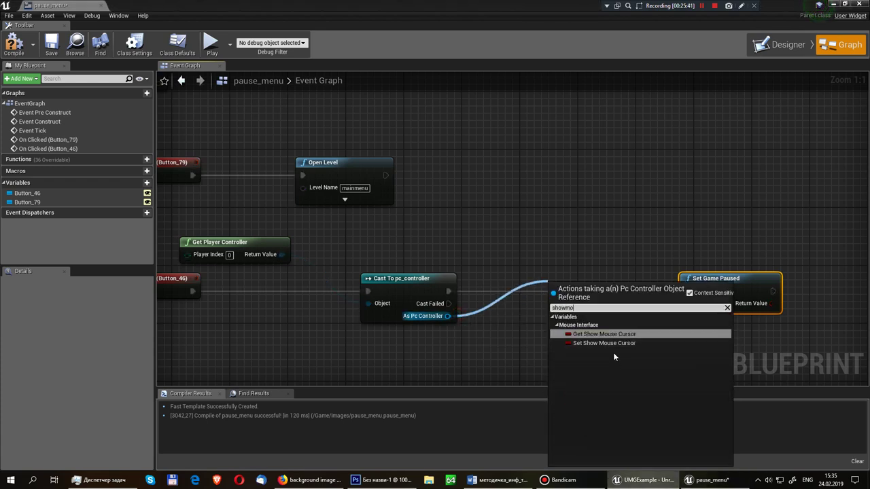
pyautogui.click(611, 343)
pyautogui.moveTo(457, 291); pyautogui.dragTo(557, 291)
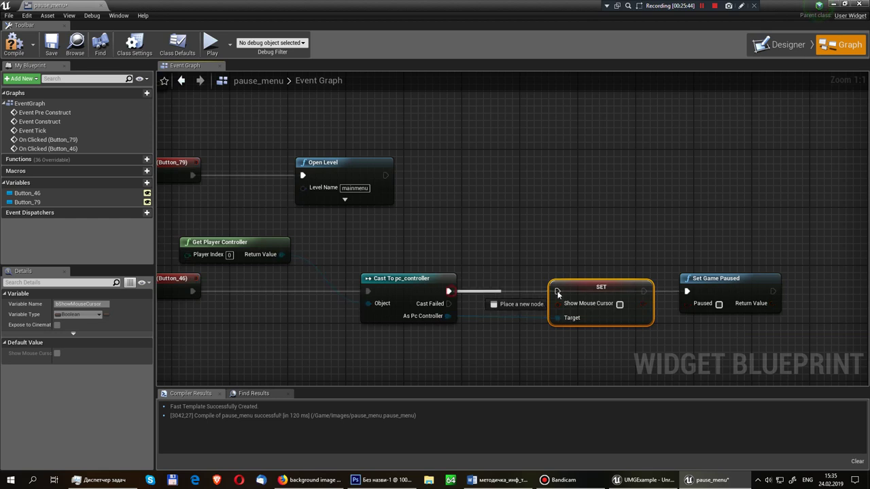
pyautogui.moveTo(642, 292); pyautogui.dragTo(687, 291)
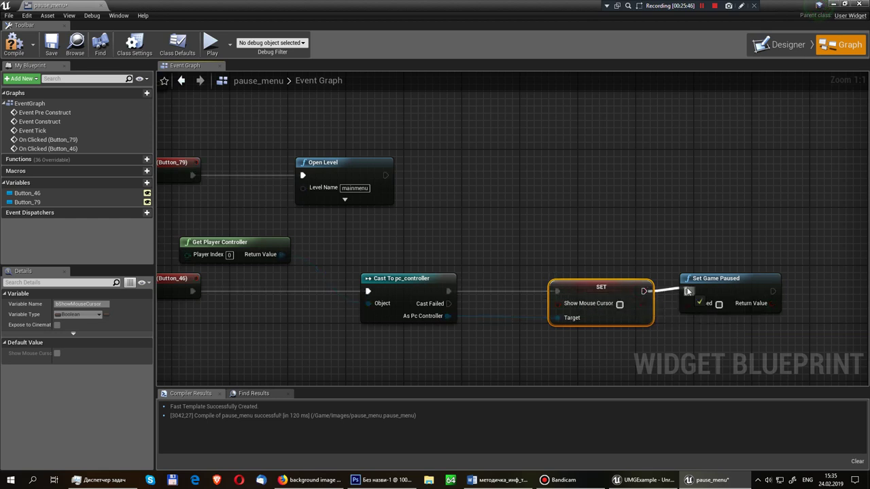
pyautogui.scroll(-3, 658, 204)
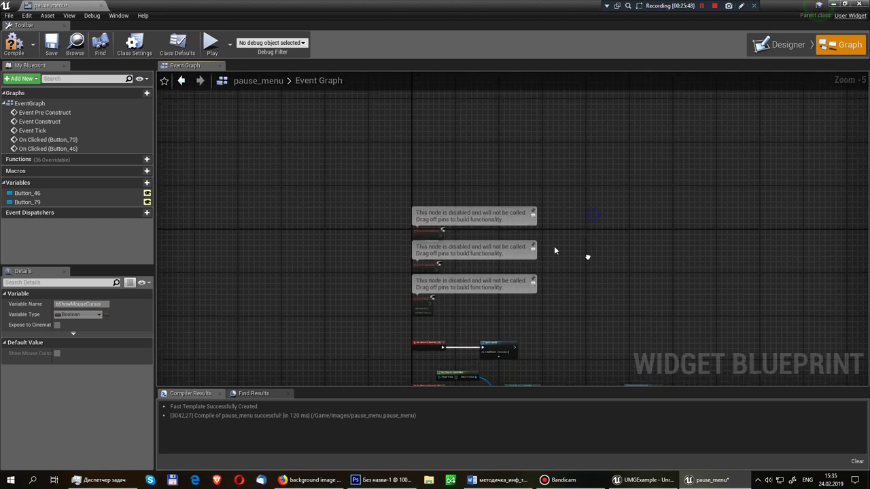
# Step: Paste copies of the controller, cast, cursor and pause nodes and wire them to Event Construct
pyautogui.scroll(3, 440, 243)
pyautogui.moveTo(332, 218); pyautogui.dragTo(316, 166, button='right')
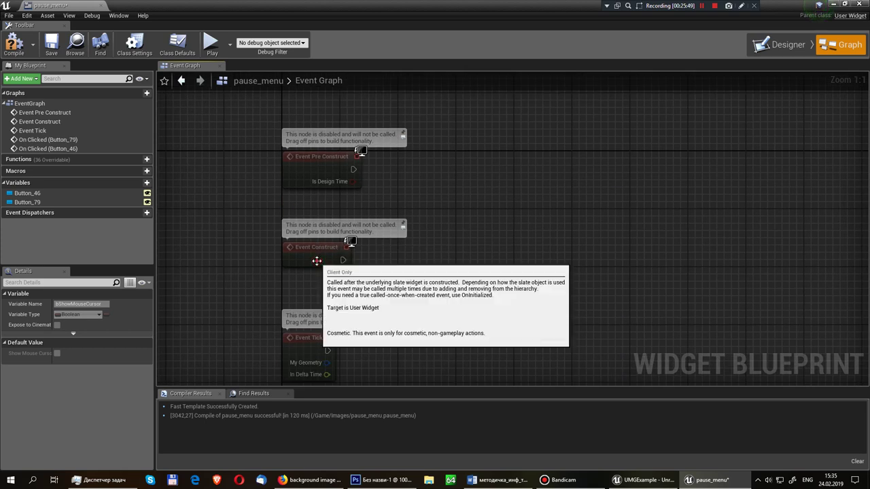
pyautogui.click(303, 259)
pyautogui.moveTo(493, 261); pyautogui.dragTo(553, 209, button='right')
pyautogui.scroll(-3, 518, 194)
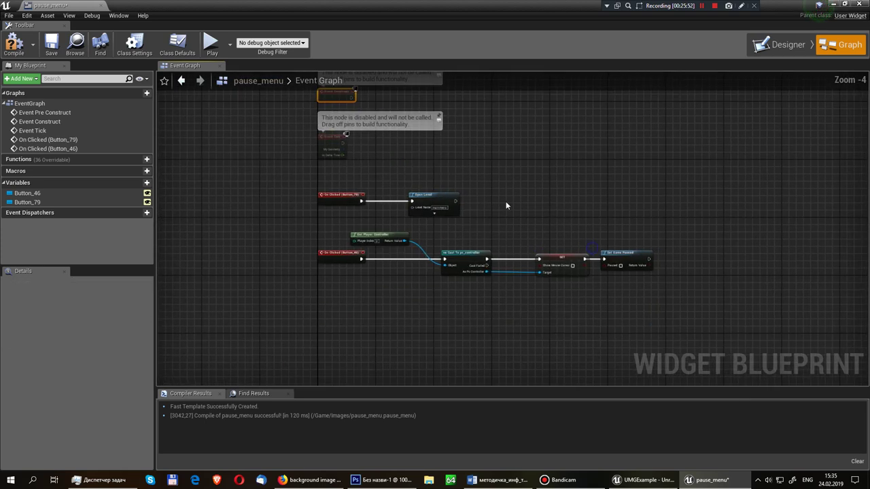
pyautogui.scroll(1, 334, 230)
pyautogui.moveTo(337, 234); pyautogui.dragTo(724, 323)
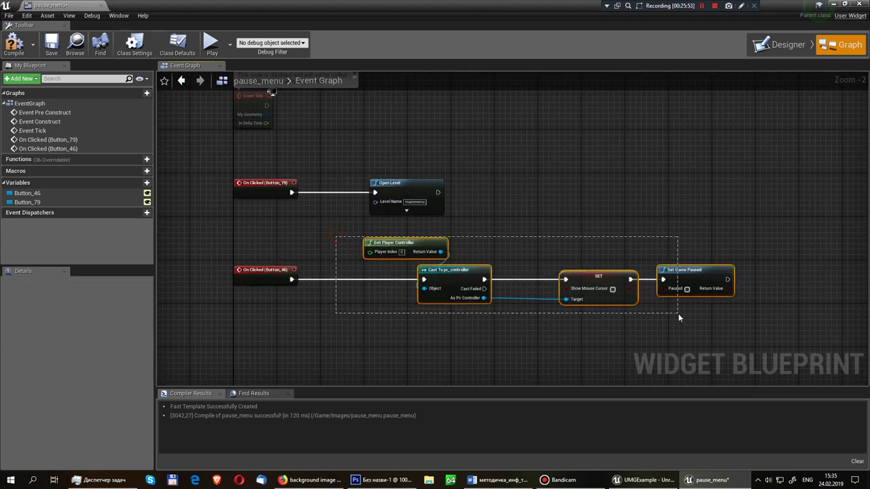
pyautogui.moveTo(704, 311); pyautogui.dragTo(628, 200, button='right')
pyautogui.scroll(2, 458, 264)
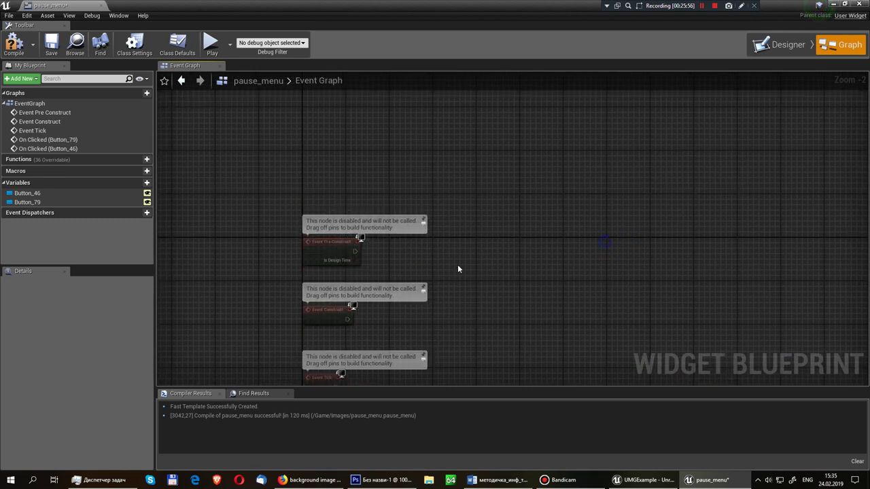
pyautogui.hotkey('ctrl', 'v')
pyautogui.moveTo(311, 268); pyautogui.dragTo(381, 279)
pyautogui.moveTo(434, 286)
pyautogui.mouseDown()
pyautogui.moveTo(521, 264)
pyautogui.moveTo(521, 271)
pyautogui.mouseUp()
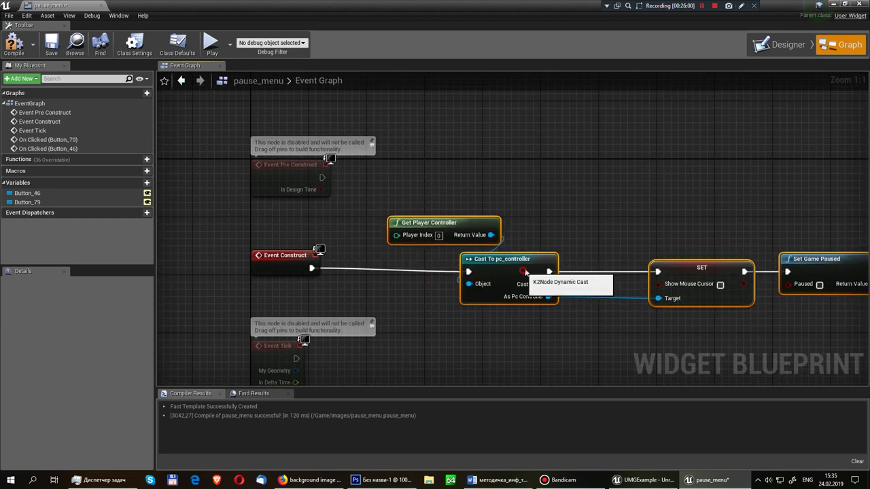
pyautogui.click(676, 235)
# Step: Tick Show Mouse Cursor and Paused, compile and save pause_menu, then open pc_character
pyautogui.click(721, 277)
pyautogui.moveTo(813, 284)
pyautogui.mouseDown(button='right')
pyautogui.moveTo(749, 297)
pyautogui.moveTo(731, 328)
pyautogui.moveTo(693, 321)
pyautogui.mouseUp(button='right')
pyautogui.click(756, 291)
pyautogui.click(14, 42)
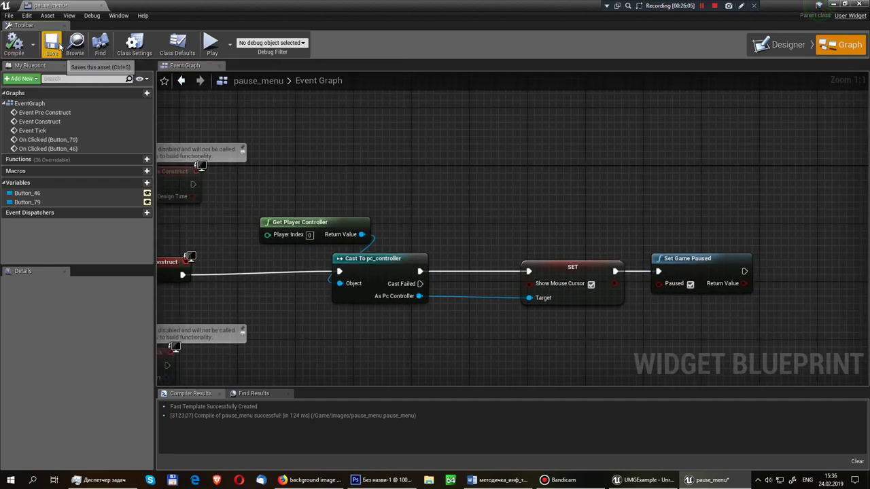
pyautogui.click(59, 46)
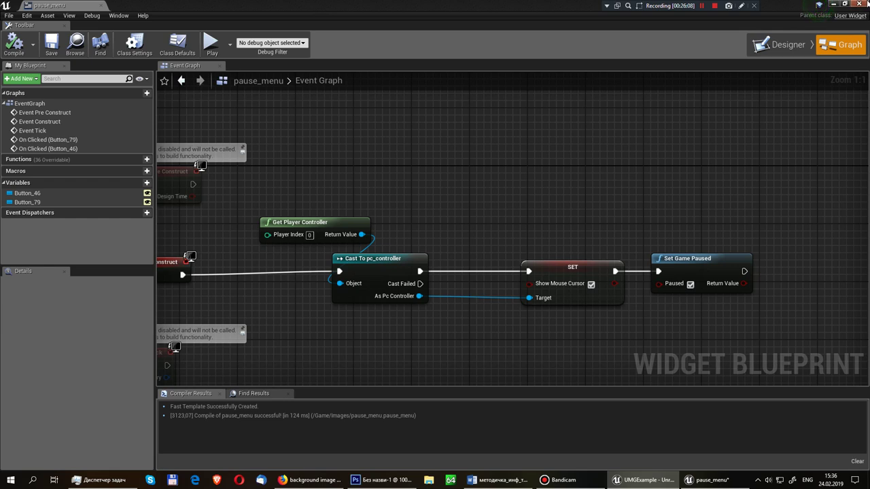
pyautogui.click(863, 3)
pyautogui.doubleClick(415, 361)
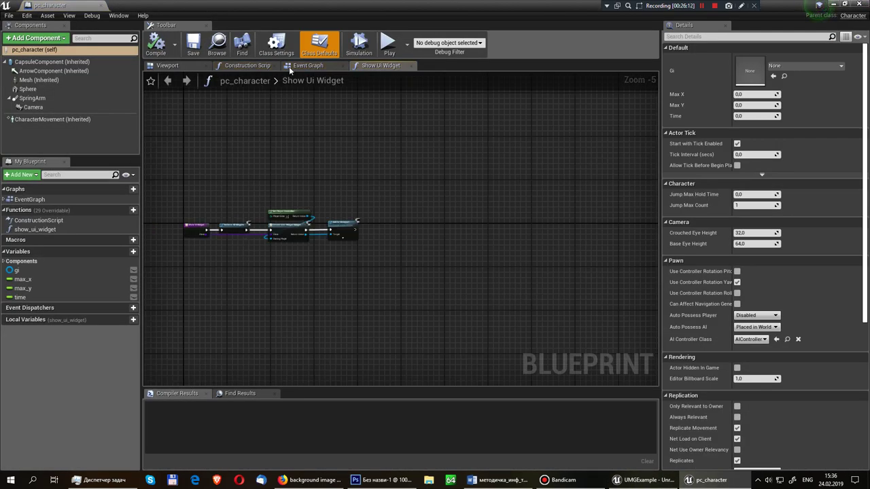
# Step: Add an InputAction show_menu event to pc_character's event graph
pyautogui.click(307, 66)
pyautogui.scroll(5, 401, 175)
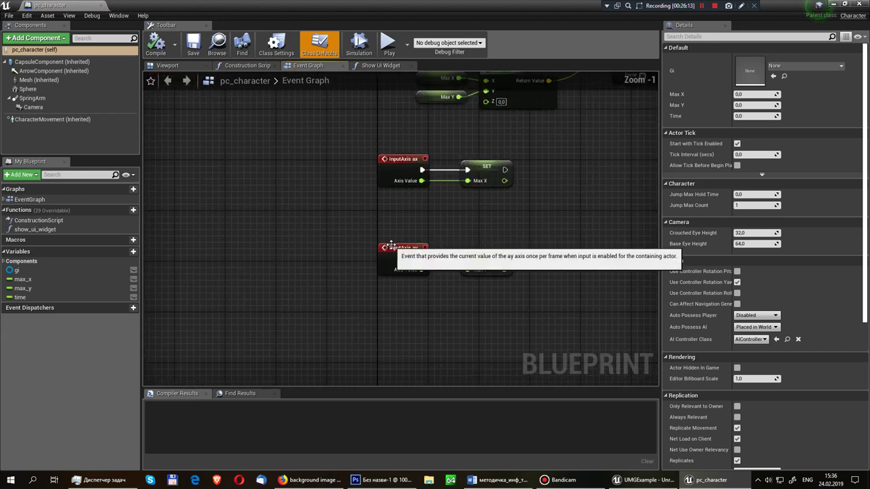
pyautogui.rightClick(354, 296)
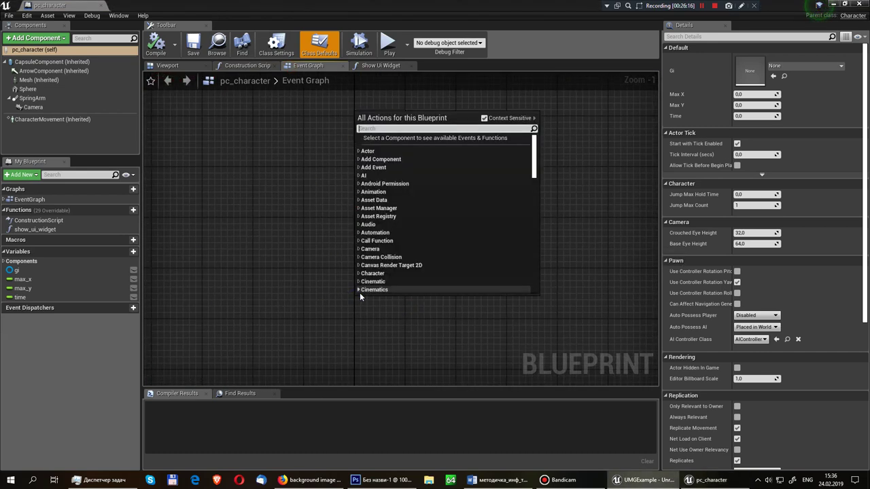
pyautogui.write('show')
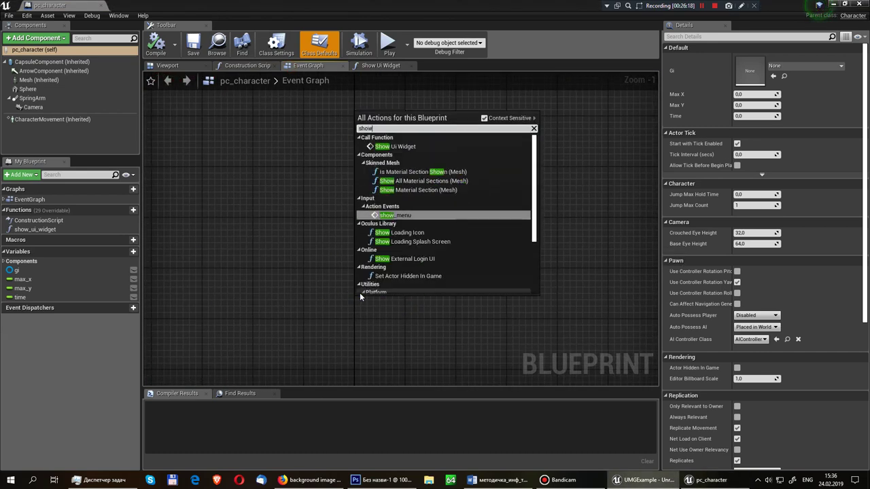
pyautogui.write('p')
pyautogui.press('BackSpace')
pyautogui.press('BackSpace')
pyautogui.press('BackSpace')
pyautogui.press('BackSpace')
pyautogui.press('BackSpace')
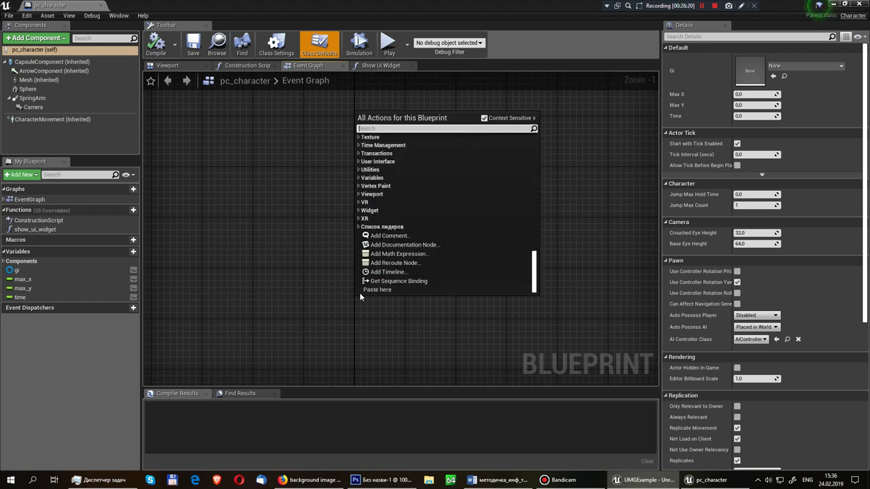
pyautogui.write('show_m')
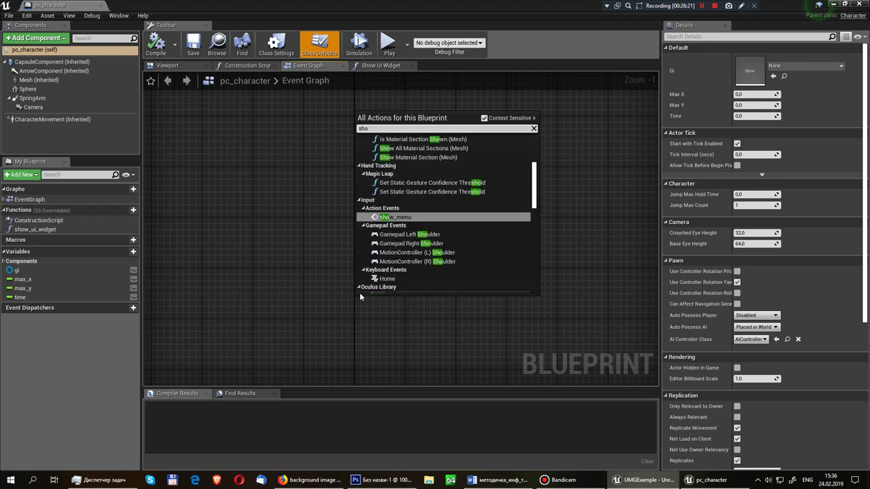
pyautogui.click(390, 201)
pyautogui.moveTo(473, 263); pyautogui.dragTo(431, 229, button='right')
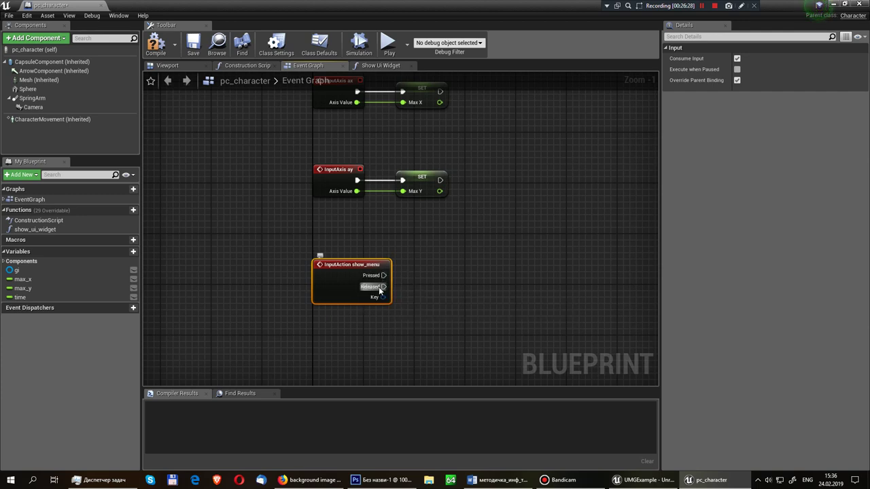
# Step: Wire show_menu's Released to Show Ui Widget with class pause_menu, and compile pc_character
pyautogui.moveTo(384, 287); pyautogui.dragTo(559, 278)
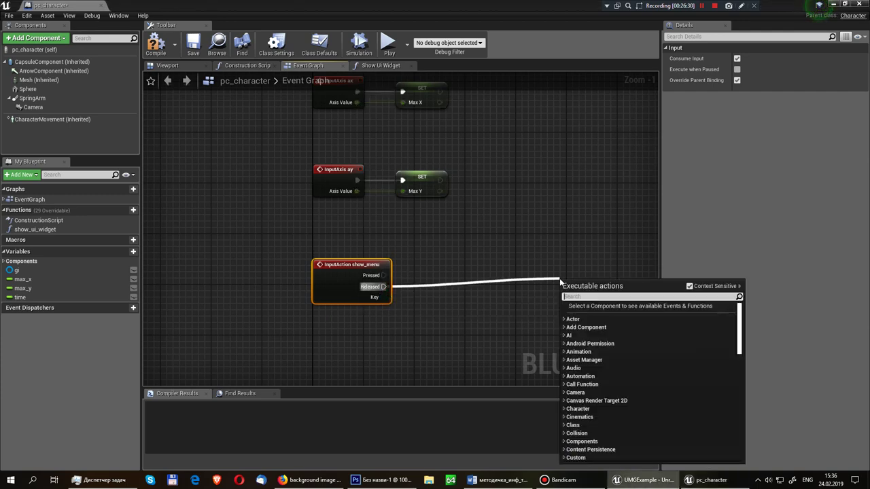
pyautogui.write('show_')
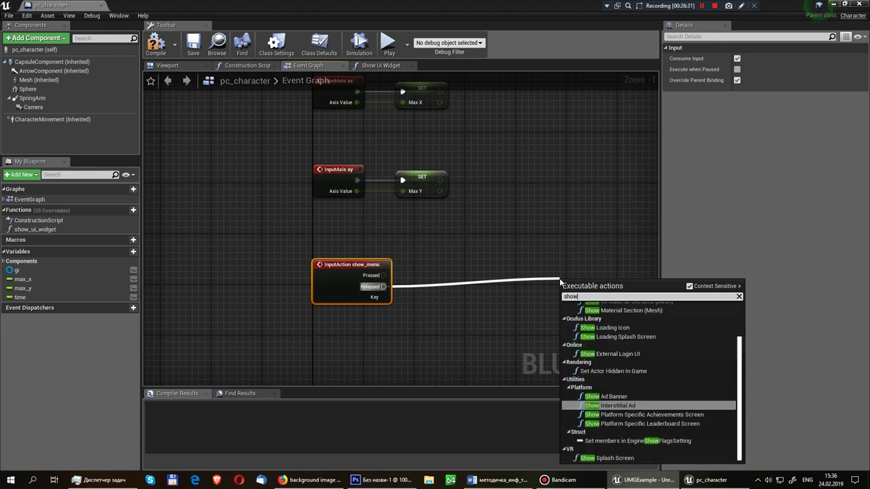
pyautogui.press('Return')
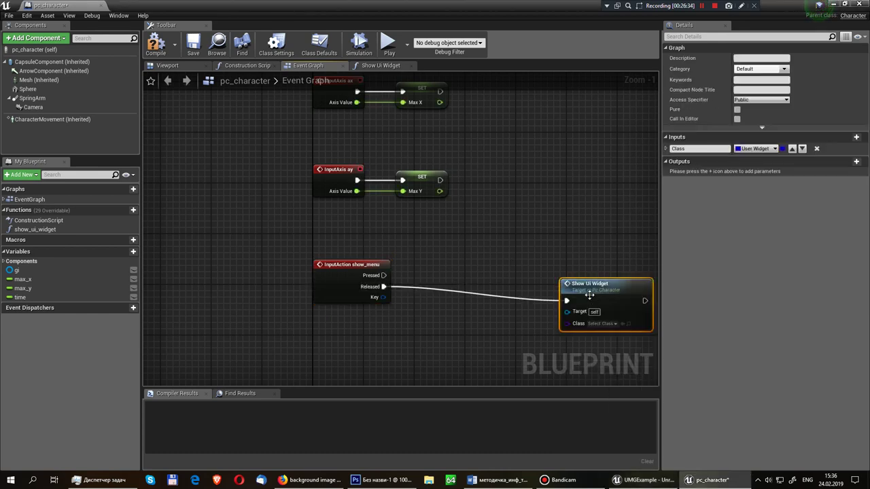
pyautogui.moveTo(590, 296); pyautogui.dragTo(540, 288)
pyautogui.click(545, 312)
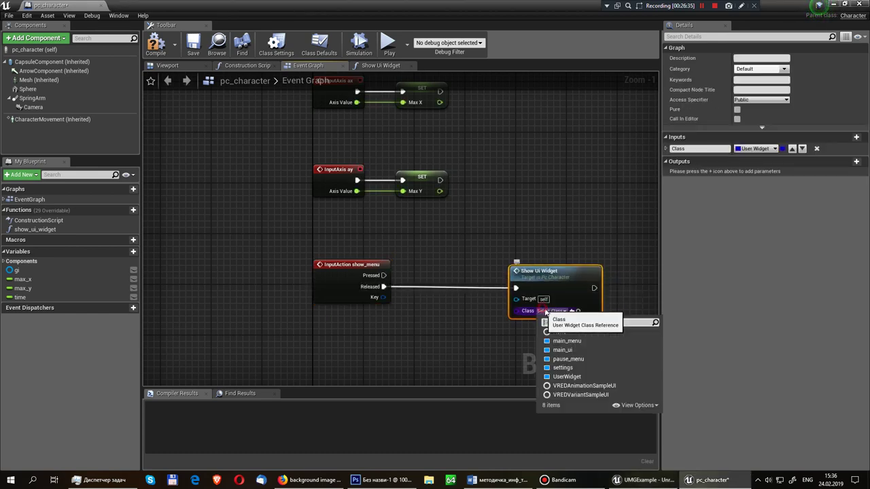
pyautogui.click(579, 360)
pyautogui.click(156, 44)
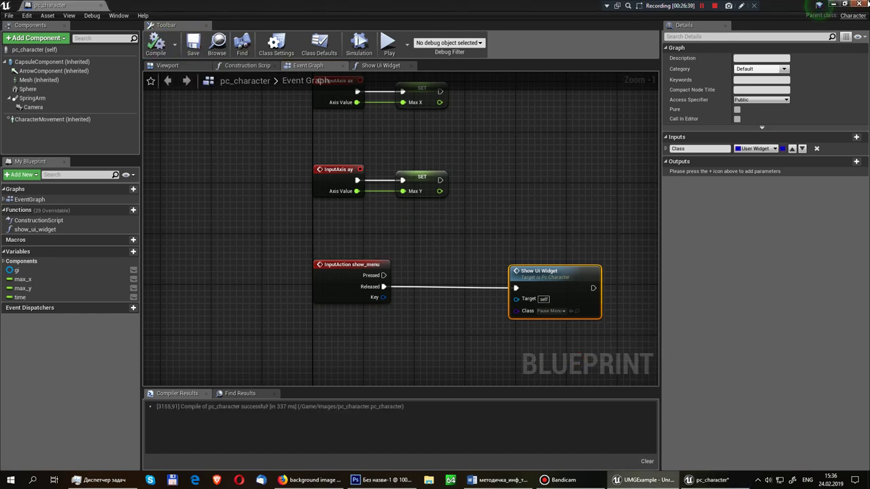
pyautogui.hotkey('alt', 'Tab')
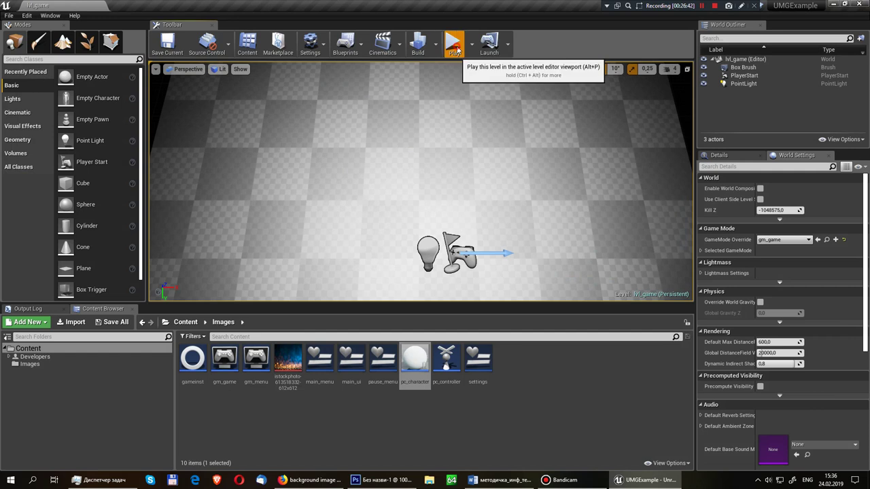
# Step: Run a quick test play of the level, stop it, and briefly open then leave pc_character
pyautogui.click(455, 45)
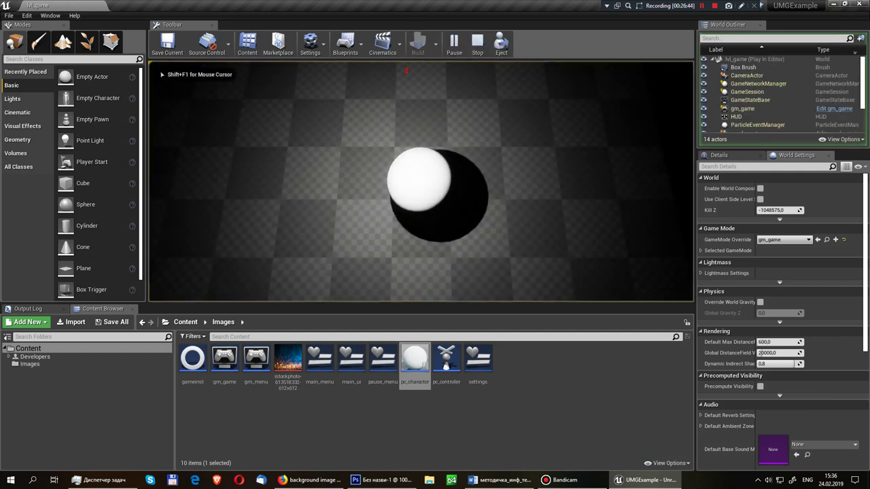
pyautogui.press('Escape')
pyautogui.doubleClick(411, 363)
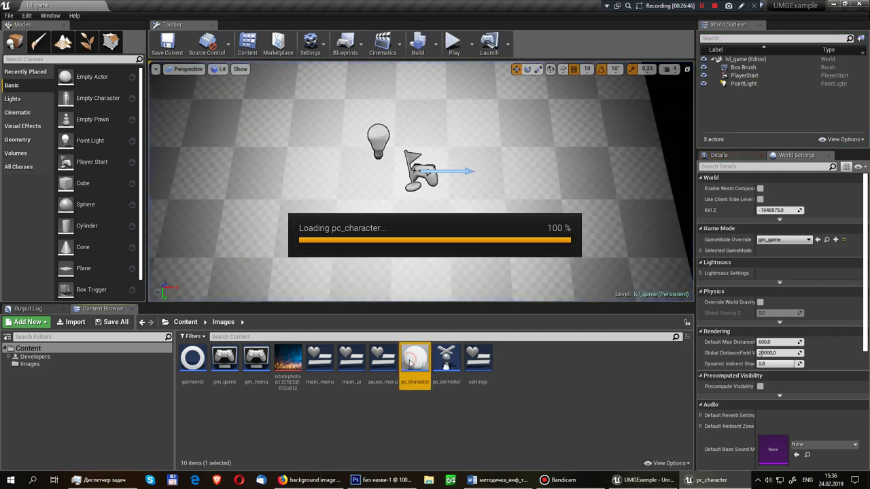
pyautogui.hotkey('alt', 'Tab')
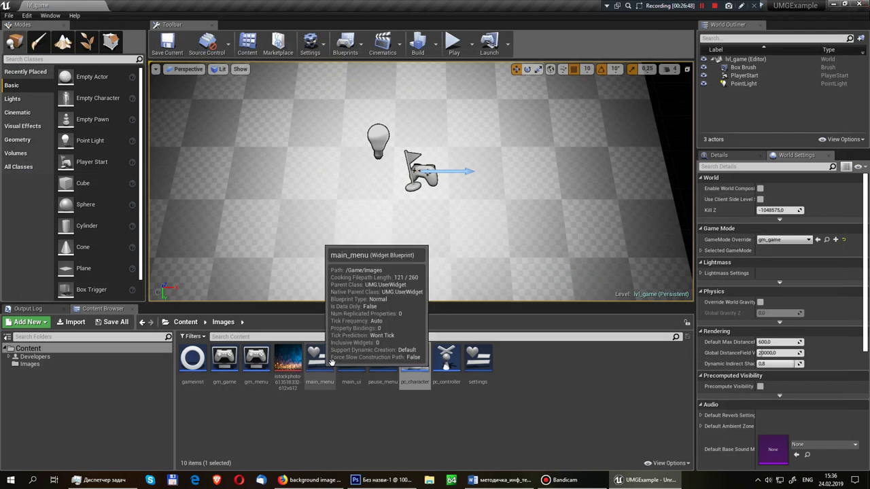
# Step: In the pause_menu widget, select the Продолжить button (Button_46) and jump to its click event graph
pyautogui.doubleClick(382, 360)
pyautogui.click(429, 181)
pyautogui.scroll(-10, 727, 231)
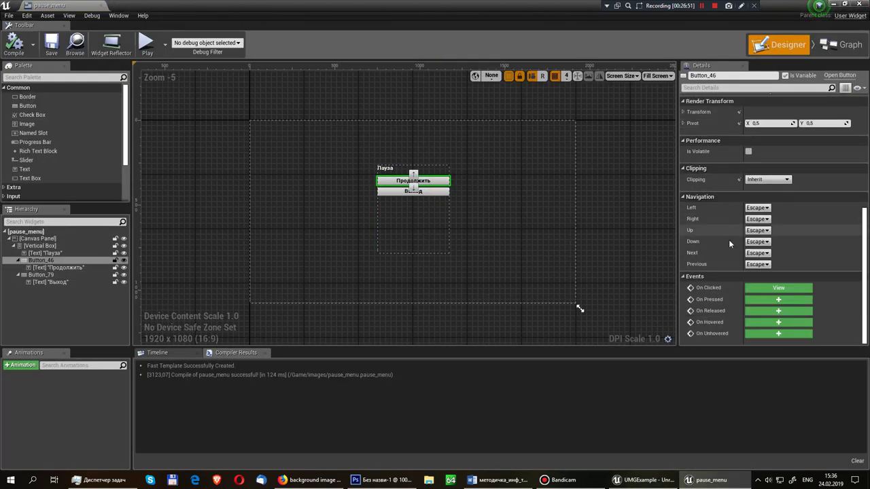
pyautogui.click(759, 286)
# Step: Add a Get Player Pawn node after the Set Game Paused node
pyautogui.moveTo(718, 269); pyautogui.dragTo(488, 241, button='right')
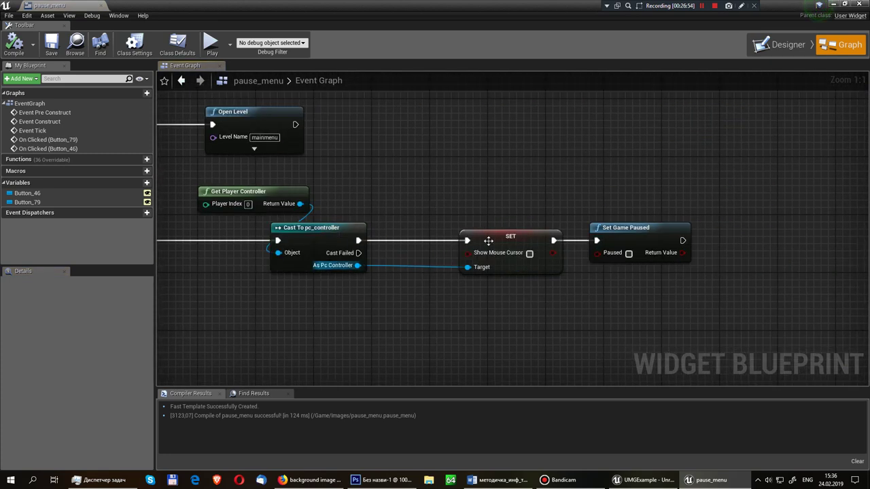
pyautogui.moveTo(654, 194); pyautogui.dragTo(550, 204, button='right')
pyautogui.click(537, 227)
pyautogui.moveTo(647, 206); pyautogui.dragTo(575, 207, button='right')
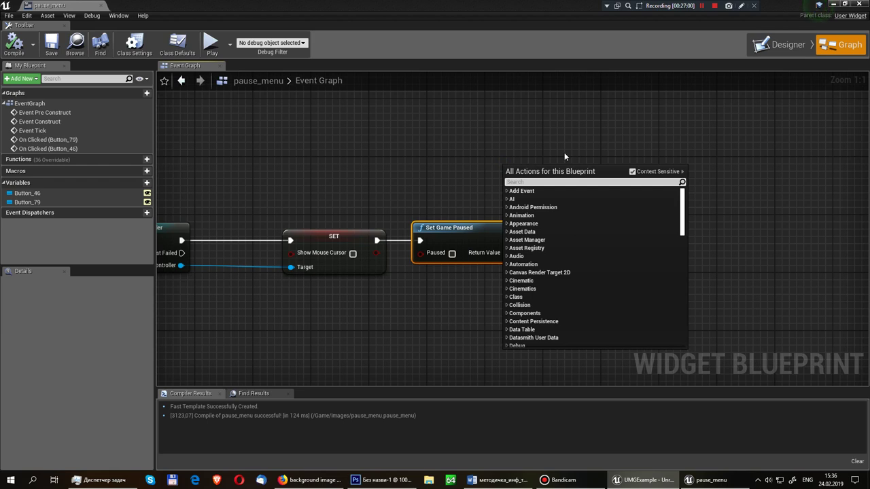
pyautogui.write('getplayerpawn')
pyautogui.press('Return')
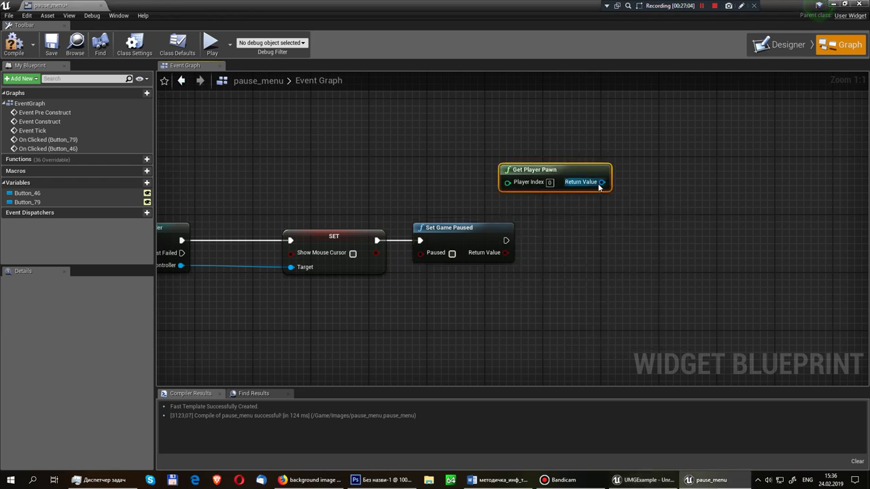
# Step: Cast the player pawn to pc_character, wired after Set Game Paused
pyautogui.moveTo(601, 182); pyautogui.dragTo(689, 276)
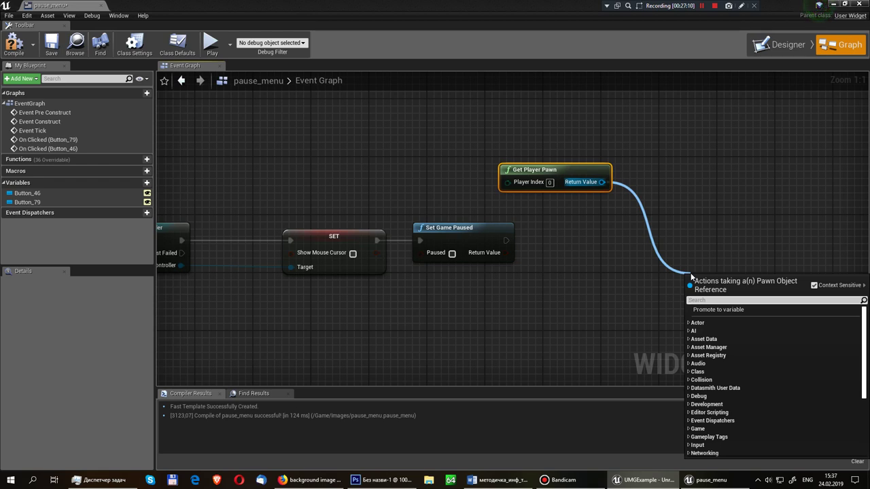
pyautogui.write('pc_')
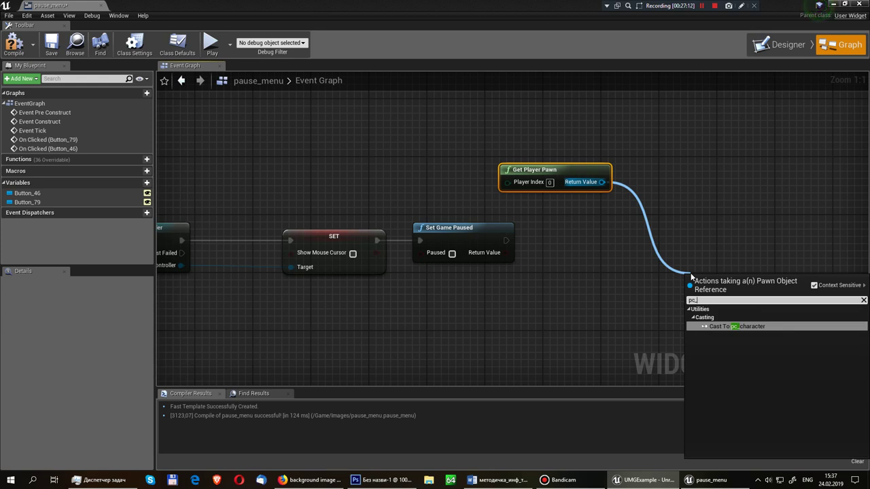
pyautogui.press('Return')
pyautogui.moveTo(506, 241)
pyautogui.mouseDown()
pyautogui.moveTo(696, 291)
pyautogui.moveTo(730, 237)
pyautogui.mouseUp()
pyautogui.moveTo(810, 280); pyautogui.dragTo(598, 295, button='right')
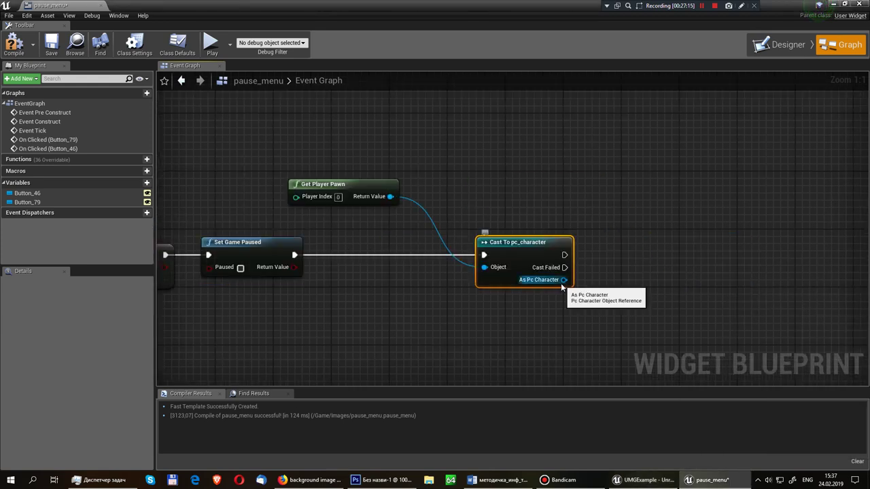
pyautogui.moveTo(563, 280); pyautogui.dragTo(701, 242)
# Step: Call Show Ui Widget with class main_ui from the cast, then compile pause_menu
pyautogui.write('show_')
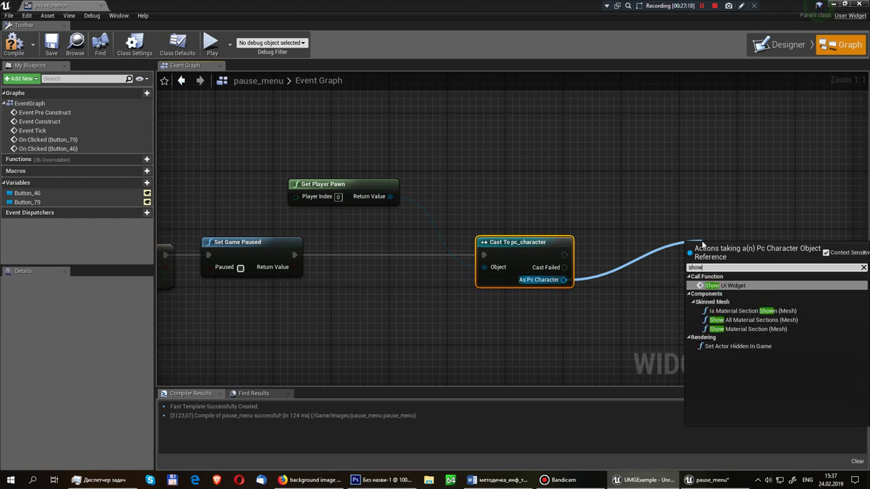
pyautogui.press('Return')
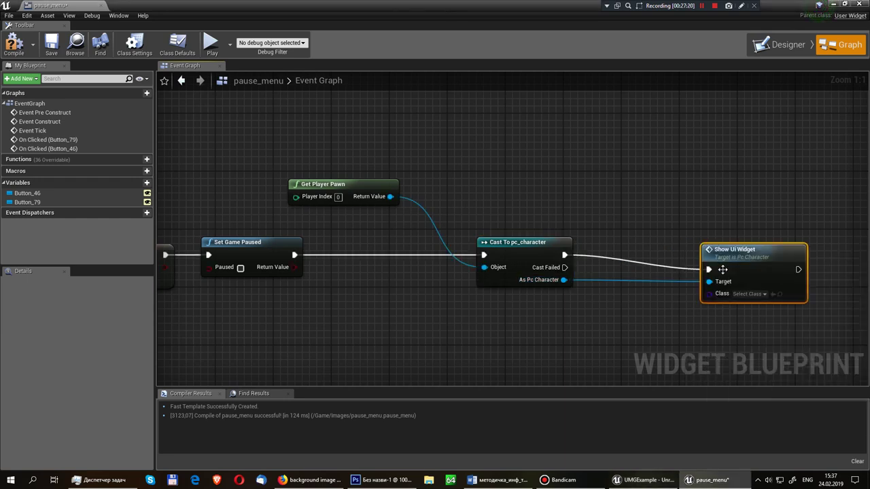
pyautogui.moveTo(732, 265); pyautogui.dragTo(669, 250)
pyautogui.click(683, 279)
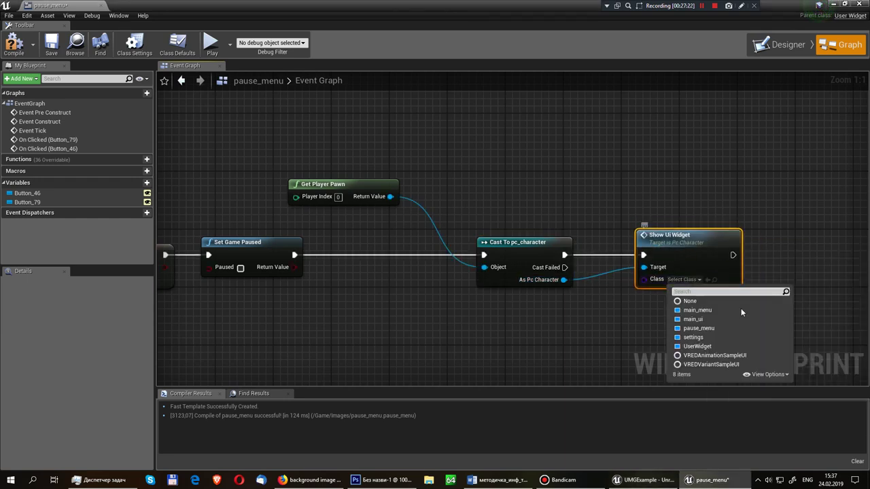
pyautogui.click(739, 319)
pyautogui.moveTo(326, 185); pyautogui.dragTo(399, 199)
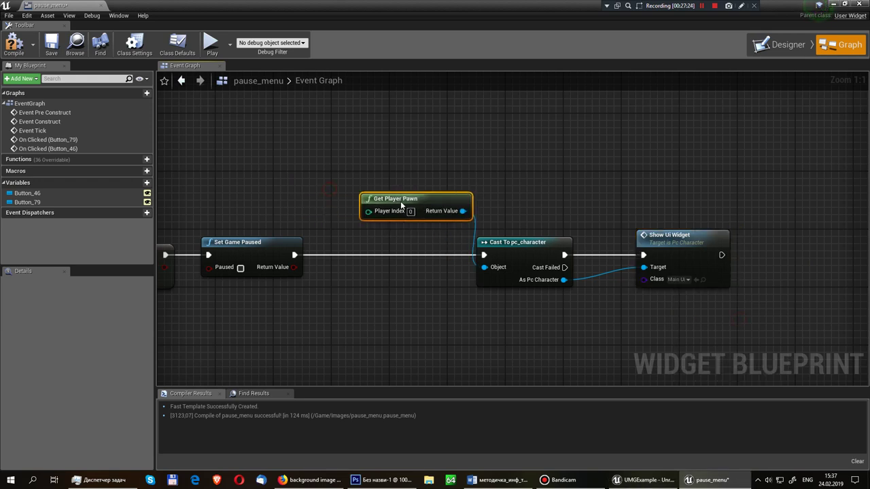
pyautogui.click(14, 44)
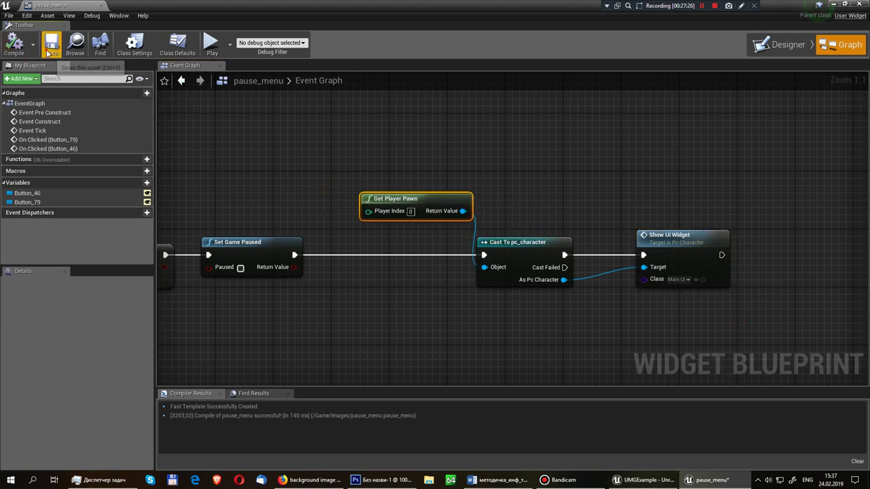
pyautogui.hotkey('alt', 'F4')
# Step: Save lvl_game, test-play it opening the pause menu with P and resuming twice, then stop and save
pyautogui.click(163, 45)
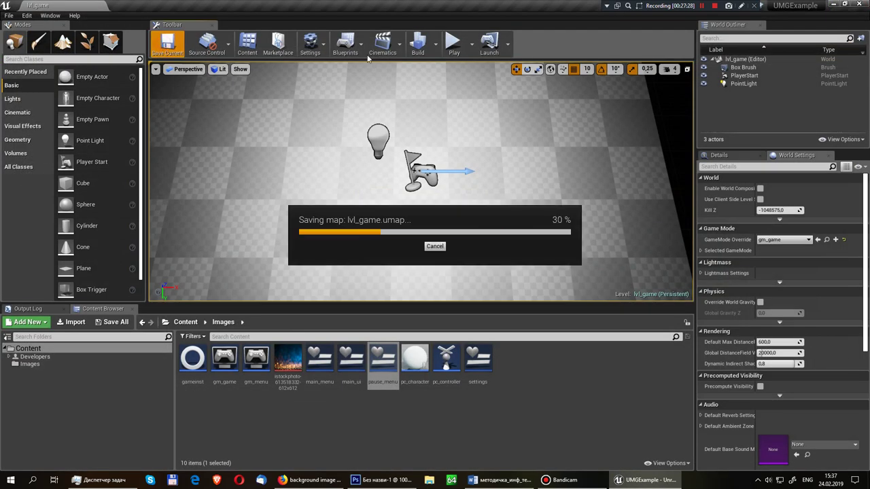
pyautogui.hotkey('alt', 'p')
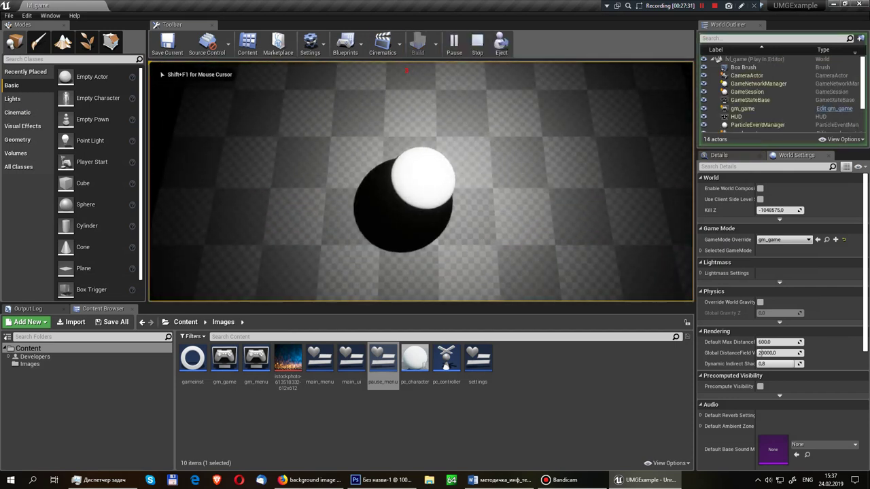
pyautogui.press('p')
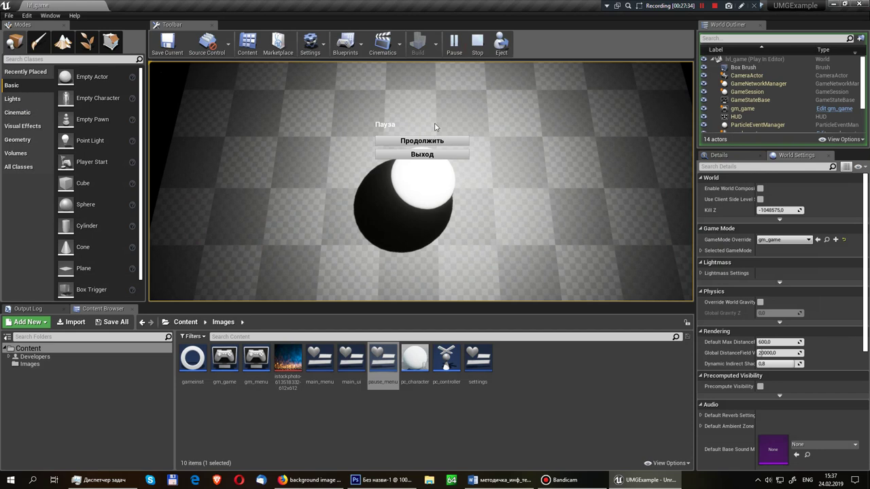
pyautogui.click(422, 141)
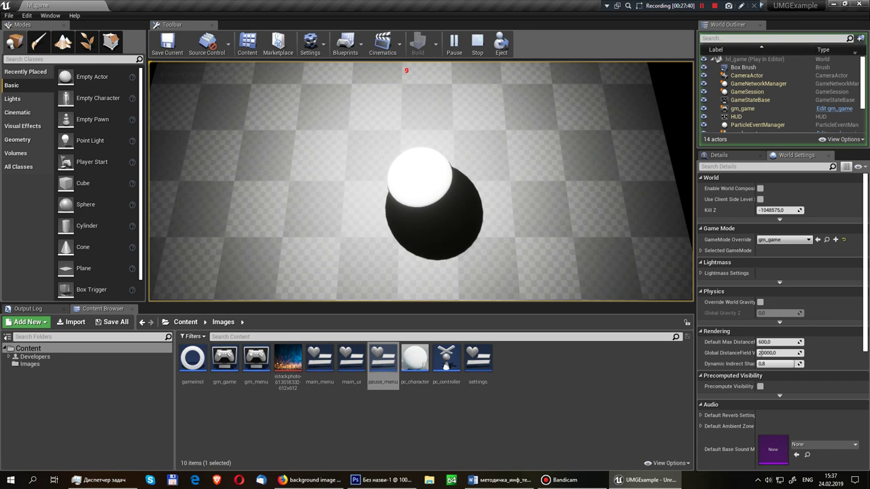
pyautogui.press('p')
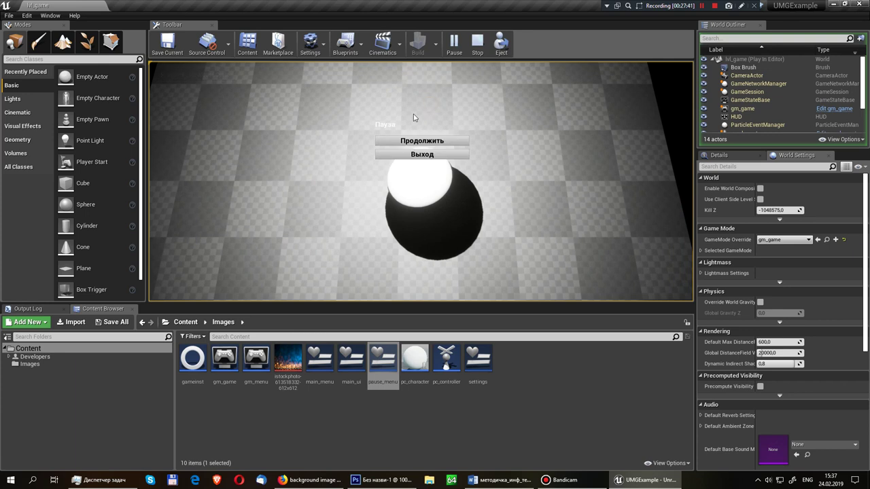
pyautogui.click(422, 142)
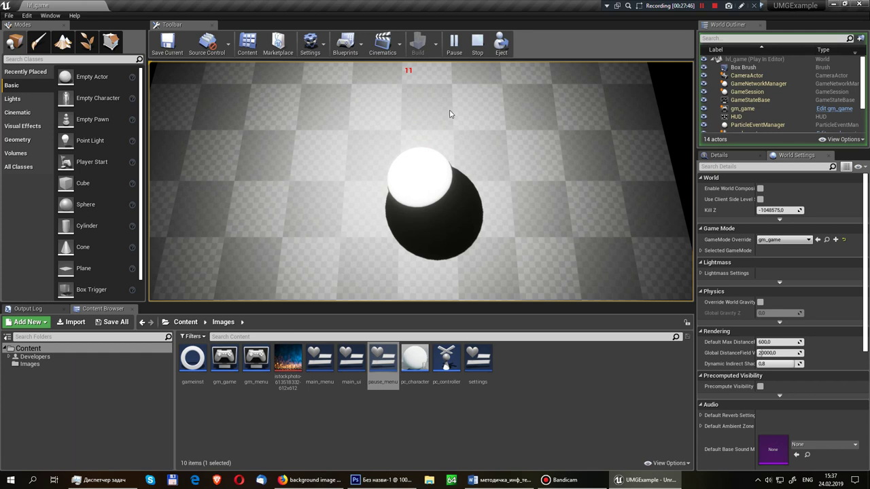
pyautogui.click(478, 42)
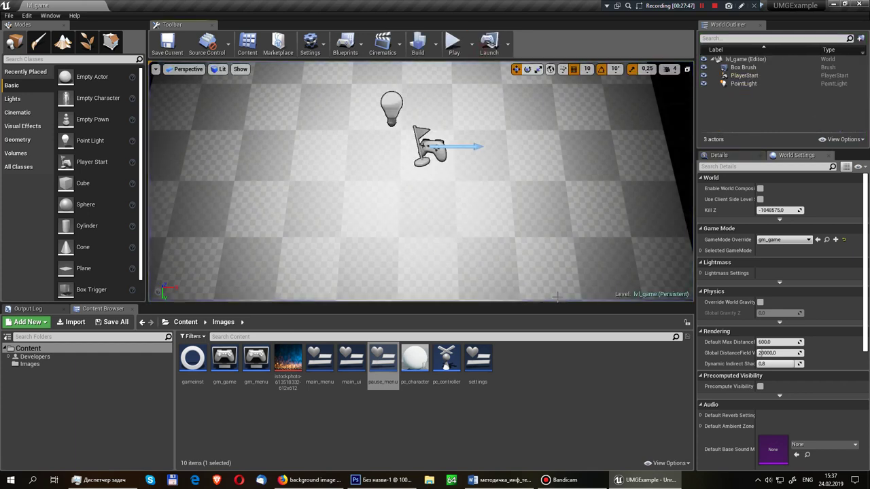
pyautogui.click(166, 44)
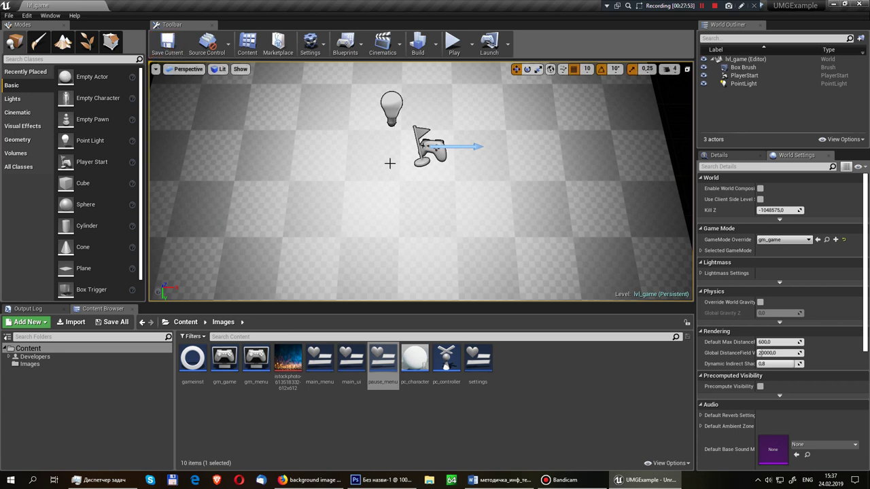
# Step: Review the pause_menu event graph once more, then close the widget editor
pyautogui.doubleClick(384, 354)
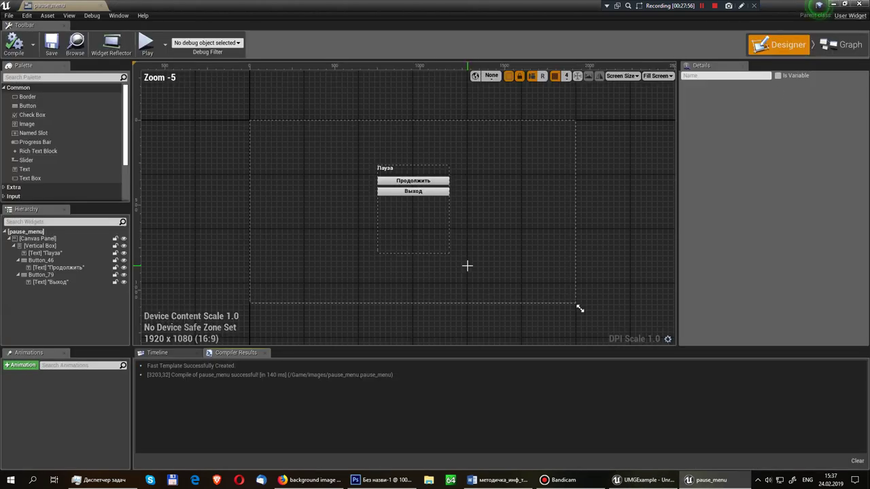
pyautogui.click(815, 45)
pyautogui.scroll(-5, 644, 217)
pyautogui.scroll(2, 666, 278)
pyautogui.scroll(4, 469, 244)
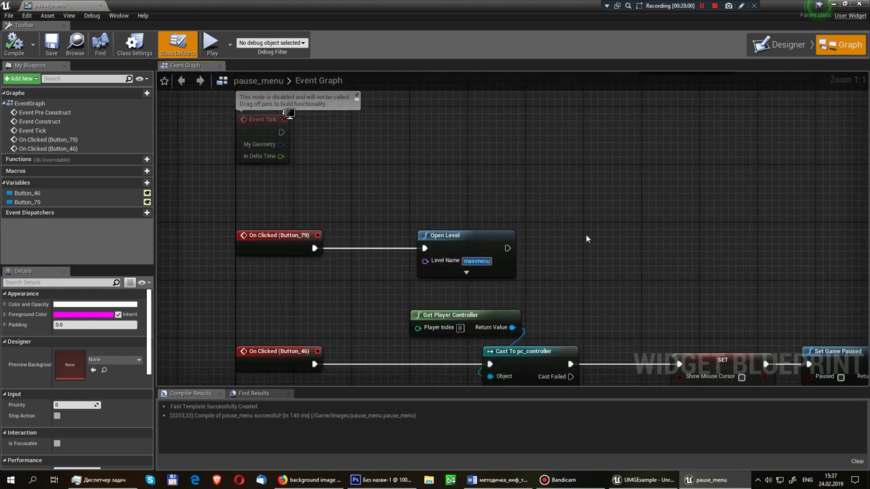
pyautogui.click(859, 6)
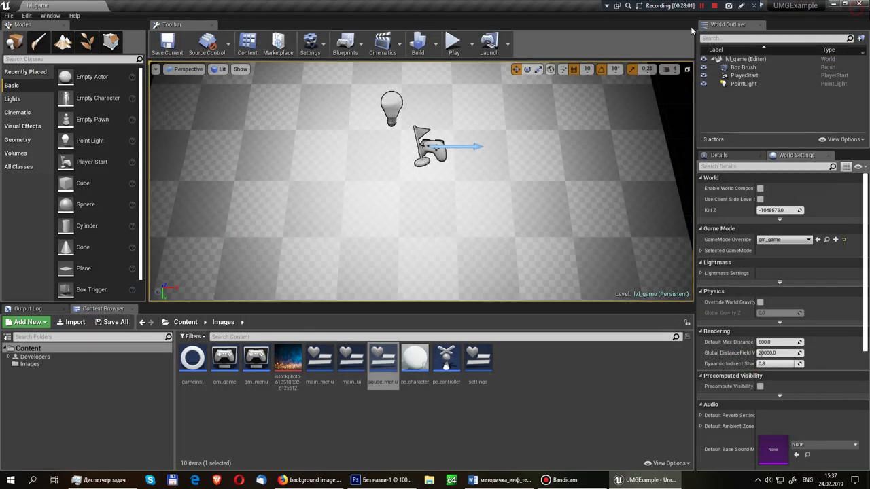
# Step: Create a new empty level saved as mainmenu, then open the main_menu widget's root canvas
pyautogui.click(9, 15)
pyautogui.click(30, 32)
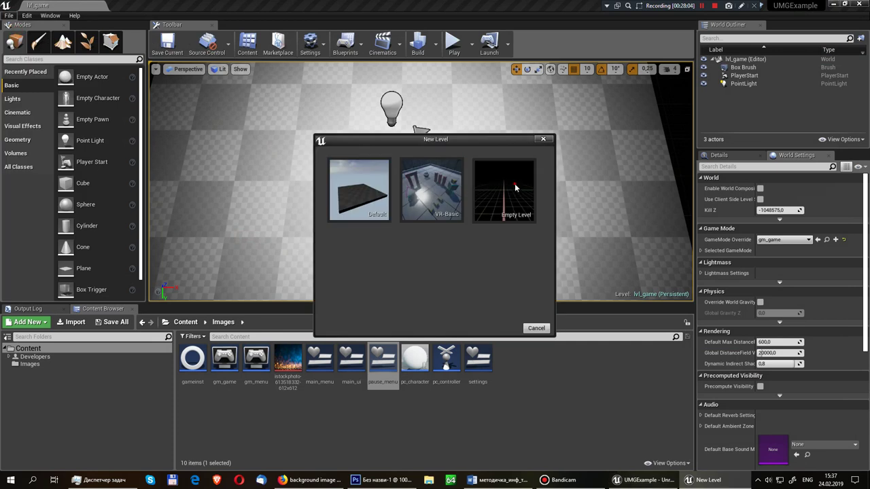
pyautogui.click(515, 187)
pyautogui.hotkey('ctrl', 's')
pyautogui.write('mainmenu')
pyautogui.press('Return')
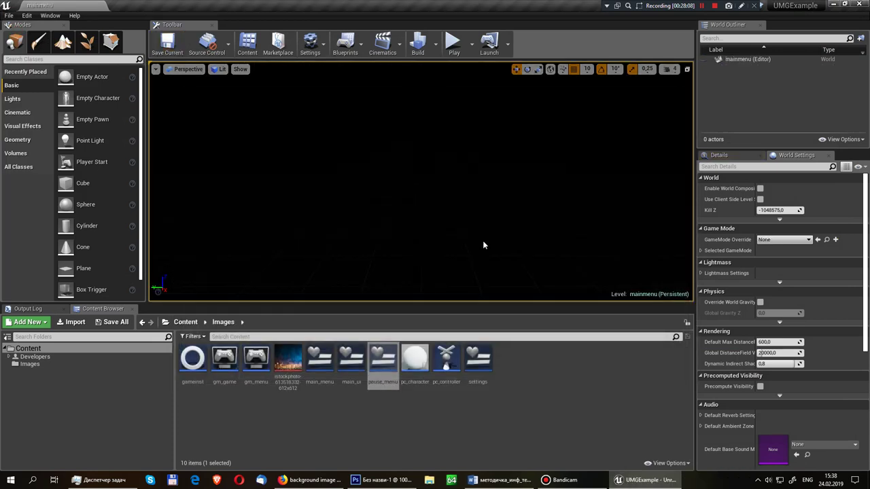
pyautogui.click(170, 46)
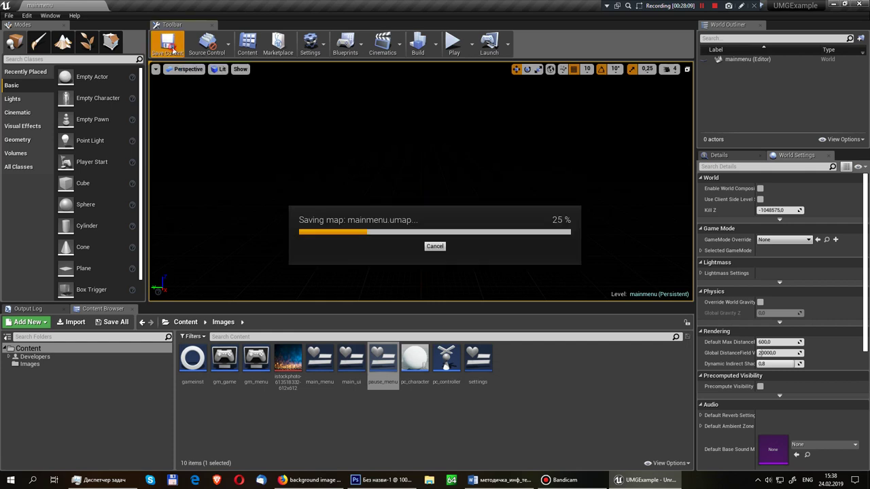
pyautogui.doubleClick(320, 363)
pyautogui.click(411, 211)
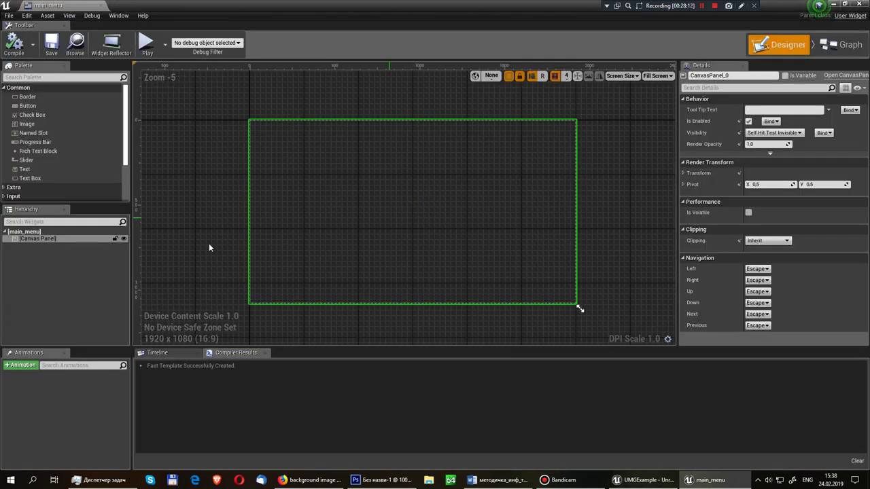
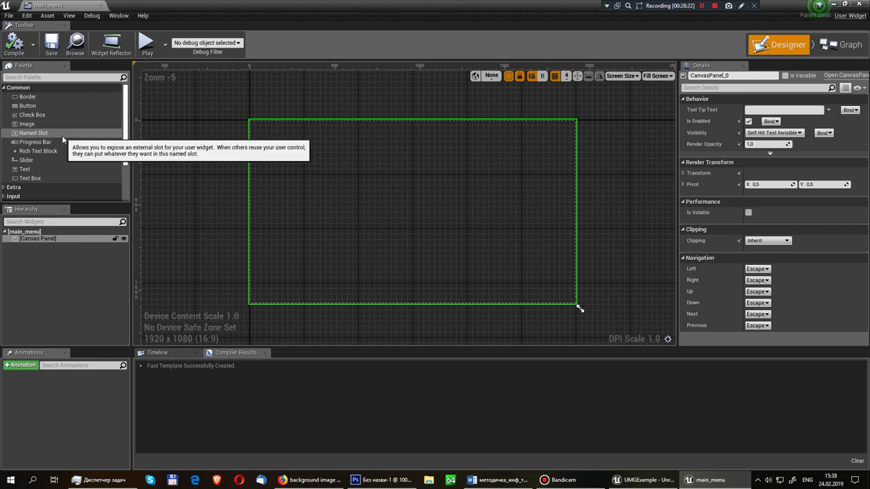
# Step: Try an Image with the bokeh photo texture on the canvas, then delete it
pyautogui.moveTo(42, 125)
pyautogui.mouseDown()
pyautogui.moveTo(376, 193)
pyautogui.moveTo(272, 129)
pyautogui.mouseUp()
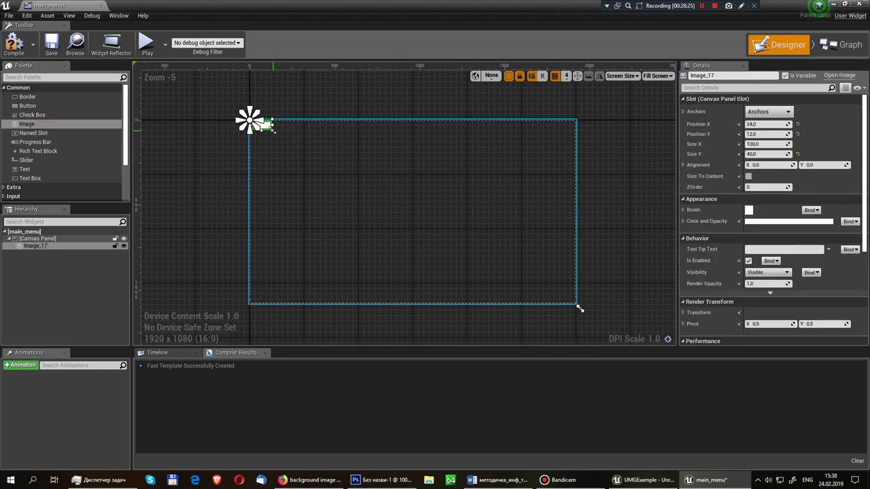
pyautogui.moveTo(579, 309); pyautogui.dragTo(579, 309)
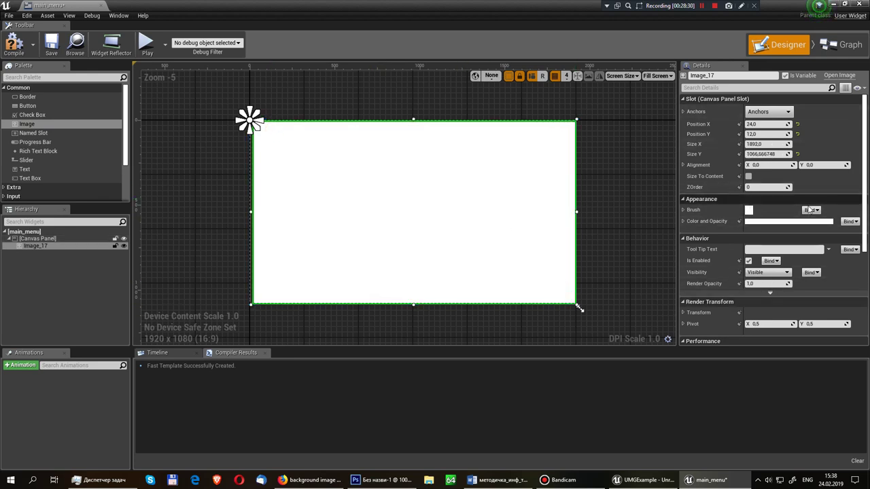
pyautogui.click(682, 211)
pyautogui.click(781, 224)
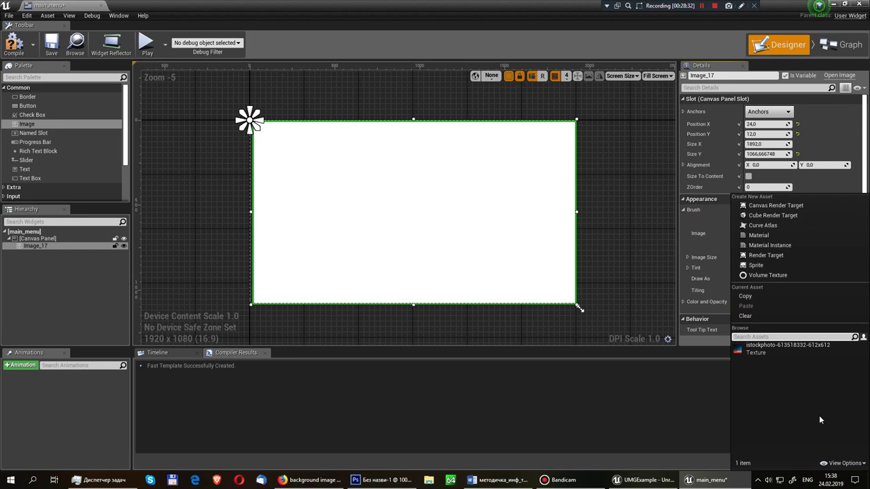
pyautogui.click(776, 351)
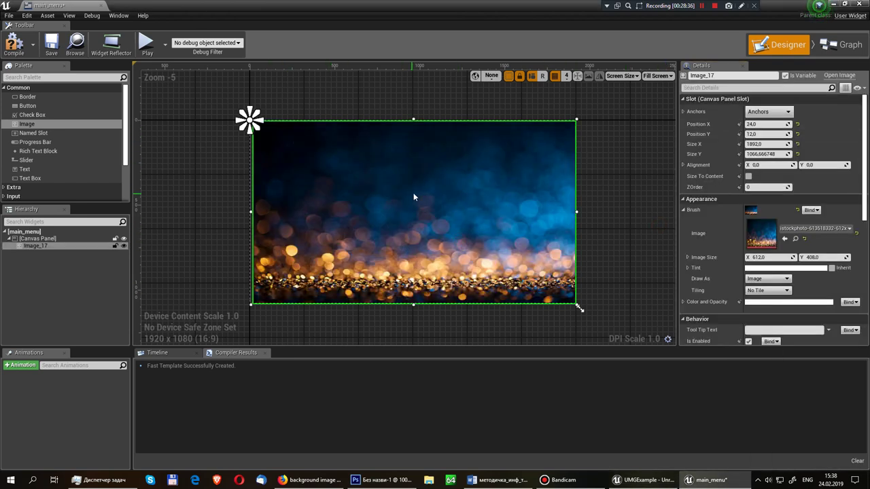
pyautogui.moveTo(415, 197); pyautogui.dragTo(445, 201)
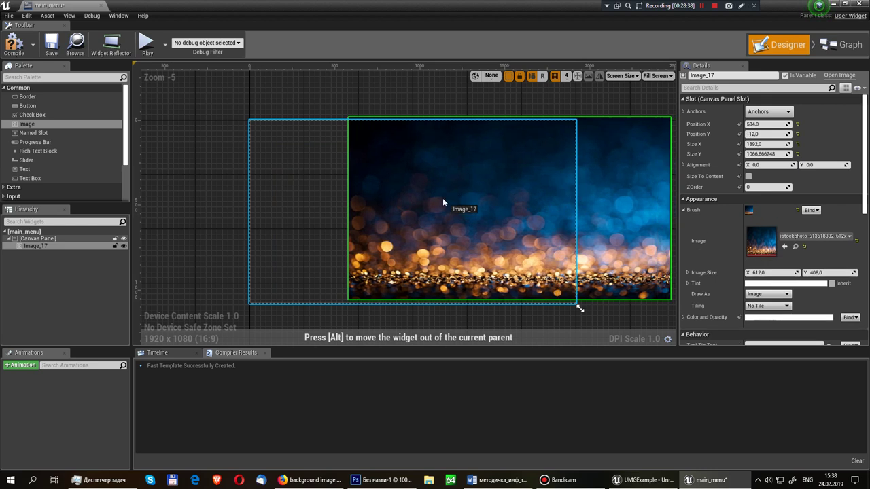
pyautogui.press('Delete')
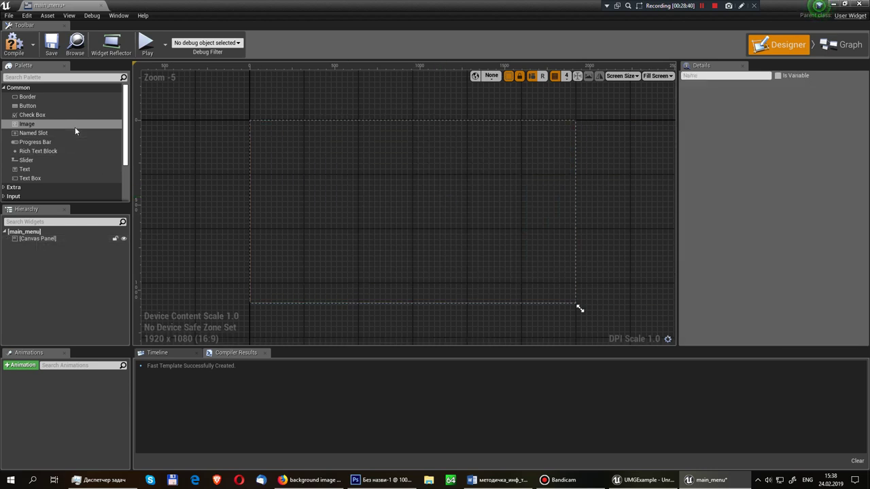
# Step: Search the Palette for Scale Box and drop one onto the canvas
pyautogui.scroll(-3, 76, 140)
pyautogui.scroll(3, 75, 141)
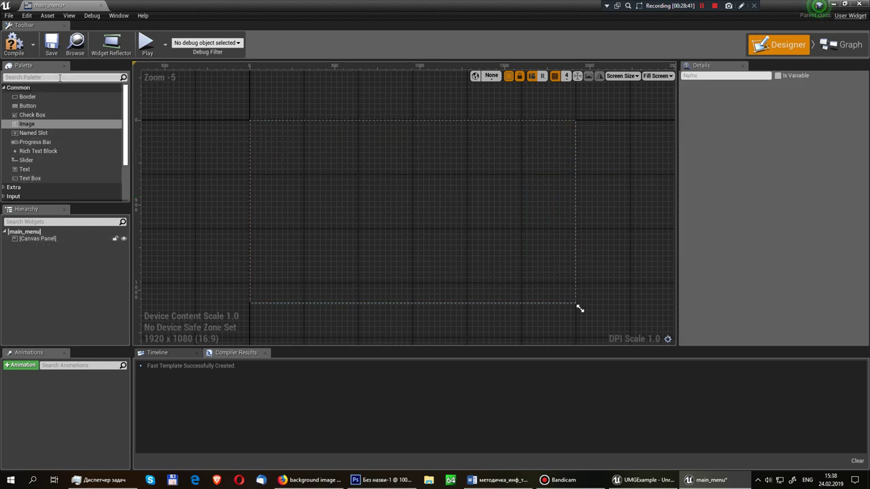
pyautogui.write('sacle')
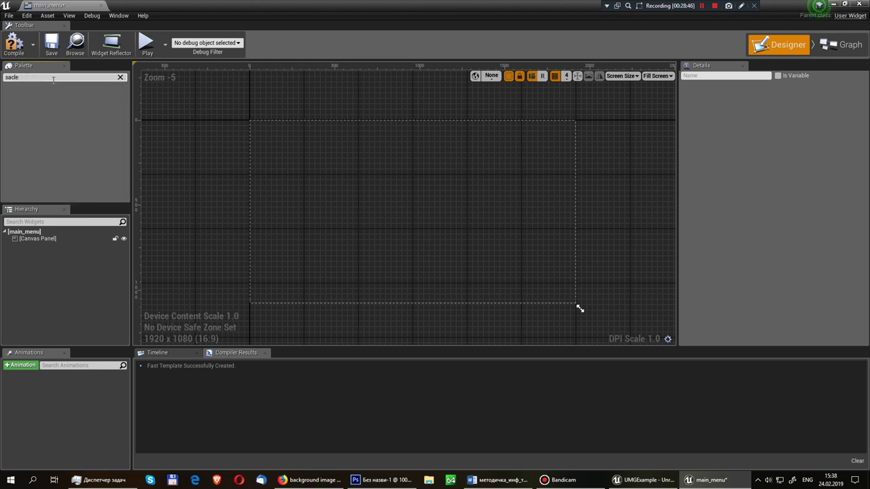
pyautogui.press('BackSpace')
pyautogui.press('BackSpace')
pyautogui.press('BackSpace')
pyautogui.write('cl')
pyautogui.press('BackSpace')
pyautogui.write('a')
pyautogui.moveTo(30, 97)
pyautogui.mouseDown()
pyautogui.moveTo(269, 141)
pyautogui.moveTo(310, 172)
pyautogui.mouseUp()
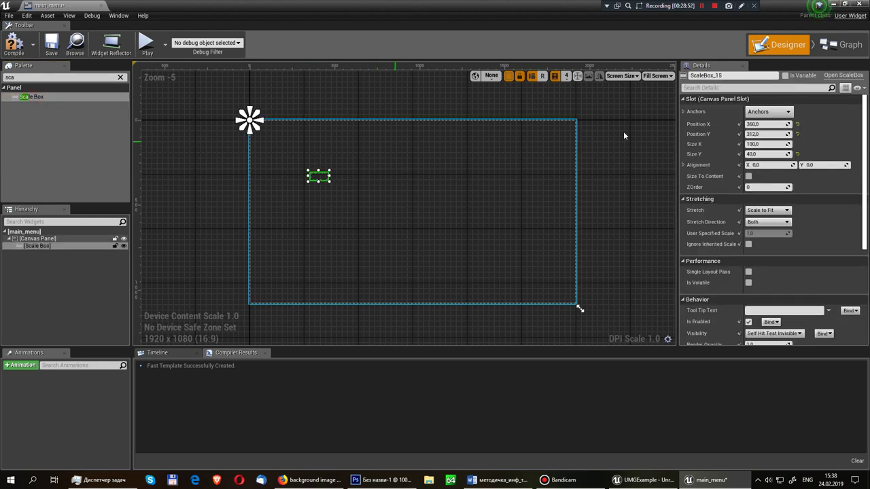
# Step: Anchor the Scale Box with the full-stretch preset and set all offsets to 0
pyautogui.click(773, 114)
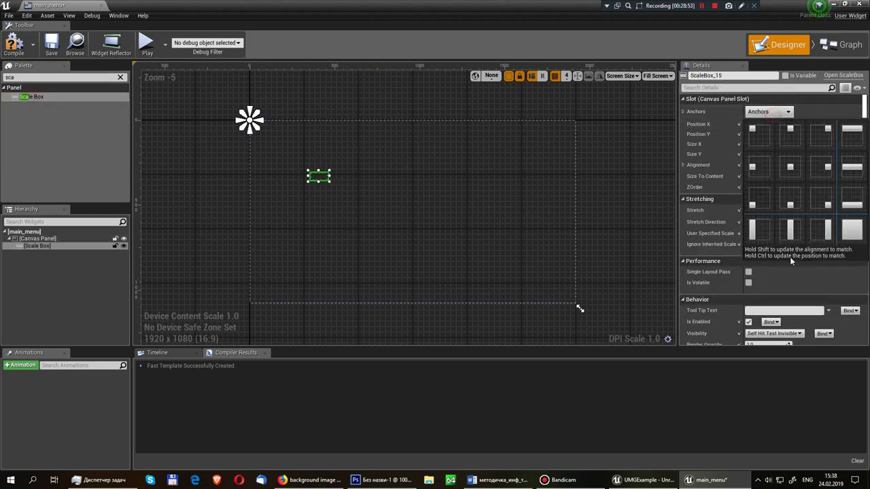
pyautogui.click(847, 233)
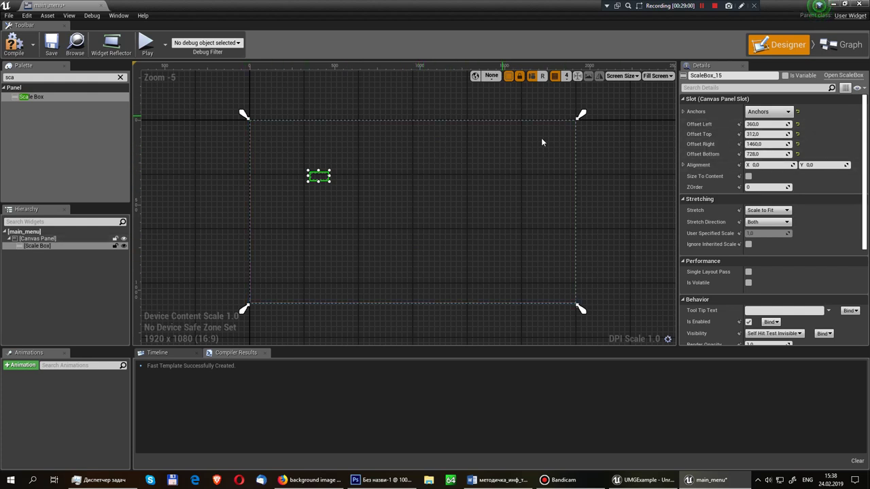
pyautogui.click(774, 123)
pyautogui.press('Tab')
pyautogui.write('0')
pyautogui.press('Tab')
pyautogui.write('0')
pyautogui.press('Tab')
pyautogui.write('0')
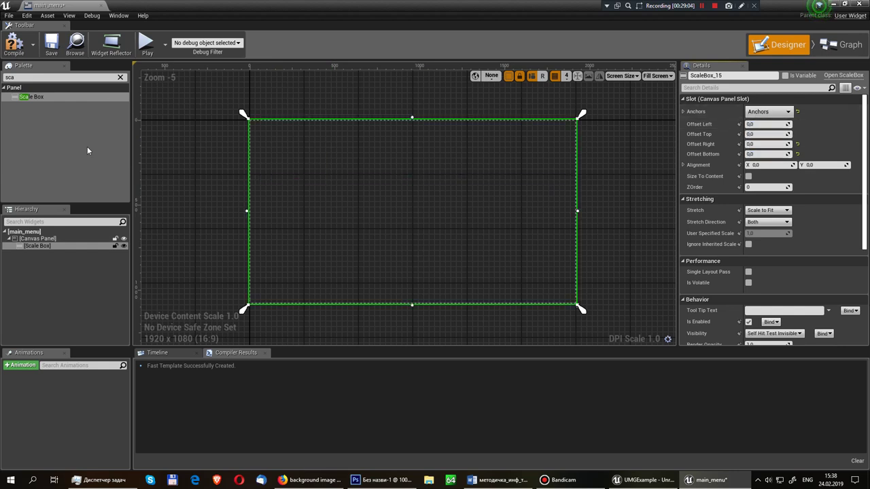
pyautogui.click(120, 76)
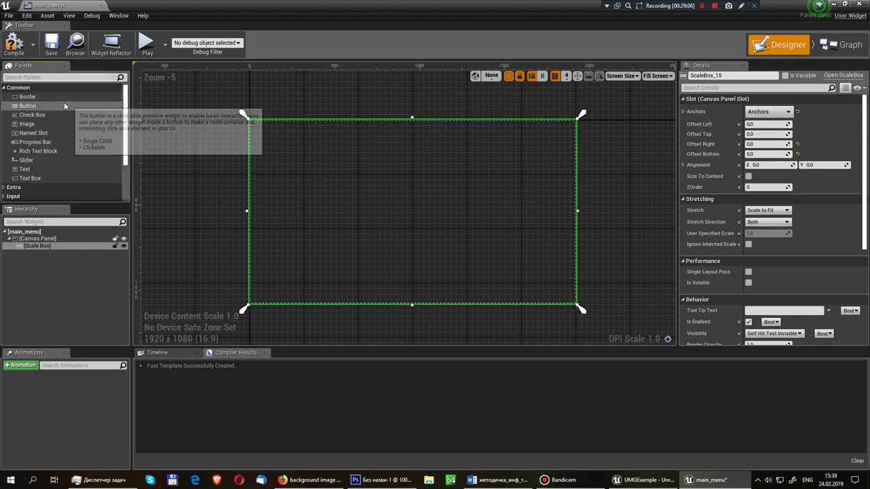
# Step: Place an Image inside the Scale Box using the bokeh istockphoto texture
pyautogui.click(31, 124)
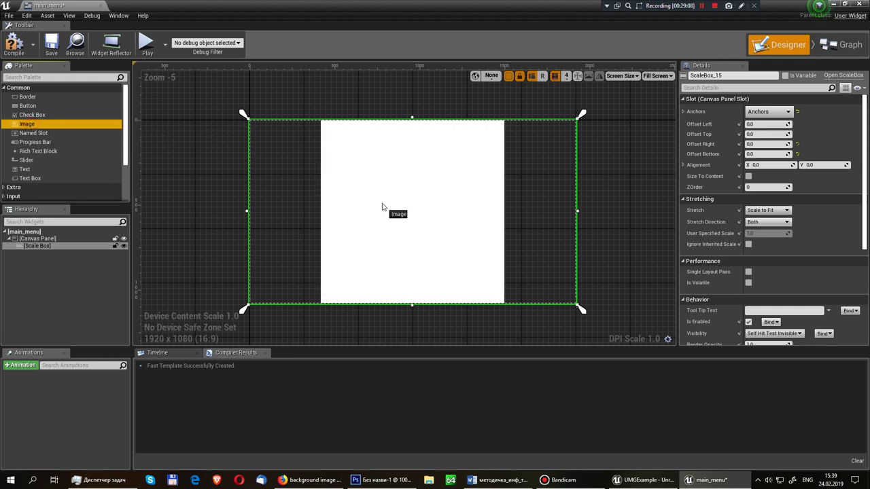
pyautogui.moveTo(30, 124); pyautogui.dragTo(383, 210)
pyautogui.click(814, 180)
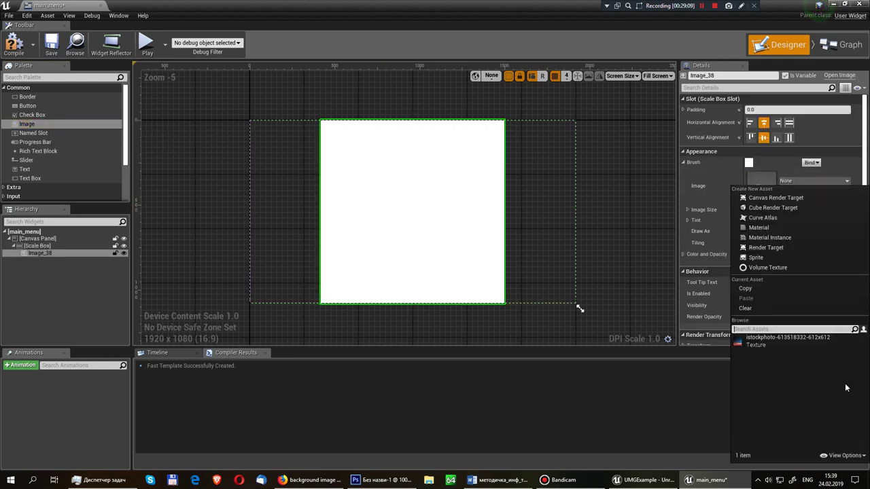
pyautogui.click(764, 349)
pyautogui.click(652, 219)
pyautogui.click(274, 207)
pyautogui.scroll(1, 449, 203)
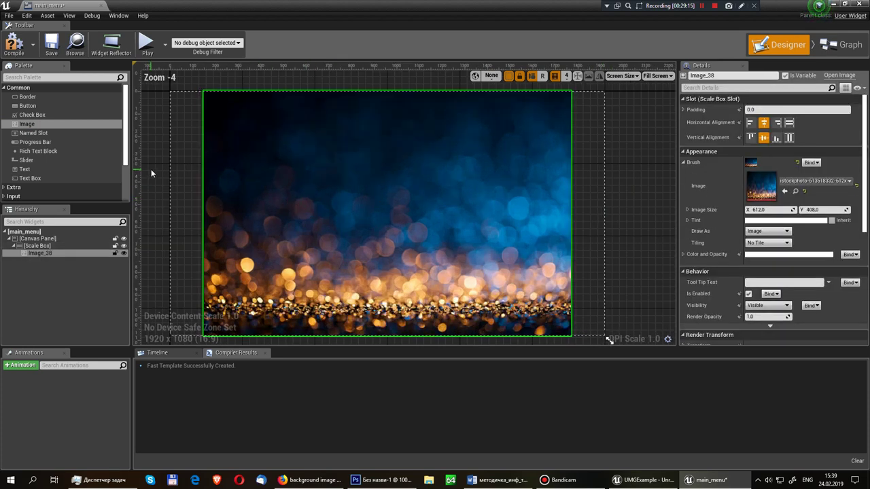
# Step: Set the Scale Box Stretch mode to Scale to Fill
pyautogui.click(585, 189)
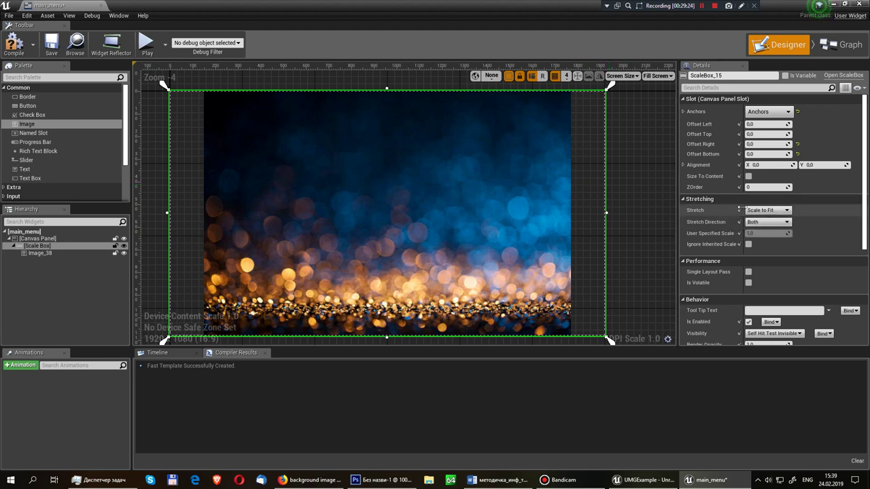
pyautogui.click(789, 199)
pyautogui.click(788, 199)
pyautogui.click(786, 211)
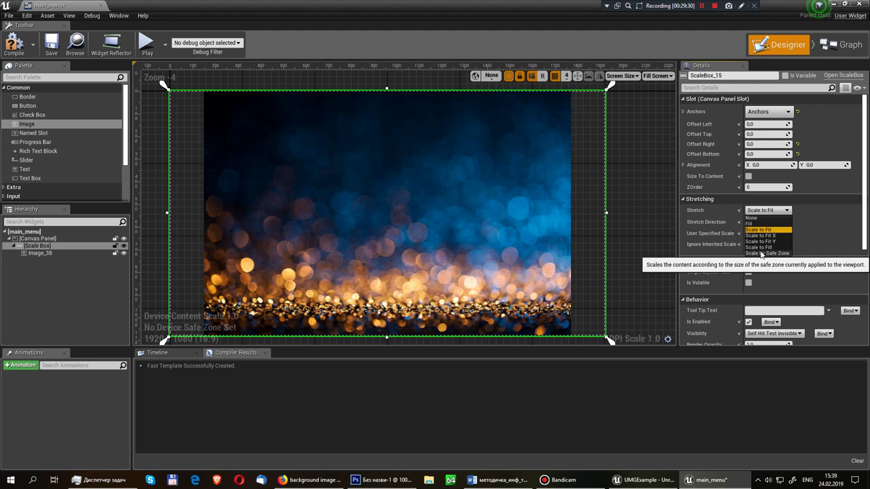
pyautogui.click(749, 223)
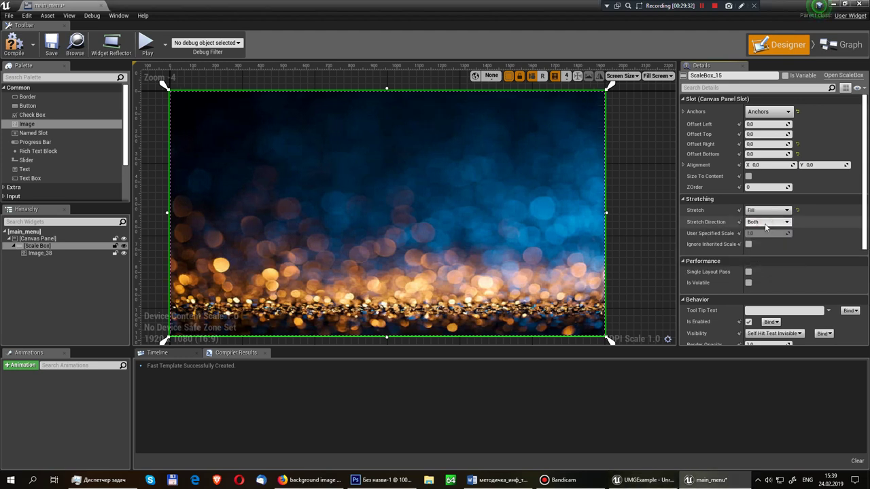
pyautogui.click(788, 211)
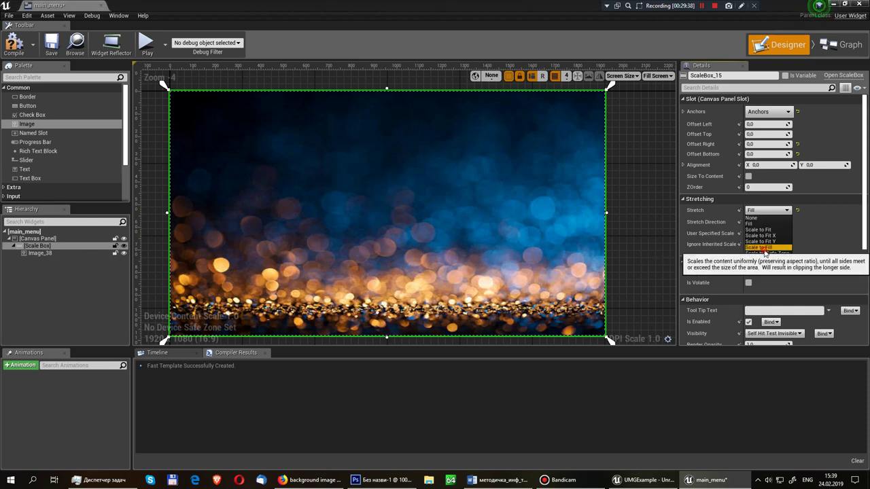
pyautogui.click(762, 247)
pyautogui.scroll(-2, 578, 232)
pyautogui.scroll(-1, 578, 233)
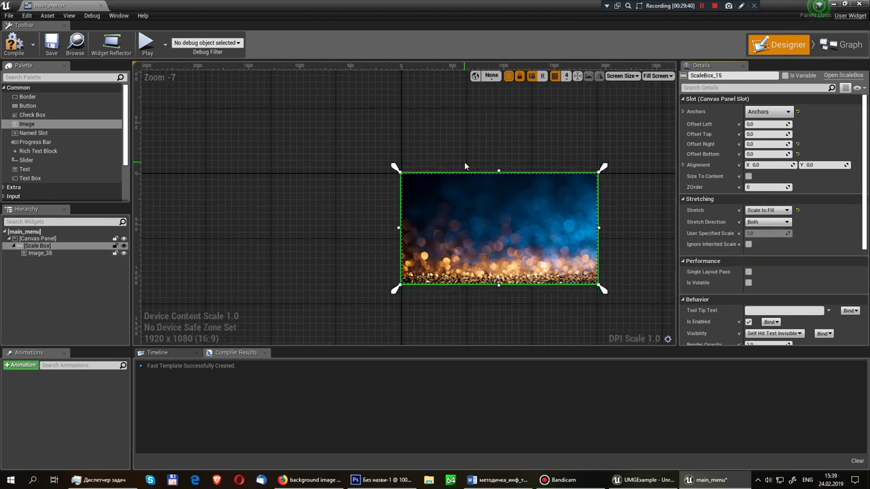
pyautogui.click(633, 227)
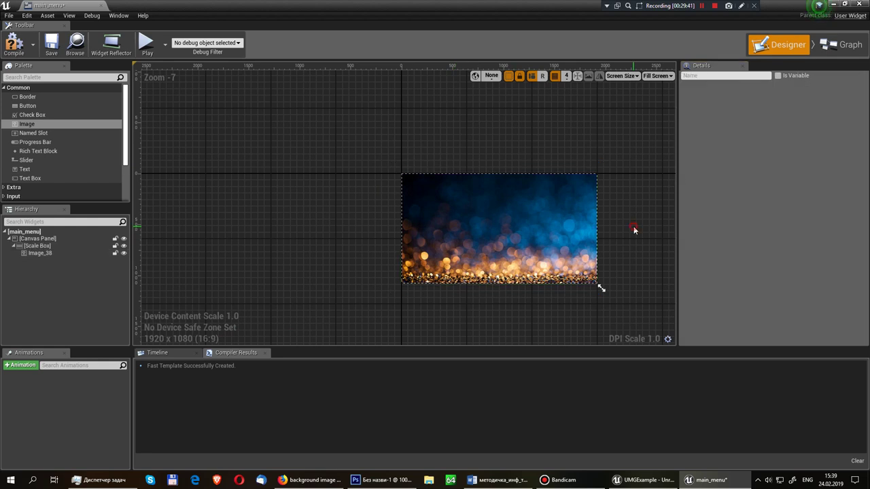
# Step: Compile main_menu and select the background image
pyautogui.scroll(3, 634, 226)
pyautogui.scroll(-2, 606, 233)
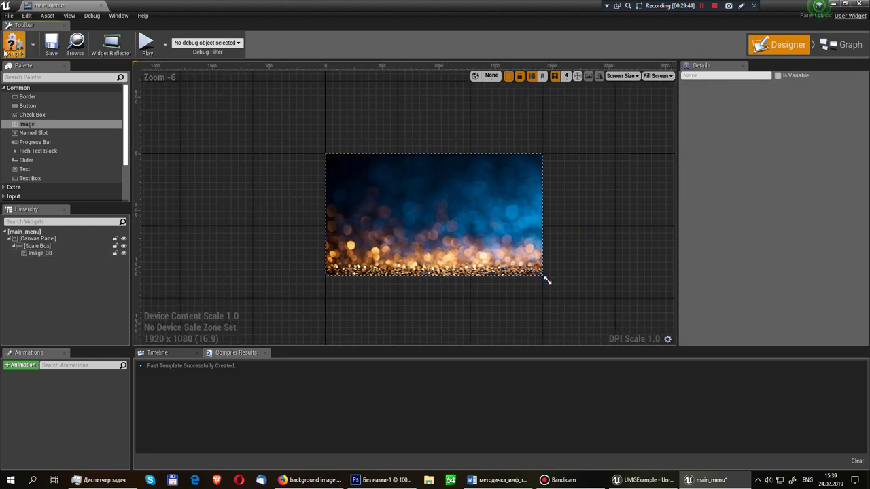
pyautogui.click(14, 44)
pyautogui.scroll(2, 396, 175)
pyautogui.scroll(1, 431, 203)
pyautogui.scroll(-3, 430, 203)
pyautogui.scroll(1, 596, 299)
pyautogui.click(341, 153)
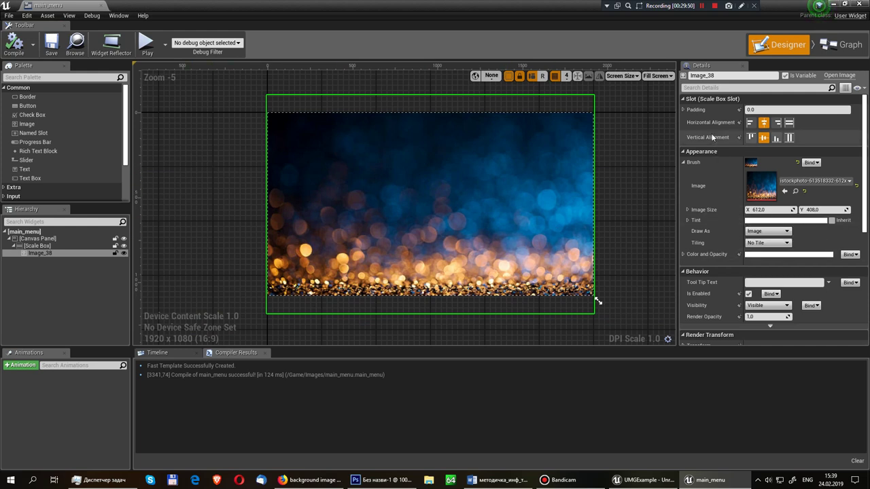
# Step: Give the Scale Box a ZOrder of -5, then drag a Text widget toward the canvas
pyautogui.scroll(-3, 720, 193)
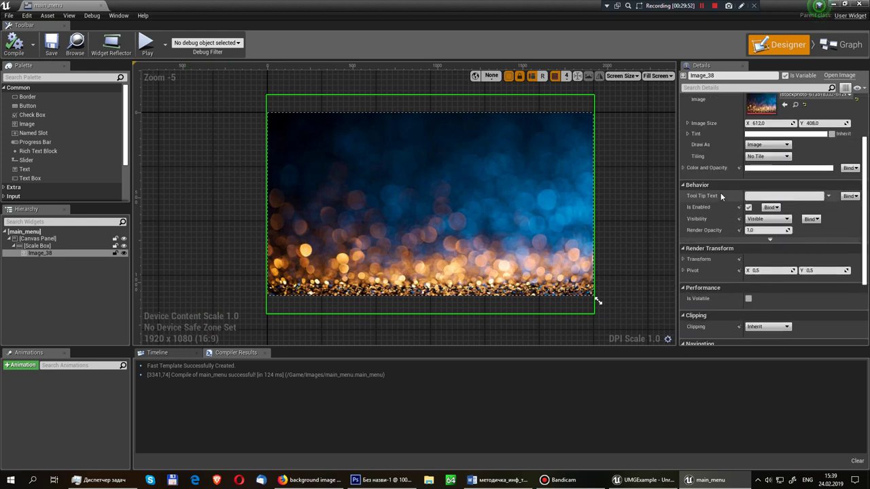
pyautogui.scroll(2, 736, 198)
pyautogui.scroll(1, 720, 163)
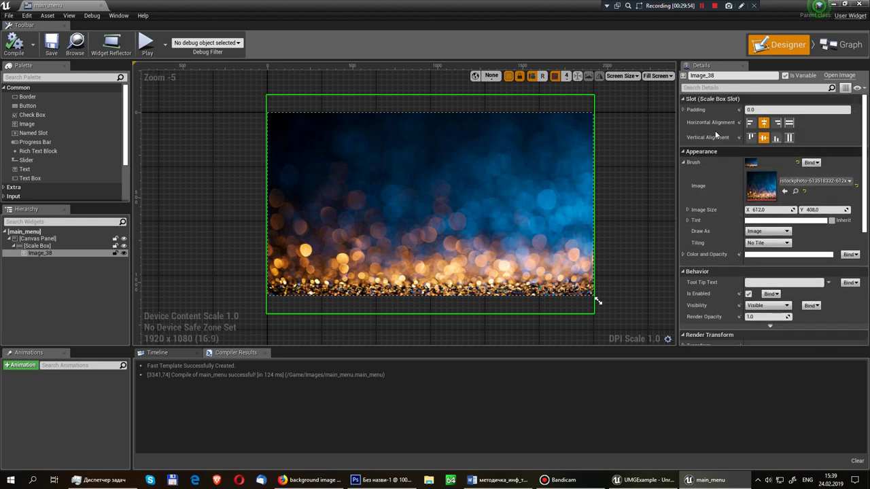
pyautogui.click(39, 246)
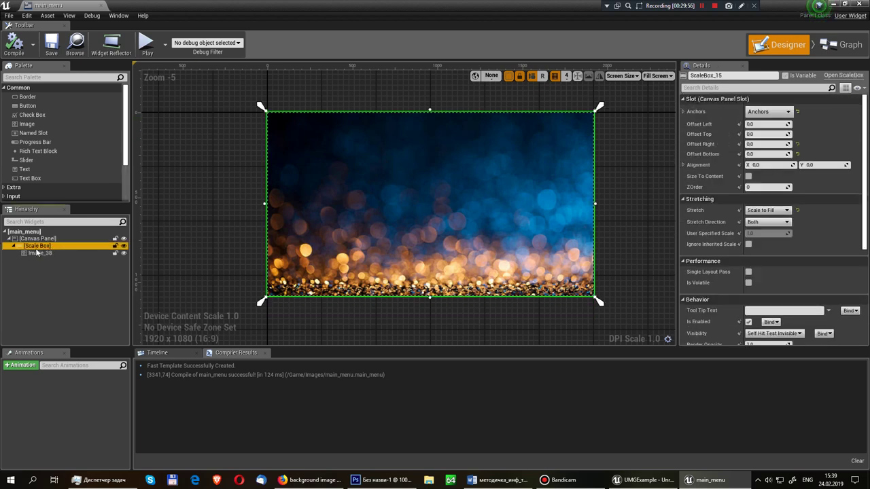
pyautogui.click(764, 186)
pyautogui.write('-5')
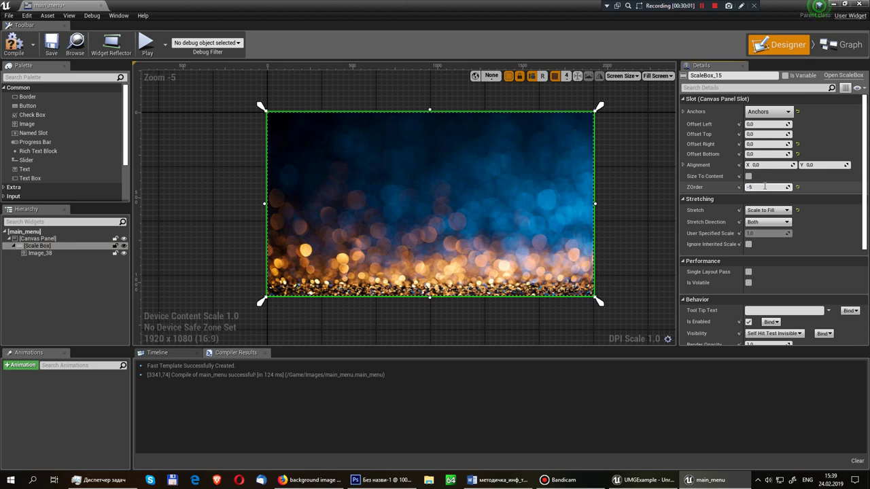
pyautogui.press('Return')
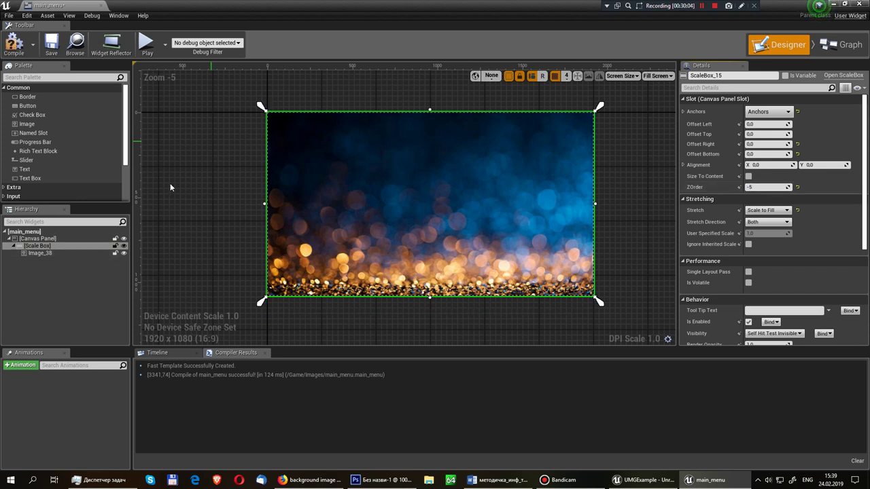
pyautogui.click(49, 238)
pyautogui.moveTo(36, 168); pyautogui.dragTo(325, 137)
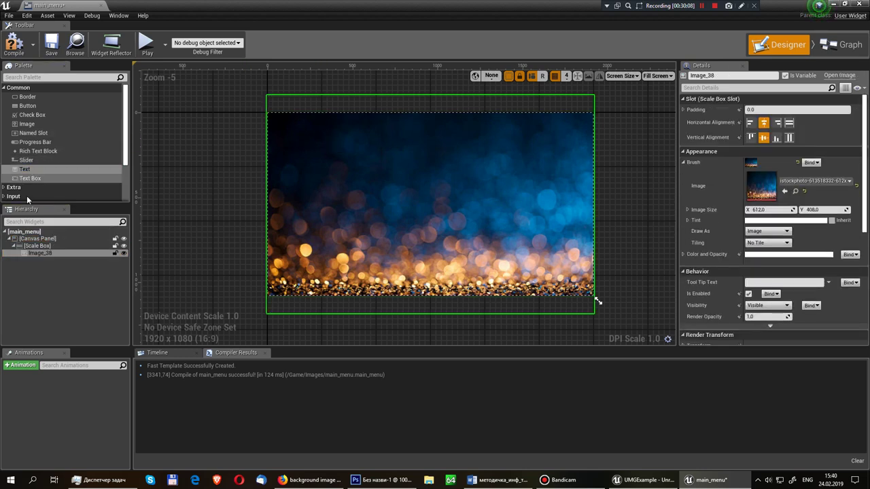
# Step: Add a Text widget to the Canvas Panel reading 'ЫГРА ВЕКА'
pyautogui.moveTo(46, 171); pyautogui.dragTo(45, 240)
pyautogui.moveTo(290, 119); pyautogui.dragTo(461, 153)
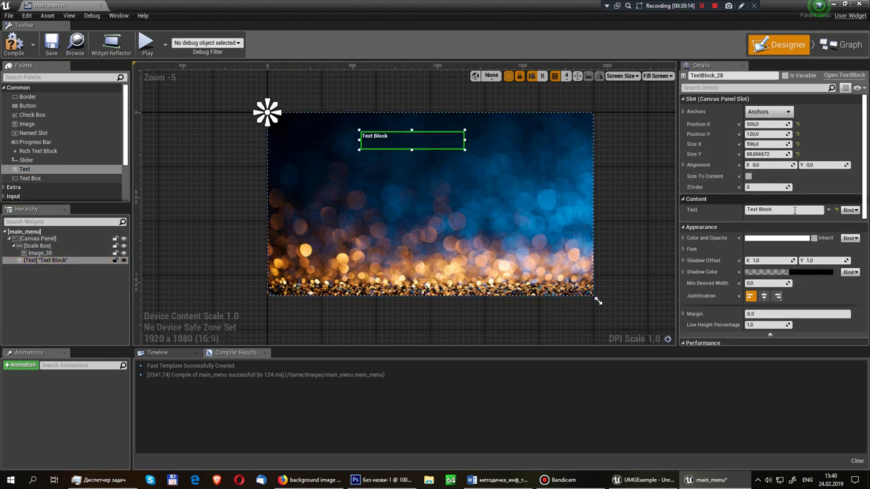
pyautogui.write('ЫГРА ВЕКА')
pyautogui.press('Return')
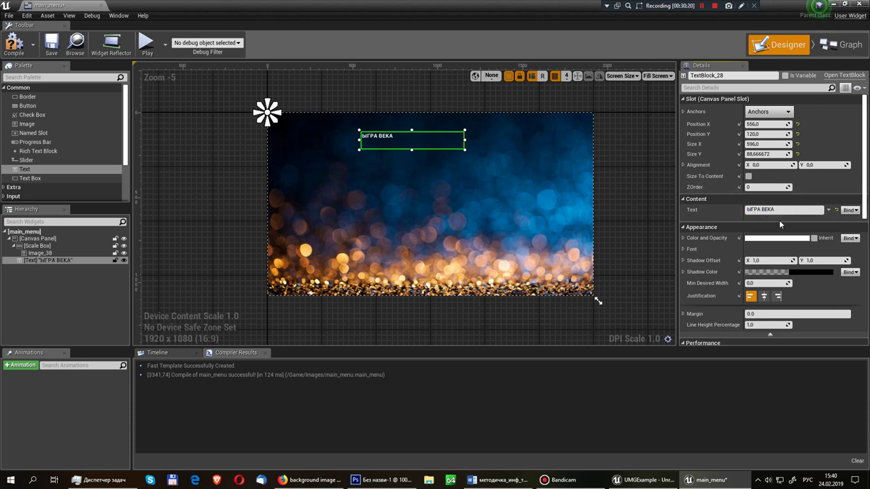
# Step: Set the title's font size to 176
pyautogui.click(702, 248)
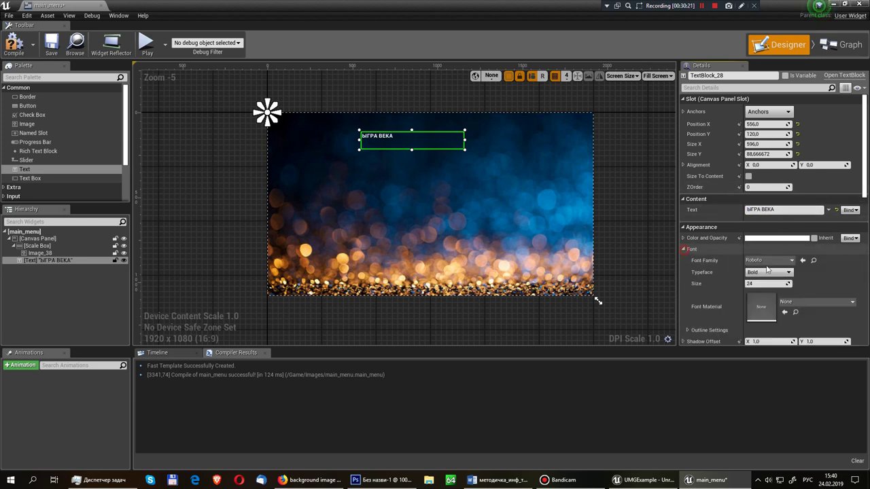
pyautogui.doubleClick(766, 284)
pyautogui.write('252')
pyautogui.doubleClick(756, 284)
pyautogui.write('176')
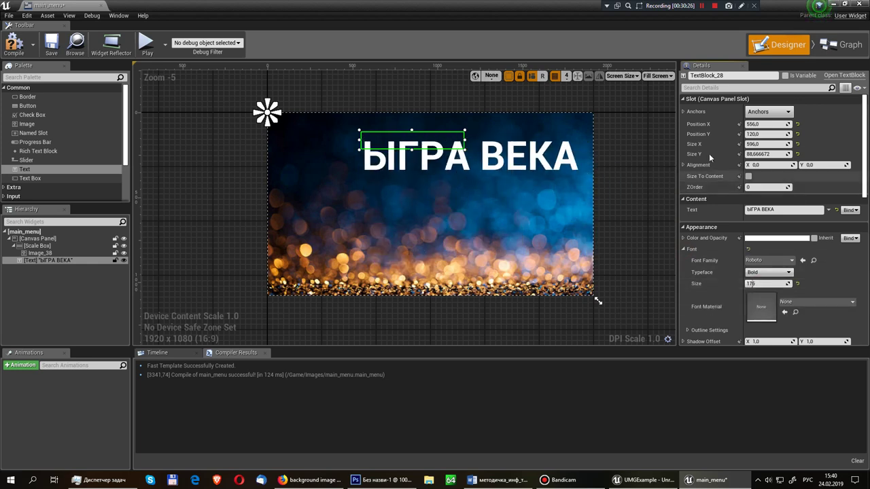
# Step: Size the title to content, move it up and anchor it to the canvas centre
pyautogui.click(748, 177)
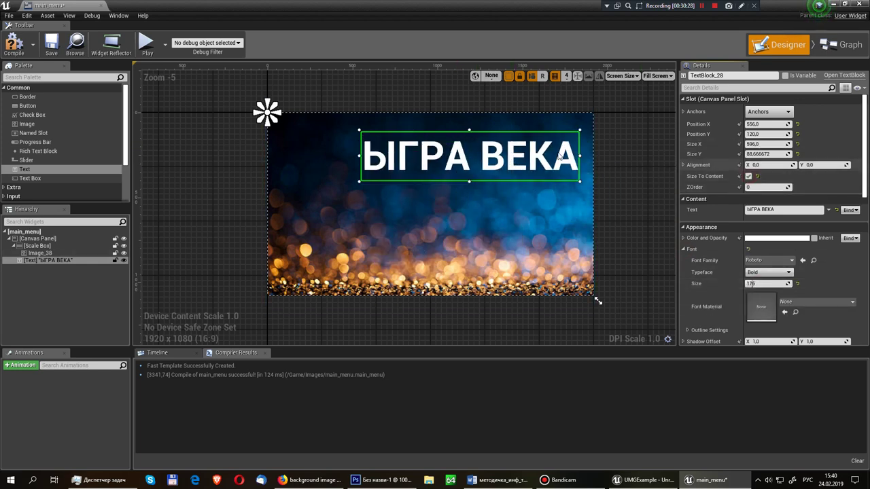
pyautogui.moveTo(491, 148); pyautogui.dragTo(458, 138)
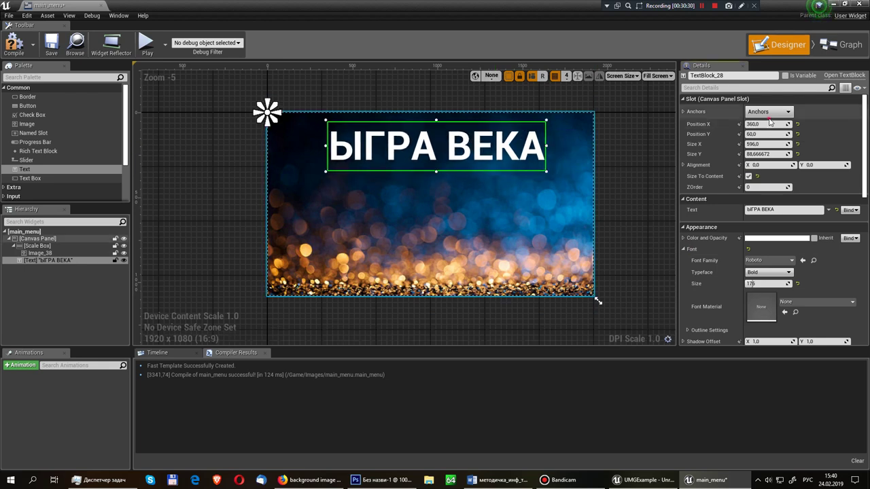
pyautogui.click(783, 117)
pyautogui.click(791, 166)
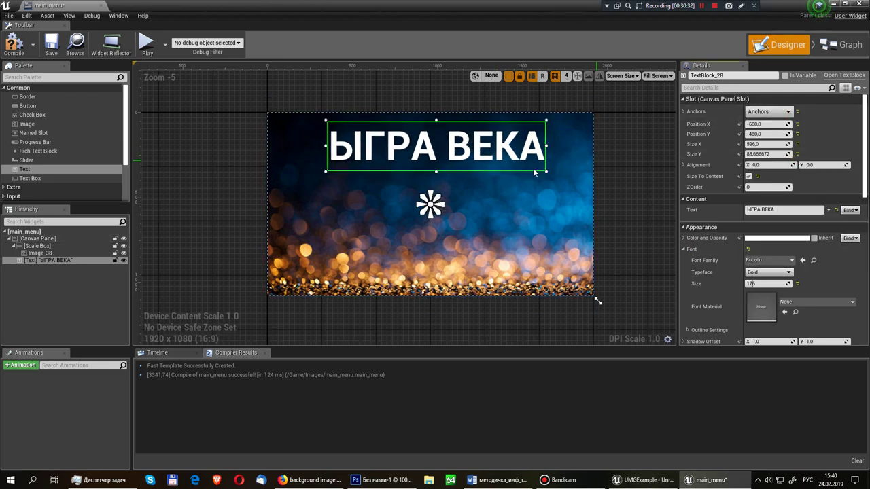
pyautogui.moveTo(38, 106)
pyautogui.mouseDown()
pyautogui.moveTo(380, 193)
pyautogui.moveTo(60, 129)
pyautogui.mouseUp()
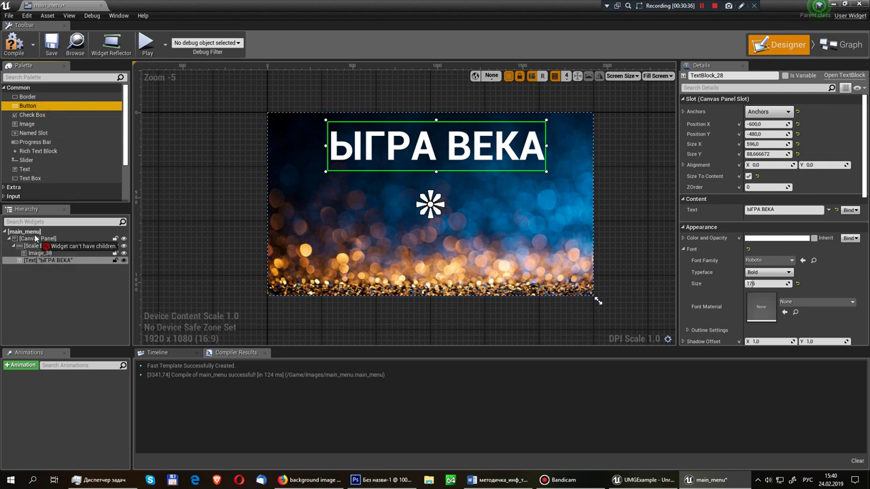
# Step: Add two Buttons to the Canvas Panel, centre-anchoring one and moving it to the middle
pyautogui.moveTo(28, 272); pyautogui.dragTo(38, 239)
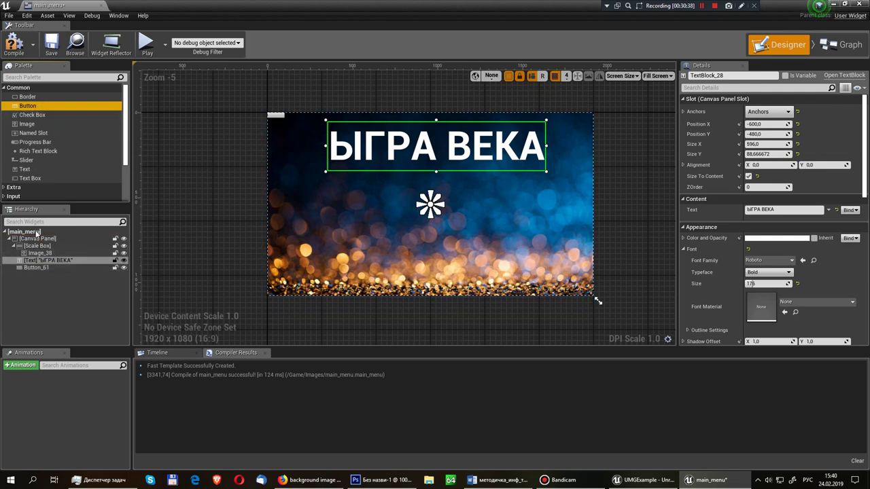
pyautogui.moveTo(32, 106)
pyautogui.mouseDown()
pyautogui.moveTo(37, 270)
pyautogui.moveTo(35, 240)
pyautogui.mouseUp()
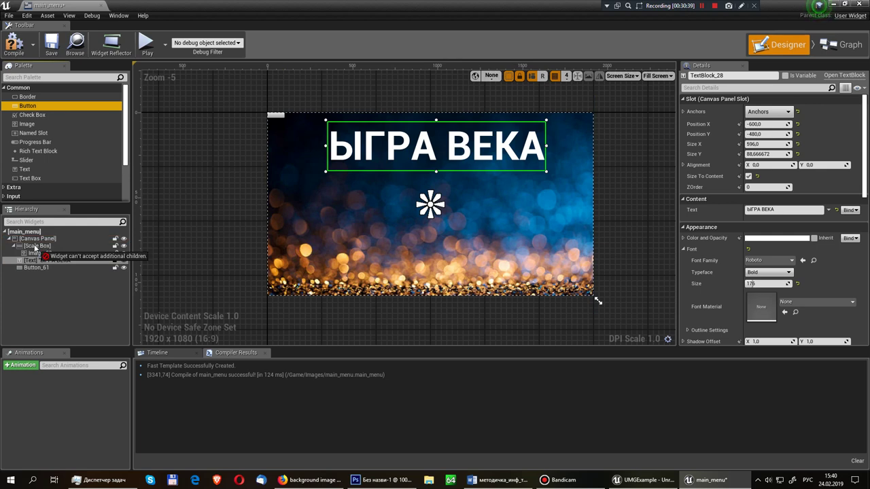
pyautogui.click(36, 267)
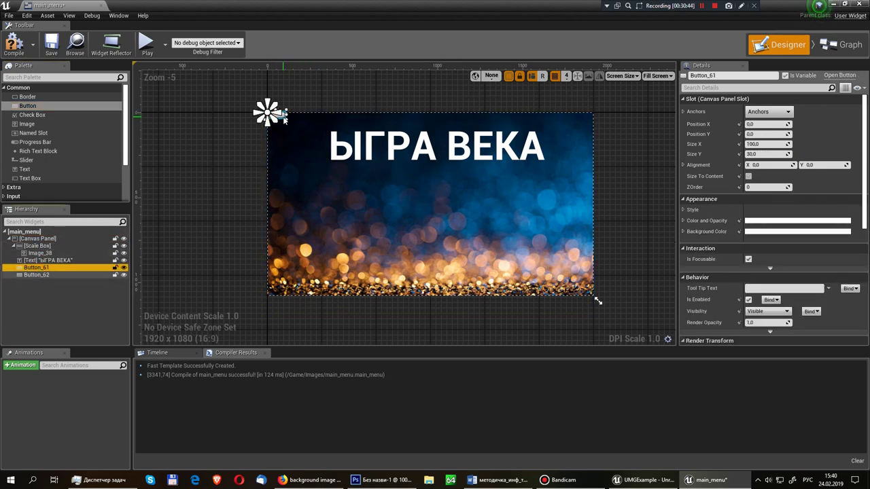
pyautogui.click(757, 111)
pyautogui.click(790, 166)
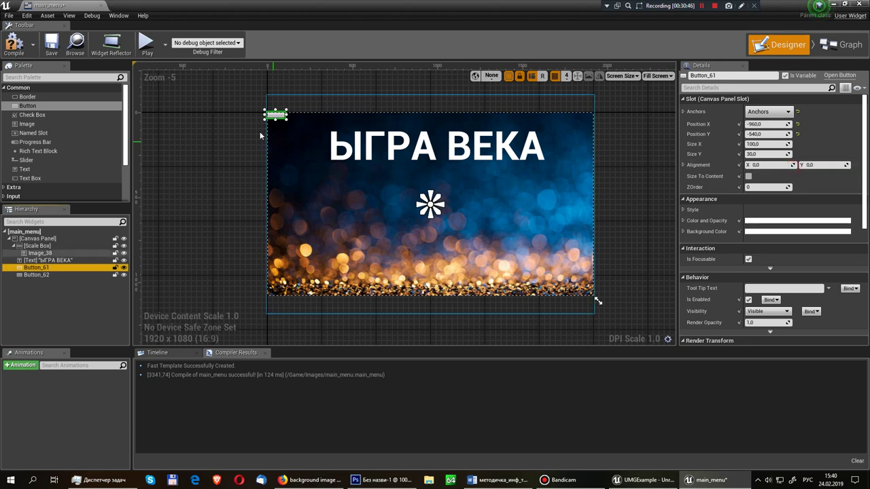
pyautogui.moveTo(280, 117)
pyautogui.mouseDown()
pyautogui.moveTo(445, 185)
pyautogui.moveTo(435, 191)
pyautogui.mouseUp()
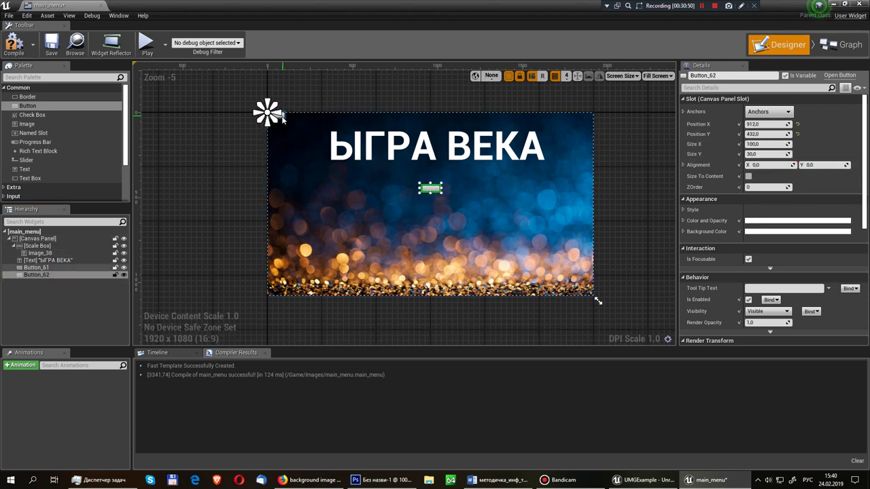
# Step: Centre-anchor Button_61, move it below the title and stretch it into a wide bar
pyautogui.click(286, 118)
pyautogui.click(768, 111)
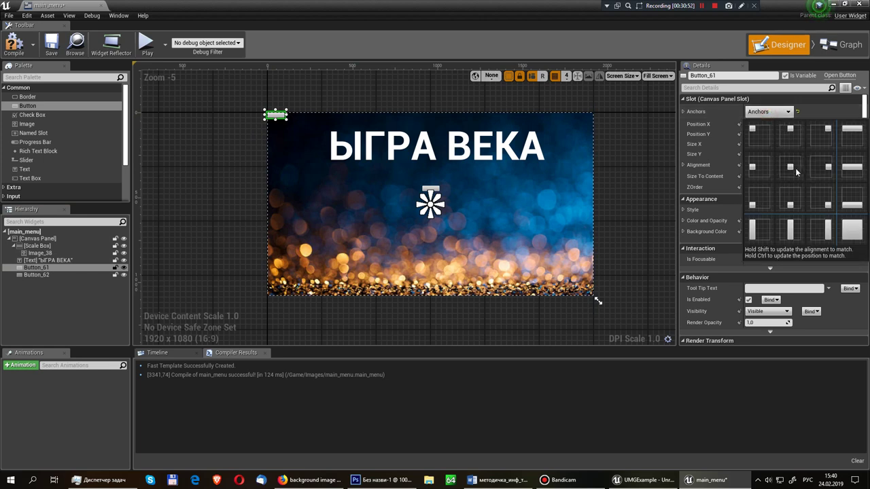
pyautogui.click(827, 163)
pyautogui.moveTo(279, 117)
pyautogui.mouseDown()
pyautogui.moveTo(416, 168)
pyautogui.moveTo(433, 183)
pyautogui.moveTo(418, 164)
pyautogui.moveTo(632, 180)
pyautogui.mouseUp()
pyautogui.scroll(4, 433, 183)
pyautogui.moveTo(410, 189)
pyautogui.mouseDown()
pyautogui.moveTo(391, 213)
pyautogui.moveTo(632, 237)
pyautogui.mouseUp()
# Step: Widen the lower button, shift both buttons down-left, and drop a text label into the upper one
pyautogui.click(423, 222)
pyautogui.click(408, 214)
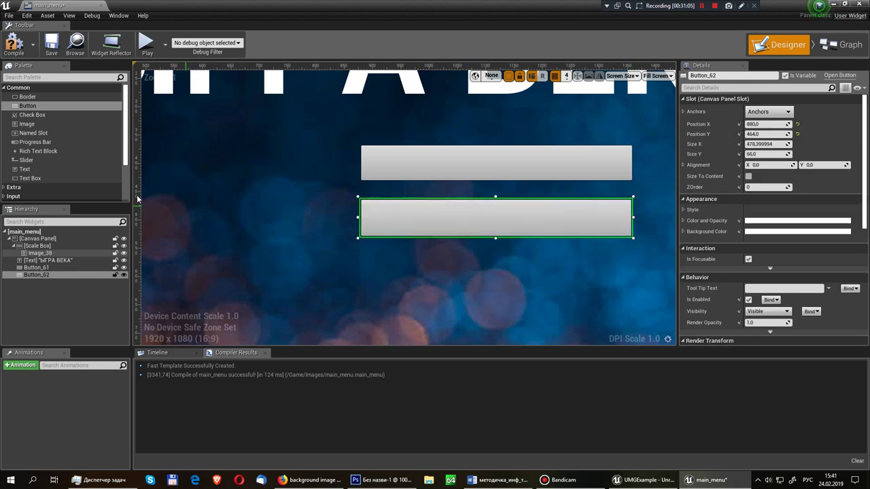
pyautogui.scroll(-5, 428, 184)
pyautogui.click(428, 182)
pyautogui.scroll(2, 442, 200)
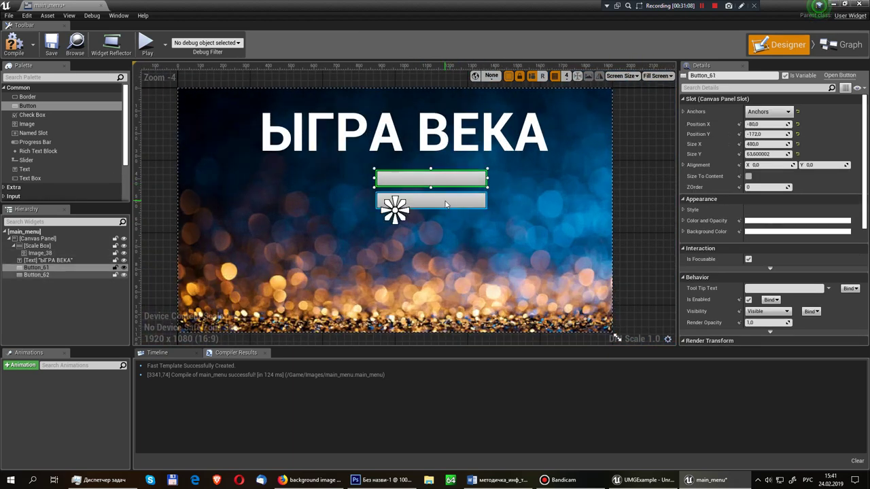
pyautogui.keyDown('ctrl'); pyautogui.click(445, 203); pyautogui.keyUp('ctrl')
pyautogui.moveTo(446, 204); pyautogui.dragTo(431, 226)
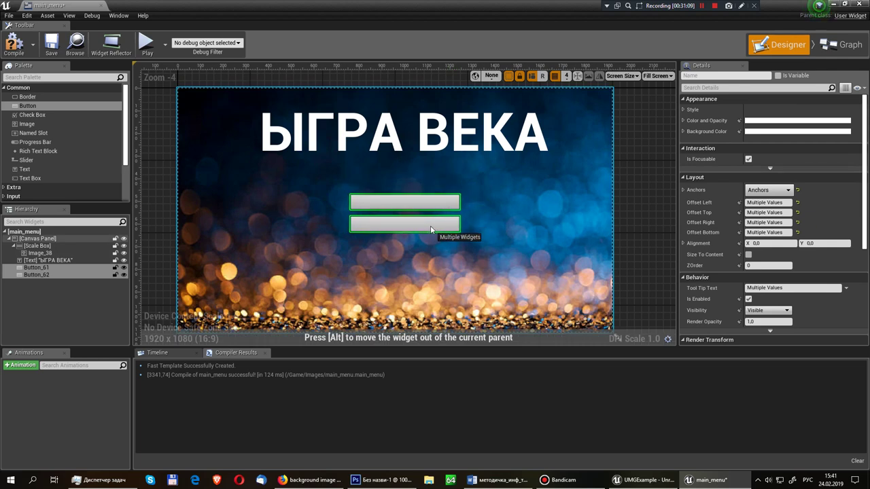
pyautogui.click(391, 202)
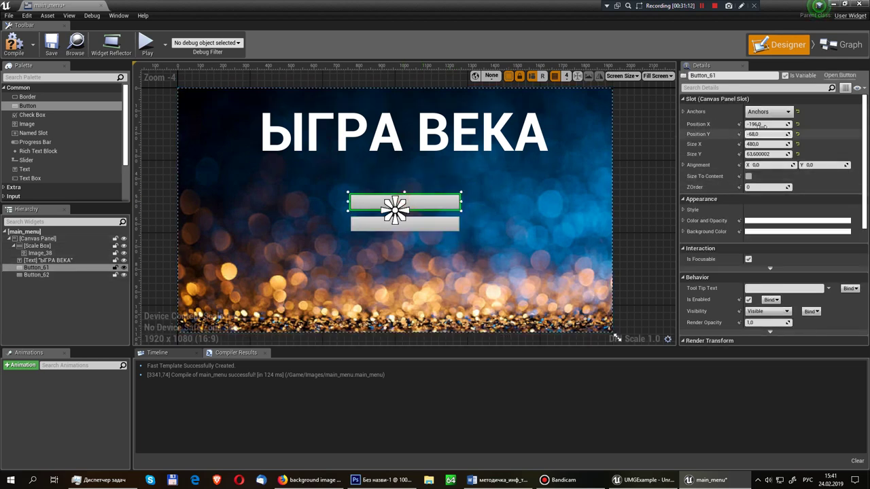
pyautogui.moveTo(22, 170)
pyautogui.mouseDown()
pyautogui.moveTo(423, 210)
pyautogui.moveTo(387, 206)
pyautogui.moveTo(436, 223)
pyautogui.moveTo(408, 225)
pyautogui.mouseUp()
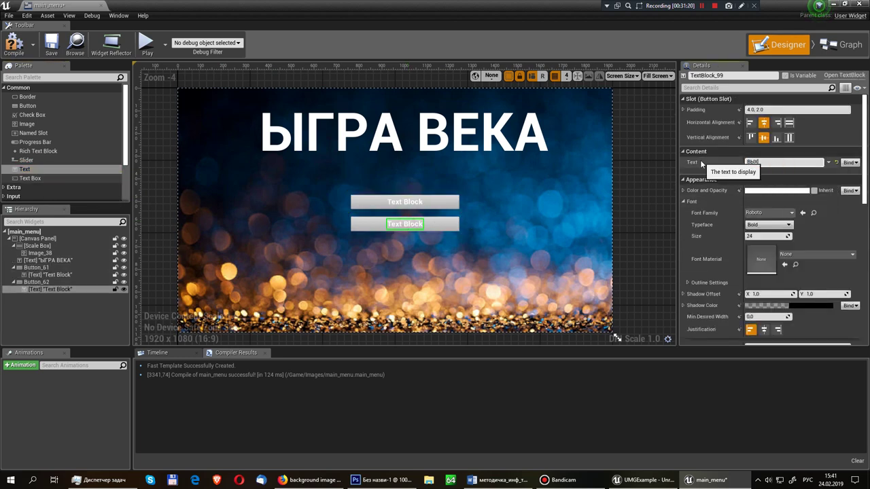
# Step: Label the upper button 'НОВАЯ ИГРА', compile the menu and return to the main editor
pyautogui.click(405, 202)
pyautogui.click(799, 164)
pyautogui.write('НОВАЯ ИГРА')
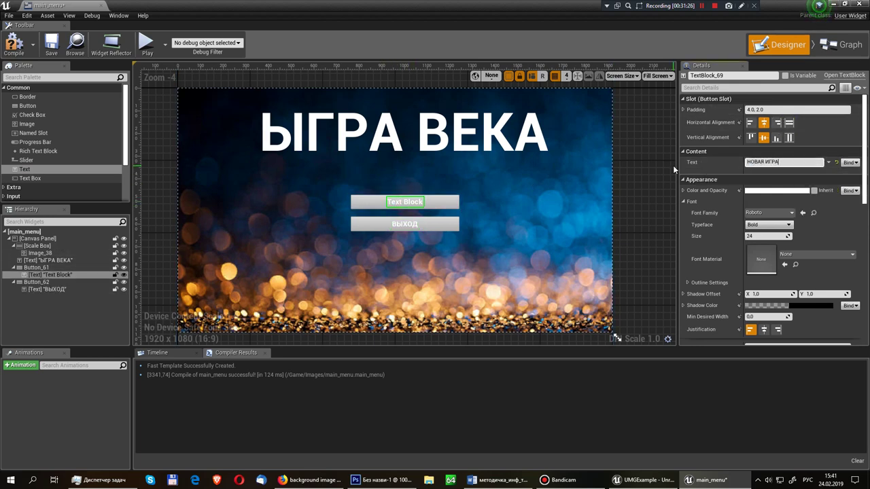
pyautogui.press('Return')
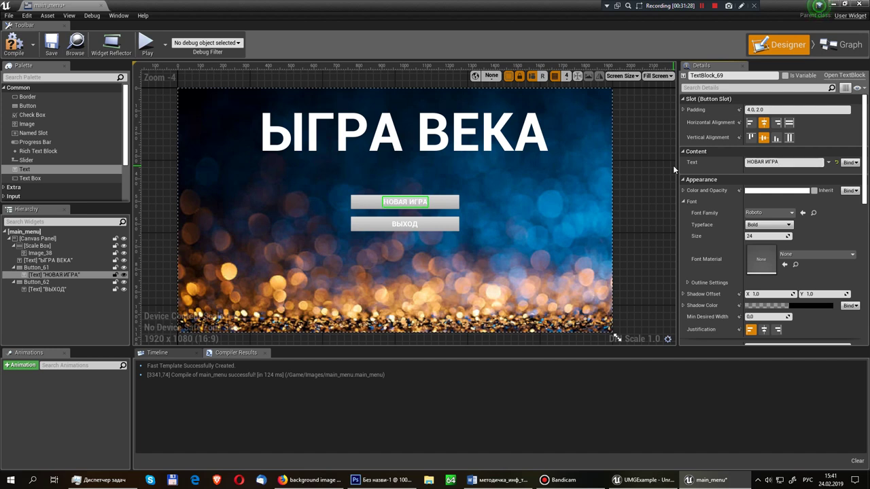
pyautogui.click(14, 44)
pyautogui.click(832, 6)
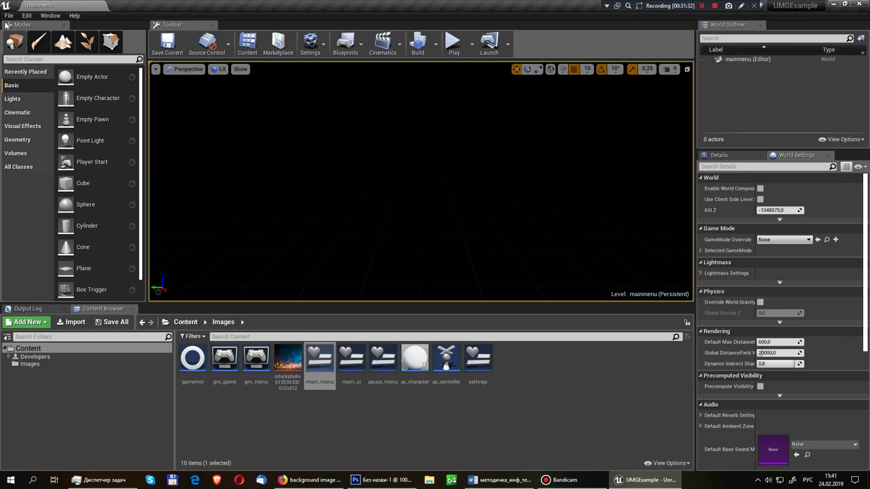
# Step: Reopen main_menu and add an On Clicked event for the НОВАЯ ИГРА button
pyautogui.click(9, 15)
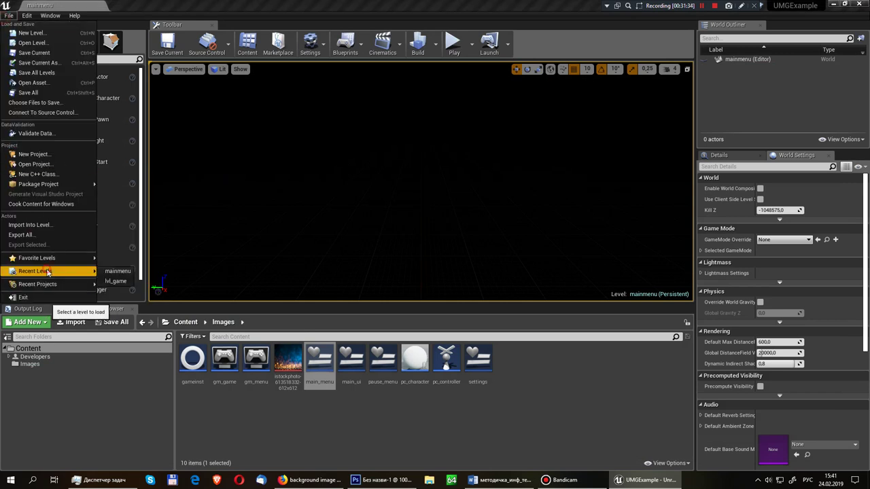
pyautogui.moveTo(40, 271)
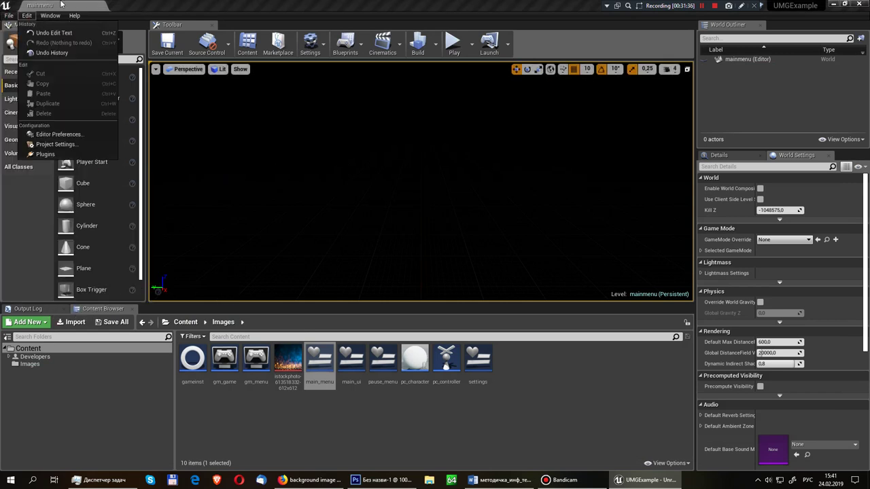
pyautogui.doubleClick(320, 361)
pyautogui.click(452, 205)
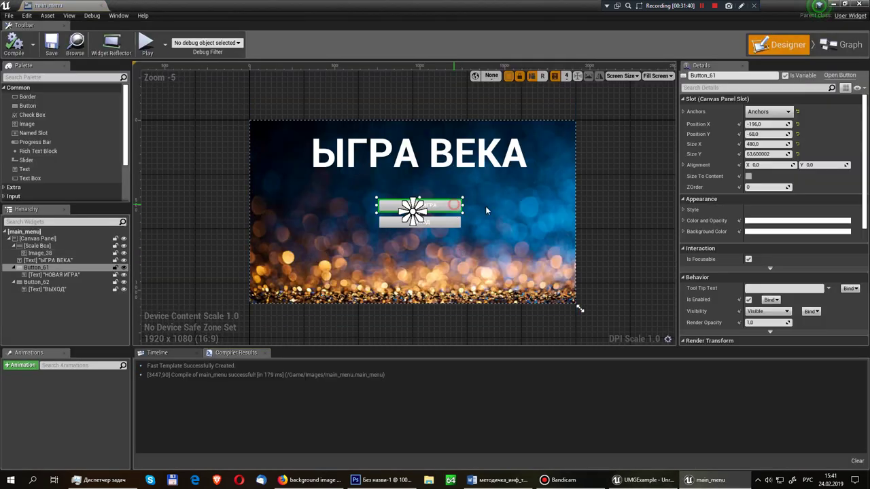
pyautogui.scroll(-5, 778, 299)
pyautogui.scroll(-5, 778, 300)
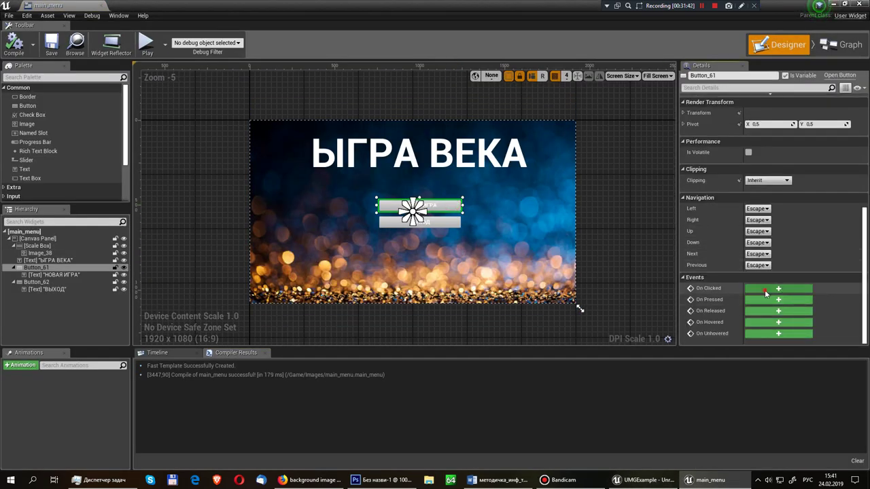
pyautogui.click(778, 288)
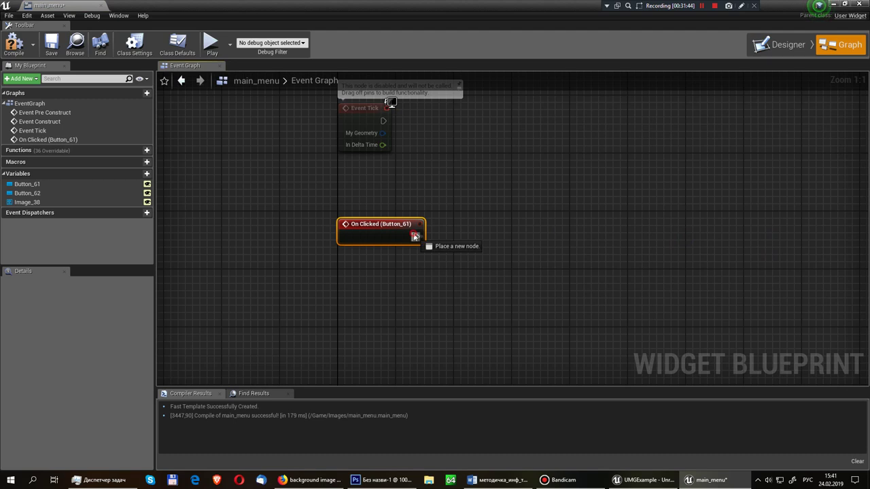
# Step: Connect an Open Level node with Level Name lvl_game, compile, and close the editor
pyautogui.moveTo(414, 236); pyautogui.dragTo(529, 227)
pyautogui.write('open level')
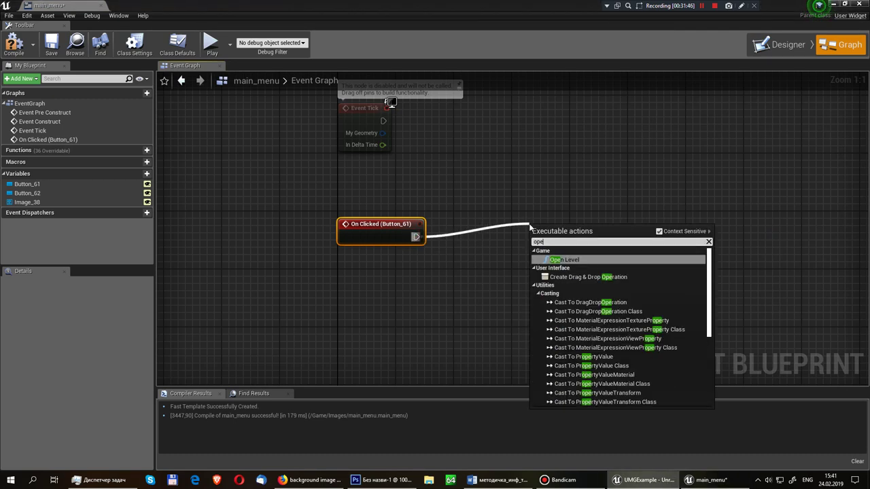
pyautogui.click(565, 258)
pyautogui.click(578, 256)
pyautogui.write('lvl_game')
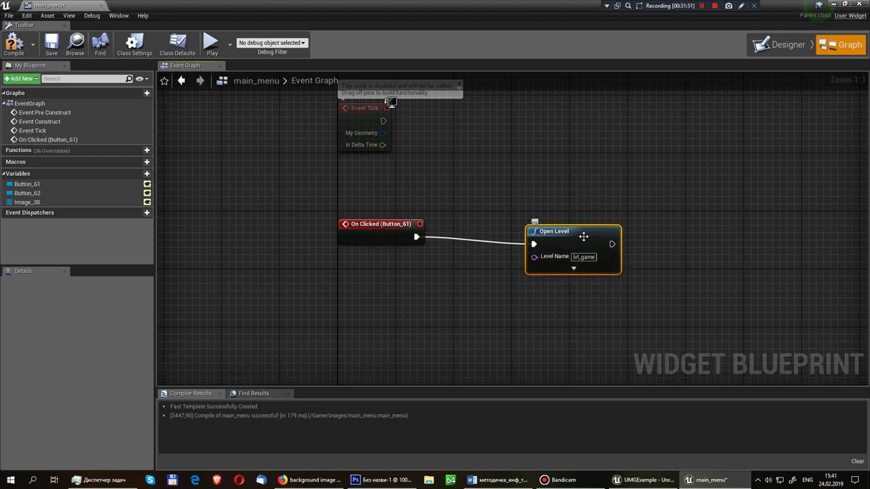
pyautogui.moveTo(581, 234); pyautogui.dragTo(559, 227)
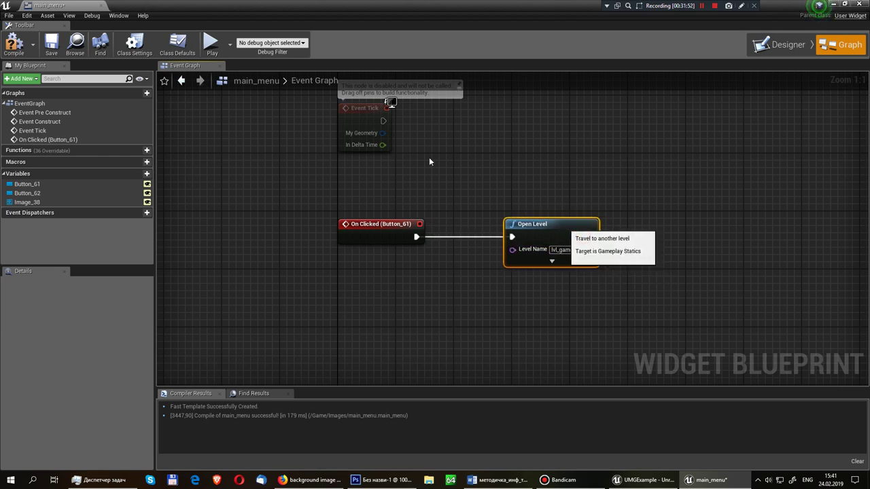
pyautogui.click(26, 51)
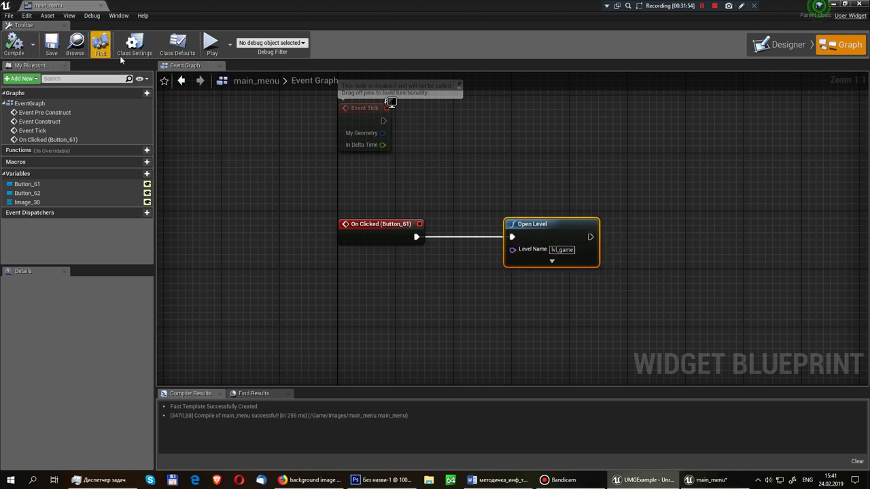
pyautogui.click(859, 5)
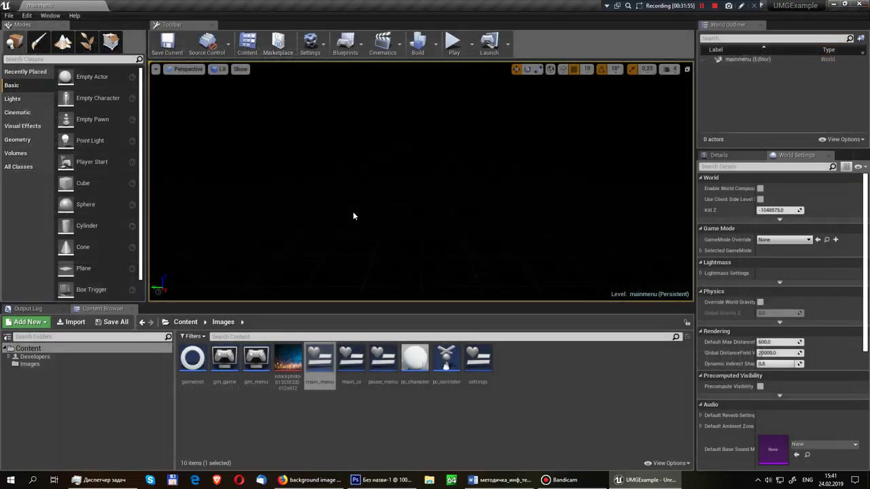
# Step: Open main_menu and add an On Clicked event for the ВЫХОД button
pyautogui.doubleClick(326, 377)
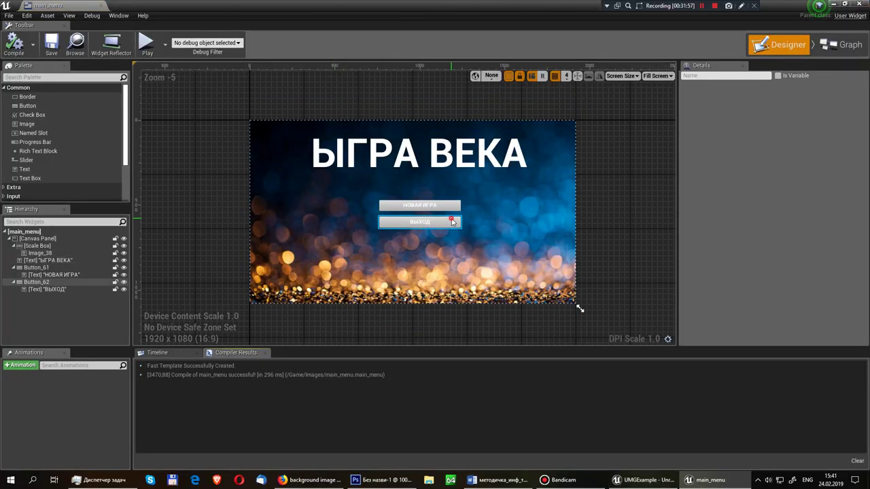
pyautogui.click(452, 223)
pyautogui.scroll(-5, 722, 183)
pyautogui.scroll(-5, 726, 244)
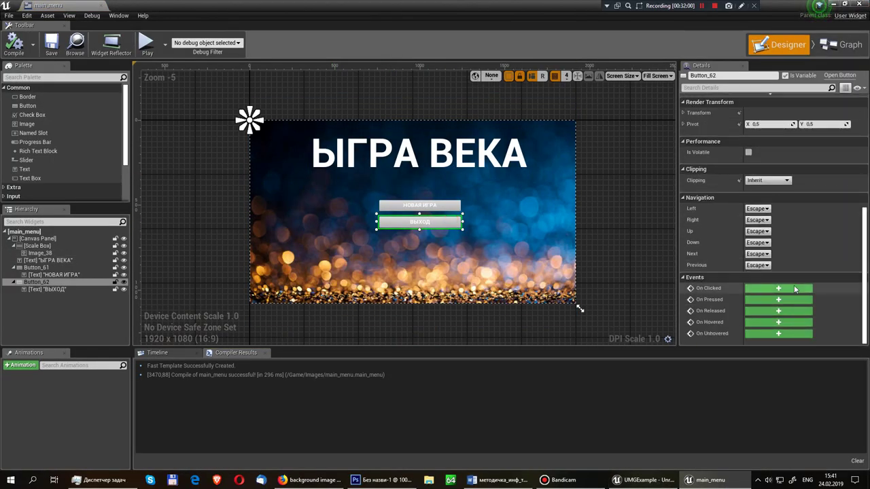
pyautogui.click(794, 289)
# Step: Attach a Quit Game node to the event, then compile and save main_menu
pyautogui.moveTo(552, 238); pyautogui.dragTo(645, 236)
pyautogui.write('quit')
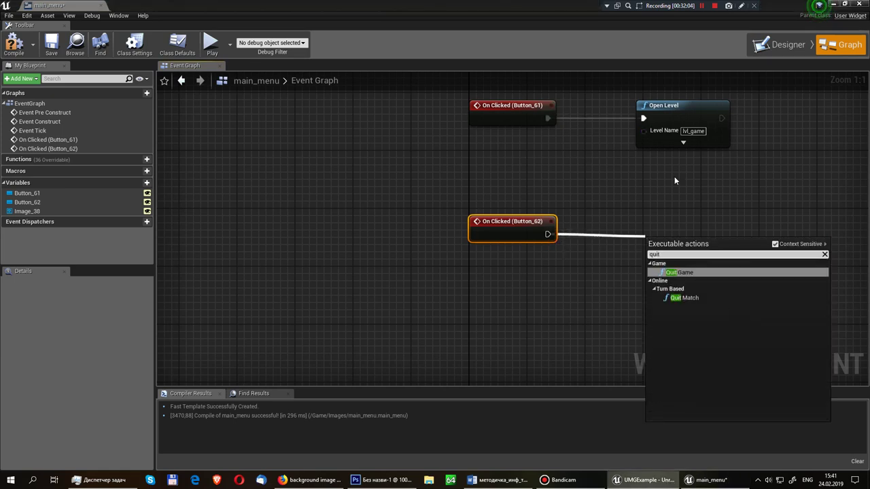
pyautogui.click(703, 273)
pyautogui.moveTo(708, 263); pyautogui.dragTo(697, 238)
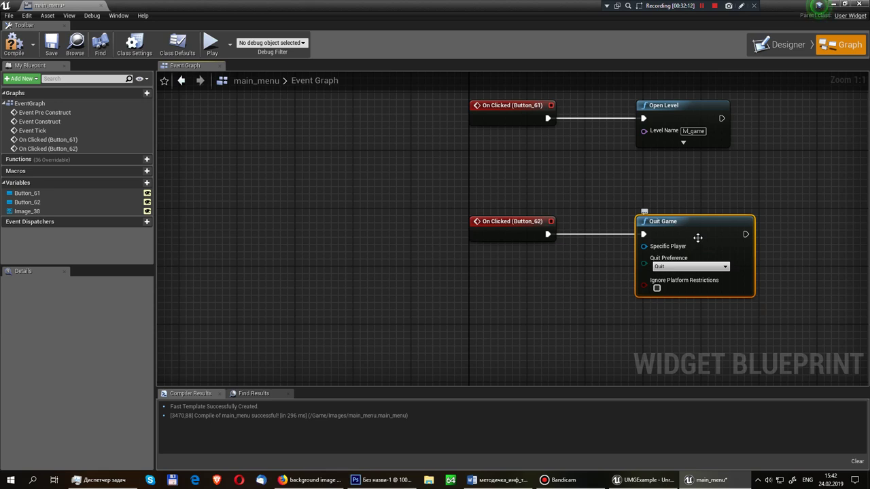
pyautogui.click(15, 48)
pyautogui.click(51, 46)
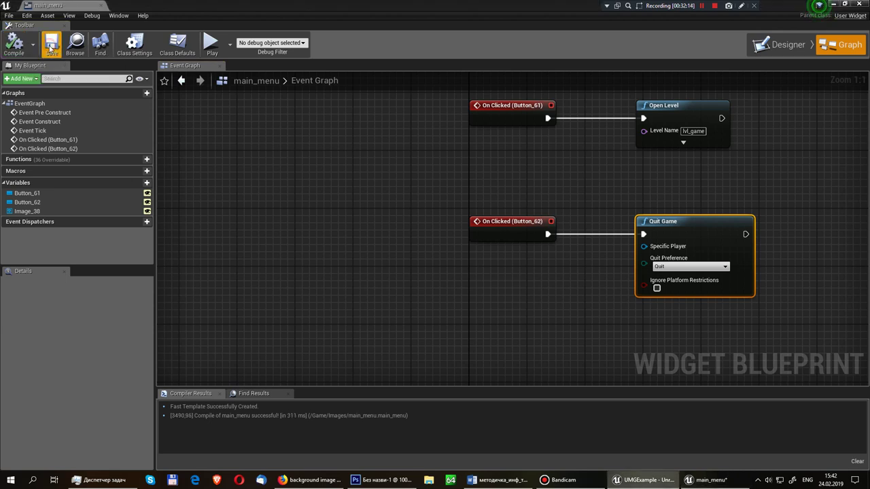
pyautogui.hotkey('alt', 'Tab')
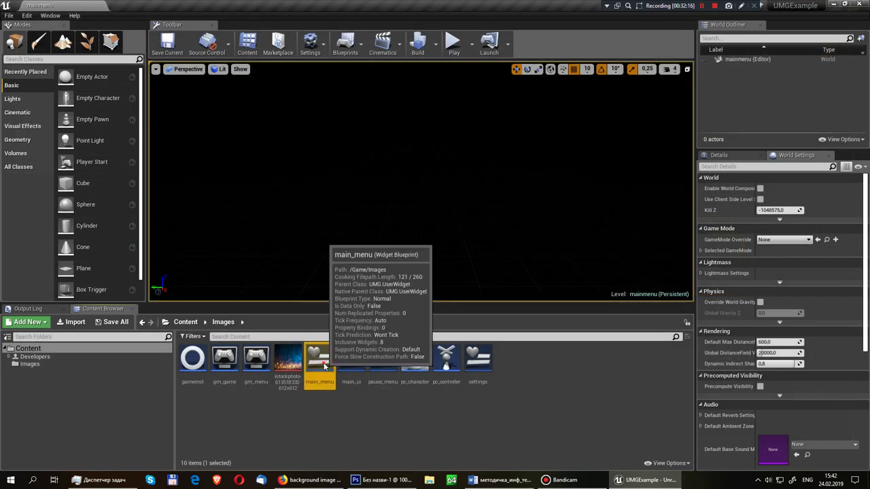
# Step: Copy the background Scale Box from main_menu and close its editor
pyautogui.doubleClick(325, 367)
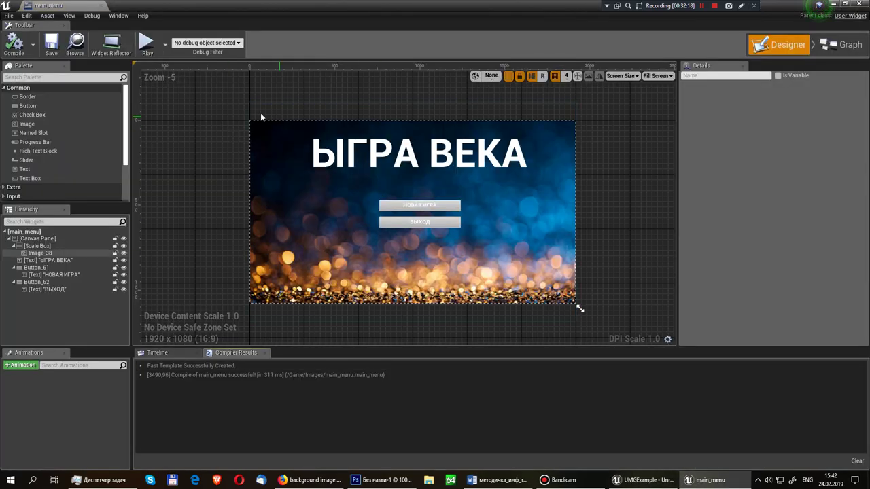
pyautogui.click(40, 246)
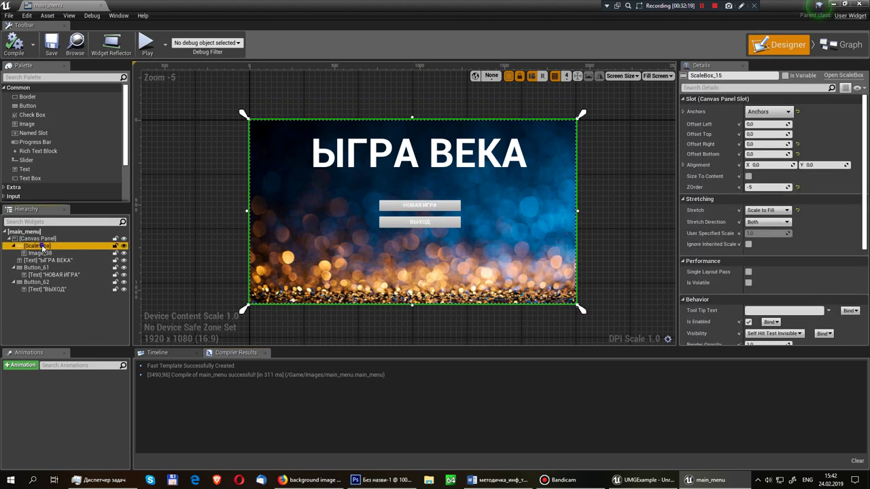
pyautogui.rightClick(48, 248)
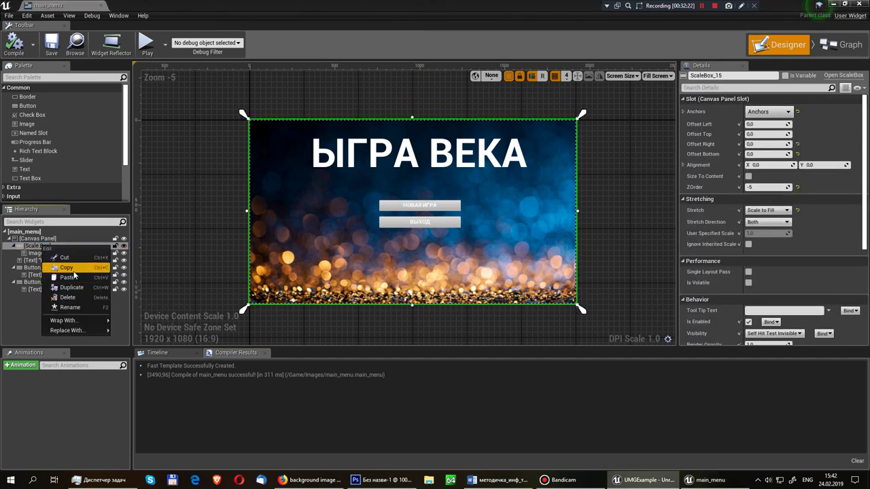
pyautogui.click(828, 15)
pyautogui.click(856, 4)
# Step: Create a Widget Blueprint named main_menu_exit in the Images folder and open it
pyautogui.rightClick(549, 407)
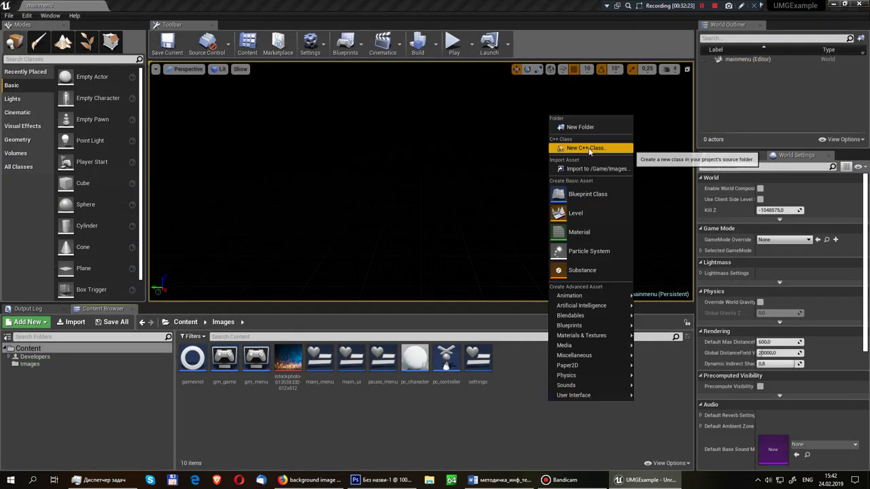
pyautogui.moveTo(591, 395)
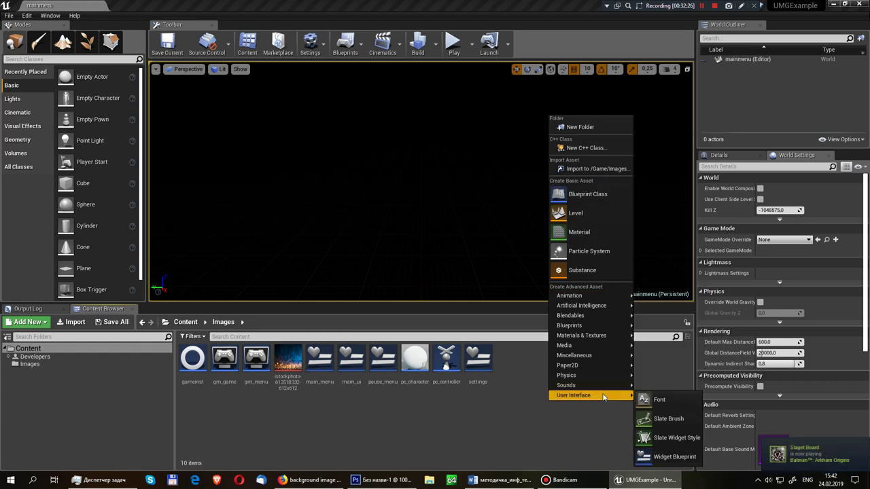
pyautogui.click(669, 456)
pyautogui.write('exit')
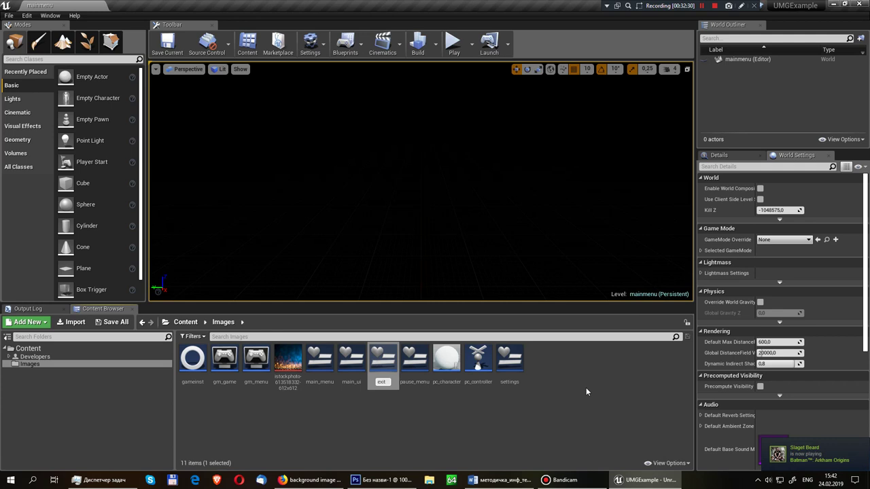
pyautogui.write('ma')
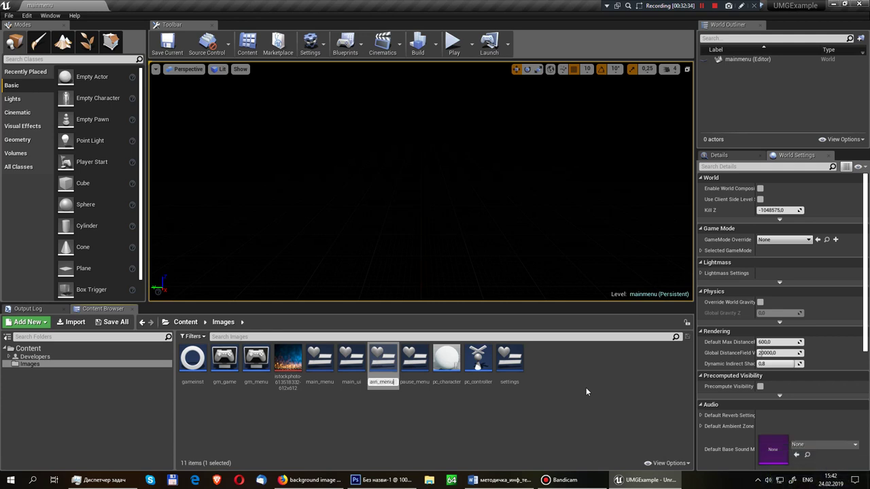
pyautogui.press('Return')
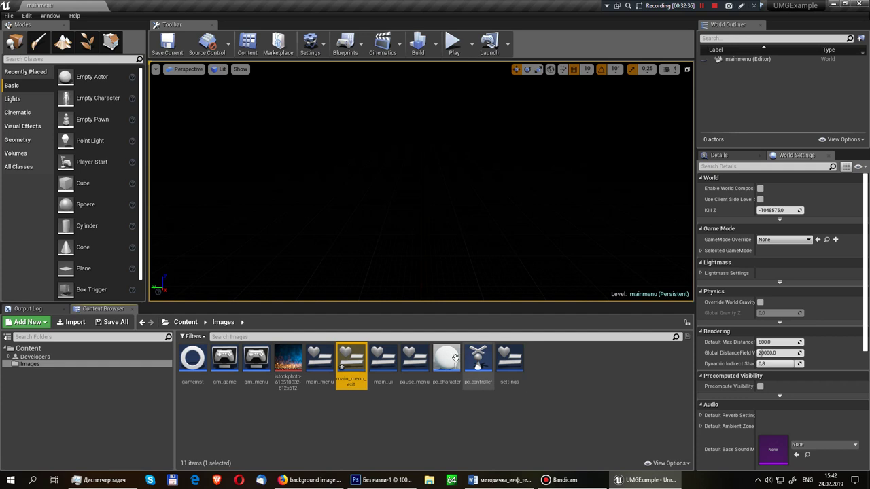
pyautogui.doubleClick(358, 361)
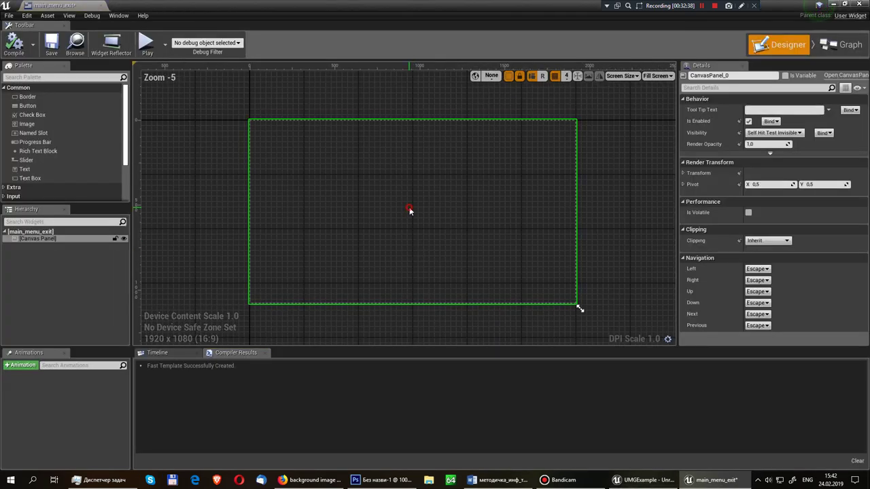
# Step: Paste the bokeh background Scale Box and set all four offsets to 0 so it fills the screen
pyautogui.hotkey('ctrl', 'v')
pyautogui.click(780, 124)
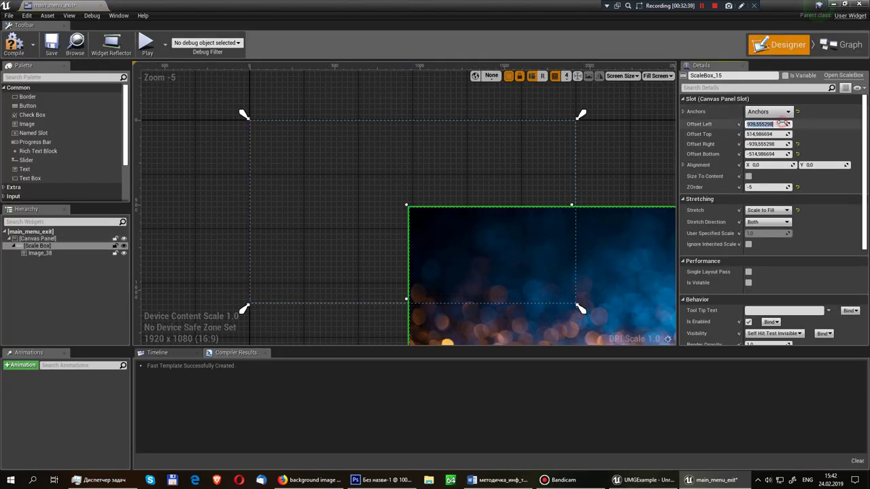
pyautogui.write('0\t0\t0\t0')
pyautogui.press('Return')
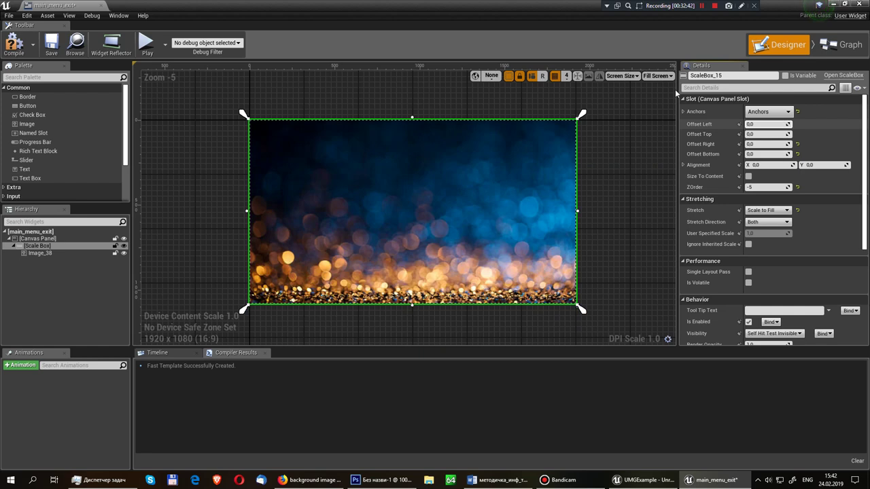
# Step: Add a Text widget reading 'Точно выйти?' to the Canvas Panel and nudge it toward the upper middle
pyautogui.click(38, 238)
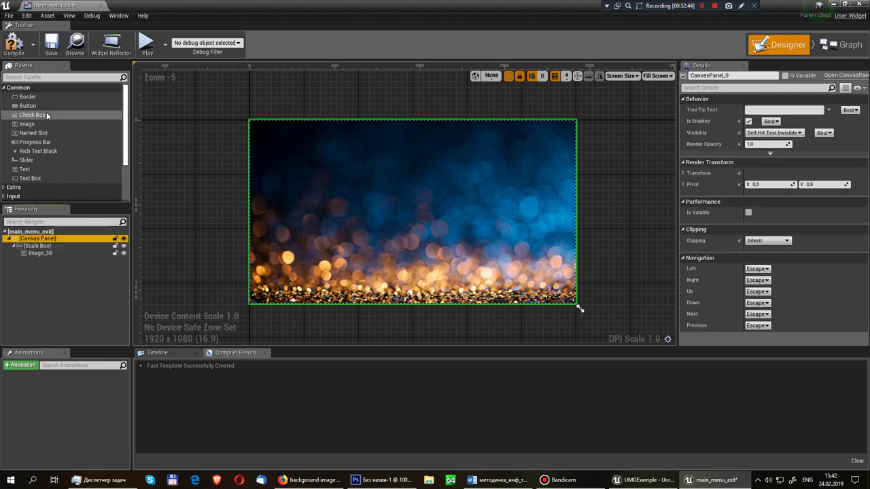
pyautogui.click(39, 167)
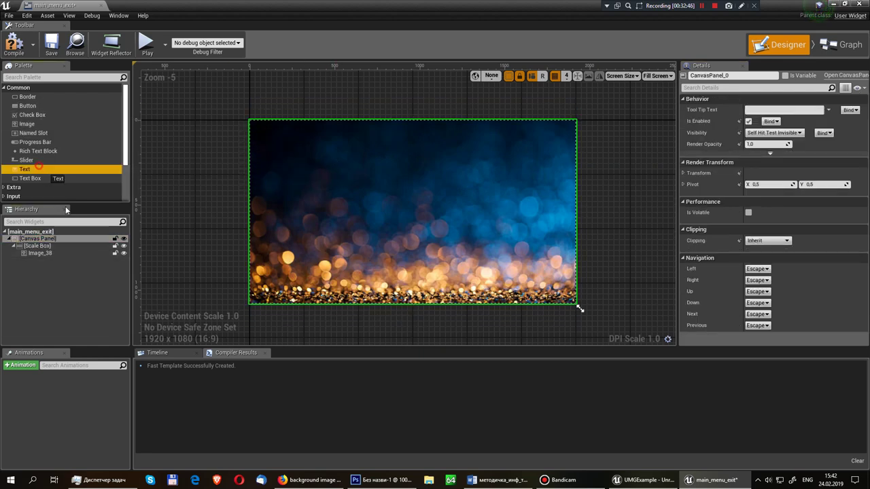
pyautogui.moveTo(42, 250)
pyautogui.mouseDown()
pyautogui.moveTo(40, 239)
pyautogui.moveTo(303, 154)
pyautogui.mouseUp()
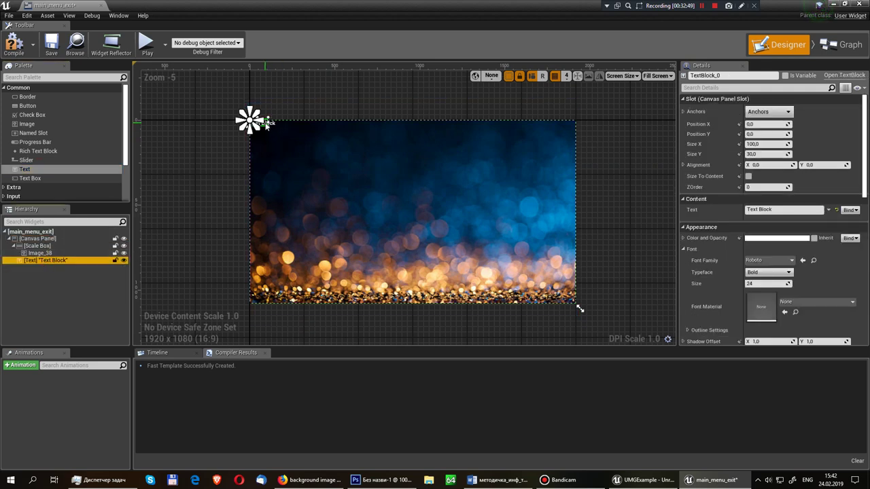
pyautogui.moveTo(369, 183); pyautogui.dragTo(371, 184)
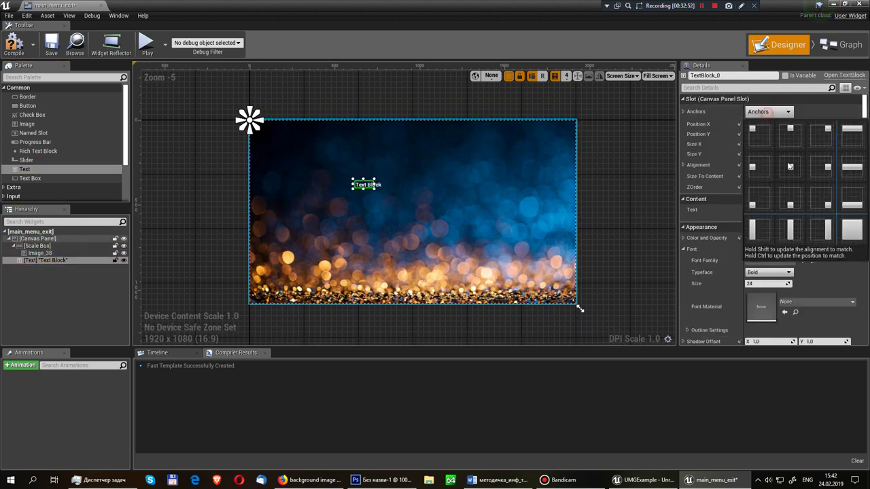
pyautogui.click(775, 210)
pyautogui.write('Точно выйти?')
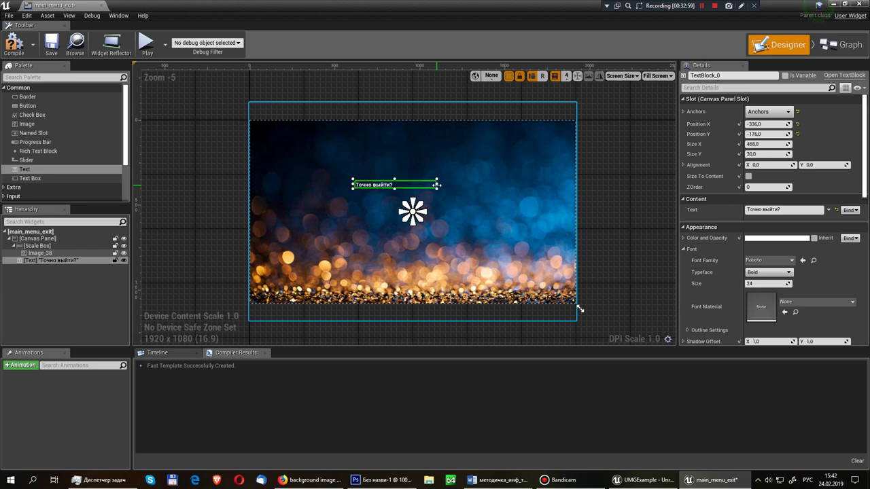
pyautogui.click(413, 212)
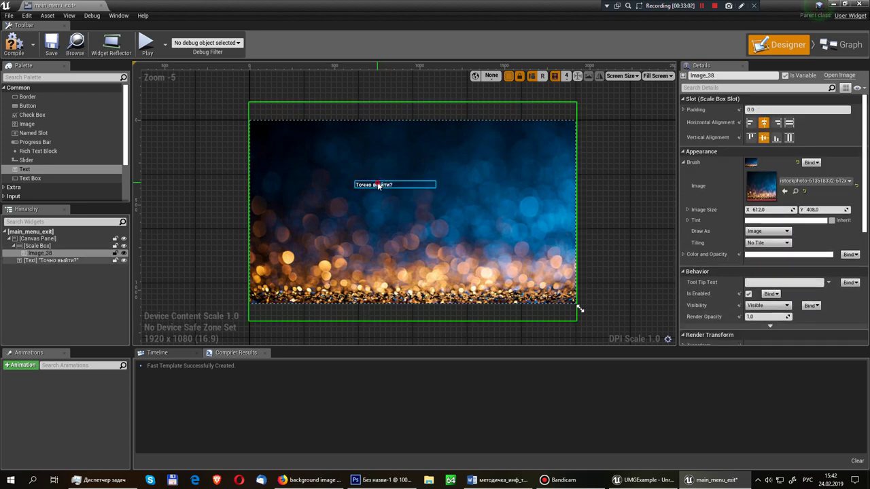
pyautogui.moveTo(378, 187); pyautogui.dragTo(396, 197)
pyautogui.click(35, 277)
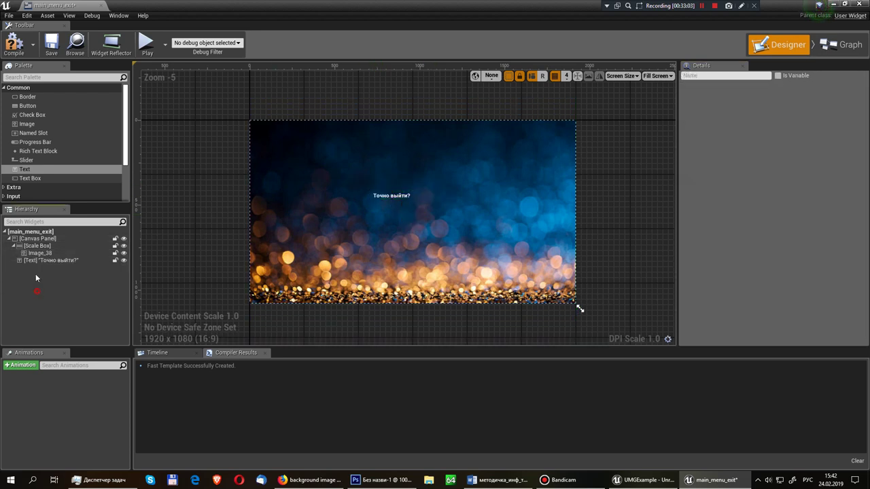
# Step: Add a Button under the Canvas Panel of main_menu_exit
pyautogui.click(37, 238)
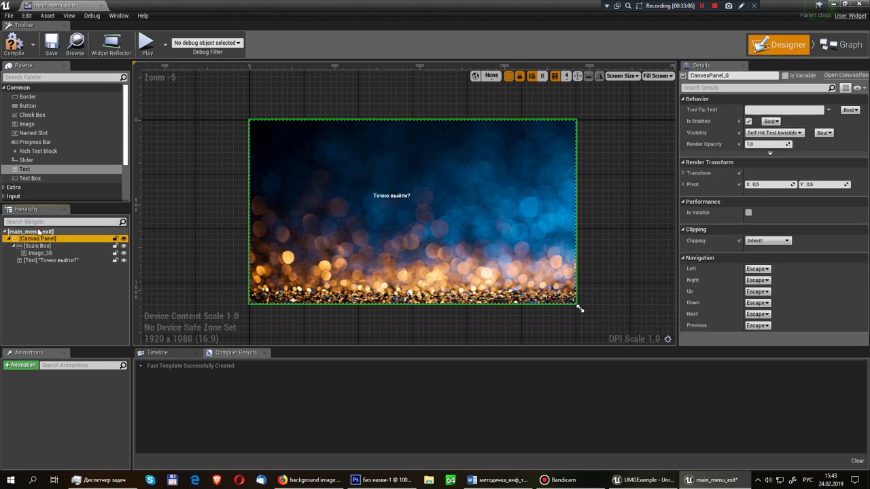
pyautogui.click(38, 231)
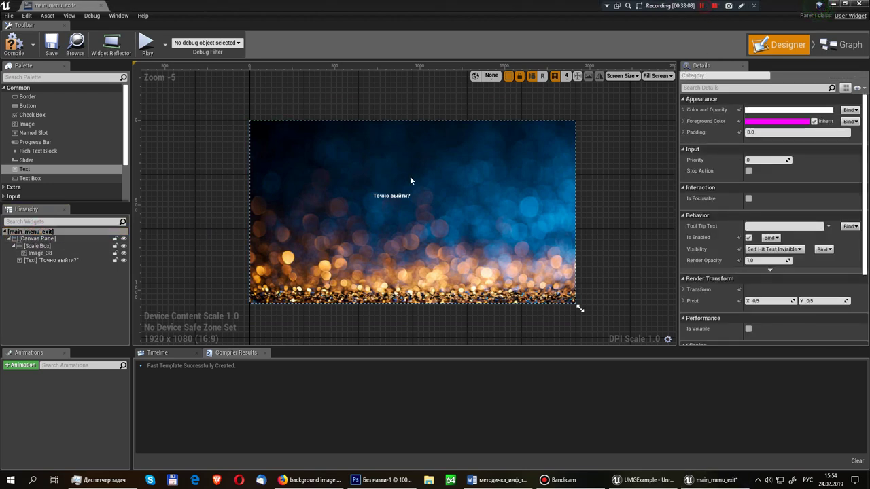
pyautogui.scroll(4, 411, 183)
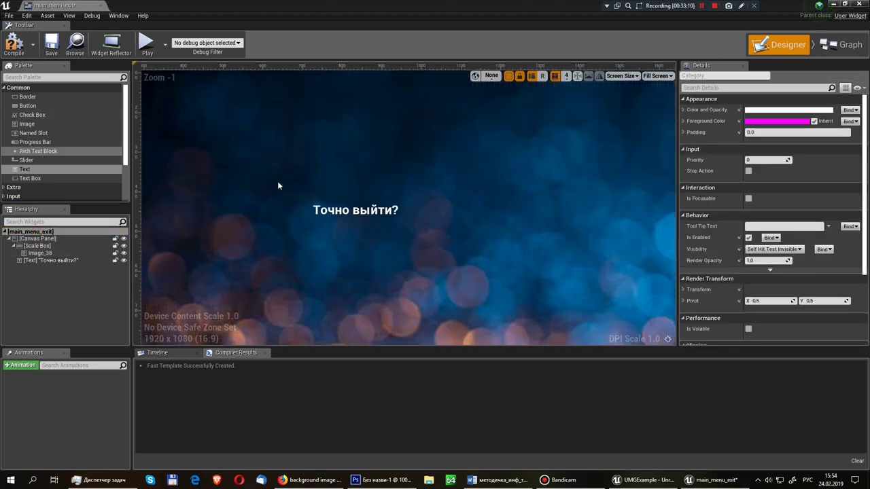
pyautogui.scroll(-3, 278, 185)
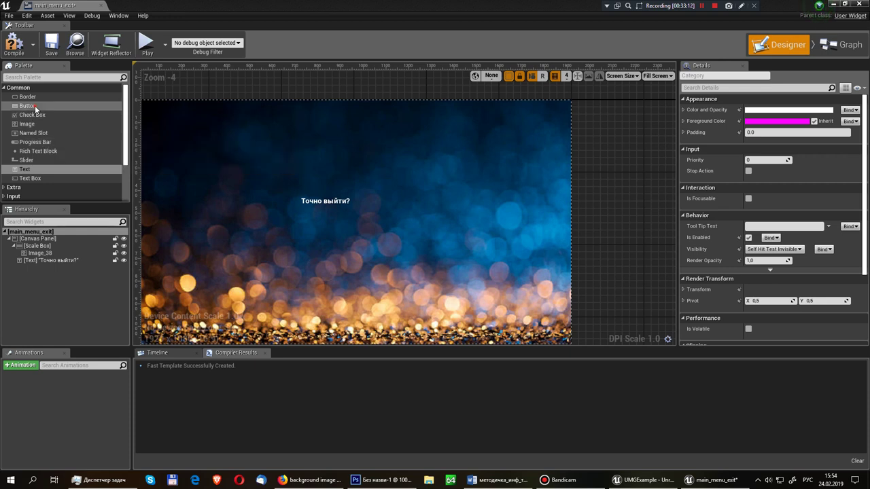
pyautogui.moveTo(35, 108); pyautogui.dragTo(50, 227)
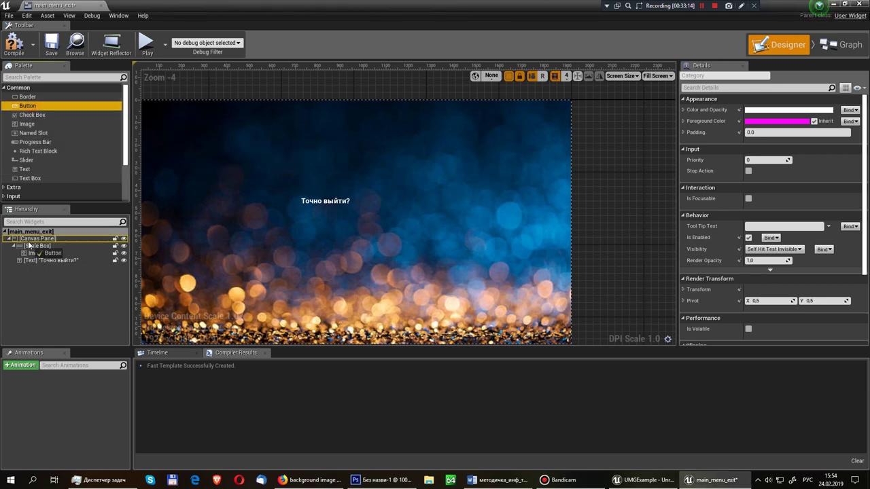
pyautogui.moveTo(28, 241); pyautogui.dragTo(41, 239)
# Step: Add a second button and place the two side by side at X 728 and X 900, Y 512
pyautogui.moveTo(172, 135); pyautogui.dragTo(211, 113, button='right')
pyautogui.click(210, 113)
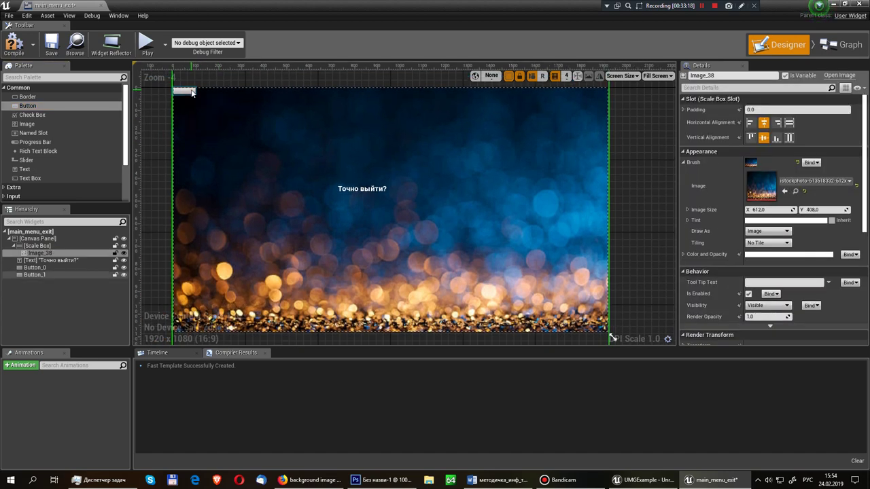
pyautogui.click(192, 93)
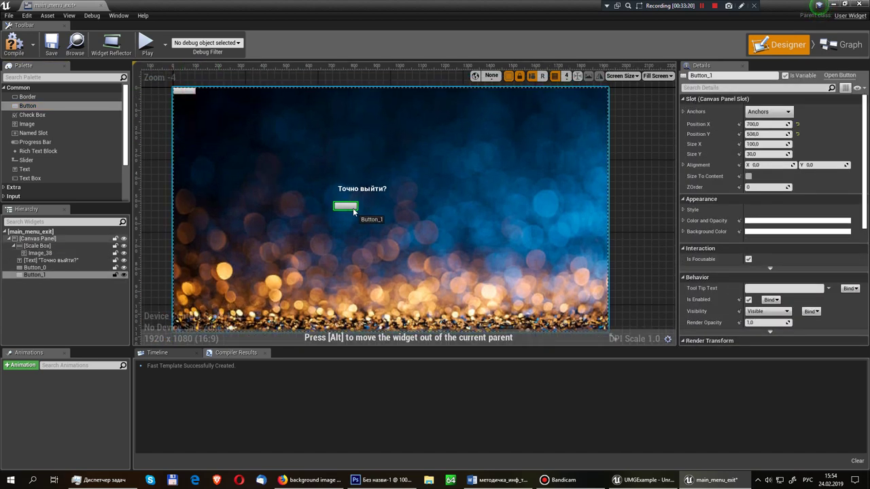
pyautogui.click(192, 91)
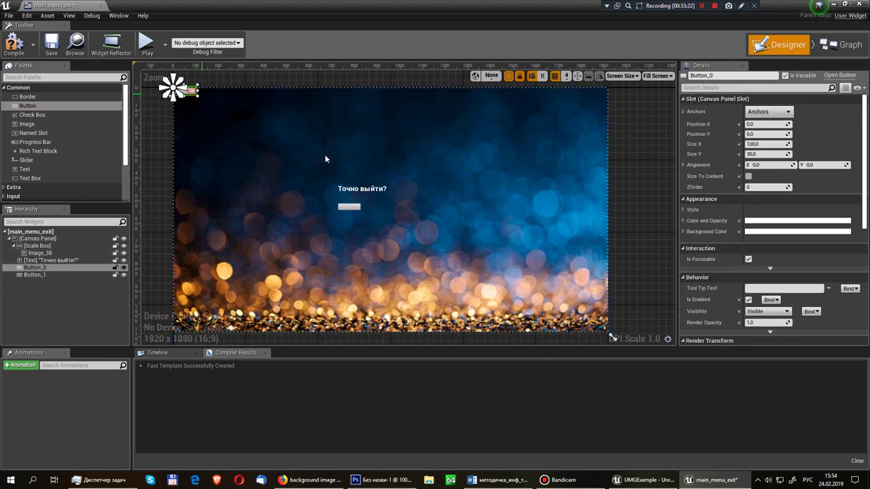
pyautogui.moveTo(325, 155); pyautogui.dragTo(394, 214)
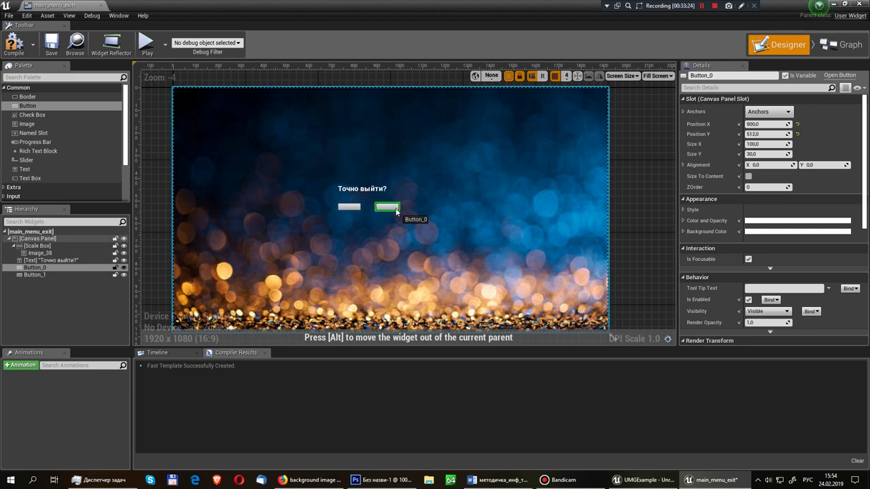
pyautogui.scroll(4, 367, 218)
pyautogui.click(336, 197)
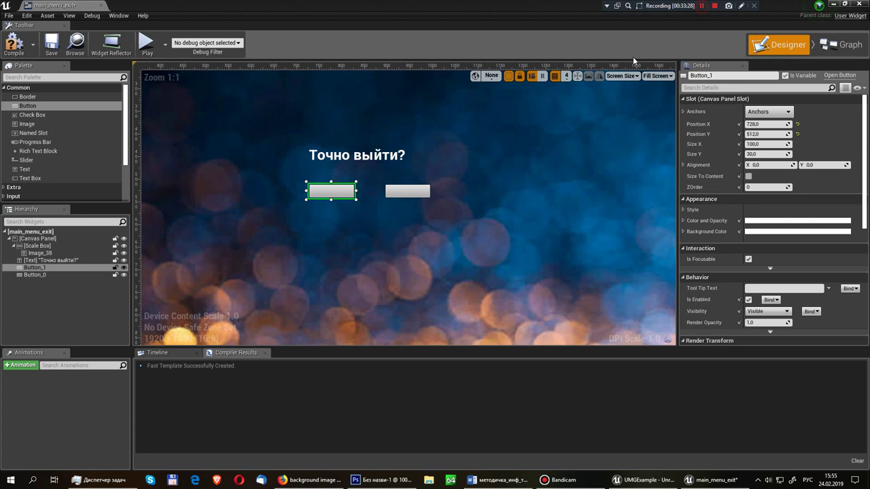
pyautogui.scroll(3, 367, 164)
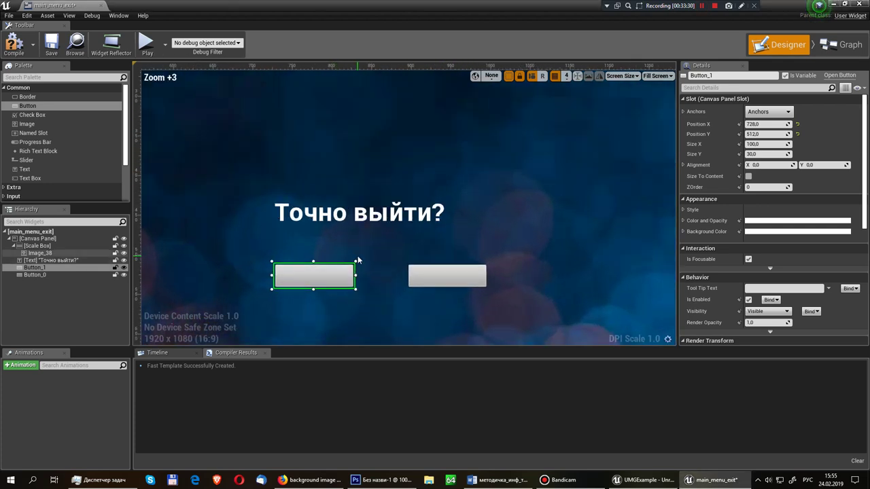
pyautogui.scroll(-2, 764, 285)
pyautogui.scroll(-2, 764, 286)
pyautogui.scroll(-2, 764, 286)
pyautogui.scroll(-1, 768, 279)
pyautogui.scroll(3, 792, 234)
pyautogui.scroll(3, 798, 224)
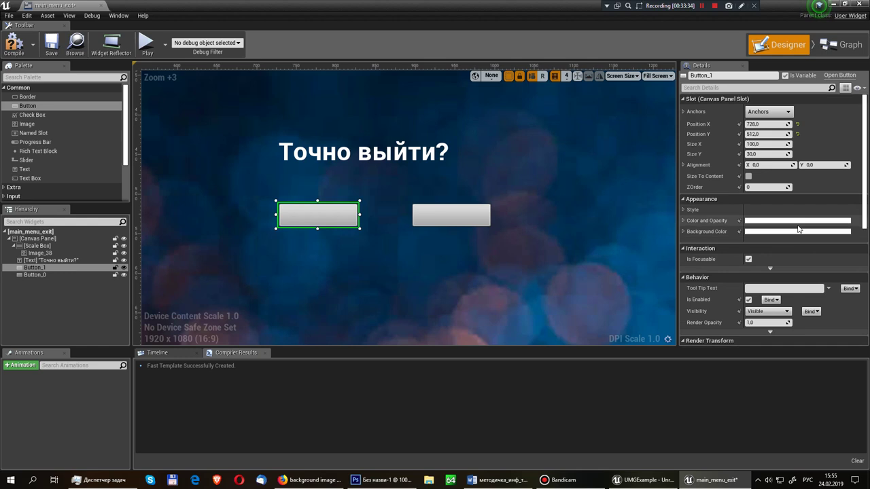
# Step: Set the left Button_1's Color and Opacity to pure red with saturation 1
pyautogui.click(772, 222)
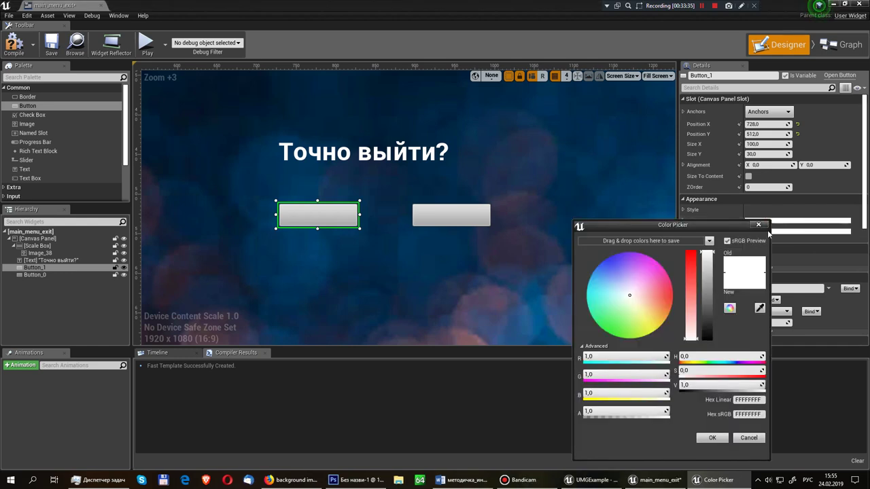
pyautogui.click(765, 233)
pyautogui.click(765, 232)
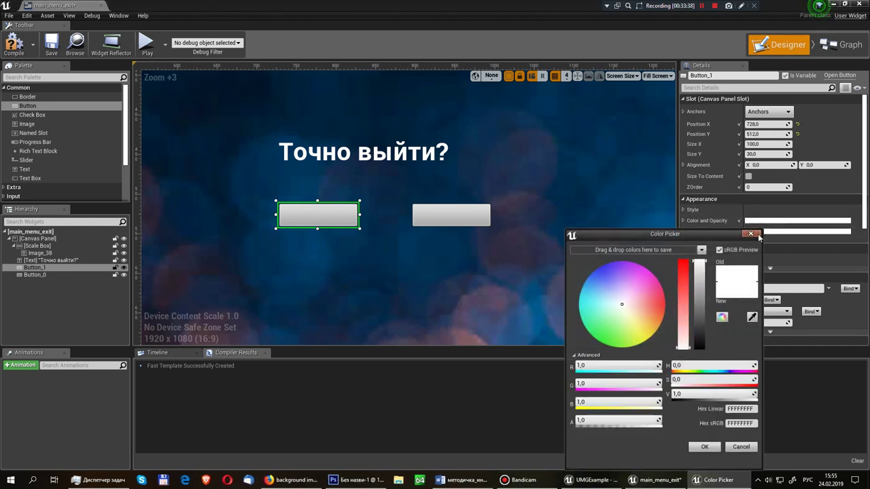
pyautogui.click(751, 235)
pyautogui.click(705, 210)
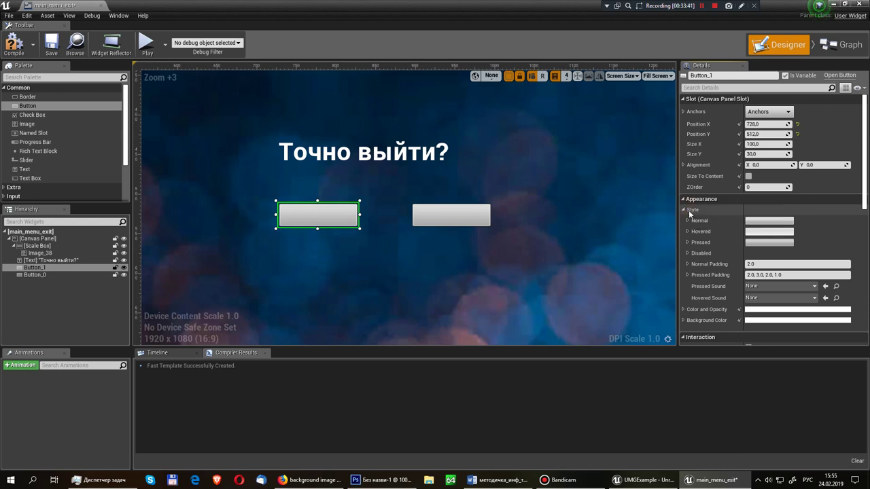
pyautogui.click(688, 210)
pyautogui.click(795, 221)
pyautogui.click(654, 297)
pyautogui.write('1')
pyautogui.press('Return')
pyautogui.click(698, 442)
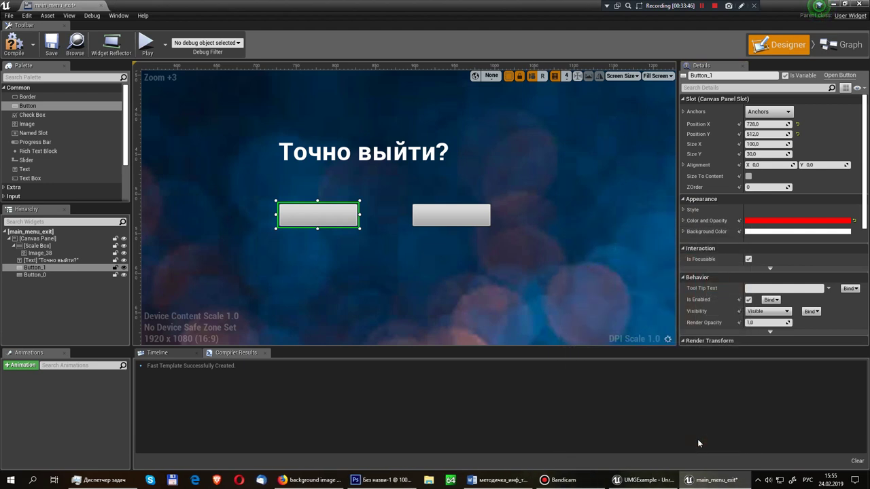
# Step: Set the right Button_0's Color and Opacity to green, then compile and save the widget
pyautogui.click(436, 222)
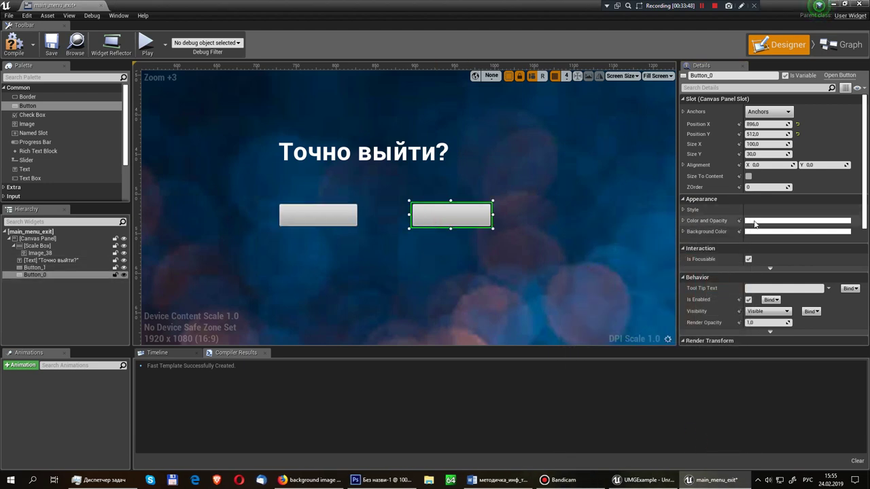
pyautogui.click(754, 221)
pyautogui.moveTo(632, 323); pyautogui.dragTo(588, 345)
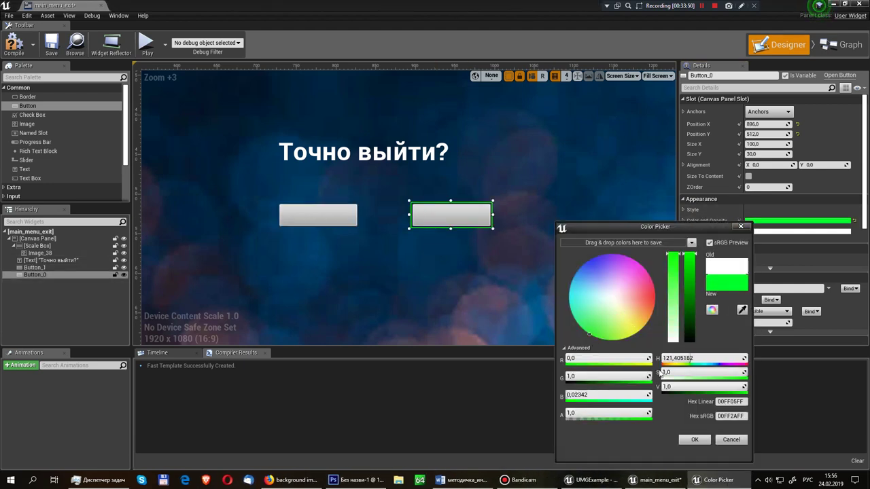
pyautogui.click(694, 439)
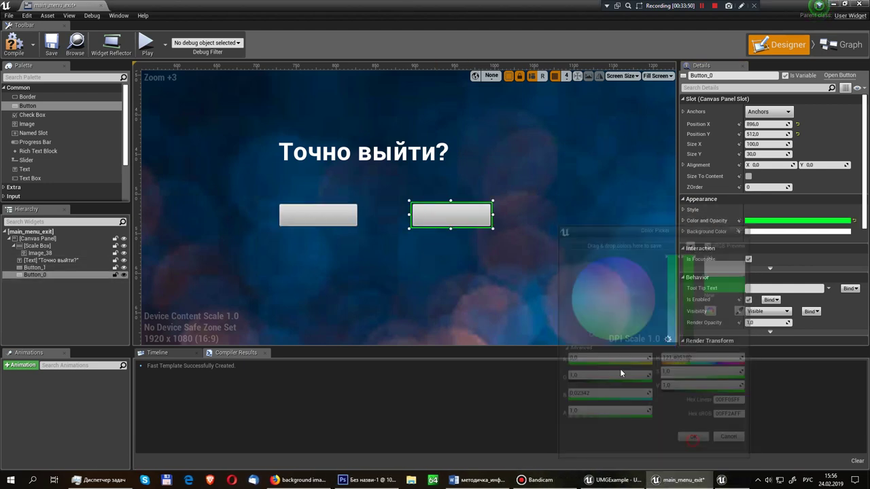
pyautogui.click(14, 44)
pyautogui.click(45, 48)
# Step: Set the Background Color to red on the left button and green on the right button
pyautogui.click(311, 231)
pyautogui.click(314, 221)
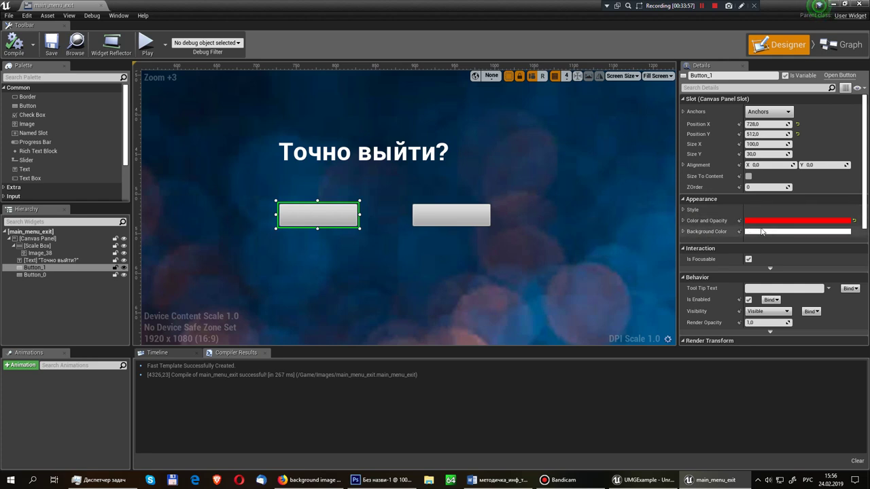
pyautogui.click(795, 231)
pyautogui.moveTo(698, 304); pyautogui.dragTo(688, 235)
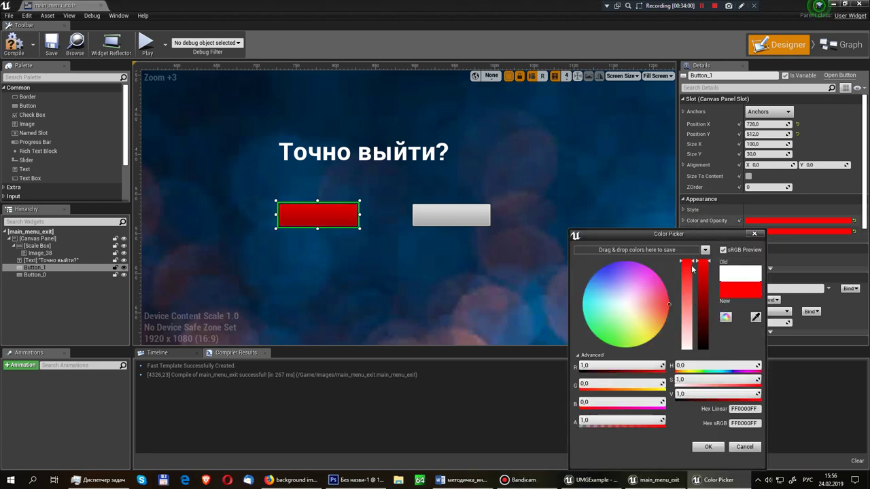
pyautogui.click(714, 454)
pyautogui.click(462, 217)
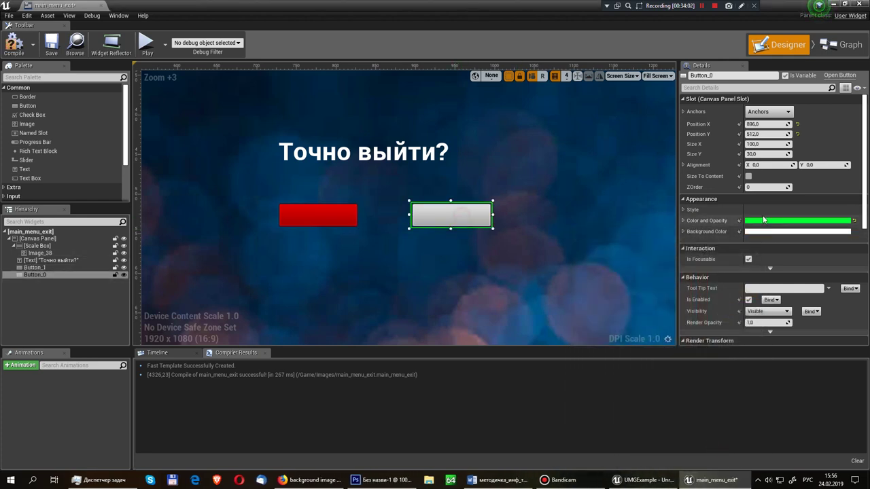
pyautogui.click(755, 232)
pyautogui.moveTo(631, 317)
pyautogui.mouseDown()
pyautogui.moveTo(572, 353)
pyautogui.moveTo(587, 365)
pyautogui.mouseUp()
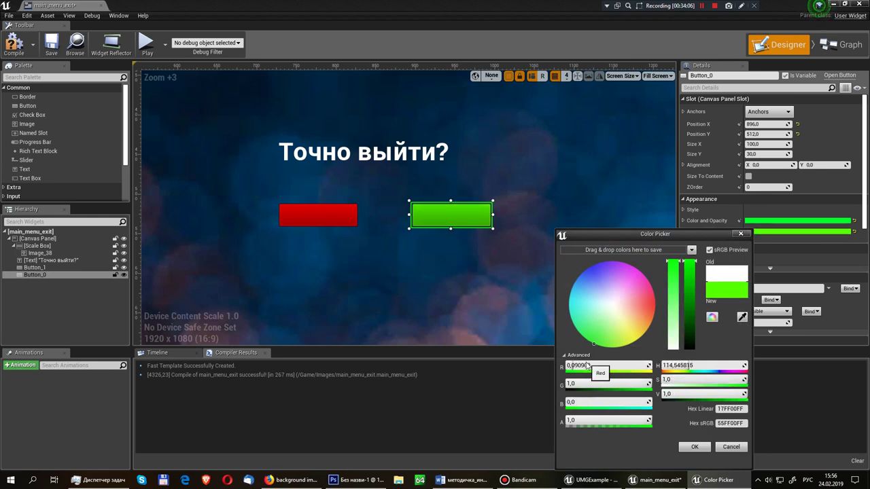
pyautogui.click(681, 448)
# Step: Add an On Clicked event for the red left Button_1
pyautogui.scroll(-4, 600, 320)
pyautogui.scroll(-3, 326, 174)
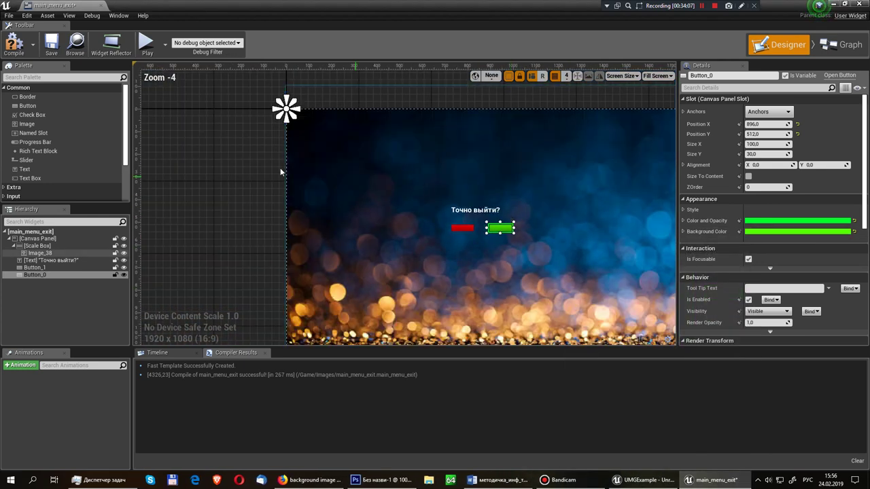
pyautogui.click(275, 170)
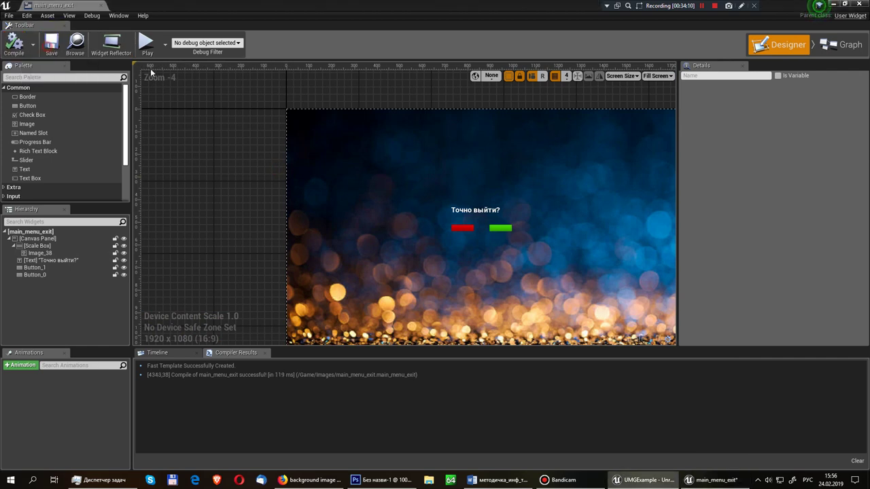
pyautogui.scroll(4, 437, 201)
pyautogui.scroll(2, 437, 202)
pyautogui.click(440, 221)
pyautogui.scroll(-5, 815, 247)
pyautogui.scroll(-5, 807, 265)
pyautogui.click(786, 293)
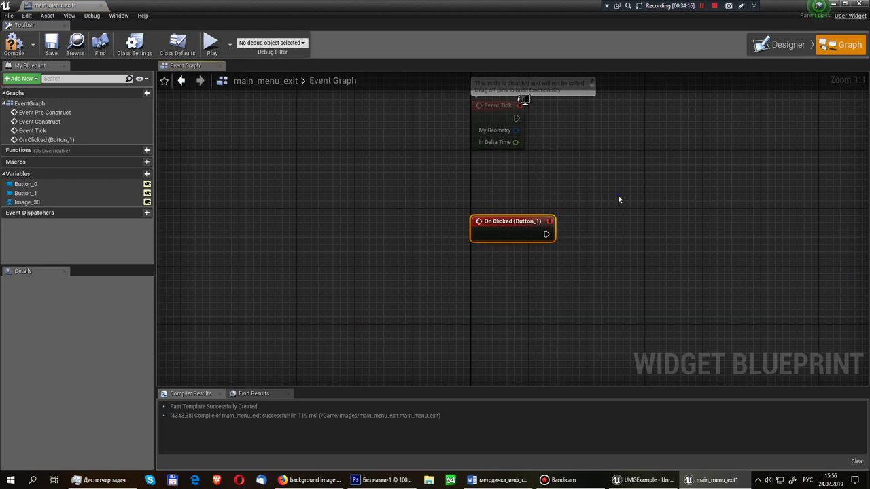
# Step: Wire a Create Widget node to On Clicked (Button_1) with its class set to main_menu
pyautogui.moveTo(619, 198); pyautogui.dragTo(556, 238, button='right')
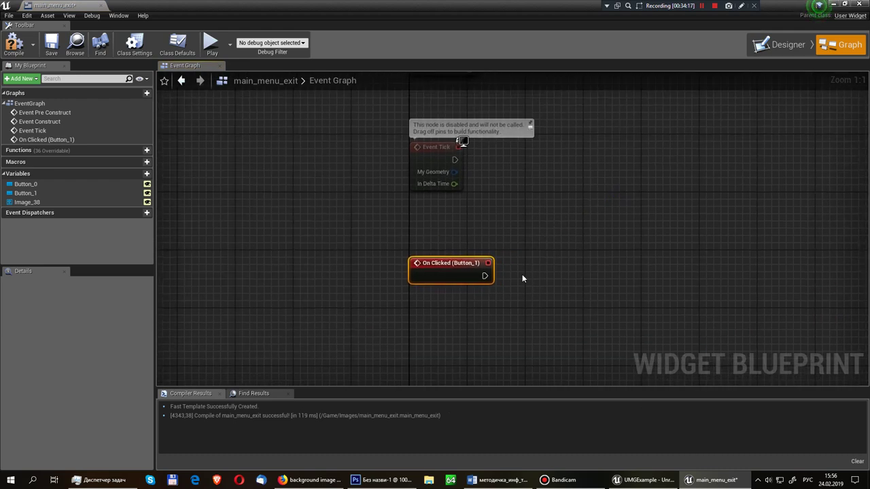
pyautogui.moveTo(484, 275); pyautogui.dragTo(642, 274)
pyautogui.write('скуфеуцш')
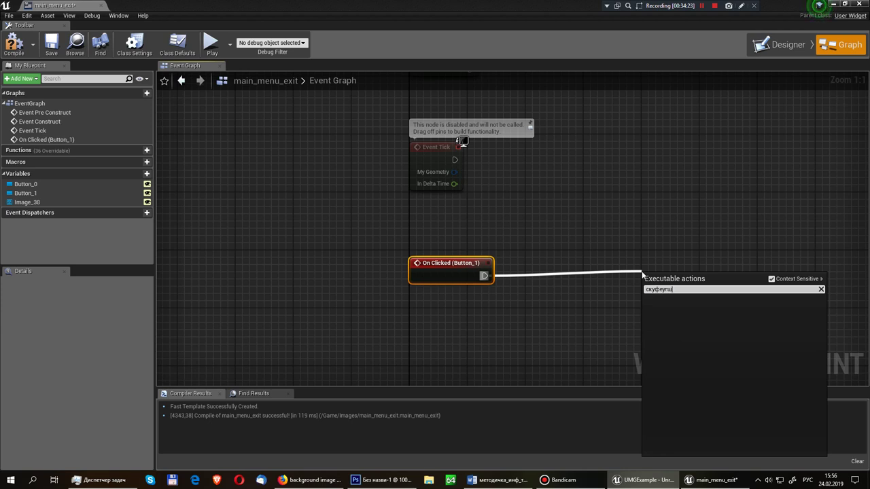
pyautogui.hotkey('ctrl', 'BackSpace')
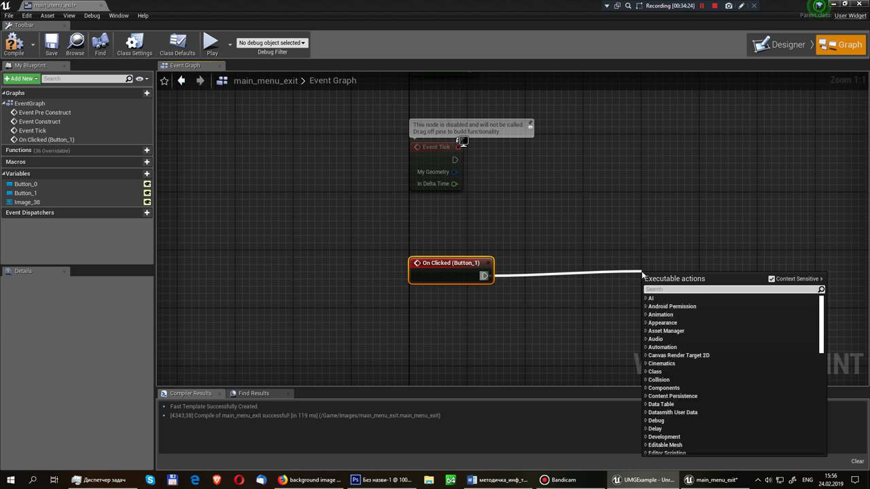
pyautogui.write('create')
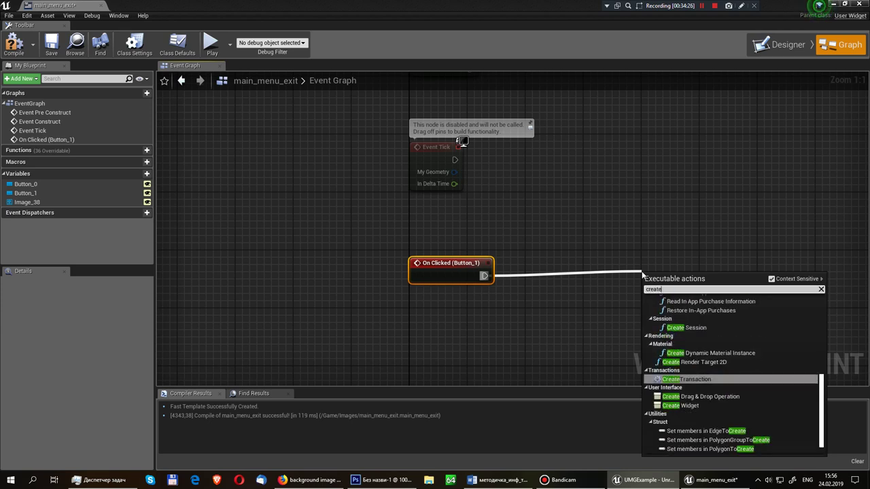
pyautogui.write(' wi')
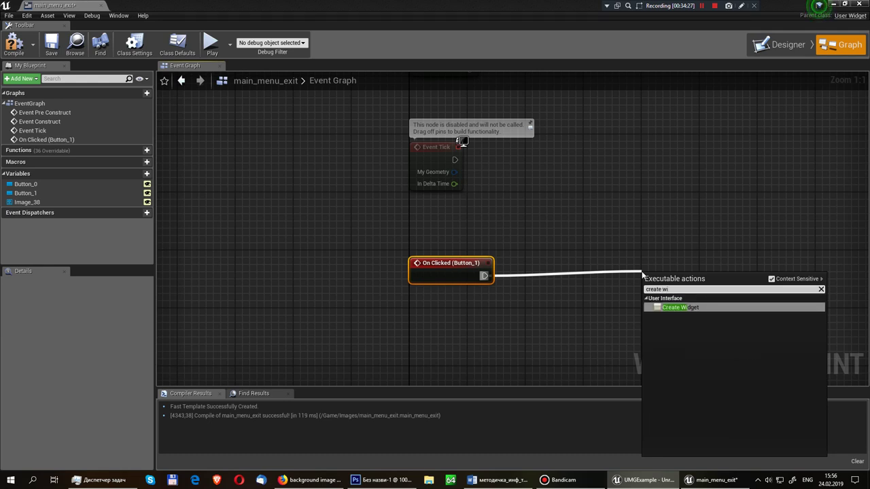
pyautogui.press('Return')
pyautogui.click(708, 303)
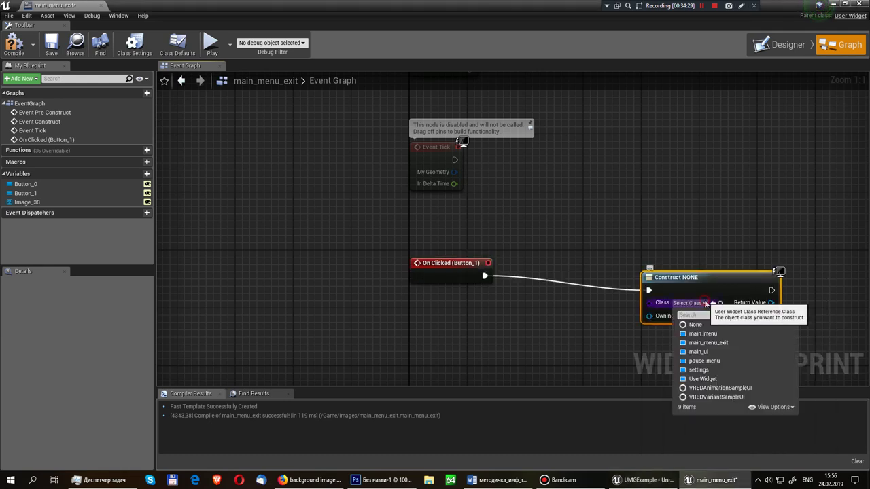
pyautogui.click(708, 355)
pyautogui.moveTo(680, 277); pyautogui.dragTo(650, 263)
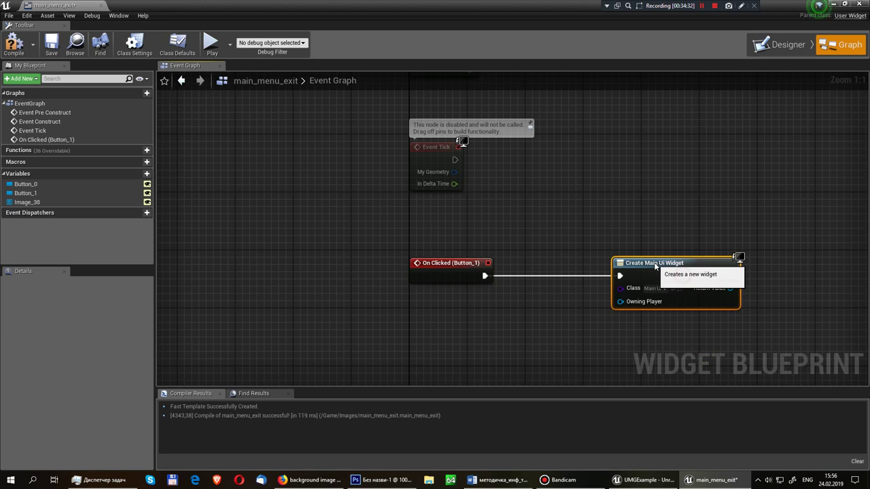
pyautogui.moveTo(656, 287); pyautogui.dragTo(479, 302, button='right')
pyautogui.click(479, 303)
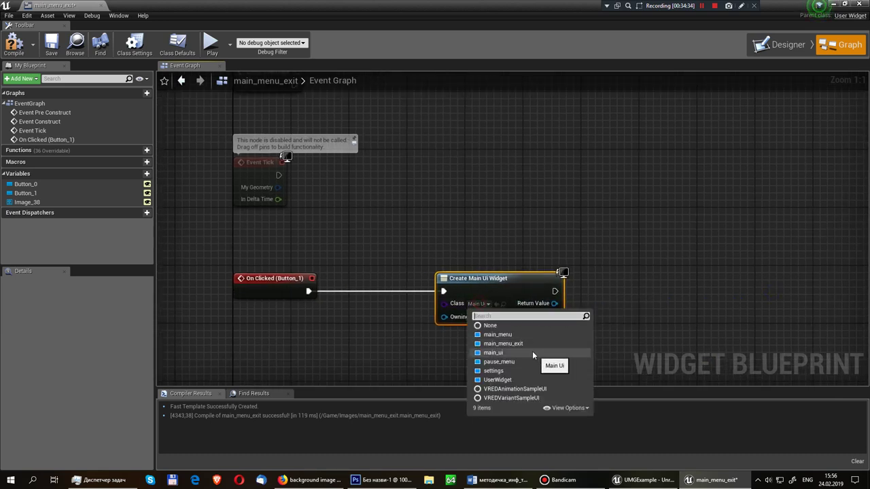
pyautogui.click(530, 334)
# Step: Add the created main_menu widget to the viewport with an Add to Viewport node
pyautogui.moveTo(524, 340); pyautogui.dragTo(458, 340, button='right')
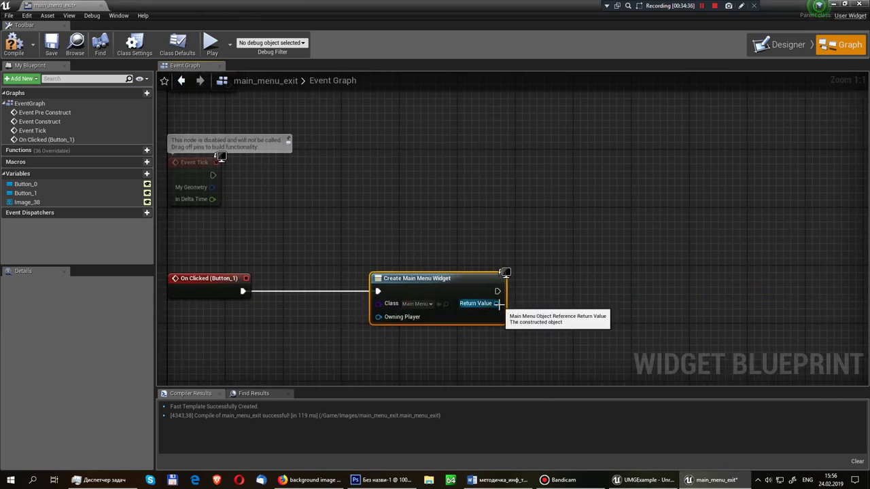
pyautogui.moveTo(498, 304); pyautogui.dragTo(581, 293)
pyautogui.write('add')
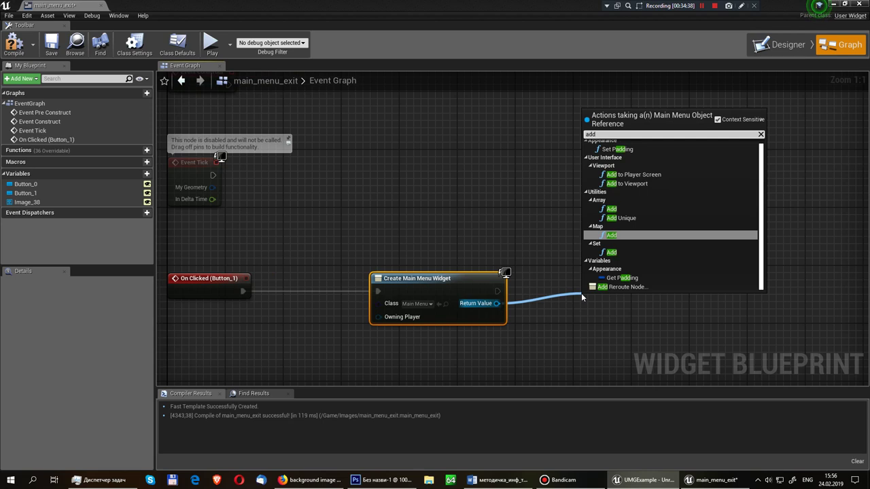
pyautogui.write('to')
pyautogui.click(639, 172)
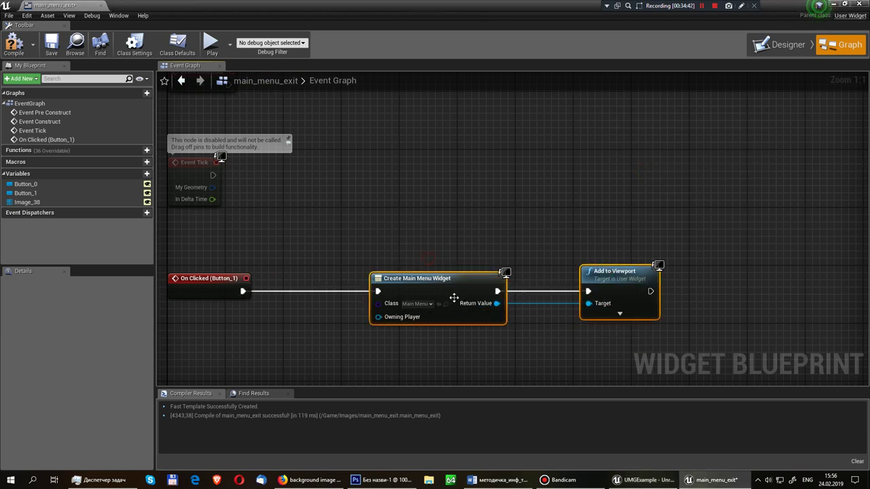
pyautogui.moveTo(463, 296); pyautogui.dragTo(572, 296)
# Step: Insert Remove All Widgets before Create Widget, then compile and save the blueprint
pyautogui.moveTo(294, 291); pyautogui.dragTo(295, 291)
pyautogui.write('remo')
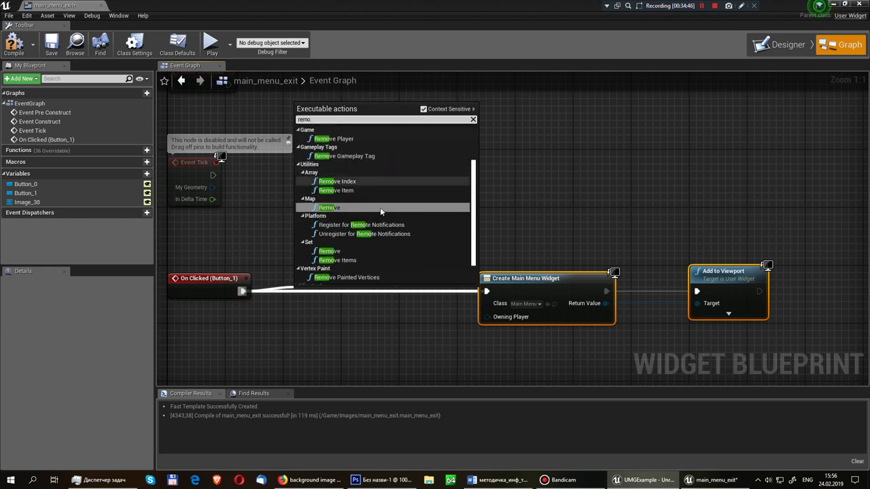
pyautogui.scroll(-2, 370, 252)
pyautogui.click(374, 263)
pyautogui.click(14, 44)
pyautogui.click(51, 44)
pyautogui.click(768, 46)
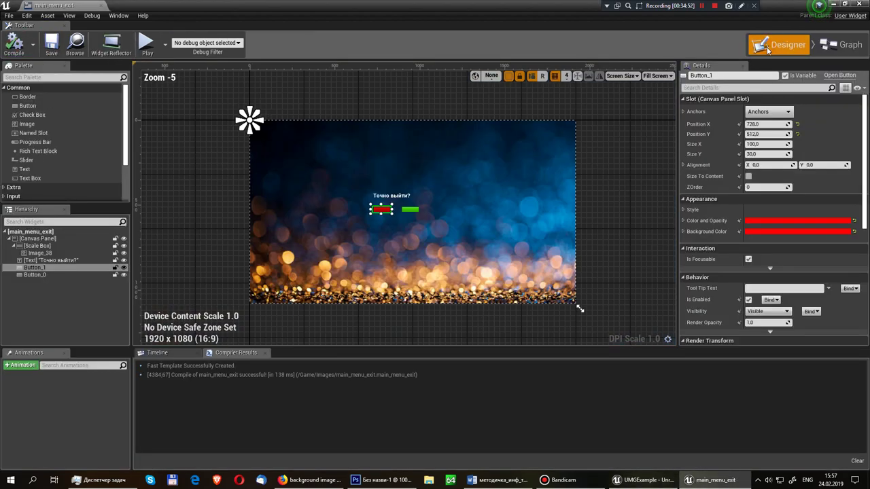
# Step: Give the green Button_0 an On Clicked event that runs Quit Game
pyautogui.click(409, 209)
pyautogui.scroll(-6, 802, 258)
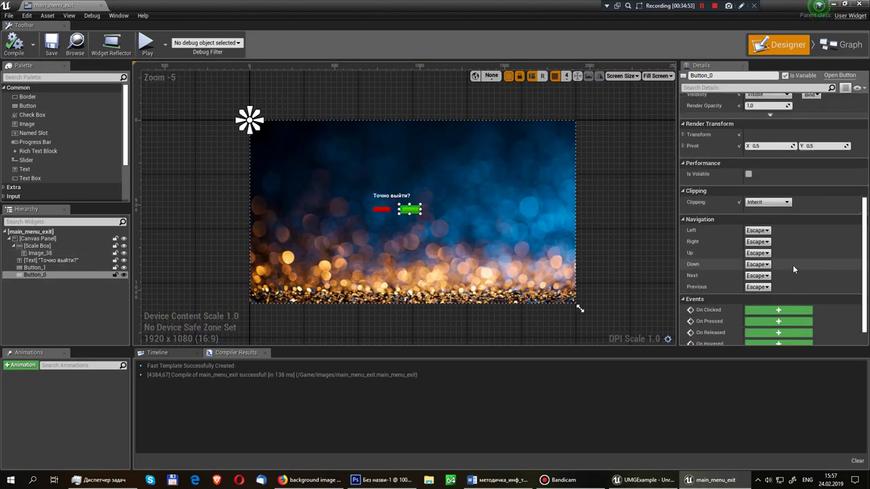
pyautogui.scroll(-1, 793, 270)
pyautogui.click(778, 289)
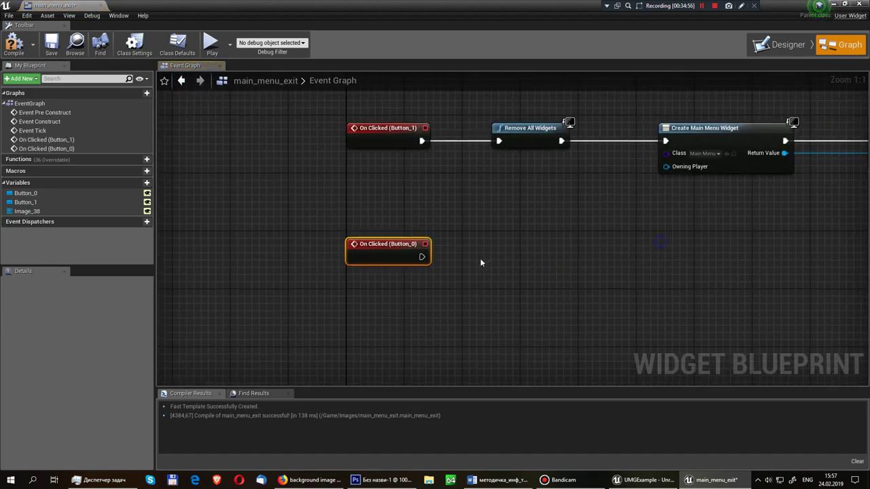
pyautogui.moveTo(417, 258); pyautogui.dragTo(506, 257)
pyautogui.write('quit')
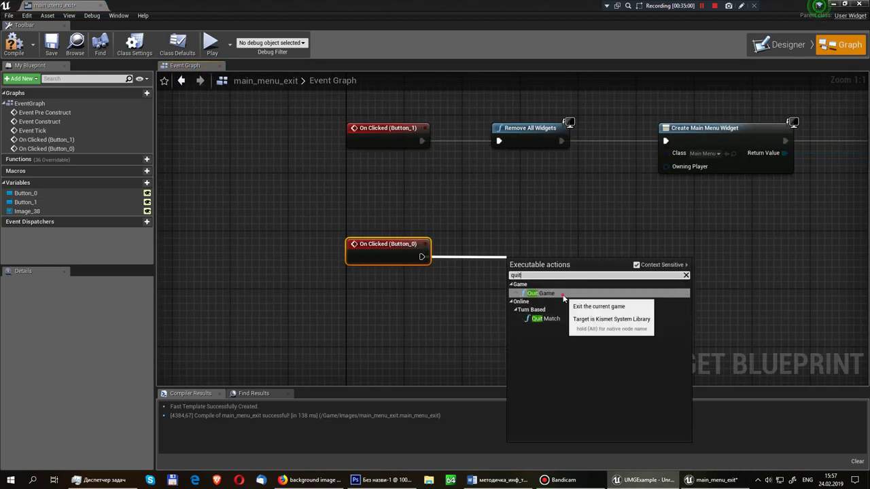
pyautogui.click(557, 291)
# Step: Select the Remove All Widgets, Create Widget and Add to Viewport nodes, compile, save and close the editor
pyautogui.moveTo(545, 266); pyautogui.dragTo(544, 245)
pyautogui.moveTo(544, 245); pyautogui.dragTo(461, 325, button='right')
pyautogui.moveTo(431, 157); pyautogui.dragTo(806, 256)
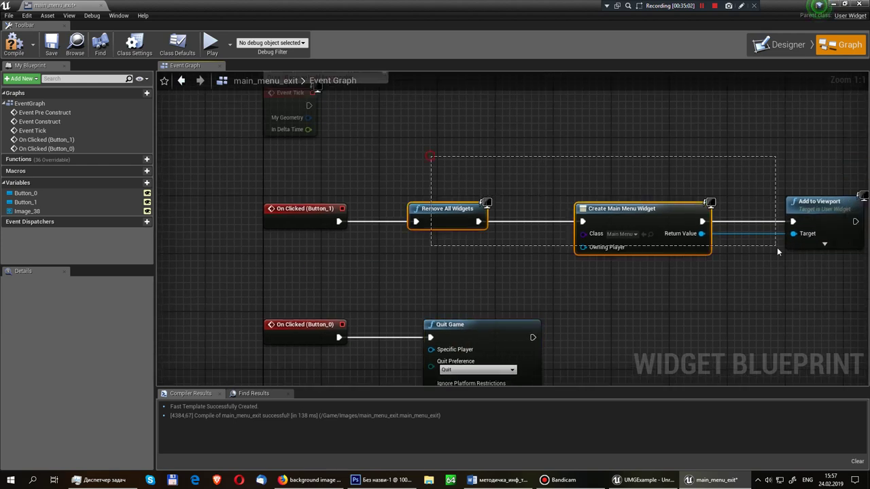
pyautogui.click(59, 51)
pyautogui.scroll(-4, 435, 163)
pyautogui.moveTo(521, 165); pyautogui.dragTo(448, 209, button='right')
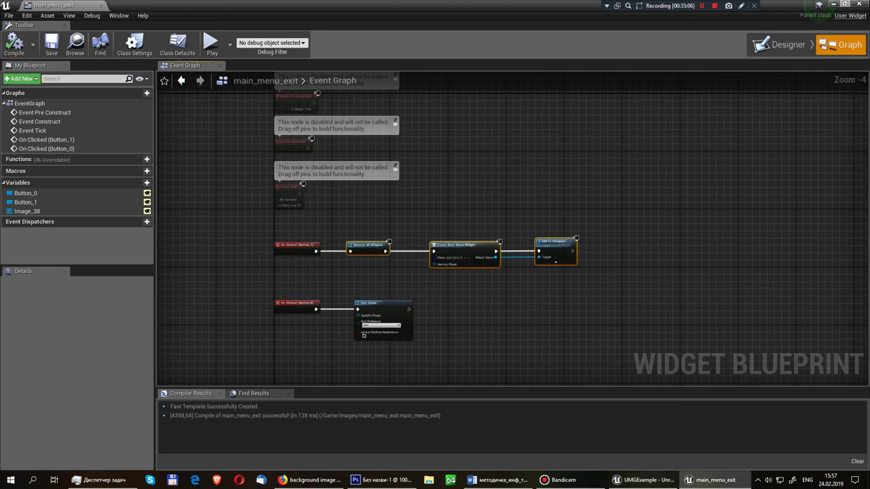
pyautogui.click(864, 4)
# Step: In main_menu, delete the Quit Game node from Button_62's On Clicked event
pyautogui.doubleClick(318, 358)
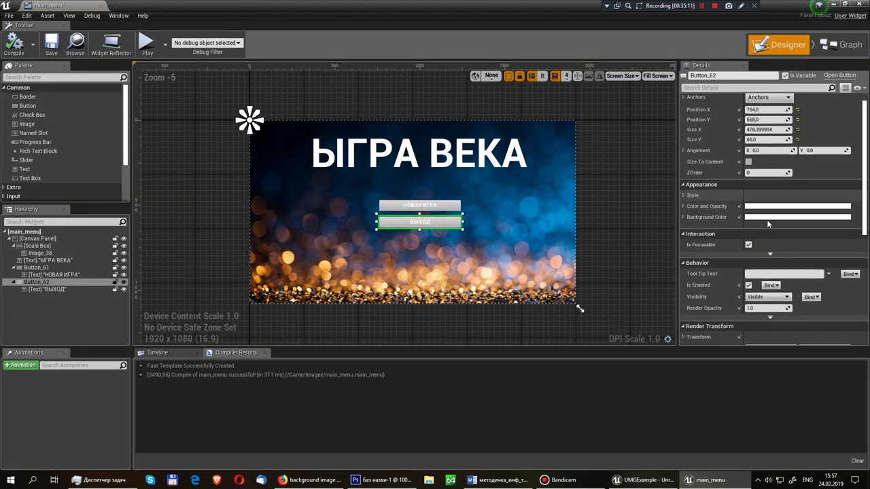
pyautogui.scroll(-5, 769, 231)
pyautogui.scroll(-1, 775, 265)
pyautogui.click(778, 289)
pyautogui.click(488, 237)
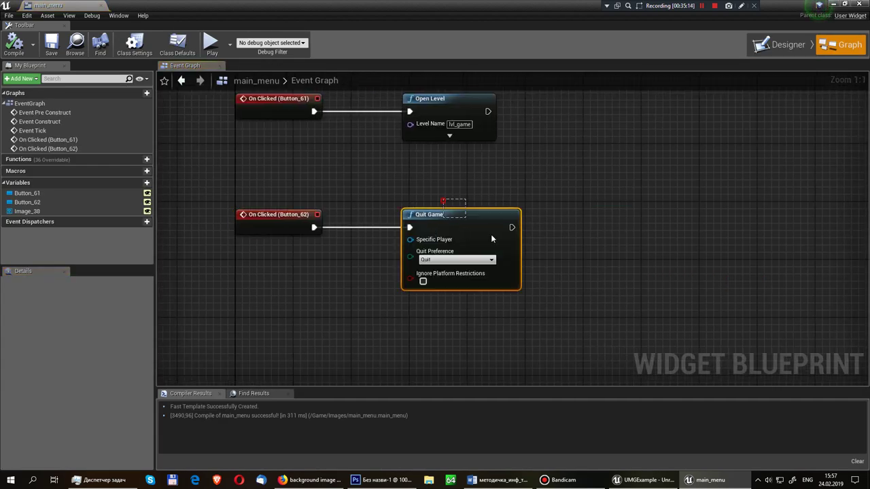
pyautogui.press('Delete')
# Step: Paste the remove/create/add nodes, wire them to Button_62, set the class to main_menu_exit and compile
pyautogui.hotkey('ctrl', 'v')
pyautogui.moveTo(305, 233)
pyautogui.mouseDown()
pyautogui.moveTo(394, 222)
pyautogui.moveTo(373, 235)
pyautogui.moveTo(393, 220)
pyautogui.mouseUp()
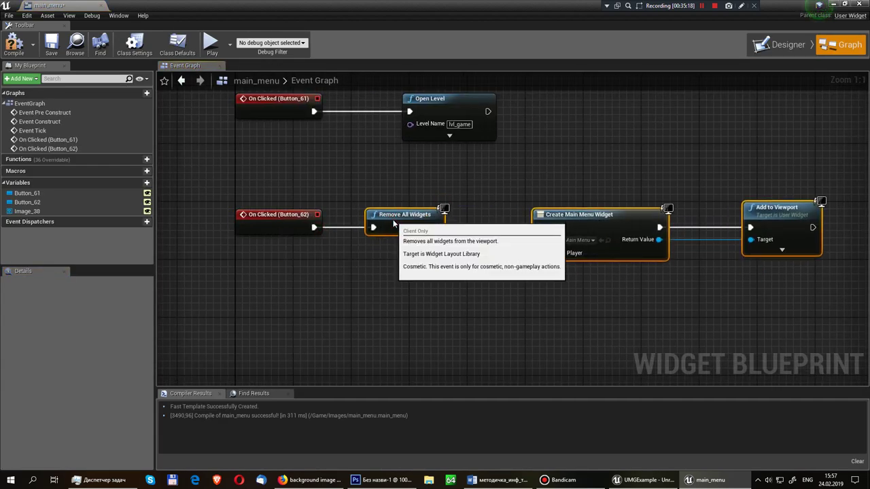
pyautogui.click(586, 239)
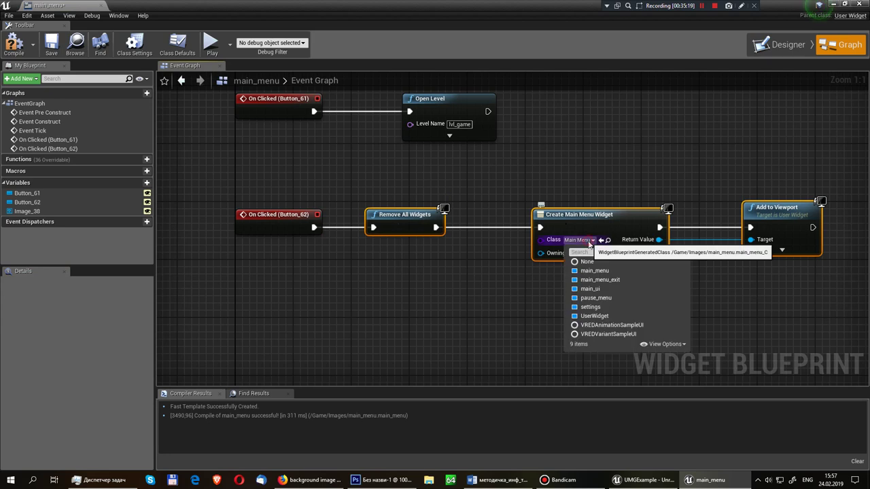
pyautogui.click(615, 280)
pyautogui.scroll(-4, 585, 251)
pyautogui.click(14, 45)
# Step: Search for a Get Player Controller node, removing a mistakenly placed Get Player Character
pyautogui.moveTo(588, 129); pyautogui.dragTo(559, 247, button='right')
pyautogui.scroll(4, 476, 265)
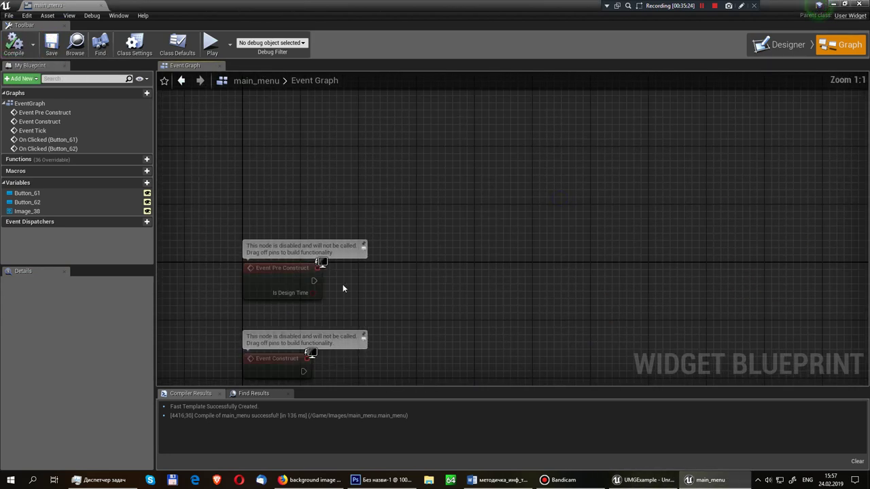
pyautogui.rightClick(372, 222)
pyautogui.write('getplayerc')
pyautogui.press('Up')
pyautogui.press('Up')
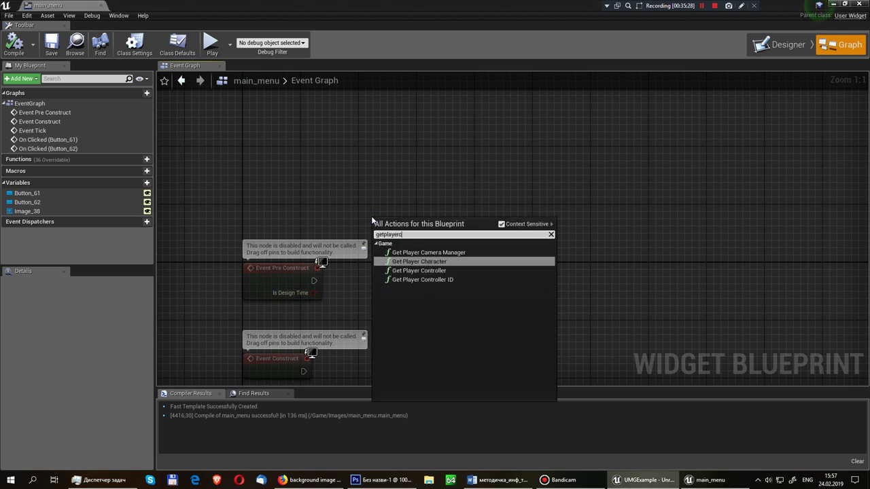
pyautogui.press('Return')
pyautogui.press('Delete')
pyautogui.rightClick(346, 204)
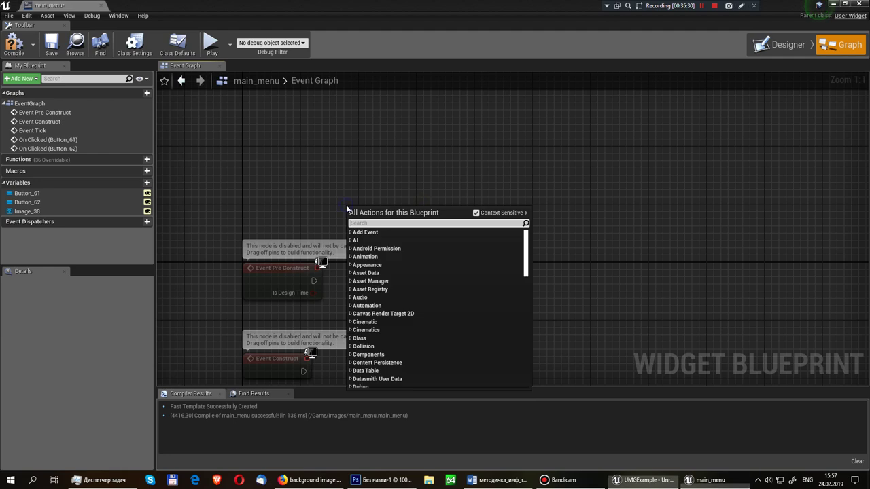
pyautogui.write('getplayerco')
# Step: Add Get Player Controller and a Set Show Mouse Cursor node, driven by Event Pre Construct
pyautogui.press('Return')
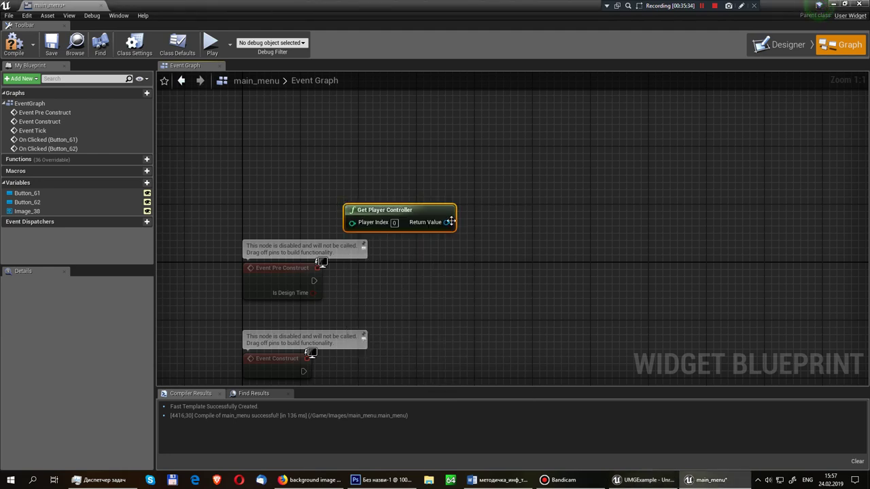
pyautogui.moveTo(460, 225); pyautogui.dragTo(538, 246)
pyautogui.write('showmo')
pyautogui.press('Down')
pyautogui.press('Return')
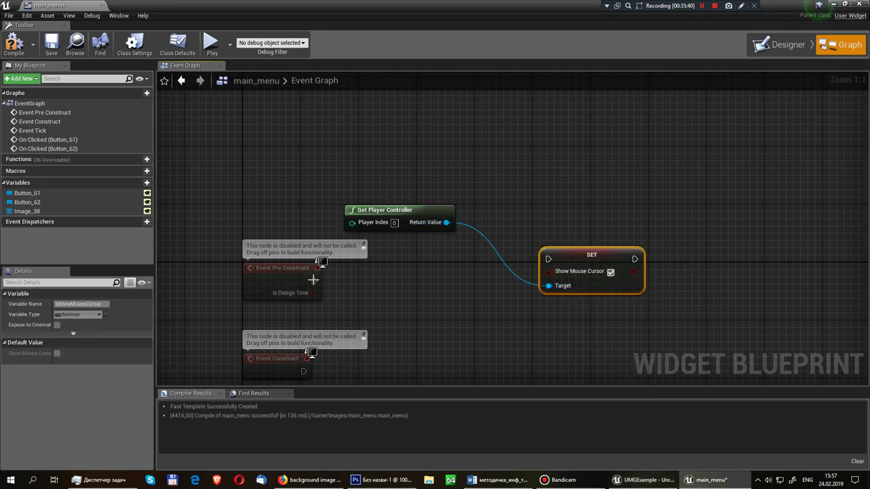
pyautogui.moveTo(317, 281)
pyautogui.mouseDown()
pyautogui.moveTo(588, 279)
pyautogui.moveTo(560, 286)
pyautogui.mouseUp()
pyautogui.moveTo(429, 213); pyautogui.dragTo(596, 242)
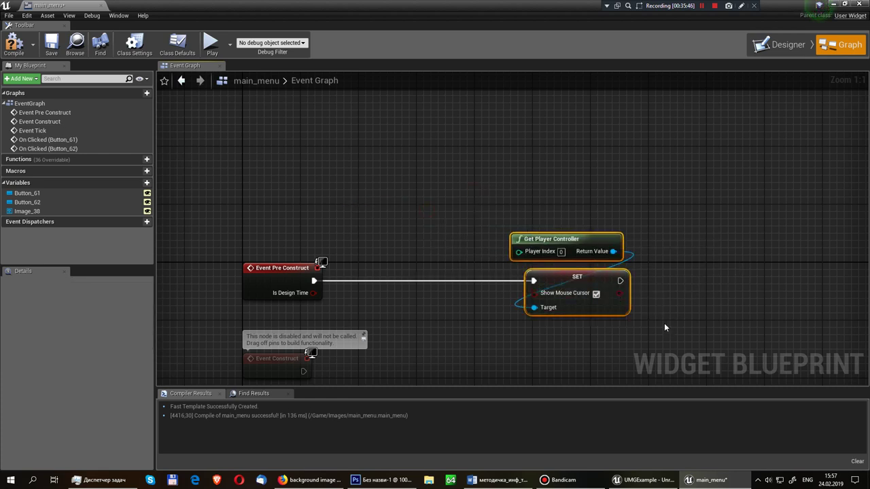
# Step: Route Button_61's On Clicked through the Show Mouse Cursor setter into Open Level
pyautogui.moveTo(664, 322); pyautogui.dragTo(493, 148, button='right')
pyautogui.scroll(-3, 493, 213)
pyautogui.scroll(3, 412, 218)
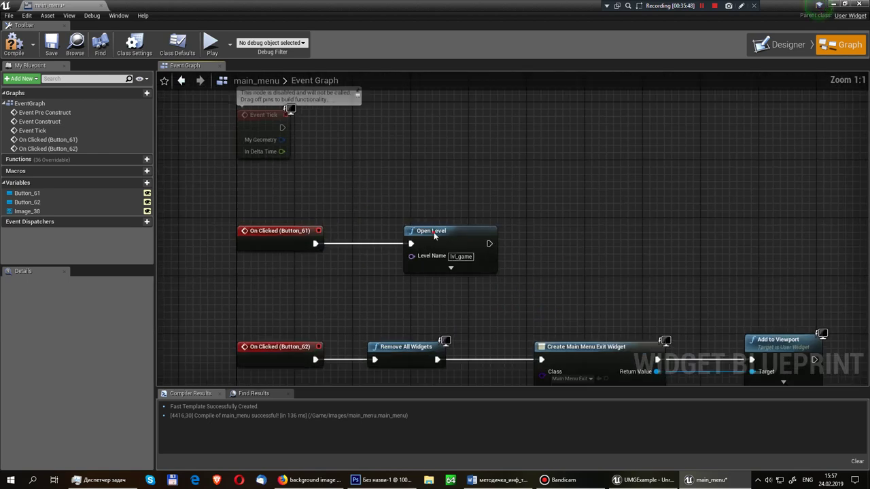
pyautogui.moveTo(435, 229); pyautogui.dragTo(639, 231)
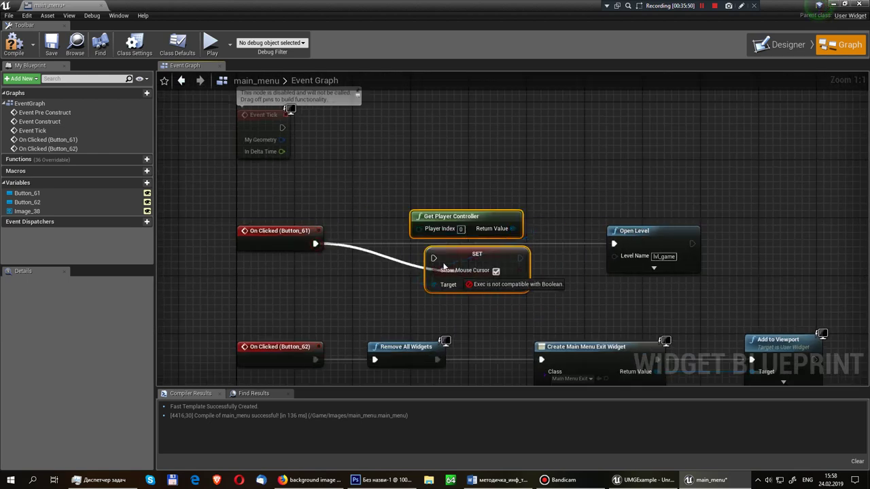
pyautogui.moveTo(314, 244); pyautogui.dragTo(499, 261)
pyautogui.click(393, 248)
pyautogui.moveTo(314, 243)
pyautogui.mouseDown()
pyautogui.moveTo(455, 261)
pyautogui.moveTo(434, 258)
pyautogui.mouseUp()
pyautogui.moveTo(521, 257); pyautogui.dragTo(614, 244)
pyautogui.moveTo(497, 277); pyautogui.dragTo(497, 263)
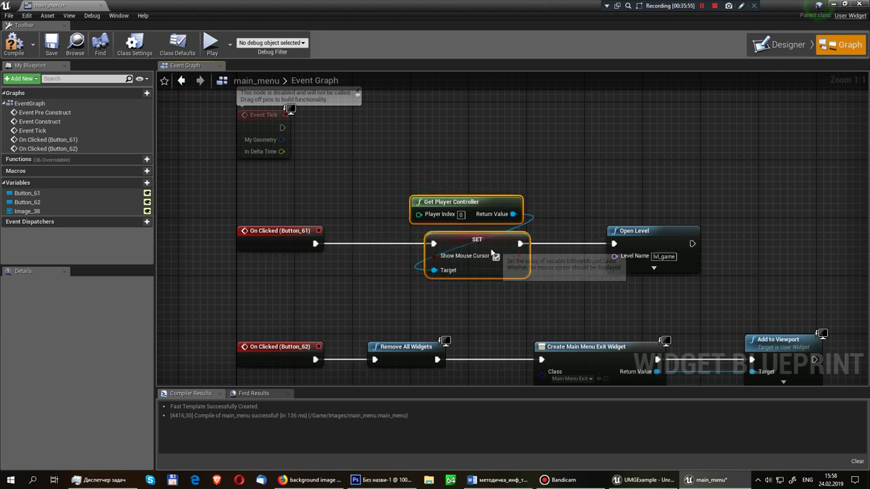
# Step: Compile and save the main_menu blueprint, then close its editor
pyautogui.moveTo(589, 284); pyautogui.dragTo(401, 283, button='right')
pyautogui.scroll(-5, 401, 283)
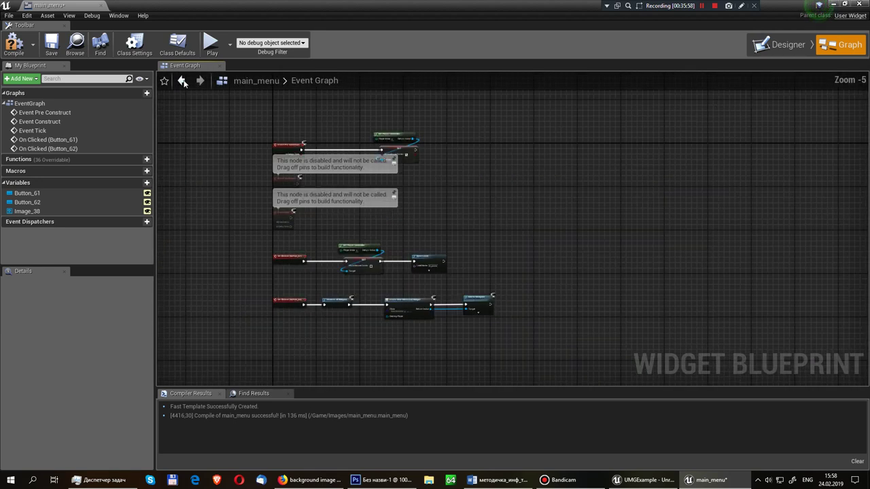
pyautogui.click(14, 46)
pyautogui.click(51, 44)
pyautogui.scroll(-2, 539, 132)
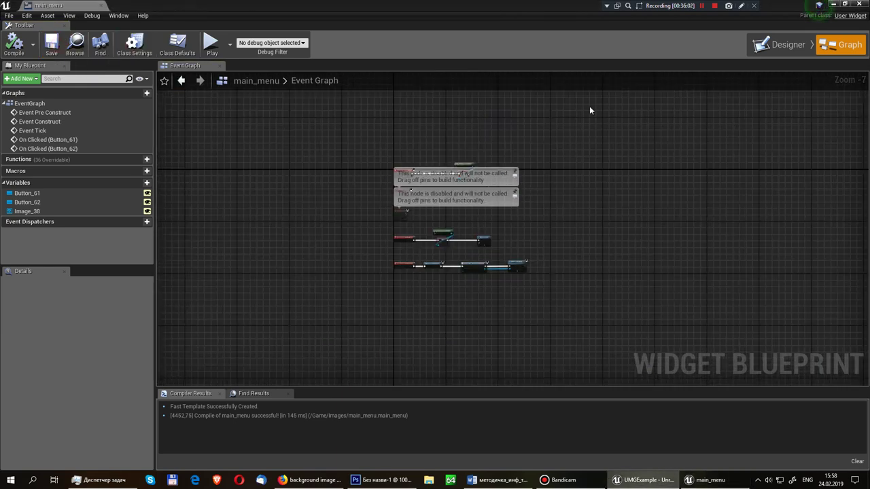
pyautogui.click(865, 4)
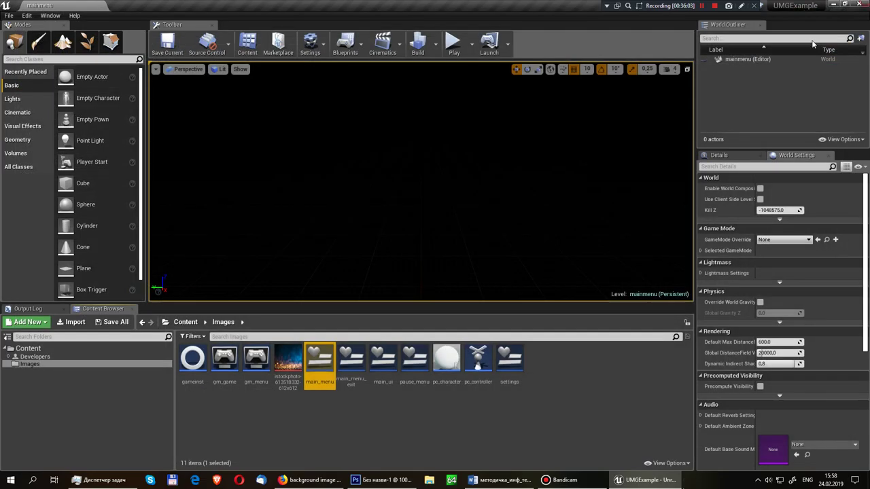
# Step: Open the Level Blueprint, remove the wrongly pasted cursor nodes, and compile
pyautogui.click(356, 53)
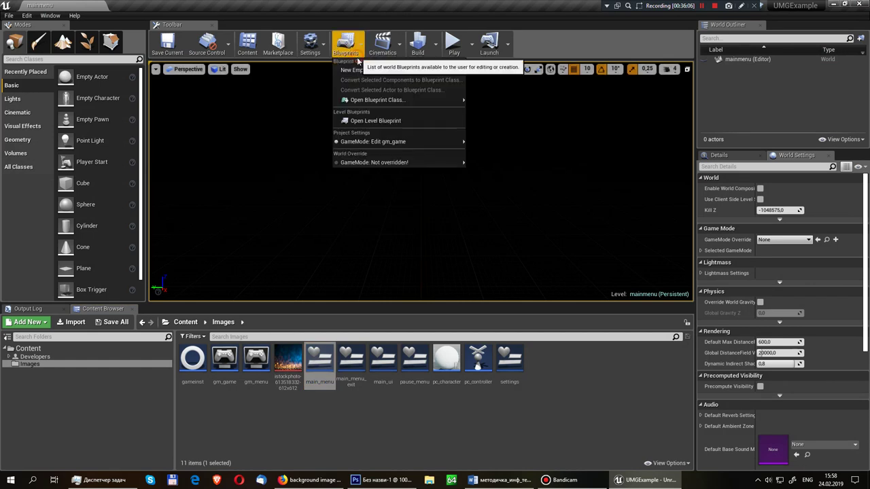
pyautogui.click(375, 121)
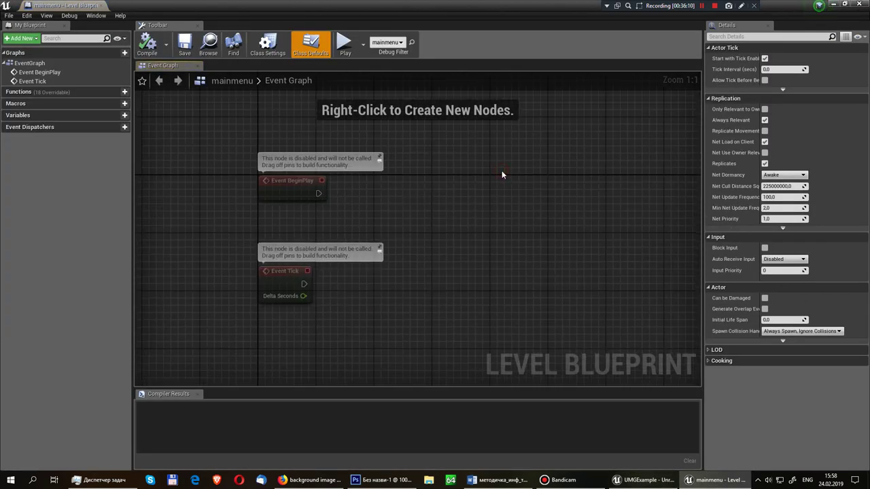
pyautogui.hotkey('ctrl', 'v')
pyautogui.press('Delete')
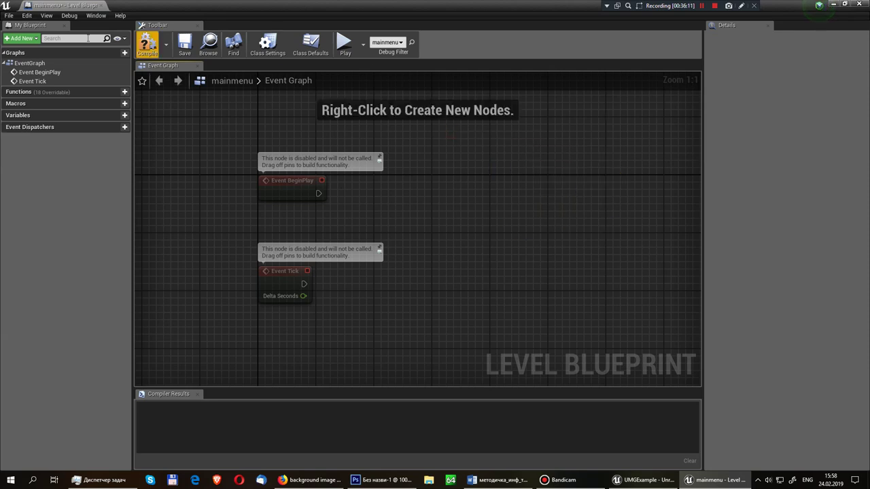
pyautogui.click(147, 42)
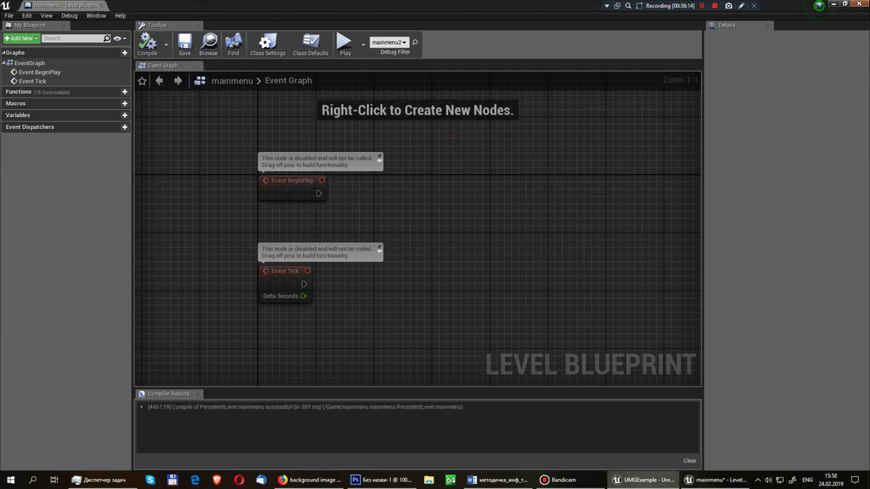
# Step: In main_menu's graph, select the Remove All Widgets, Create Widget and Add to Viewport nodes
pyautogui.click(378, 357)
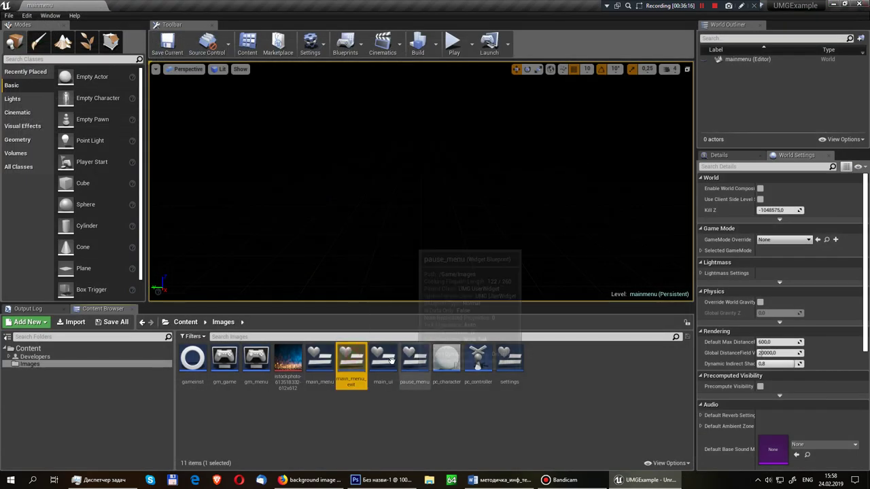
pyautogui.doubleClick(319, 359)
pyautogui.click(841, 45)
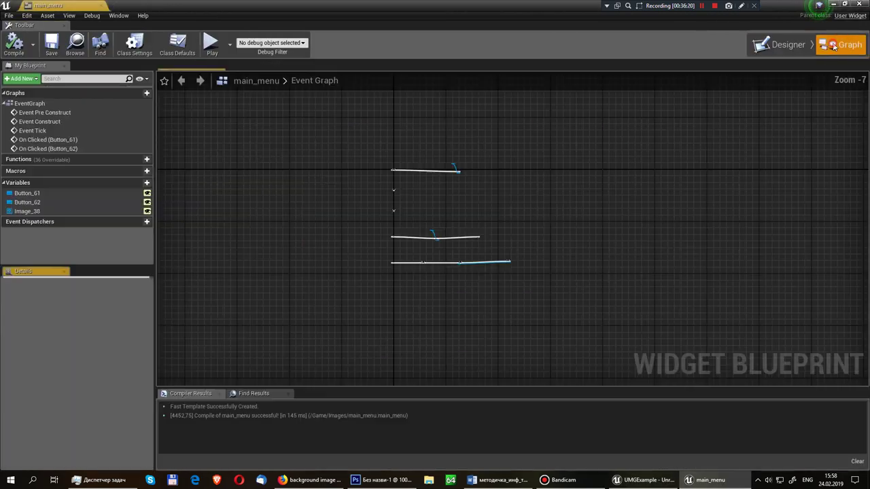
pyautogui.moveTo(234, 154); pyautogui.dragTo(548, 219)
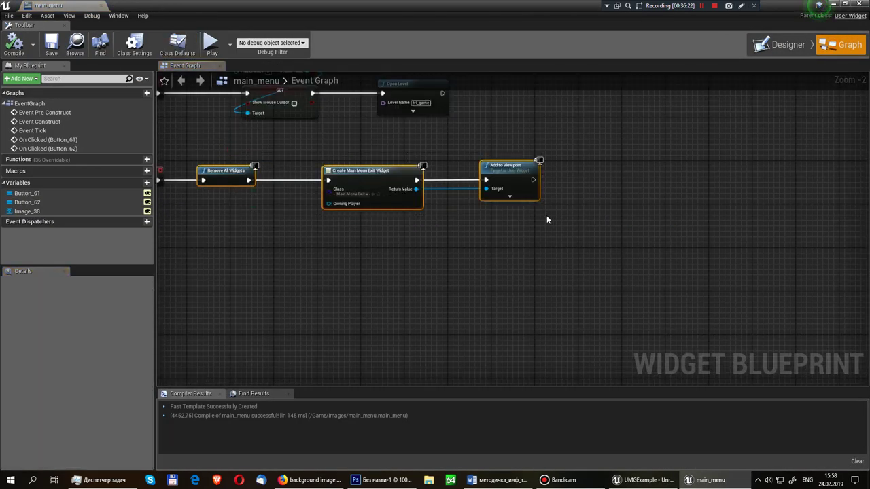
pyautogui.moveTo(668, 102); pyautogui.dragTo(602, 264, button='right')
pyautogui.scroll(-3, 602, 264)
pyautogui.scroll(5, 609, 262)
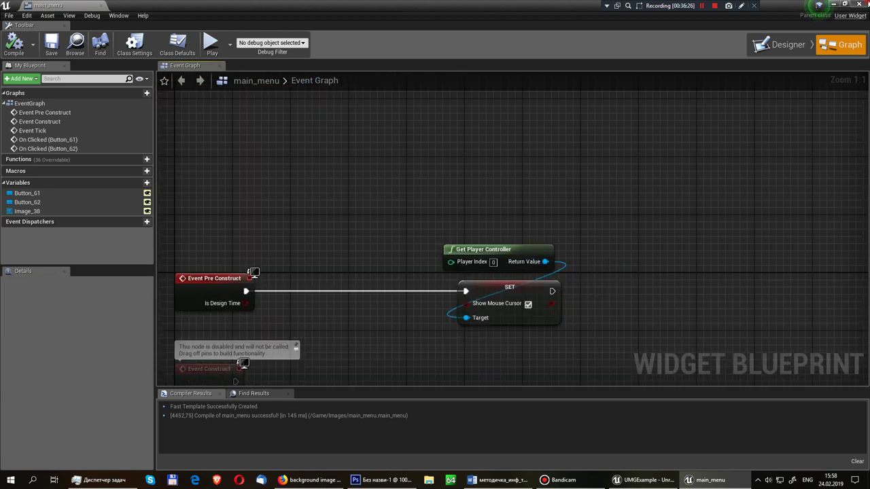
pyautogui.hotkey('alt', 'F4')
# Step: Paste those widget nodes into the Level Blueprint beside Event BeginPlay and compile
pyautogui.click(345, 43)
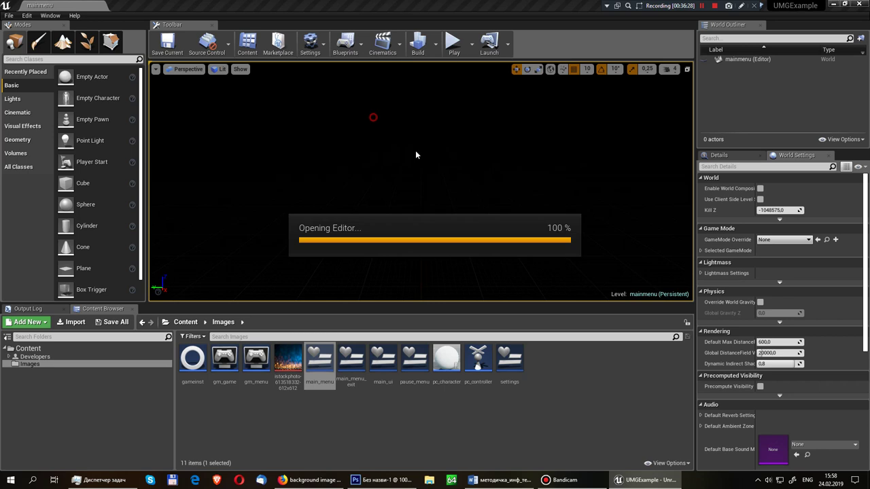
pyautogui.click(373, 121)
pyautogui.moveTo(512, 178); pyautogui.dragTo(432, 201, button='right')
pyautogui.hotkey('ctrl', 'v')
pyautogui.moveTo(268, 223)
pyautogui.mouseDown()
pyautogui.moveTo(369, 215)
pyautogui.moveTo(325, 215)
pyautogui.mouseUp()
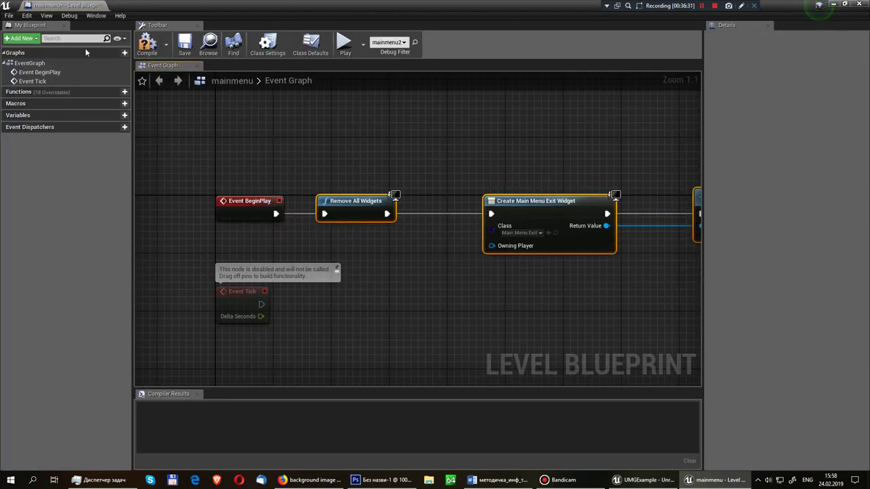
pyautogui.click(145, 54)
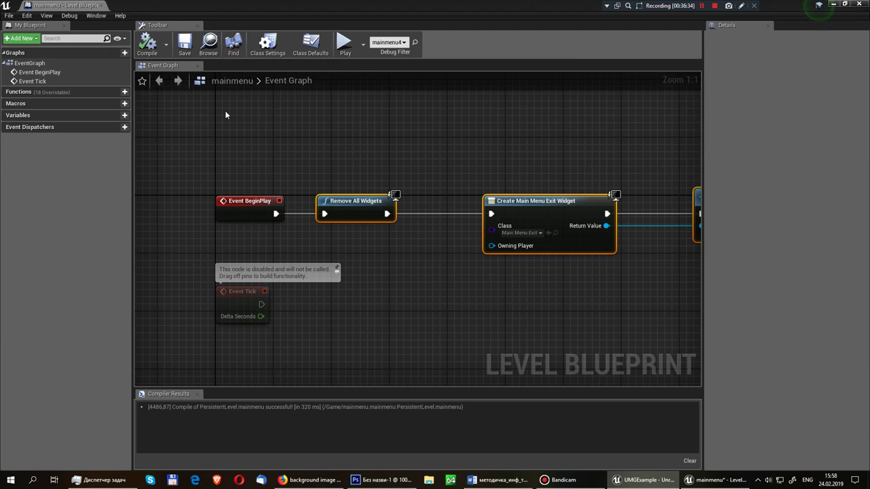
pyautogui.hotkey('alt', 'Tab')
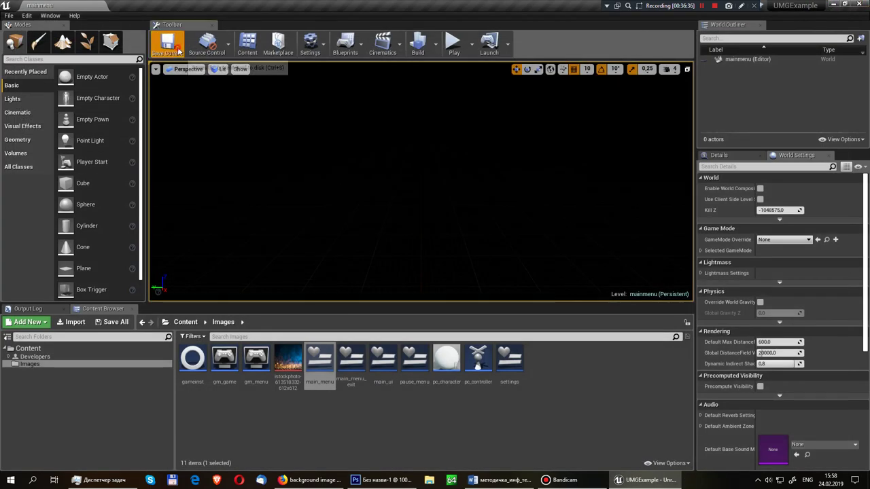
# Step: Run a quick play test of the mainmenu level and stop it
pyautogui.click(454, 43)
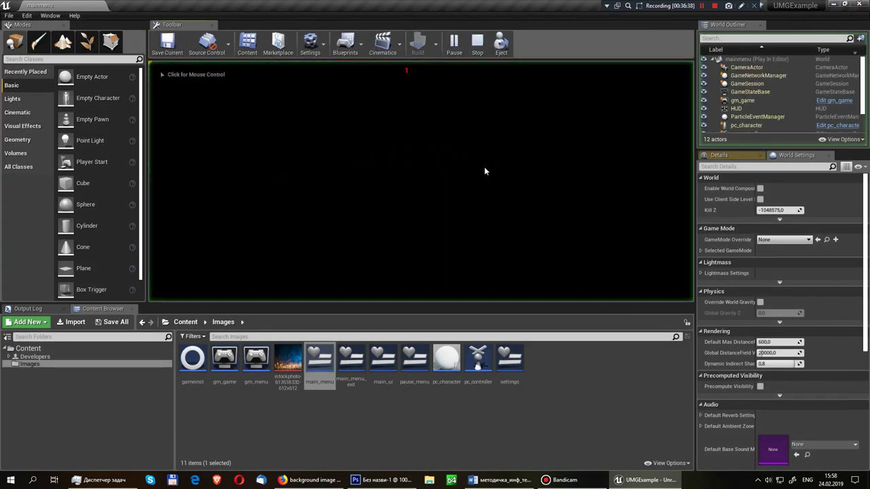
pyautogui.click(484, 166)
pyautogui.press('Escape')
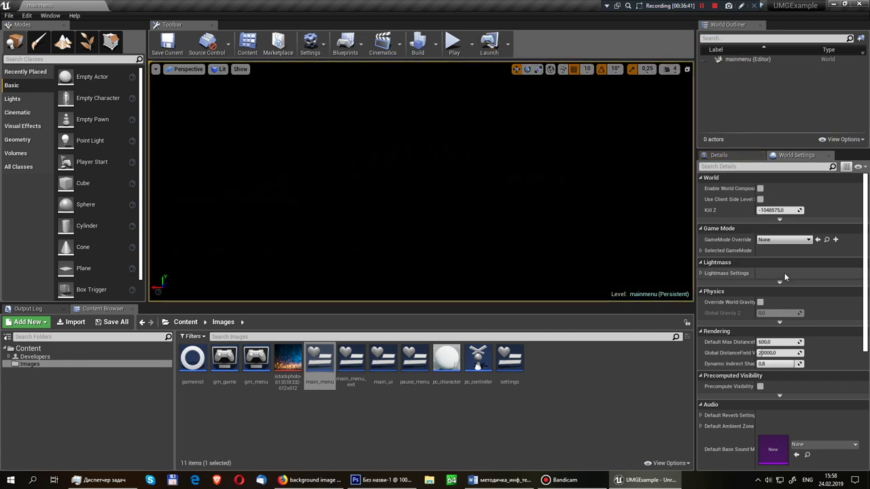
# Step: Set the World Settings GameMode Override to gm_menu and save the level
pyautogui.click(719, 155)
pyautogui.click(773, 156)
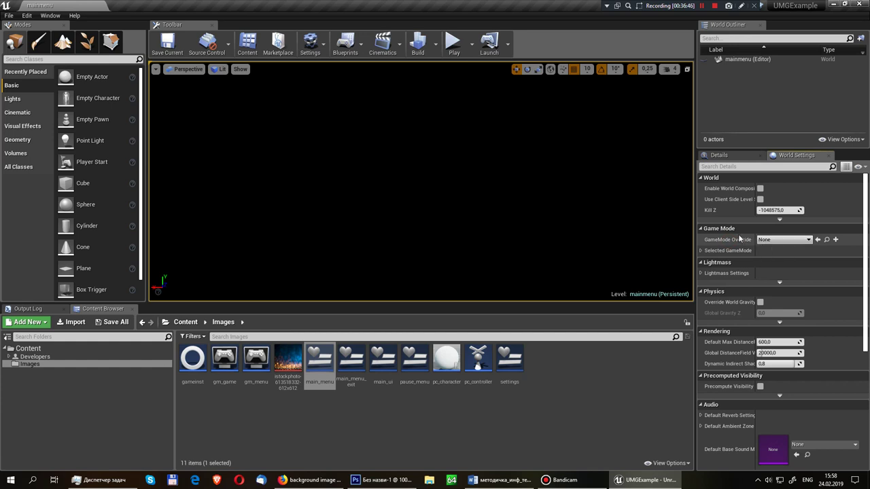
pyautogui.click(782, 239)
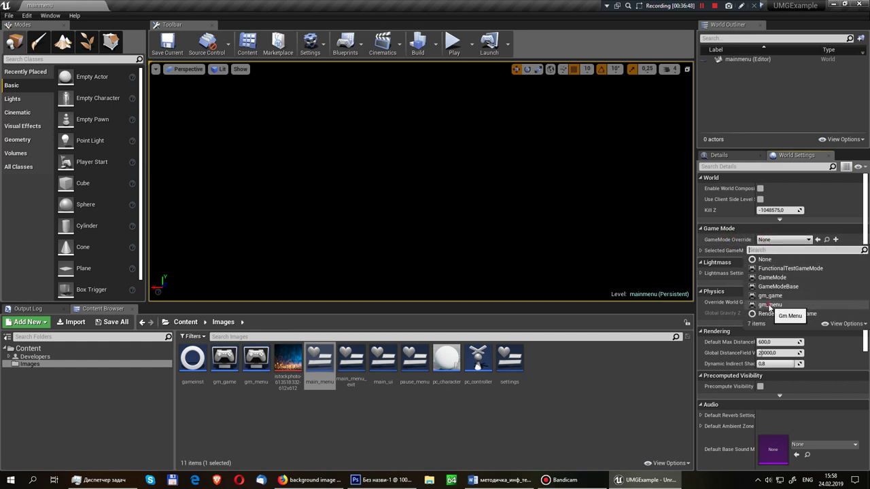
pyautogui.click(772, 305)
pyautogui.click(168, 52)
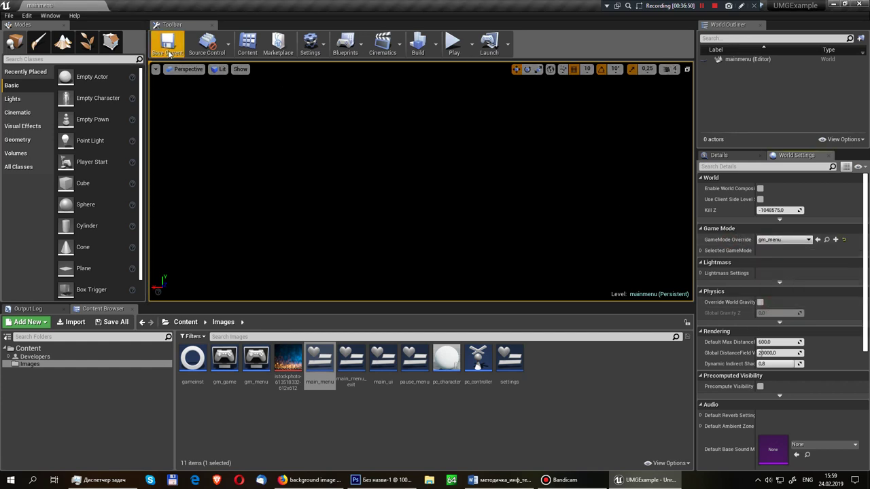
# Step: Play-test the level again, stop, and open the main_menu_exit widget
pyautogui.click(459, 55)
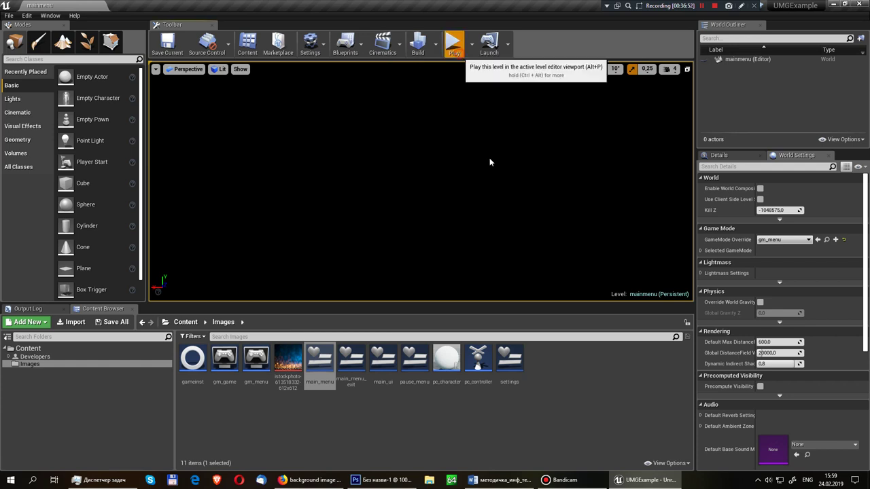
pyautogui.click(478, 44)
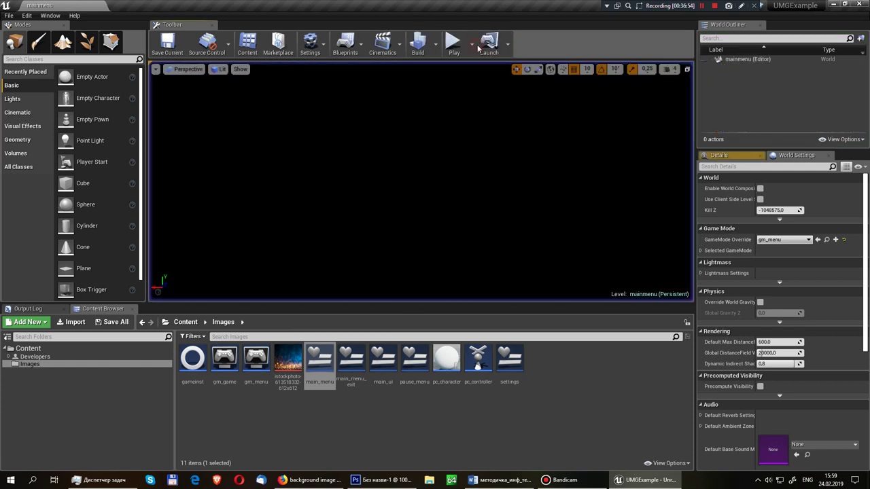
pyautogui.doubleClick(352, 365)
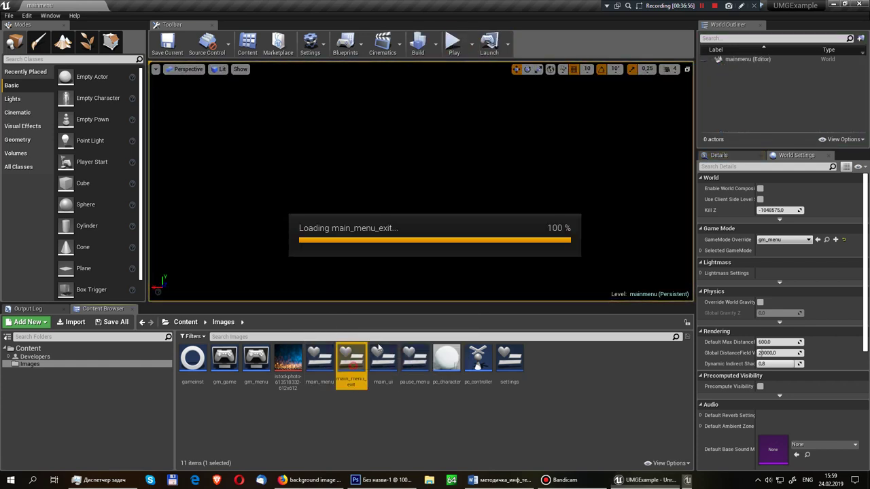
# Step: Anchor the red Button_1 to the screen centre
pyautogui.click(364, 160)
pyautogui.click(341, 184)
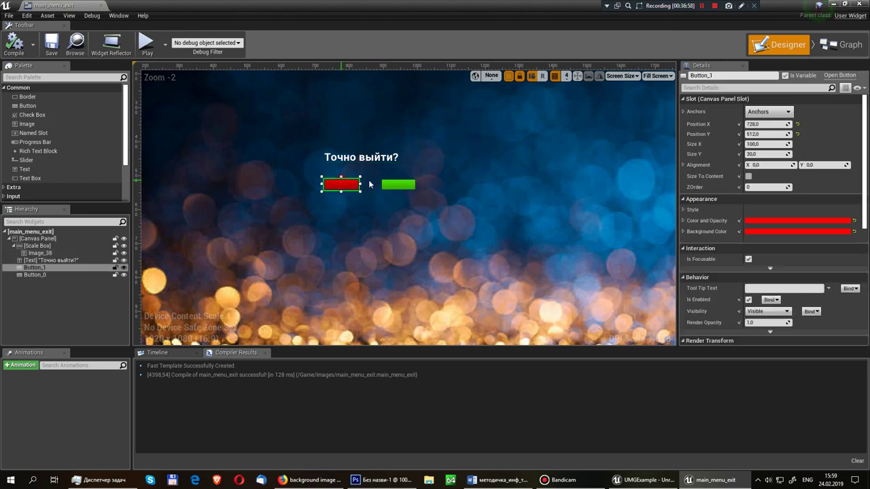
pyautogui.keyDown('ctrl'); pyautogui.click(398, 185); pyautogui.keyUp('ctrl')
pyautogui.click(333, 188)
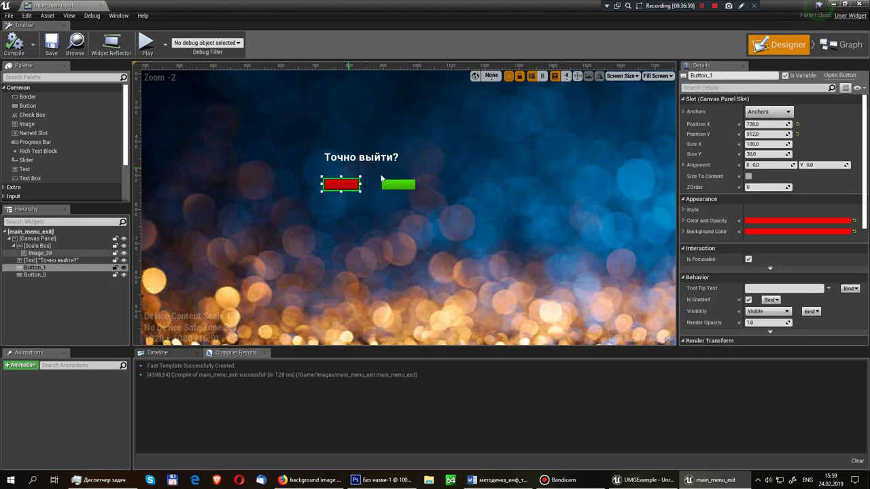
pyautogui.click(768, 112)
pyautogui.click(408, 180)
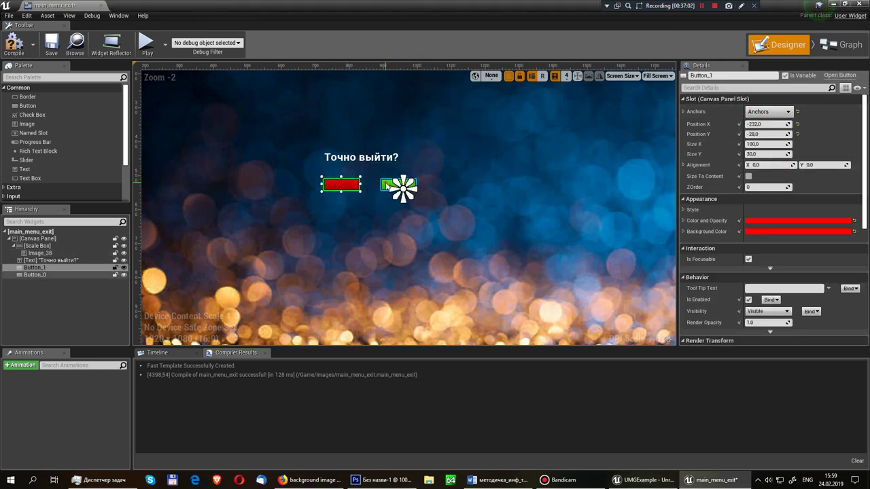
# Step: Anchor the green Button_0 to the screen centre and compile the widget
pyautogui.click(400, 184)
pyautogui.click(768, 111)
pyautogui.click(784, 170)
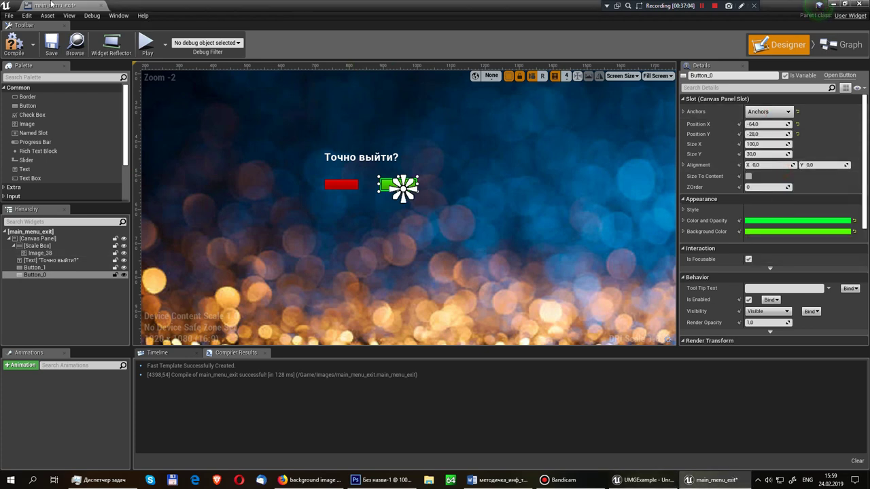
pyautogui.click(14, 44)
# Step: Go back to the mainmenu level and reopen its Level Blueprint
pyautogui.click(646, 480)
pyautogui.click(346, 43)
pyautogui.click(381, 121)
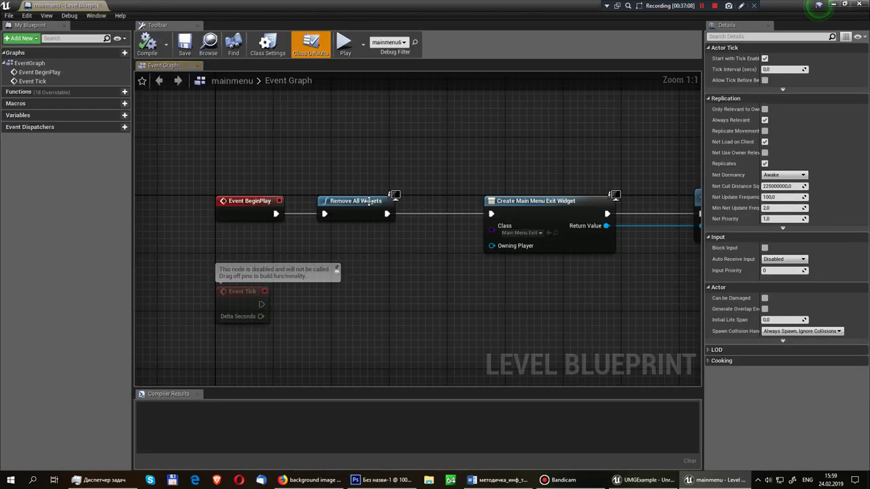
# Step: Set the Create Widget node's class to main_menu, then compile and save the Level Blueprint
pyautogui.click(527, 233)
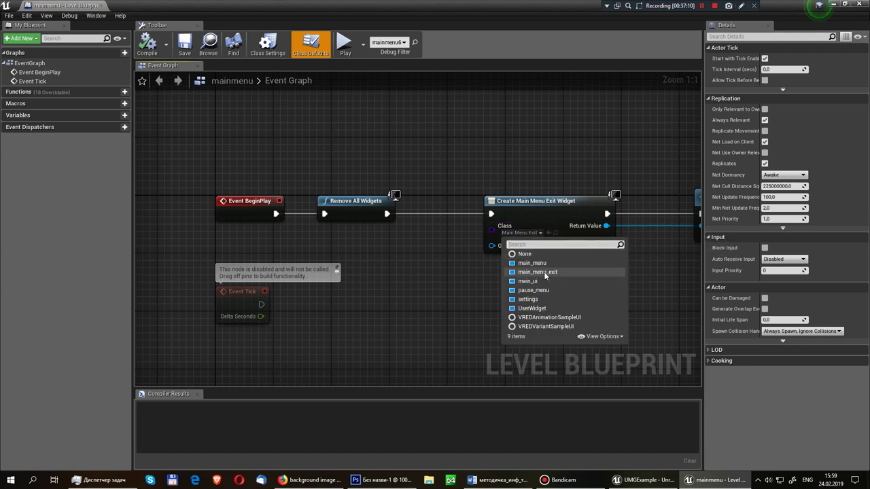
pyautogui.click(544, 263)
pyautogui.click(155, 51)
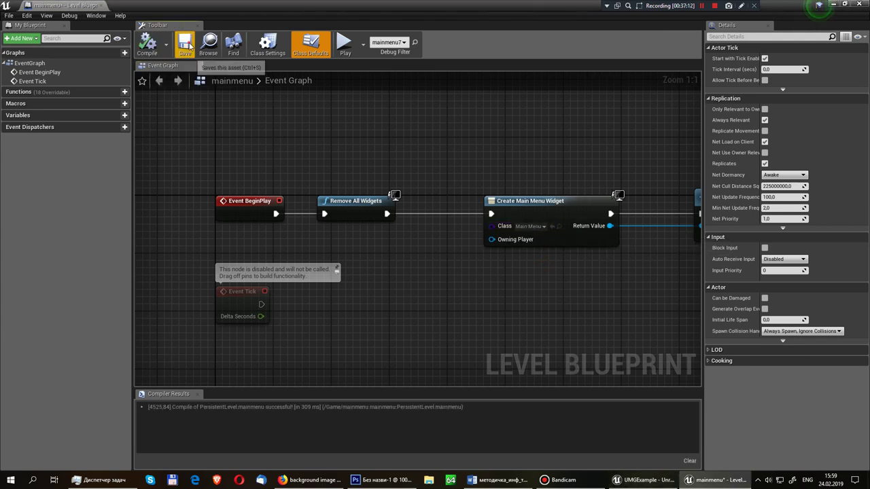
pyautogui.click(184, 45)
# Step: Close the Level Blueprint, save the mainmenu level, and start a play test
pyautogui.click(861, 5)
pyautogui.click(167, 43)
pyautogui.click(454, 42)
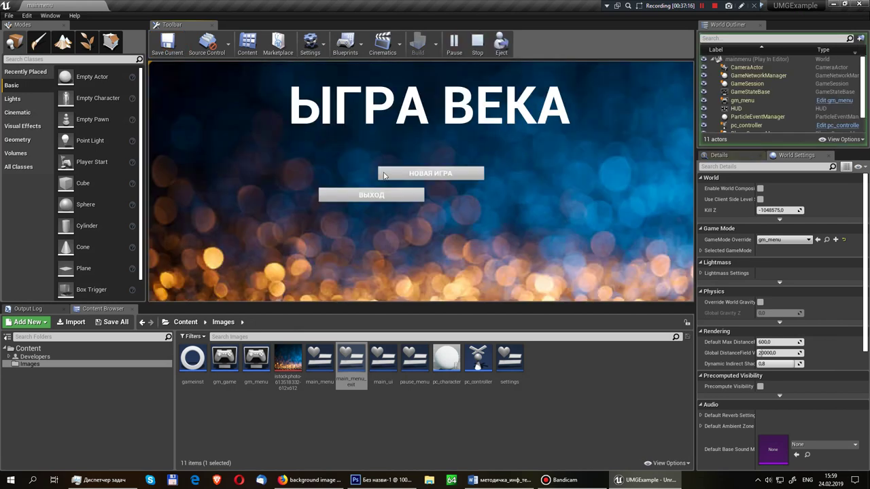
# Step: Start НОВАЯ ИГРА, pause with P, return to the menu, confirm ВЫХОД, then play again
pyautogui.click(450, 175)
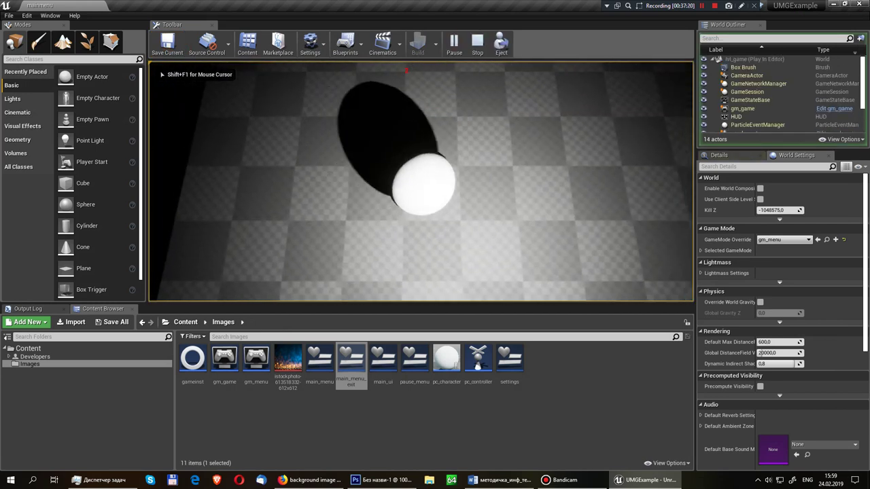
pyautogui.press('p')
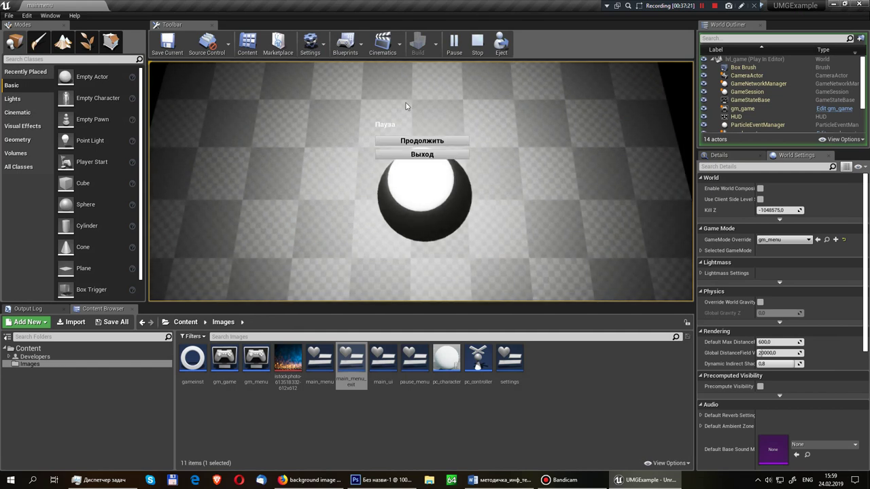
pyautogui.click(443, 155)
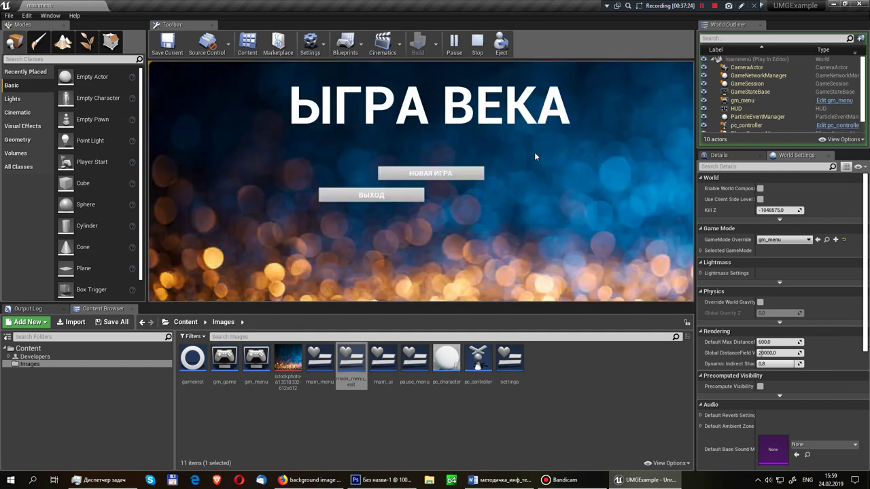
pyautogui.click(340, 195)
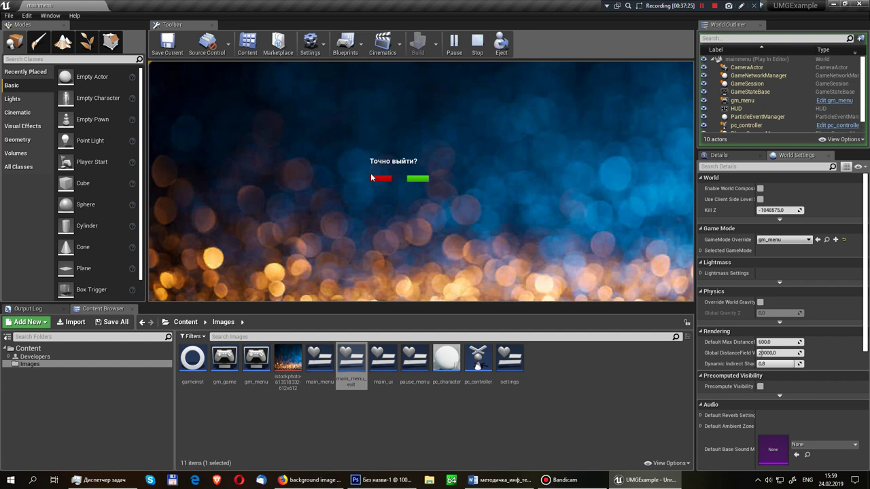
pyautogui.click(420, 181)
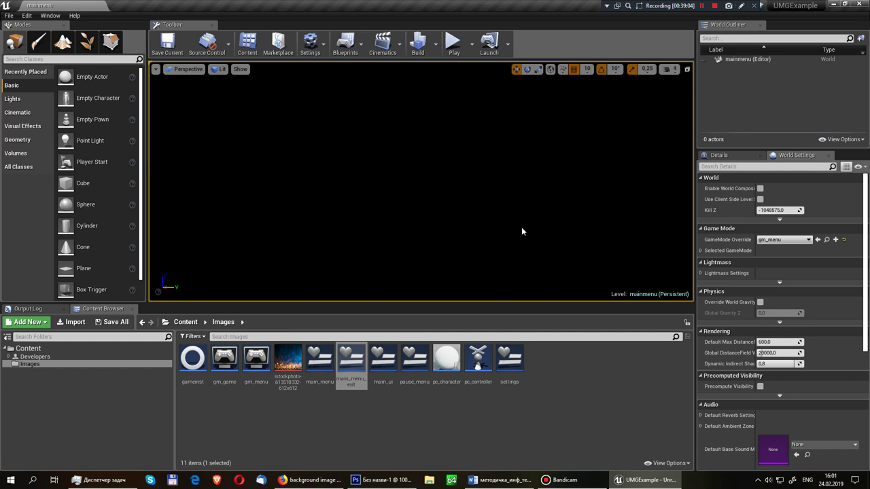
pyautogui.click(454, 42)
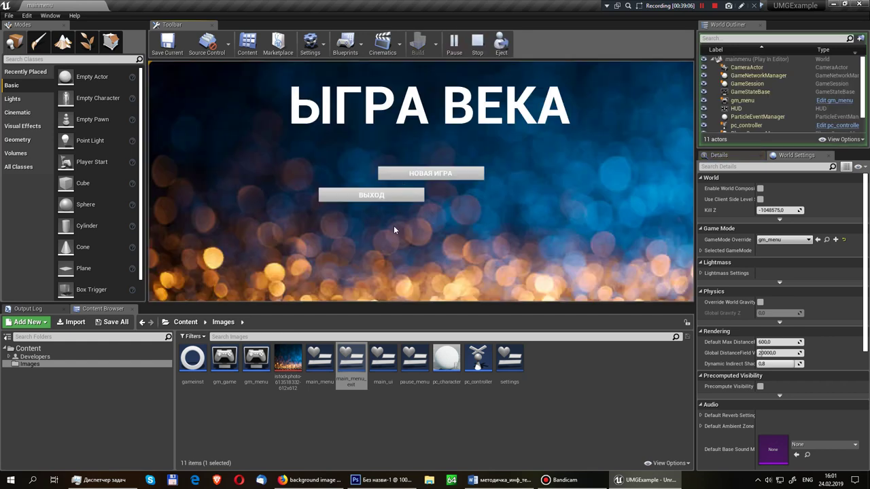